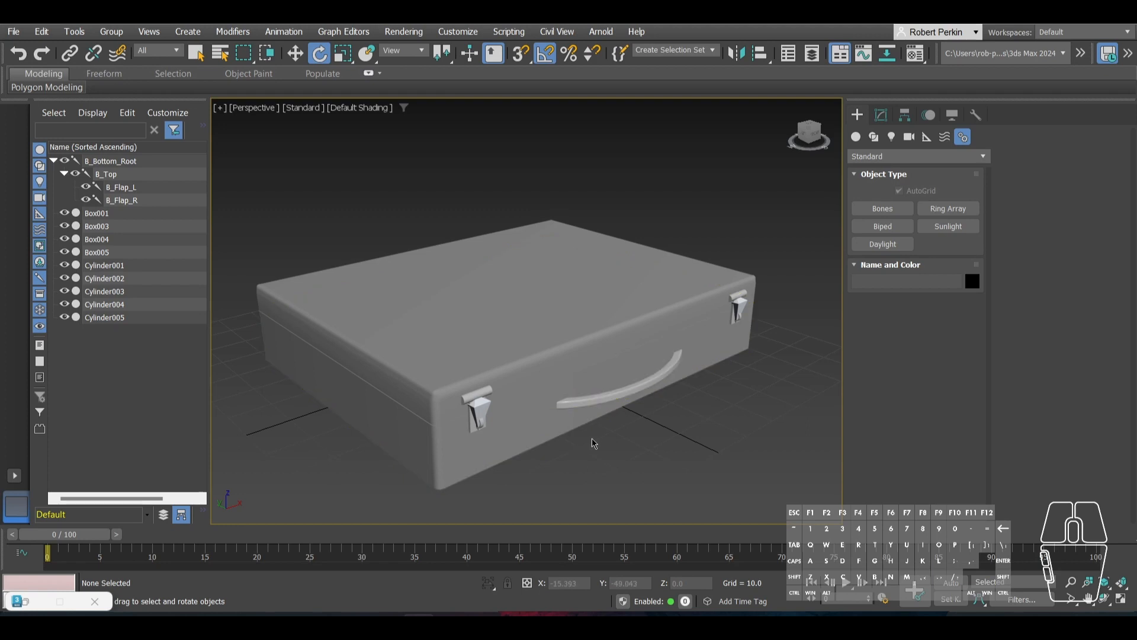
# Step: Examine the briefcase model and its left flap bone in the perspective and side views
pyautogui.click(481, 408)
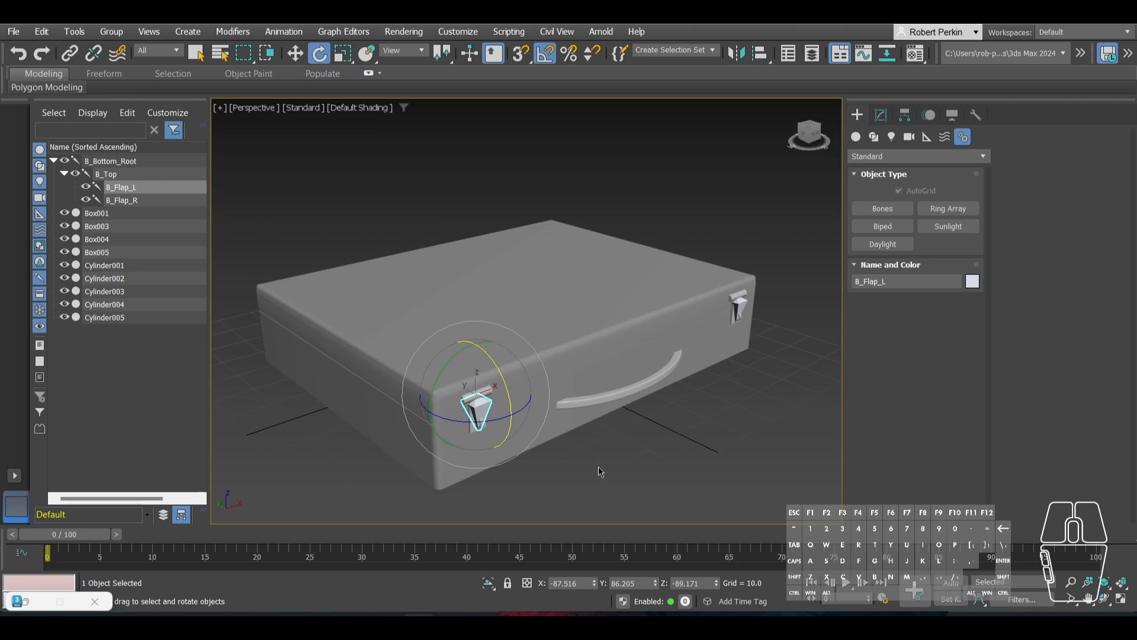
pyautogui.click(642, 443)
pyautogui.hotkey('alt', 'w')
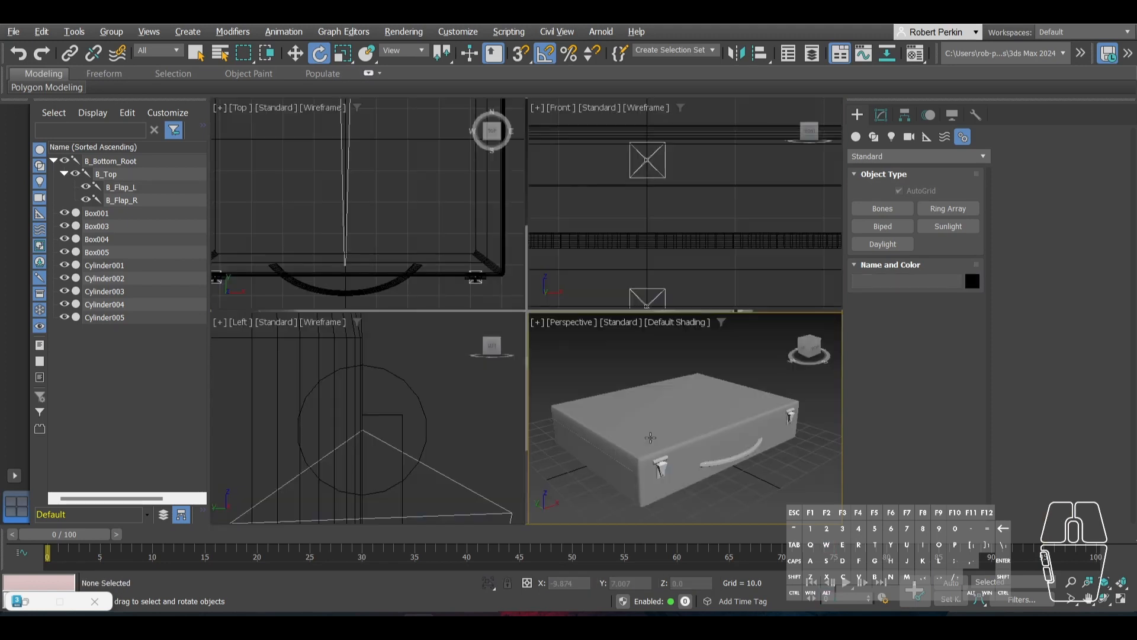
pyautogui.scroll(5, 426, 391)
pyautogui.hotkey('alt', 'w')
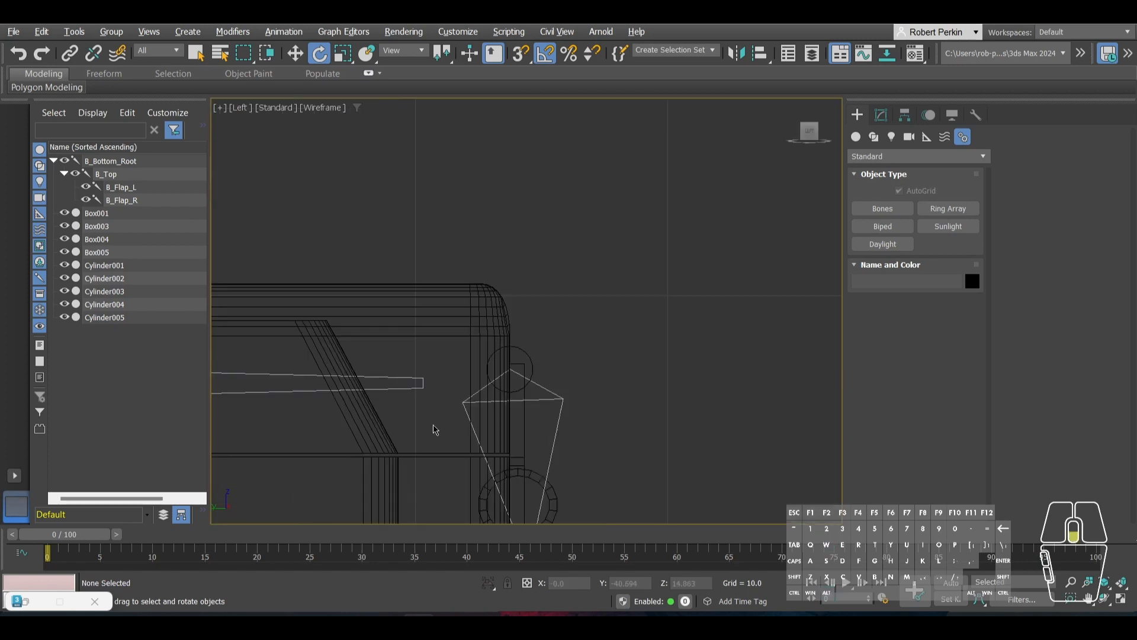
pyautogui.hotkey('alt', 'w')
pyautogui.middleClick(665, 436)
pyautogui.hotkey('alt', 'w')
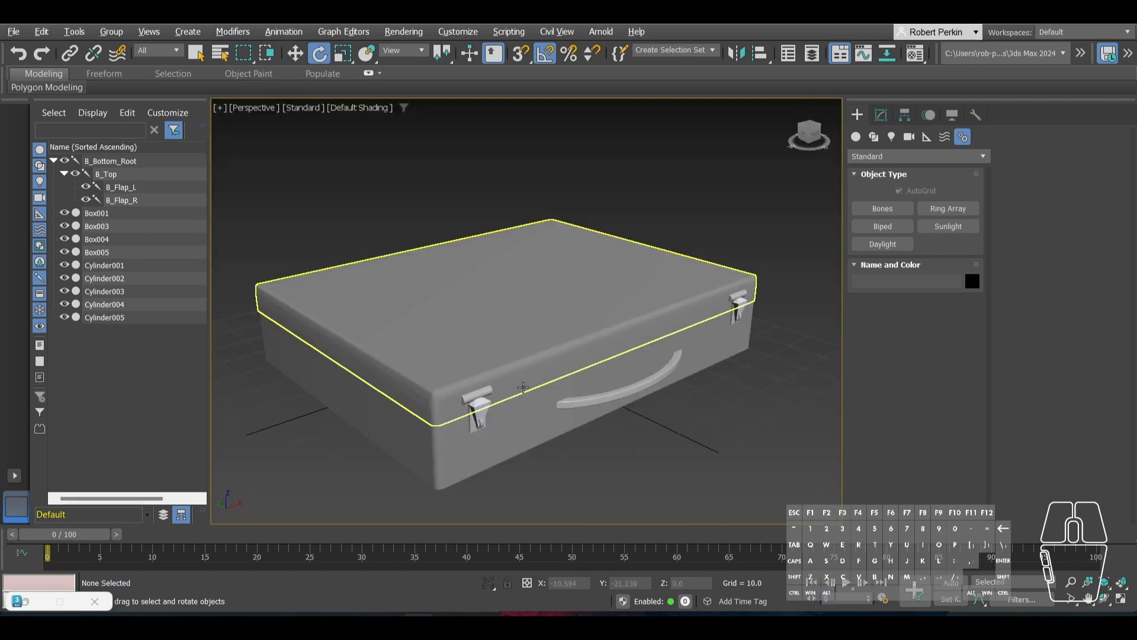
pyautogui.moveTo(614, 444); pyautogui.dragTo(553, 453, button='middle')
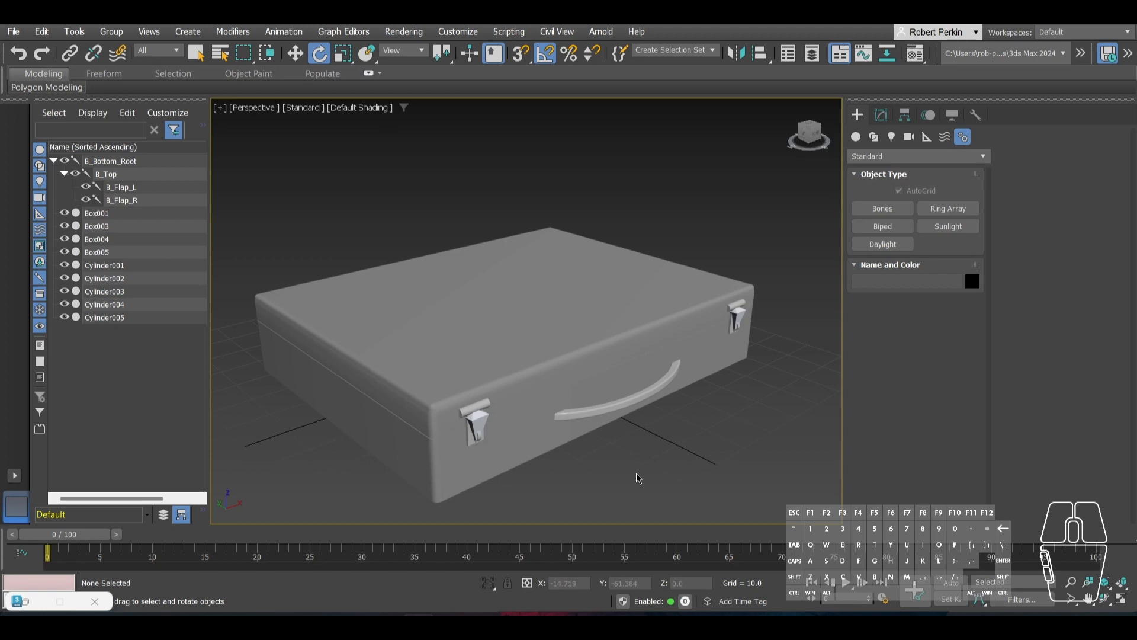
pyautogui.moveTo(615, 474)
pyautogui.keyDown('alt'); pyautogui.mouseDown(button='middle')
pyautogui.moveTo(654, 457)
pyautogui.moveTo(635, 465)
pyautogui.mouseUp(button='middle'); pyautogui.keyUp('alt')
pyautogui.hotkey('alt', 'w')
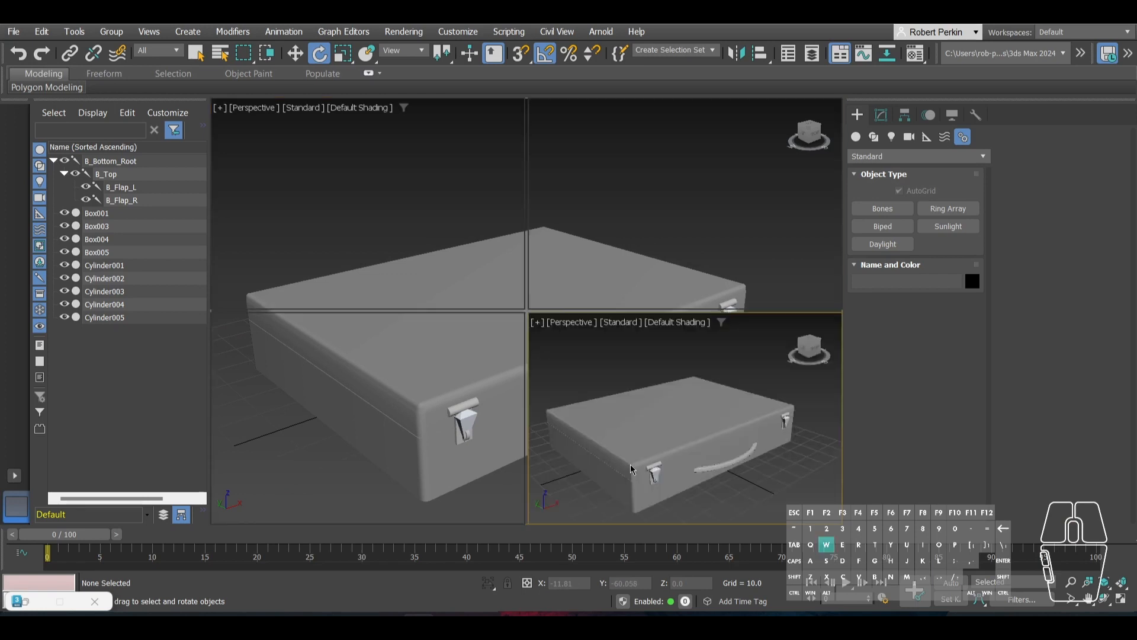
pyautogui.hotkey('alt', 'w')
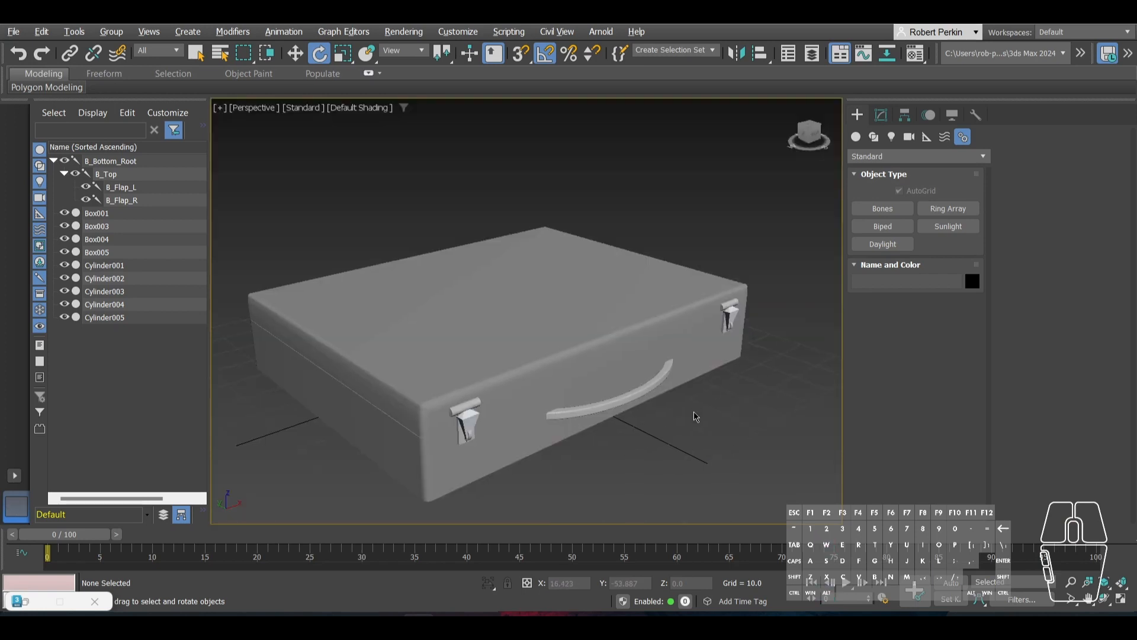
pyautogui.moveTo(704, 447); pyautogui.dragTo(696, 414, button='middle')
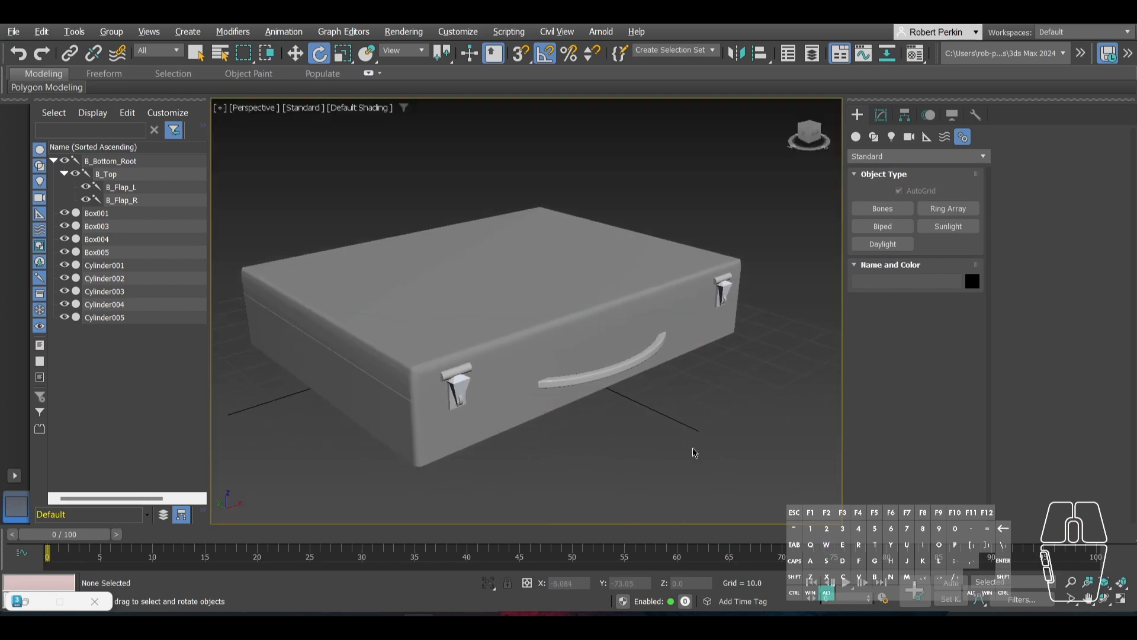
# Step: Draw a circle spline with a radius of about 43 on the ground in front of the briefcase
pyautogui.click(856, 137)
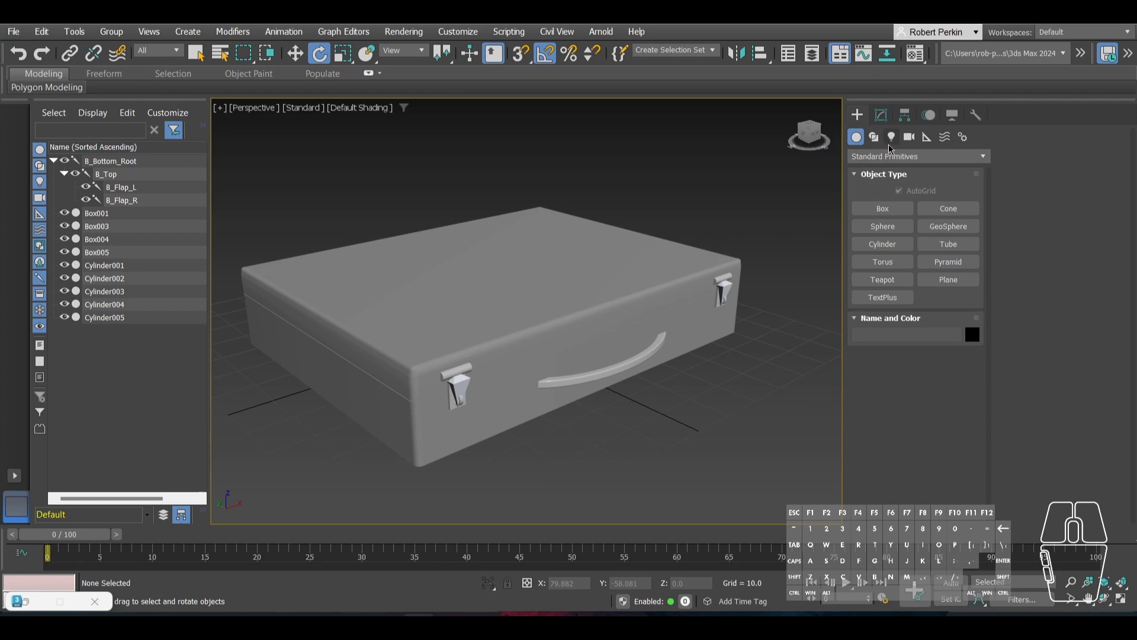
pyautogui.click(874, 139)
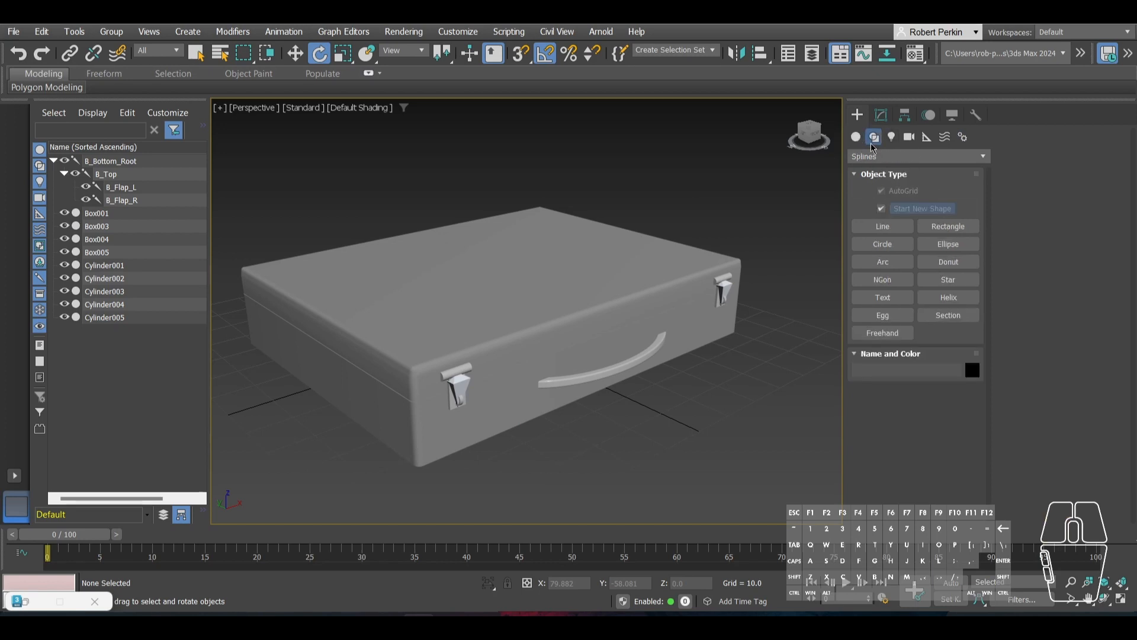
pyautogui.click(888, 245)
pyautogui.moveTo(717, 450); pyautogui.dragTo(770, 596)
pyautogui.scroll(-5, 626, 341)
pyautogui.rightClick(686, 407)
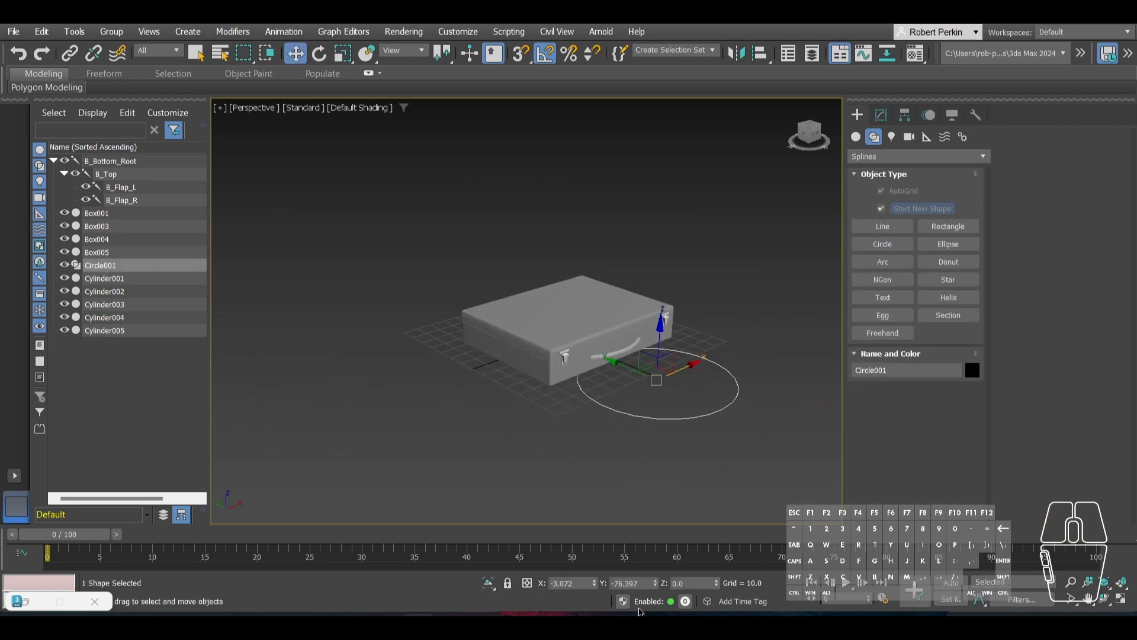
# Step: Centre the circle at X 0 and Y 0, and scale it uniformly to about 217% so it surrounds the briefcase
pyautogui.rightClick(593, 586)
pyautogui.rightClick(654, 583)
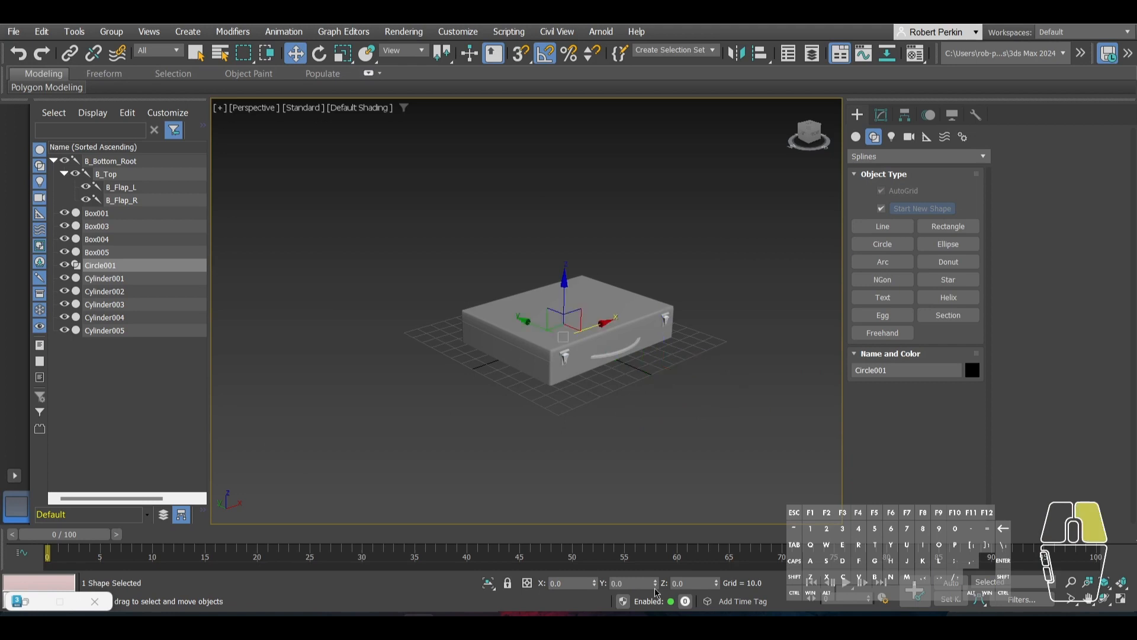
pyautogui.press('r')
pyautogui.moveTo(570, 334); pyautogui.dragTo(574, 299)
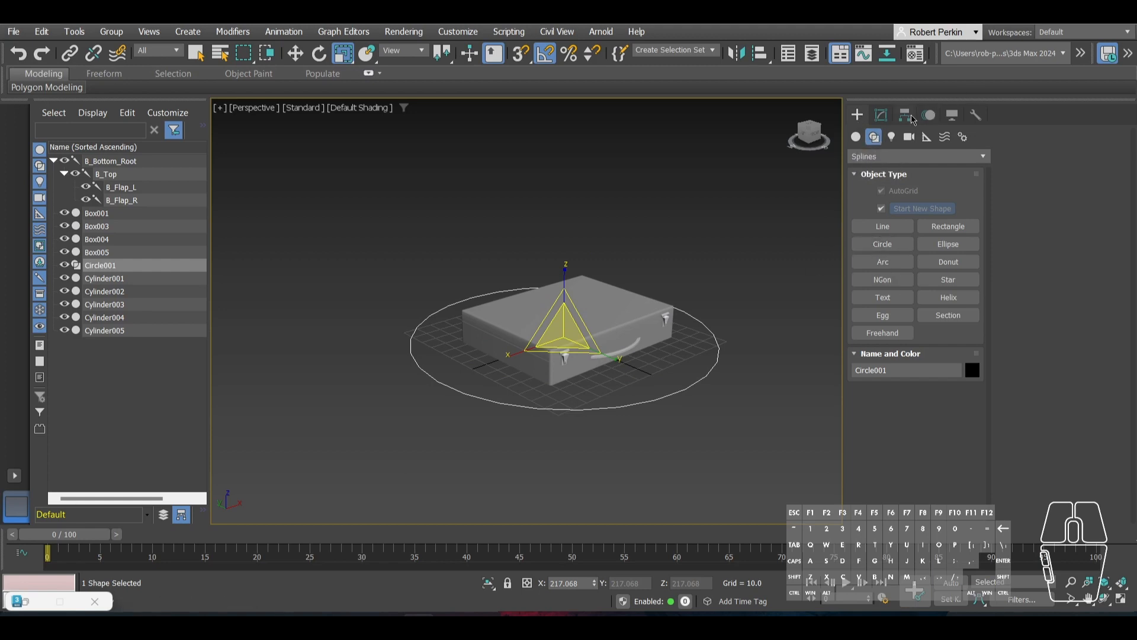
# Step: Make the circle spline visible as a tube by enabling it in both the renderer and the viewport
pyautogui.click(887, 116)
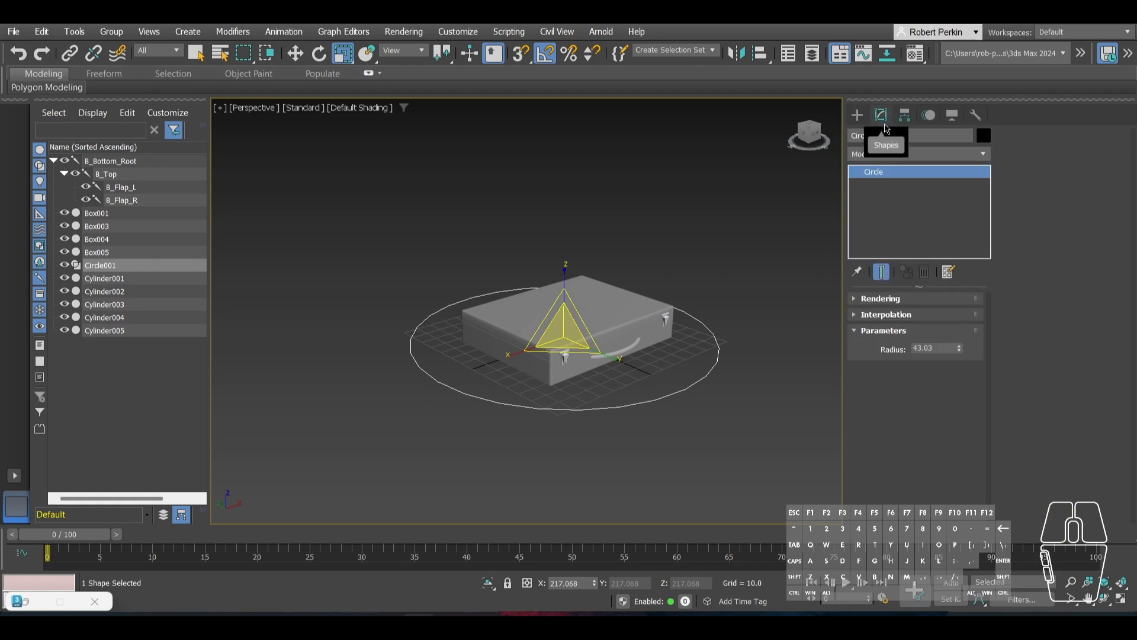
pyautogui.scroll(2, 812, 353)
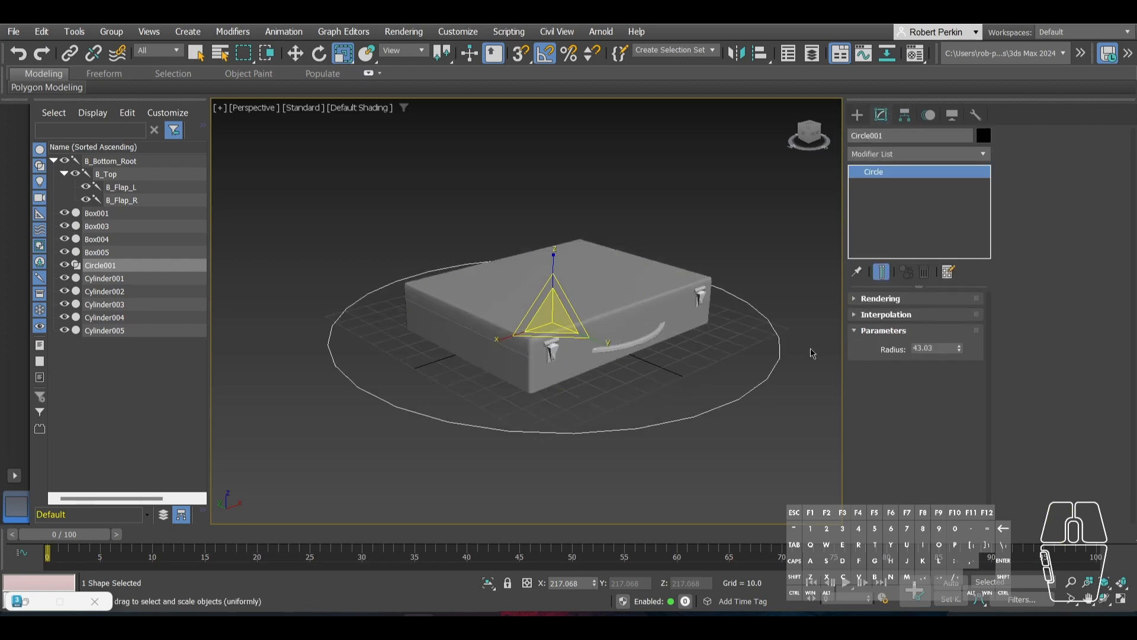
pyautogui.click(856, 299)
pyautogui.scroll(-1, 853, 361)
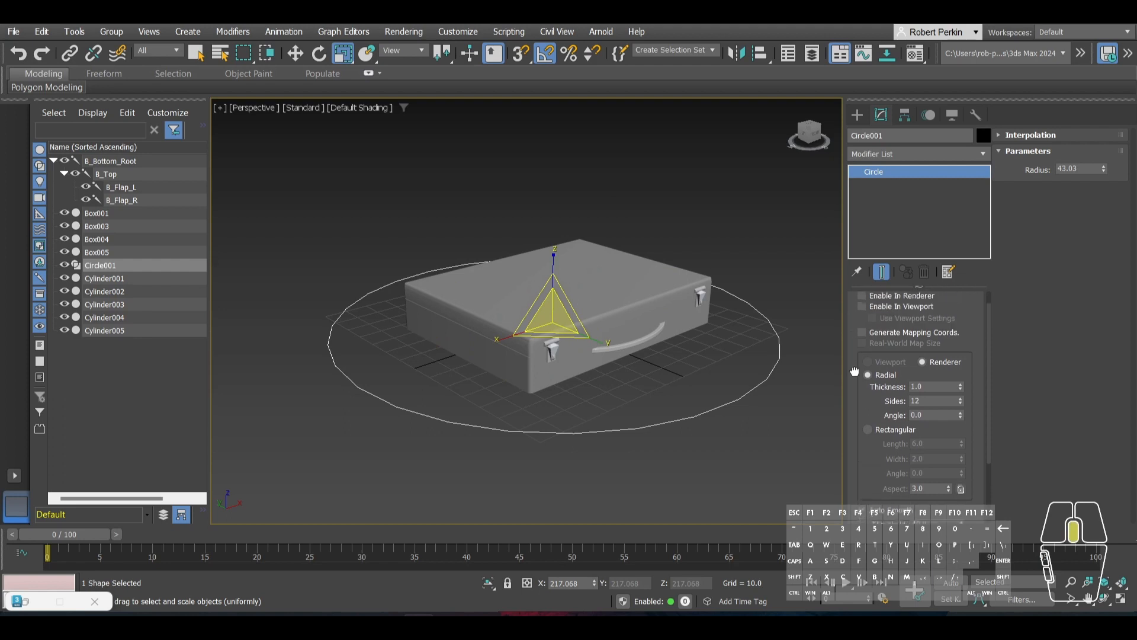
pyautogui.scroll(1, 853, 403)
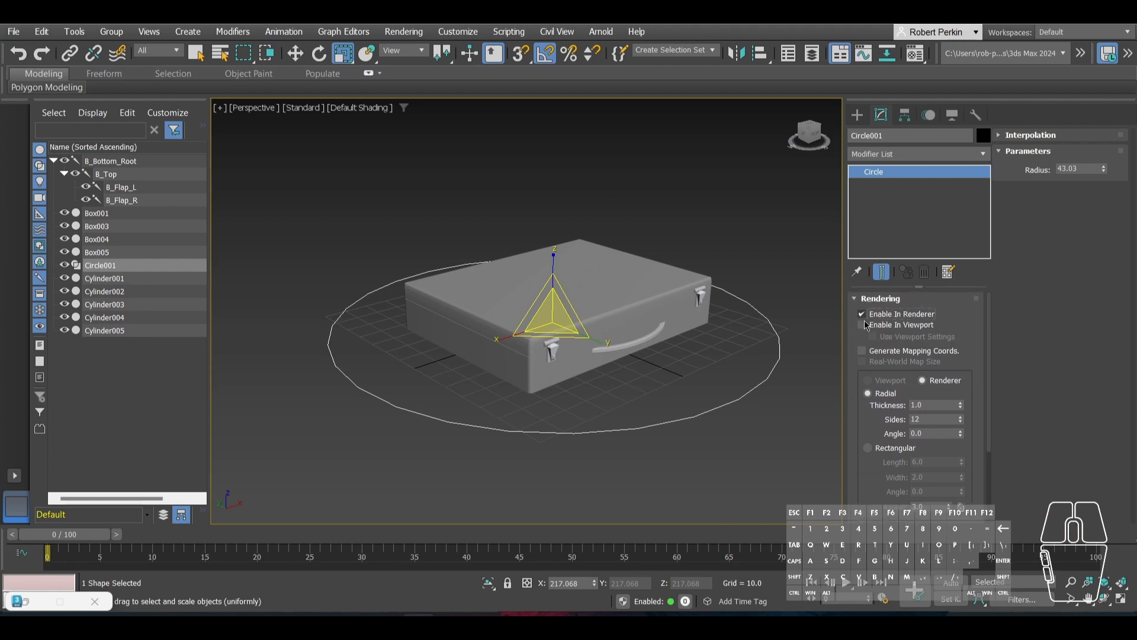
pyautogui.click(863, 325)
pyautogui.scroll(3, 739, 374)
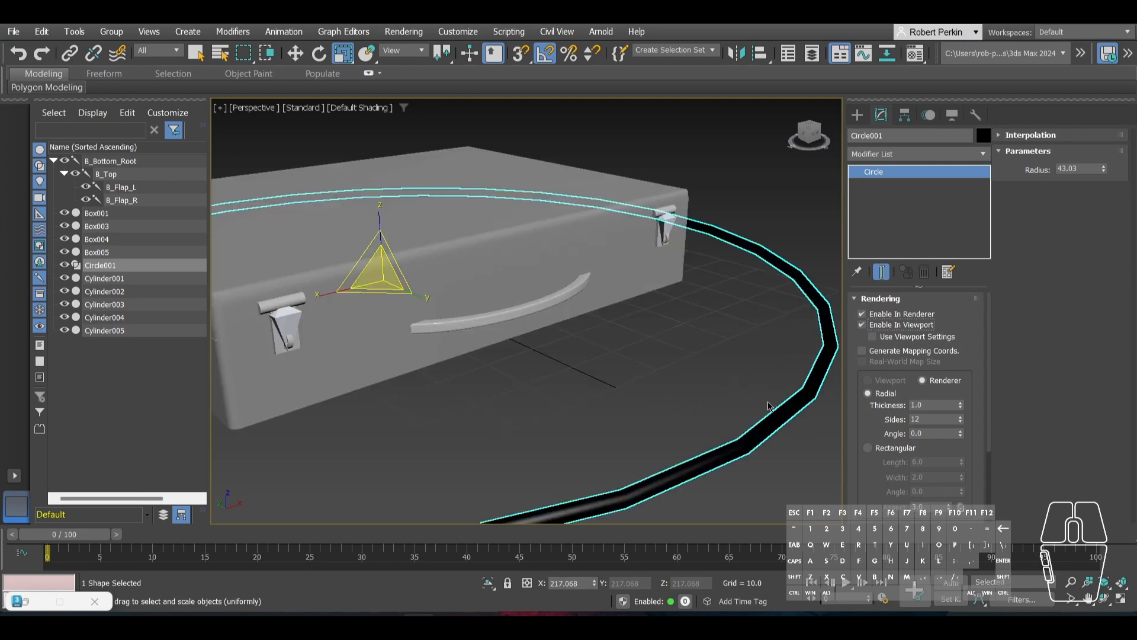
# Step: Change the circle's object color to dark blue
pyautogui.click(983, 136)
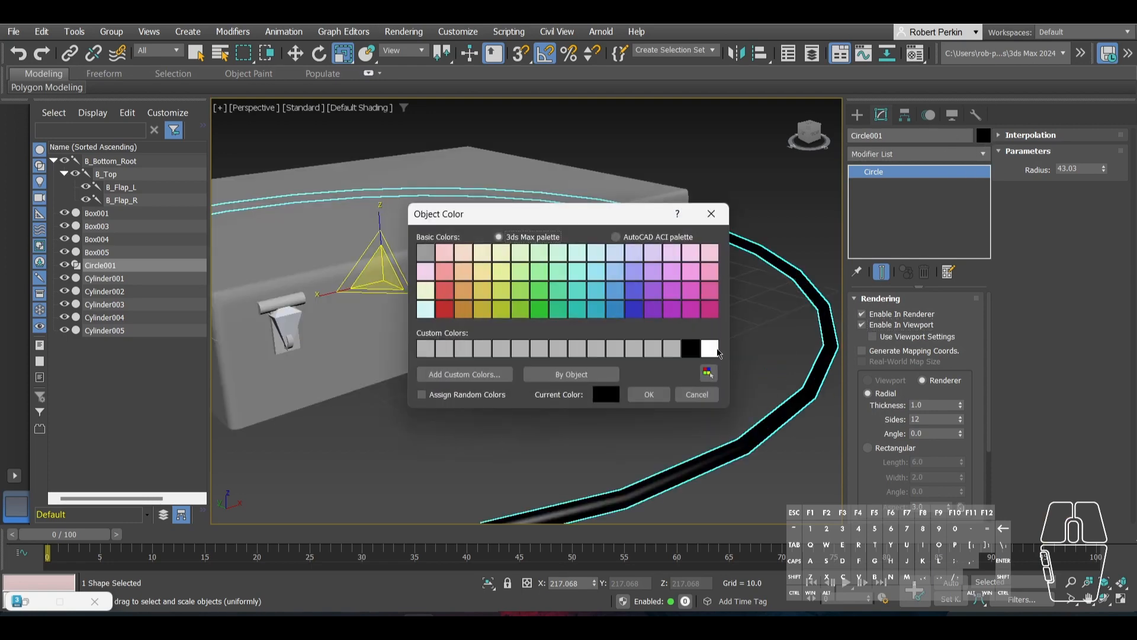
pyautogui.click(633, 314)
pyautogui.click(649, 395)
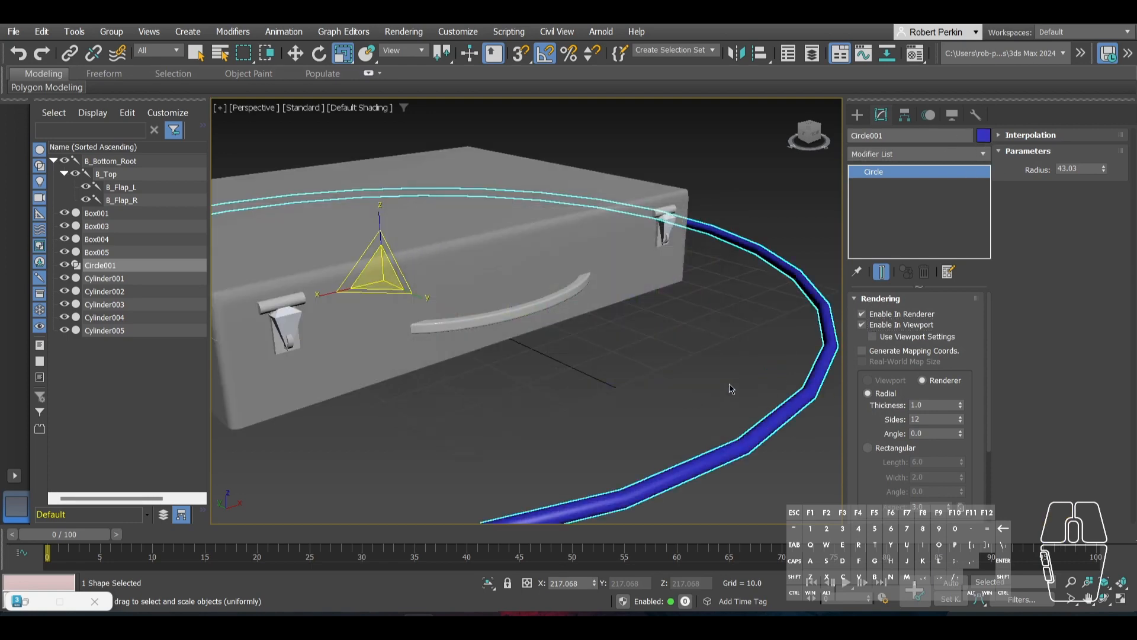
pyautogui.click(730, 382)
pyautogui.scroll(-5, 666, 379)
pyautogui.click(724, 403)
pyautogui.press('w')
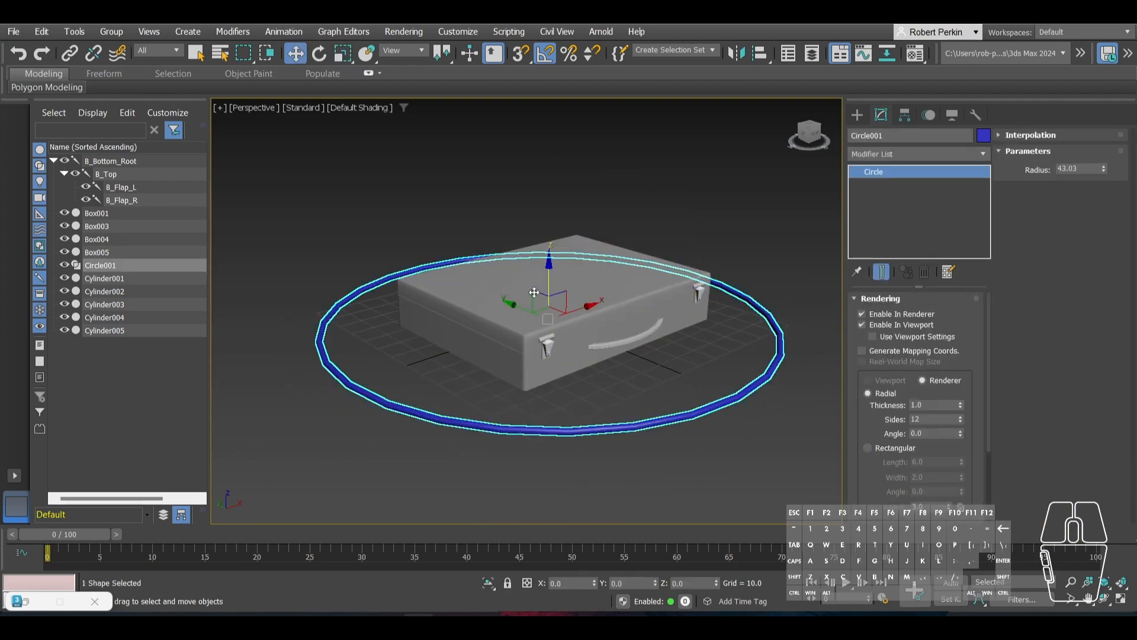
pyautogui.moveTo(551, 270); pyautogui.dragTo(644, 353)
pyautogui.rightClick(643, 354)
pyautogui.keyDown('alt'); pyautogui.moveTo(669, 360); pyautogui.dragTo(665, 386, button='middle'); pyautogui.keyUp('alt')
pyautogui.click(659, 380)
pyautogui.click(554, 238)
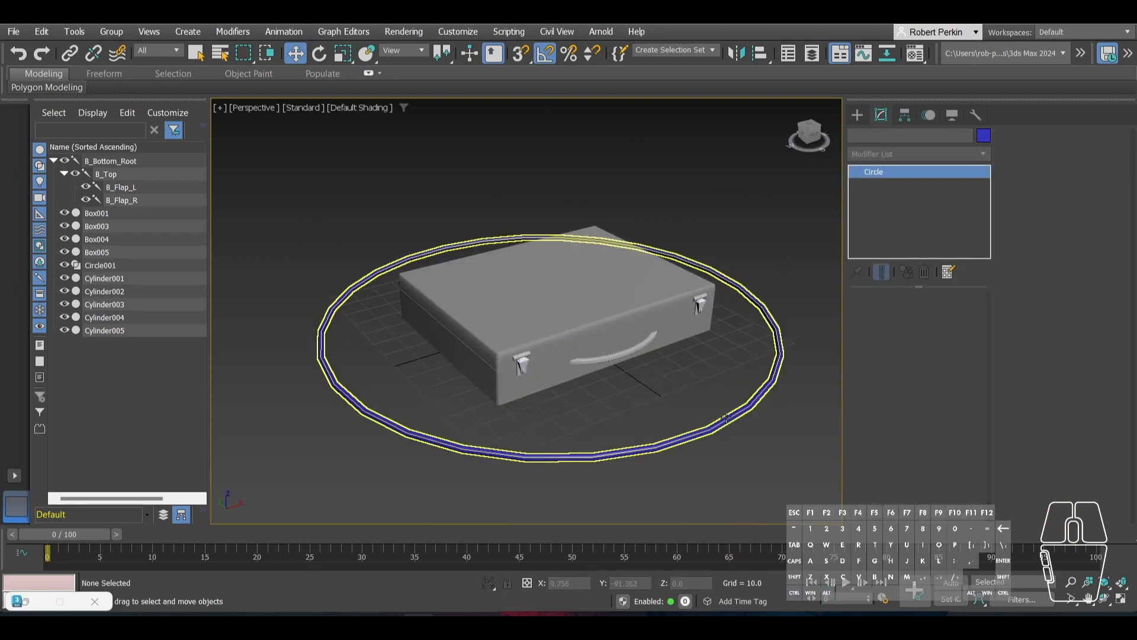
pyautogui.moveTo(557, 278); pyautogui.dragTo(593, 186)
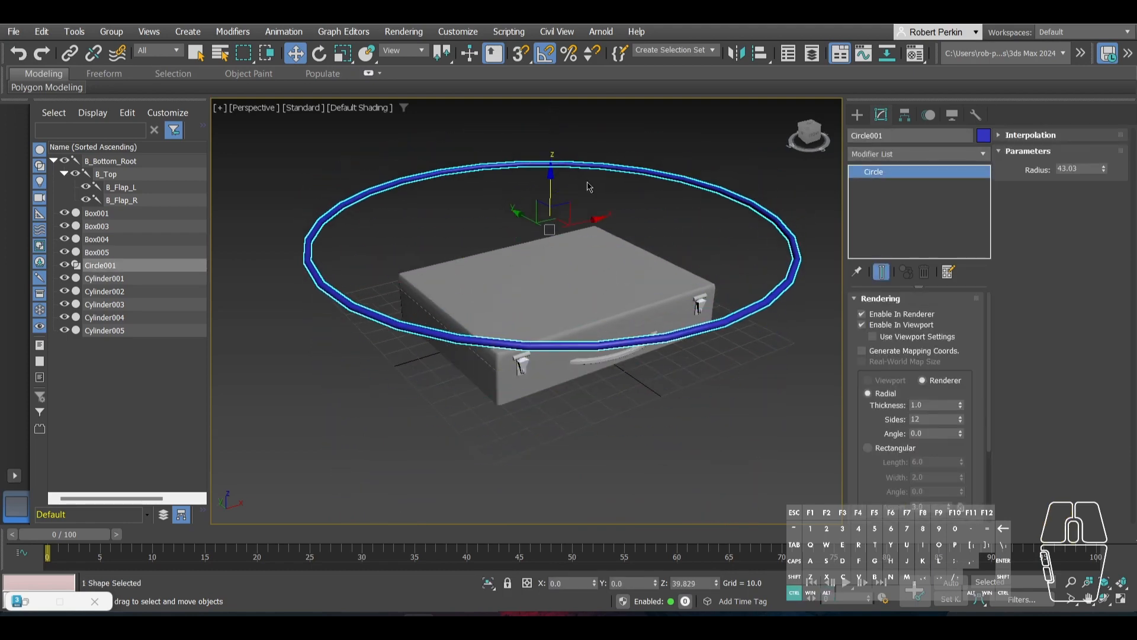
pyautogui.rightClick(592, 187)
pyautogui.keyDown('alt'); pyautogui.moveTo(748, 346); pyautogui.dragTo(649, 378, button='middle'); pyautogui.keyUp('alt')
pyautogui.click(681, 393)
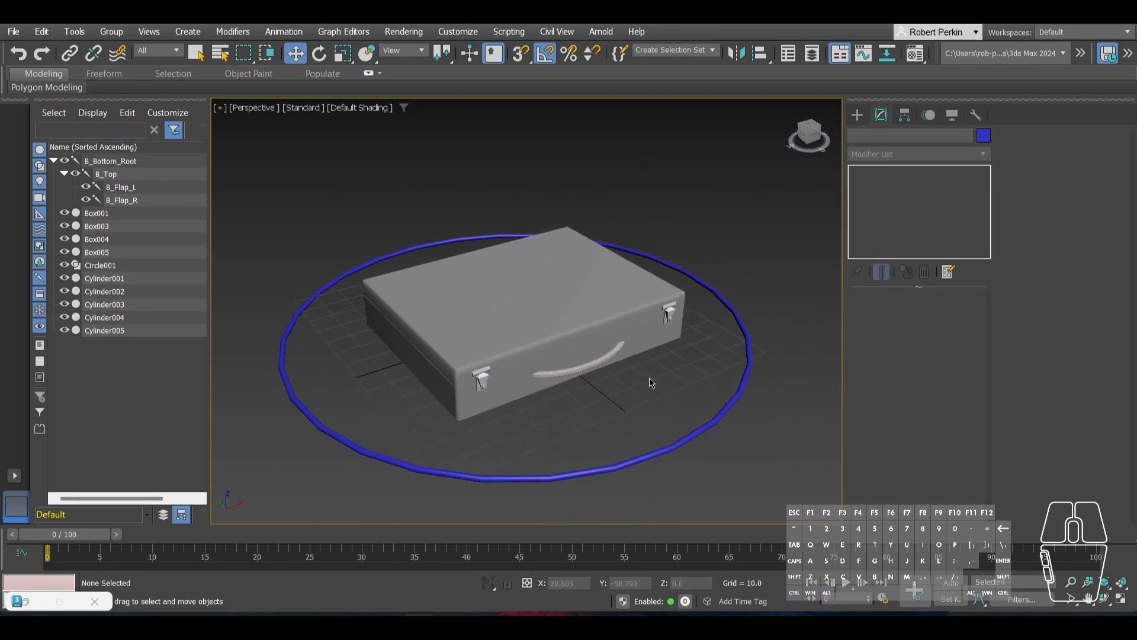
# Step: Examine the blue circle control around the briefcase from several angles
pyautogui.click(709, 426)
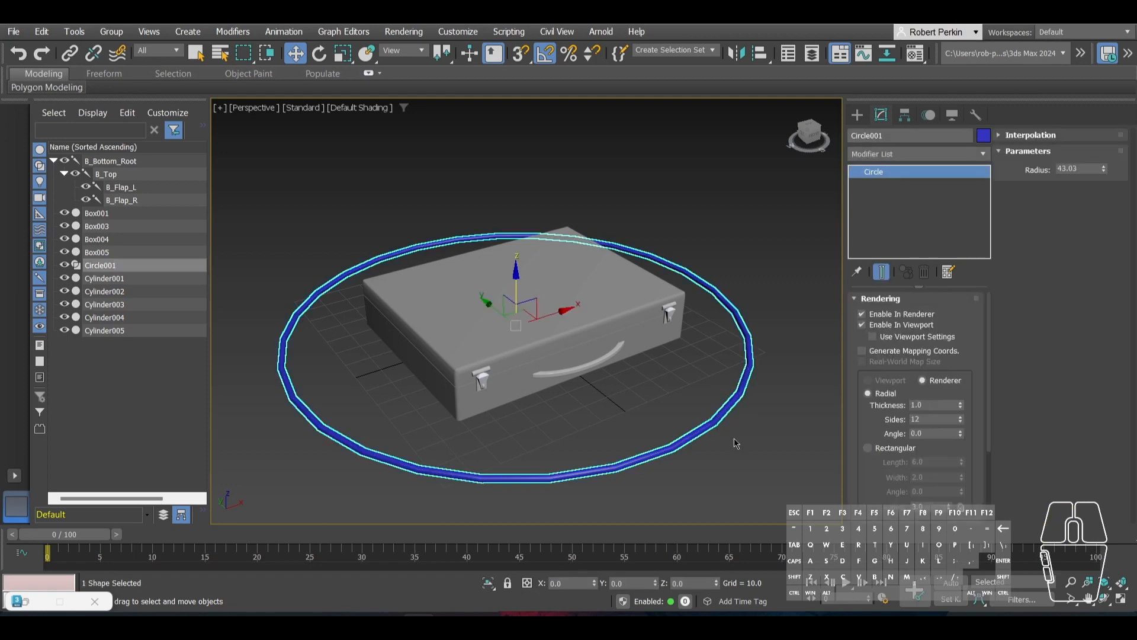
pyautogui.click(603, 378)
pyautogui.click(673, 430)
pyautogui.keyDown('alt'); pyautogui.moveTo(636, 388); pyautogui.dragTo(636, 370, button='middle'); pyautogui.keyUp('alt')
pyautogui.click(644, 366)
pyautogui.click(656, 421)
pyautogui.keyDown('alt'); pyautogui.moveTo(560, 390); pyautogui.dragTo(581, 379, button='middle'); pyautogui.keyUp('alt')
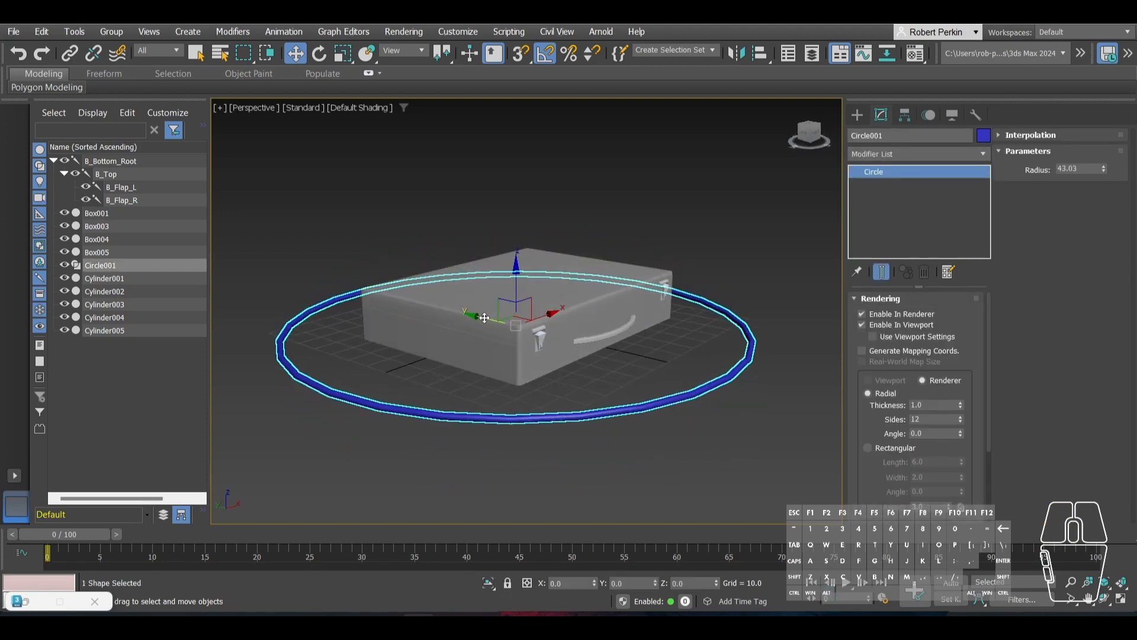
pyautogui.moveTo(501, 315)
pyautogui.keyDown('alt'); pyautogui.mouseDown(button='middle')
pyautogui.moveTo(573, 384)
pyautogui.moveTo(502, 335)
pyautogui.mouseUp(button='middle'); pyautogui.keyUp('alt')
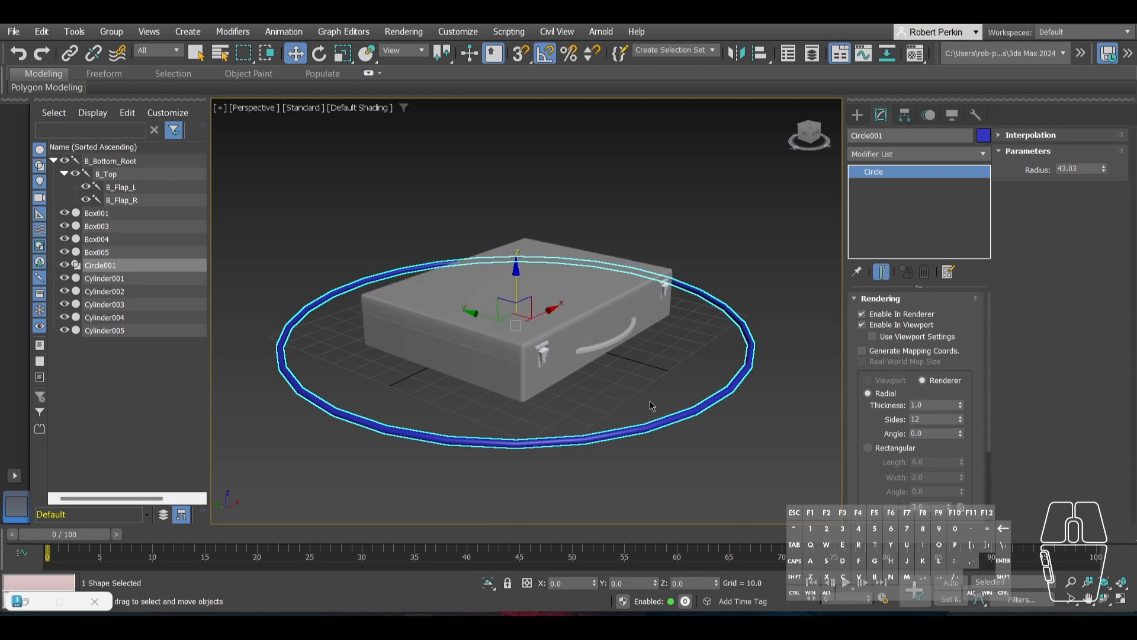
pyautogui.keyDown('alt'); pyautogui.moveTo(649, 401); pyautogui.dragTo(737, 416, button='middle'); pyautogui.keyUp('alt')
pyautogui.click(631, 417)
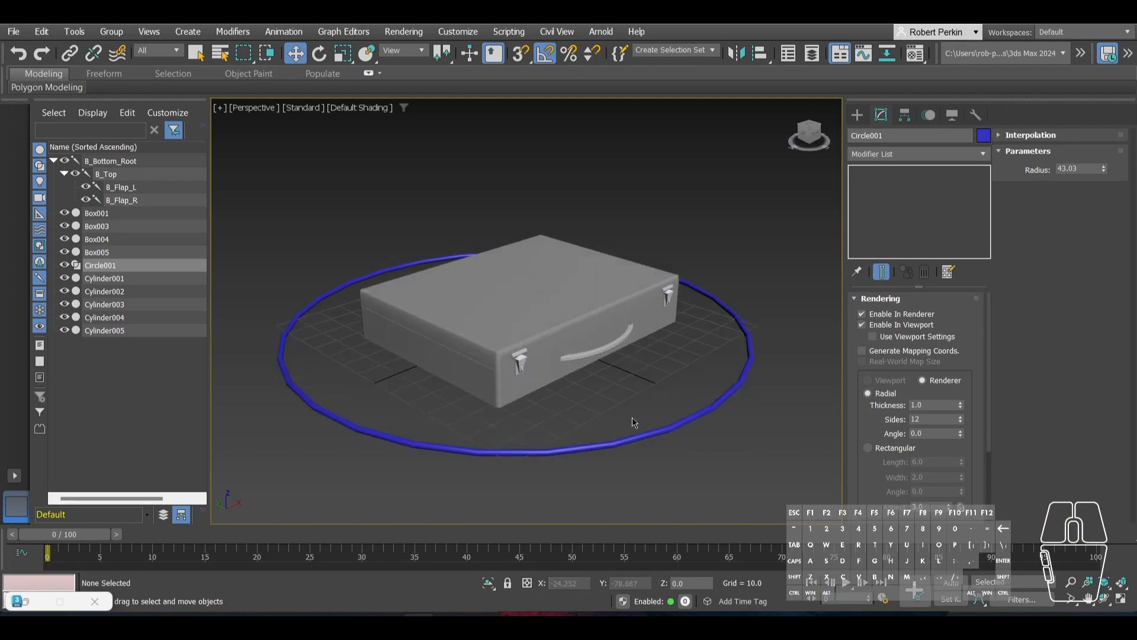
pyautogui.click(673, 435)
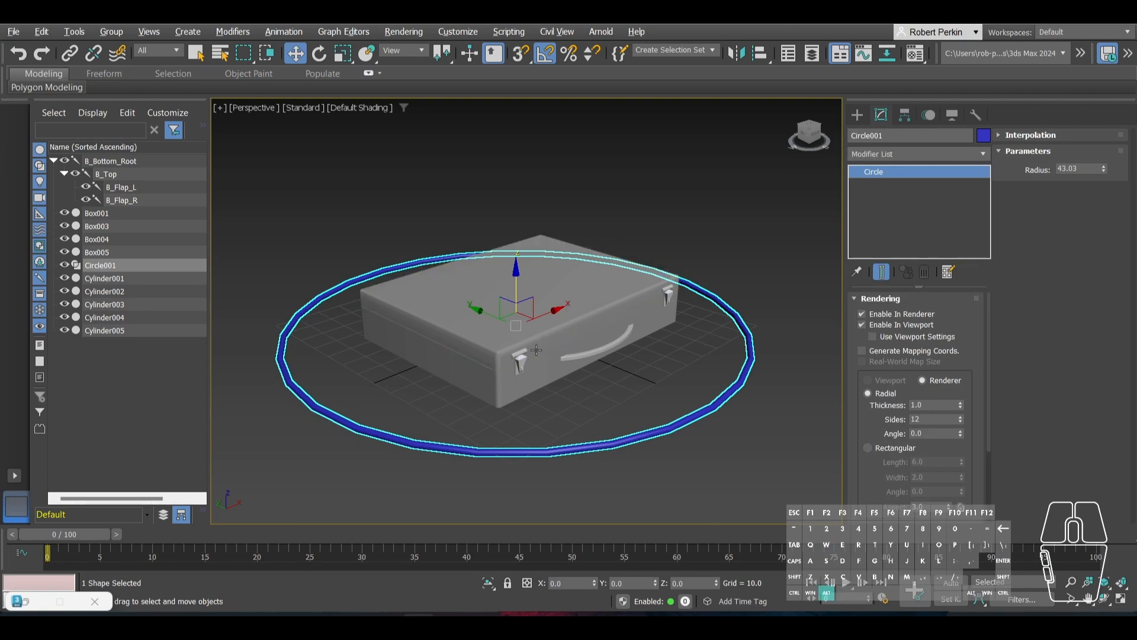
# Step: Select the bones B_Bottom_Root, B_Top, B_Flap_L and B_Flap_R together in the scene hierarchy
pyautogui.click(129, 161)
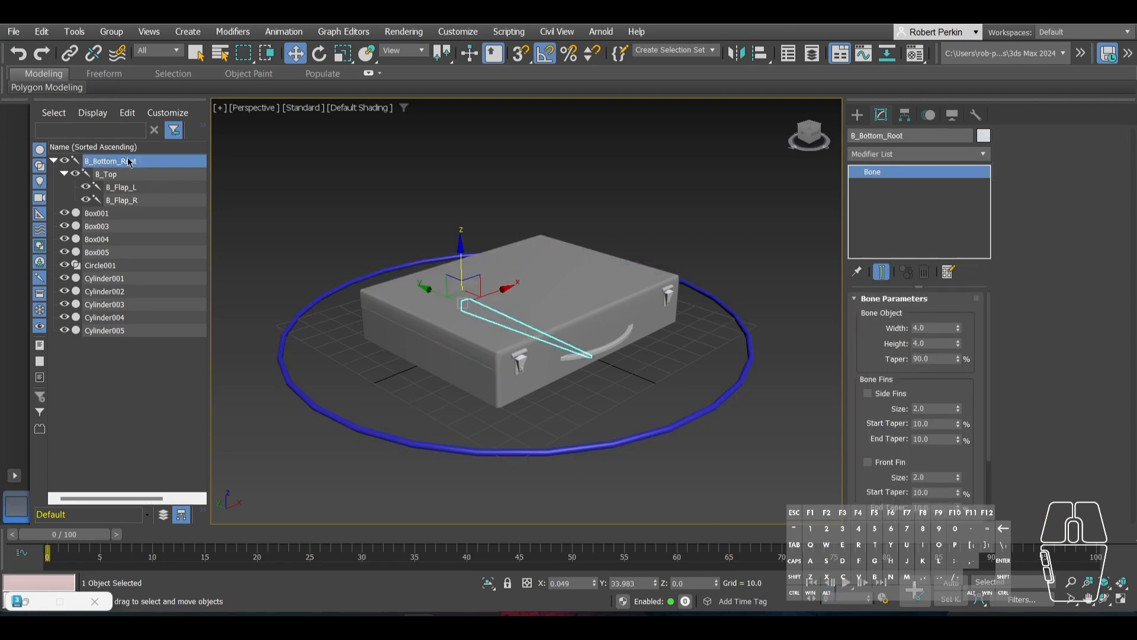
pyautogui.keyDown('alt'); pyautogui.moveTo(604, 391); pyautogui.dragTo(655, 409, button='middle'); pyautogui.keyUp('alt')
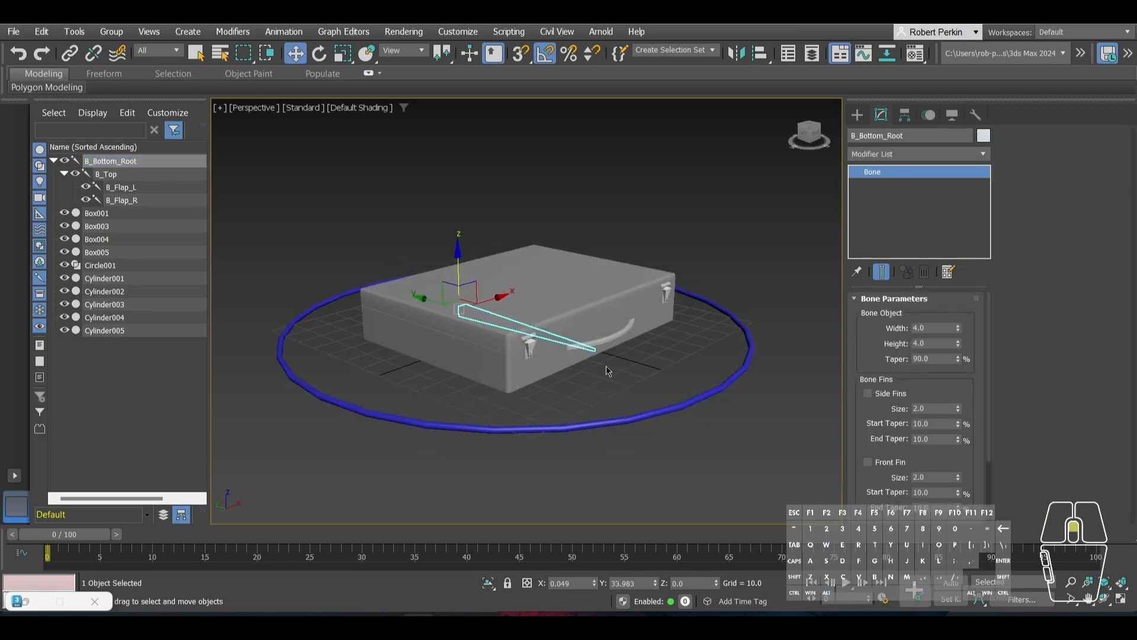
pyautogui.scroll(3, 441, 345)
pyautogui.click(441, 345)
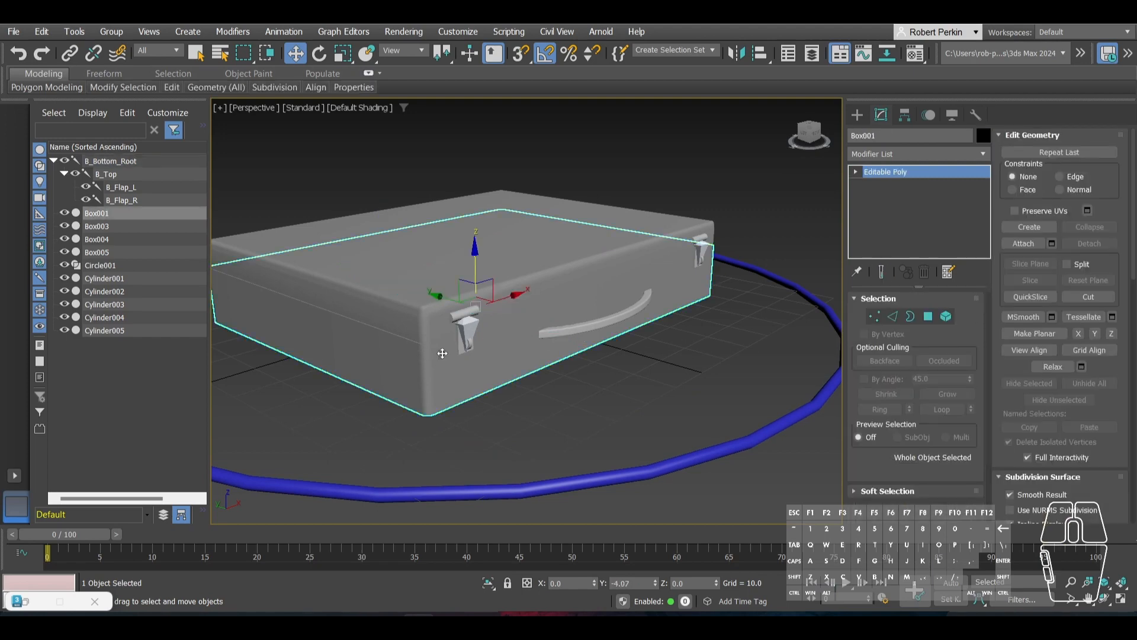
pyautogui.keyDown('alt'); pyautogui.moveTo(464, 359); pyautogui.dragTo(567, 393, button='middle'); pyautogui.keyUp('alt')
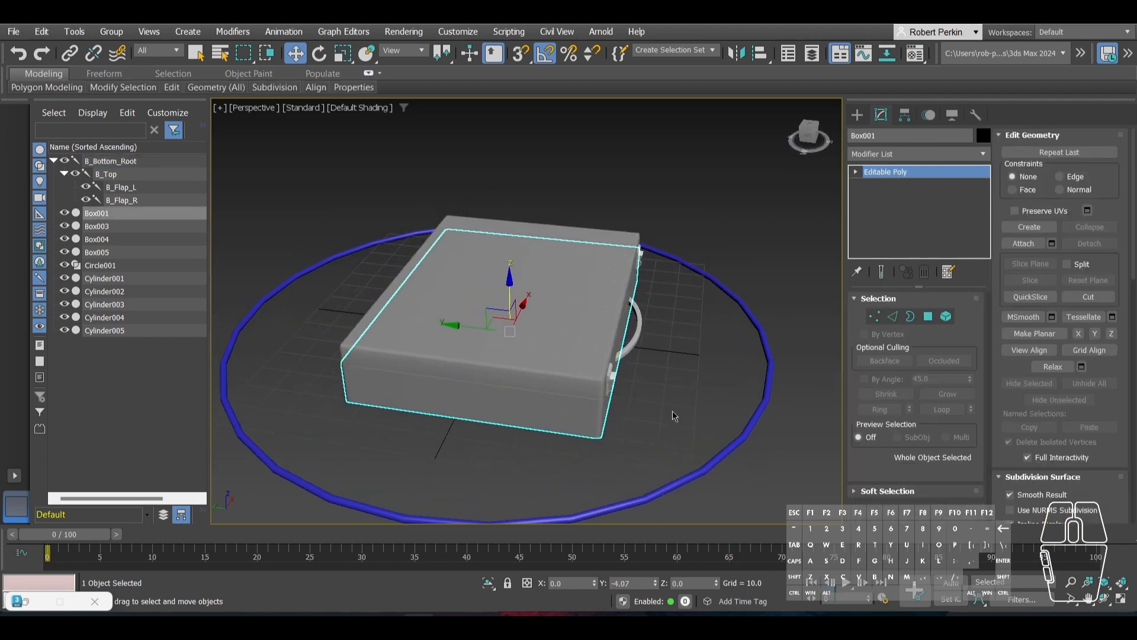
pyautogui.keyDown('alt'); pyautogui.moveTo(636, 409); pyautogui.dragTo(659, 456, button='middle'); pyautogui.keyUp('alt')
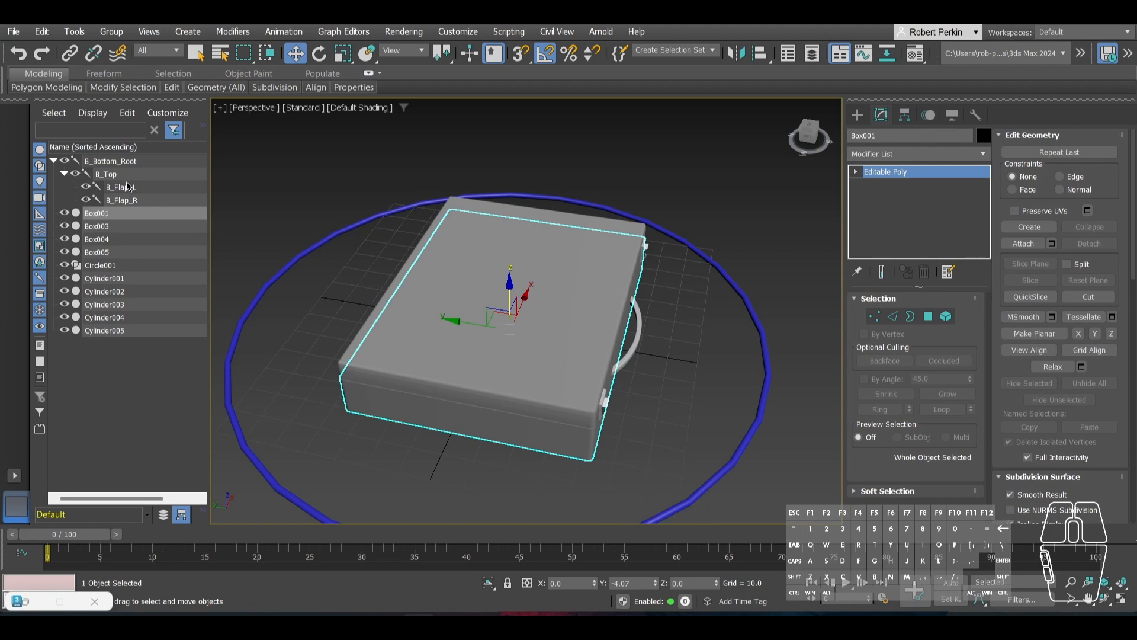
pyautogui.click(111, 166)
pyautogui.keyDown('shift'); pyautogui.click(121, 200); pyautogui.keyUp('shift')
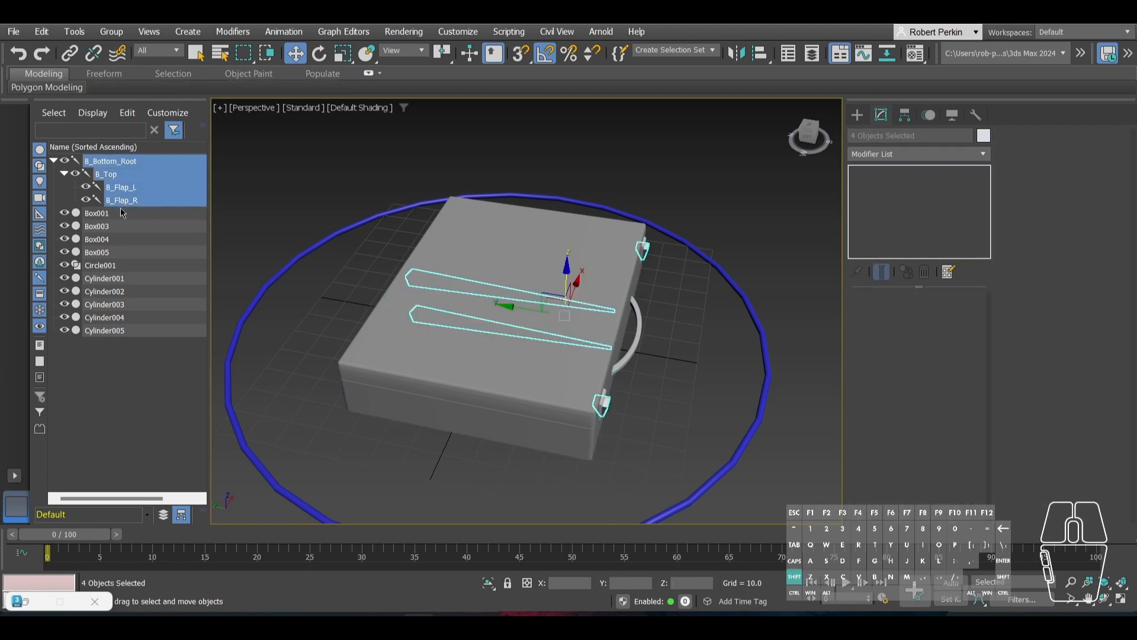
# Step: Select all the briefcase's box and cylinder meshes by inverting a selection of the four bones and Circle001
pyautogui.keyDown('ctrl'); pyautogui.click(112, 266); pyautogui.keyUp('ctrl')
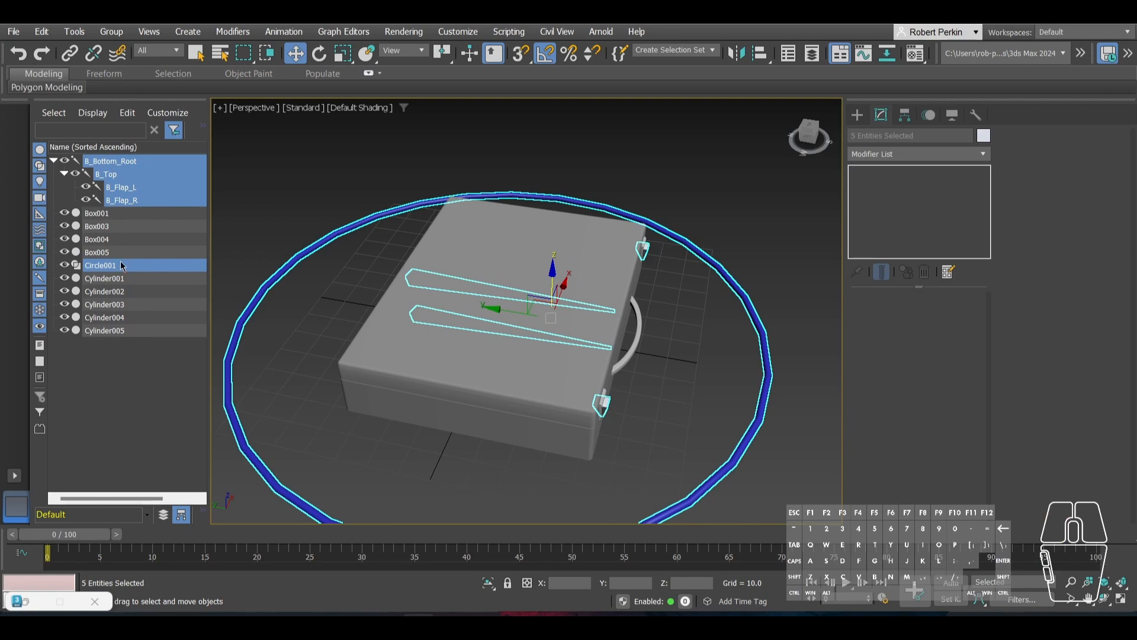
pyautogui.click(119, 252)
pyautogui.click(144, 160)
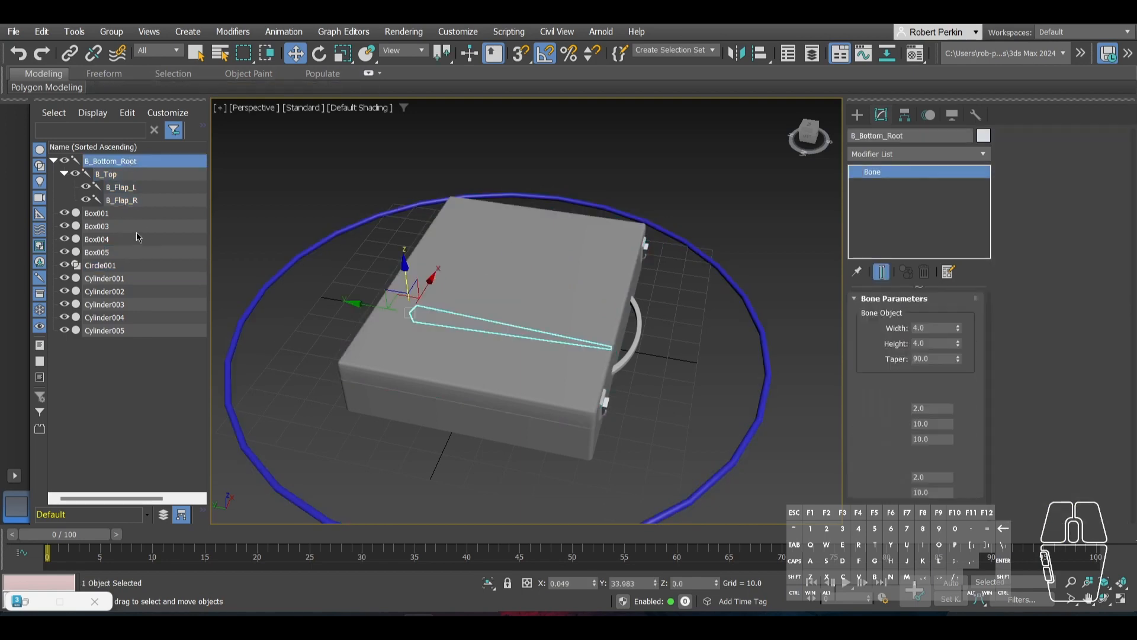
pyautogui.keyDown('shift'); pyautogui.click(131, 201); pyautogui.keyUp('shift')
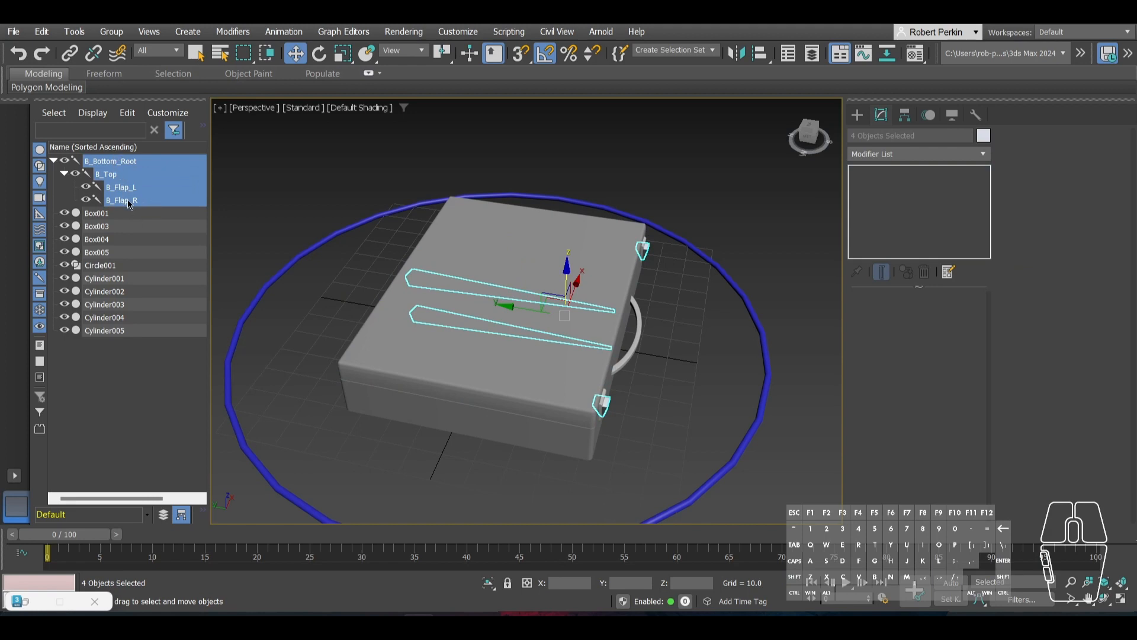
pyautogui.keyDown('ctrl'); pyautogui.click(100, 266); pyautogui.keyUp('ctrl')
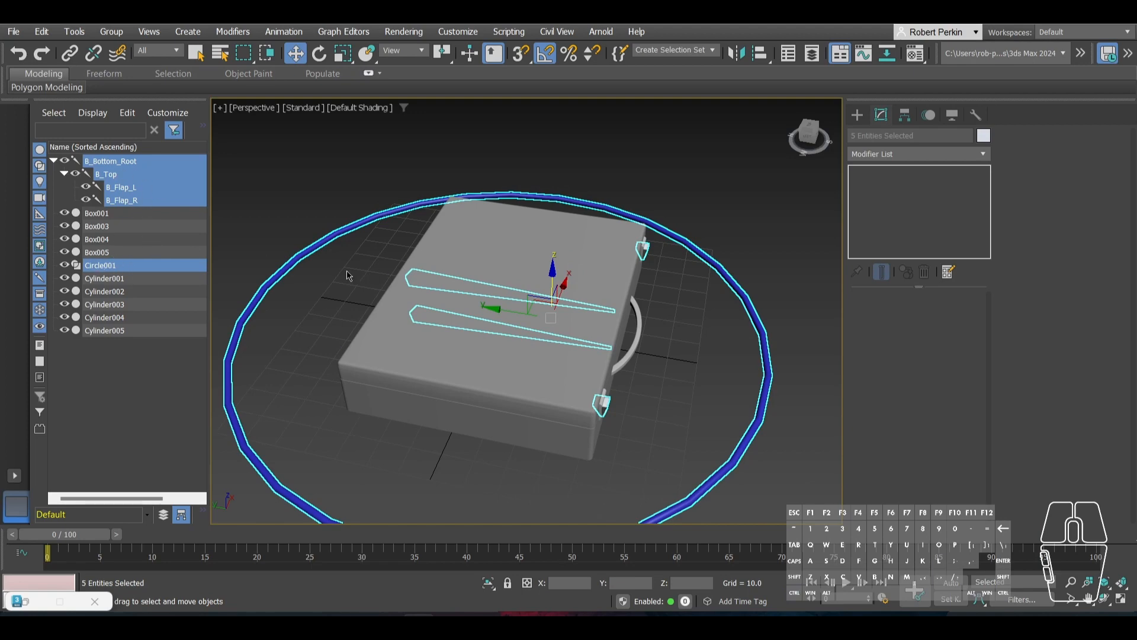
pyautogui.hotkey('ctrl', 'i')
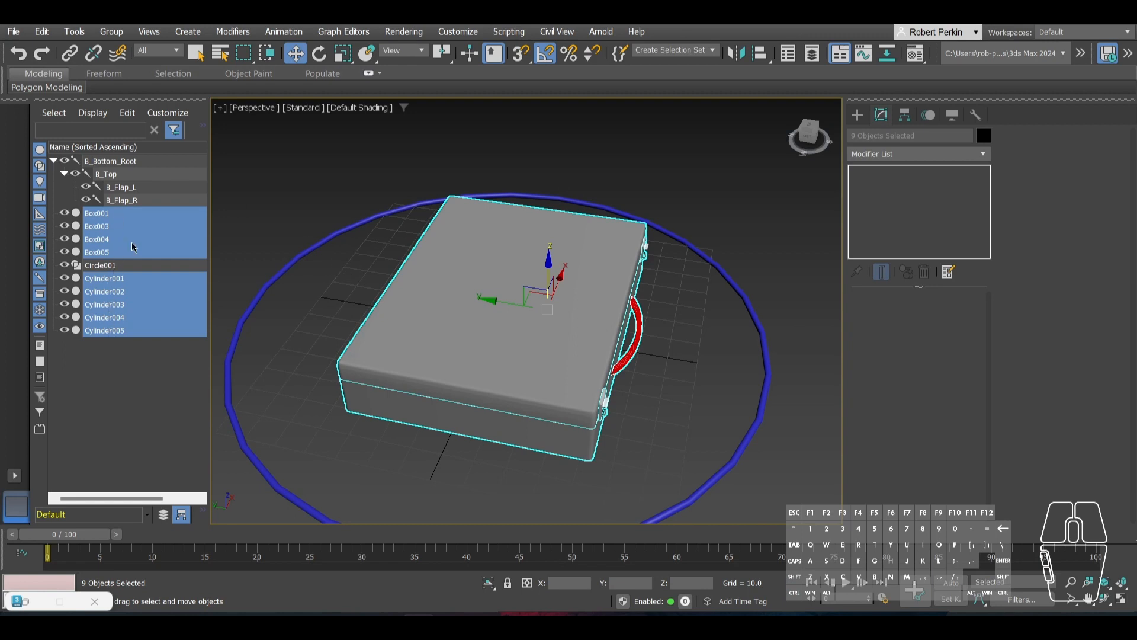
# Step: Freeze the selected briefcase meshes
pyautogui.rightClick(692, 341)
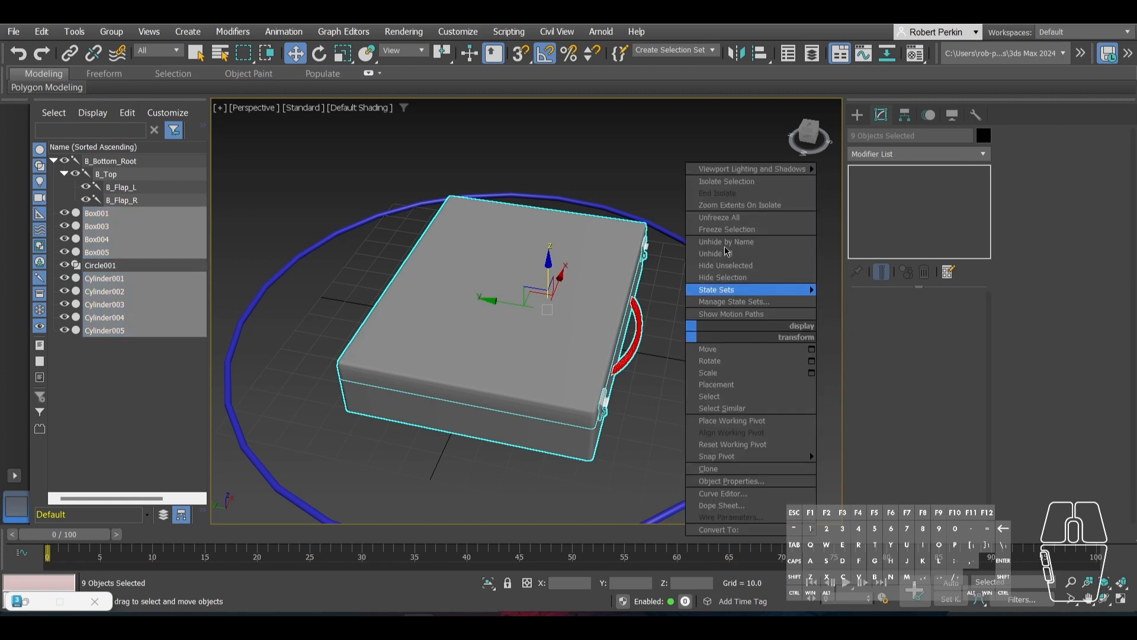
pyautogui.click(679, 320)
pyautogui.rightClick(696, 341)
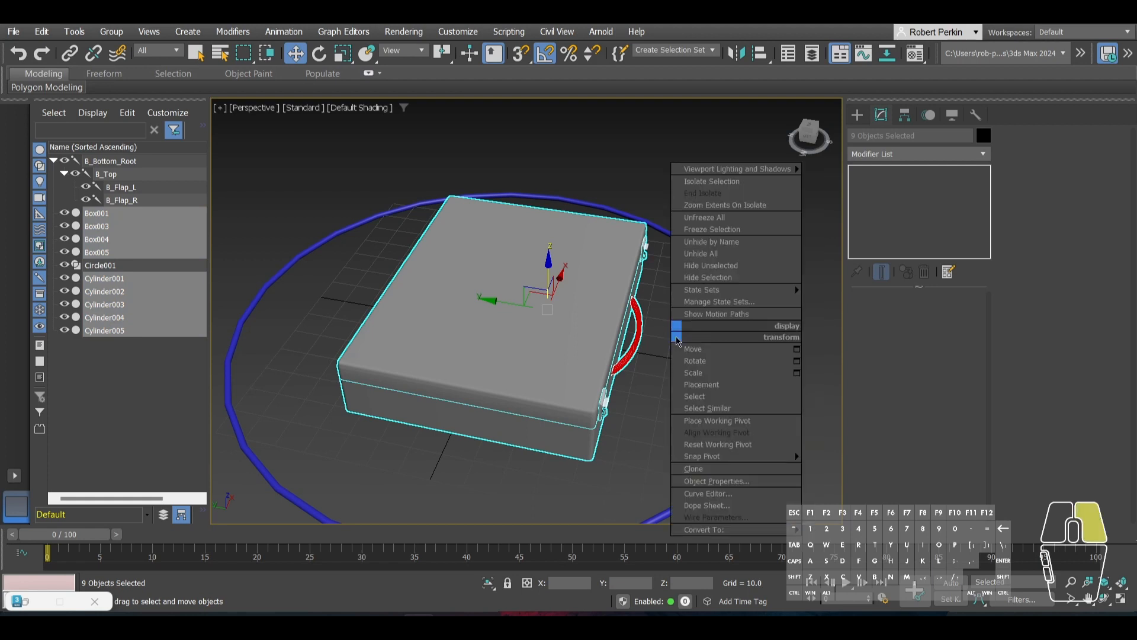
pyautogui.click(714, 233)
pyautogui.keyDown('alt'); pyautogui.moveTo(715, 235); pyautogui.dragTo(501, 373, button='middle'); pyautogui.keyUp('alt')
# Step: Check from several angles how accessible the bones and the circle are around the frozen opaque briefcase
pyautogui.click(503, 375)
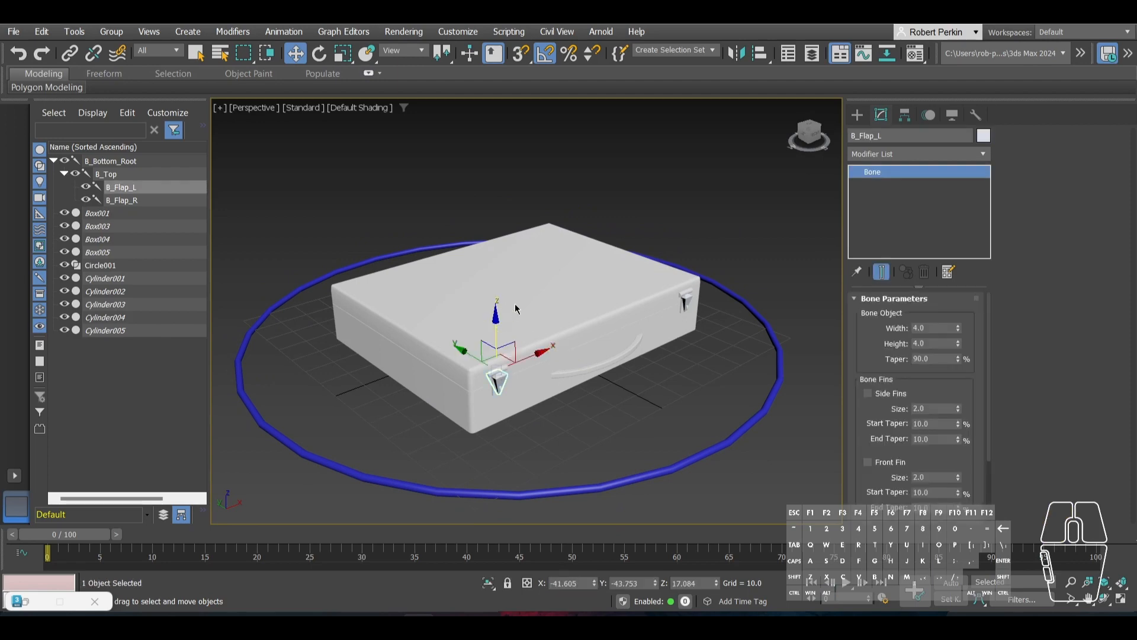
pyautogui.click(589, 295)
pyautogui.keyDown('alt'); pyautogui.moveTo(588, 294); pyautogui.dragTo(667, 394, button='middle'); pyautogui.keyUp('alt')
pyautogui.click(546, 273)
pyautogui.click(667, 393)
pyautogui.keyDown('alt'); pyautogui.moveTo(658, 336); pyautogui.dragTo(670, 369, button='middle'); pyautogui.keyUp('alt')
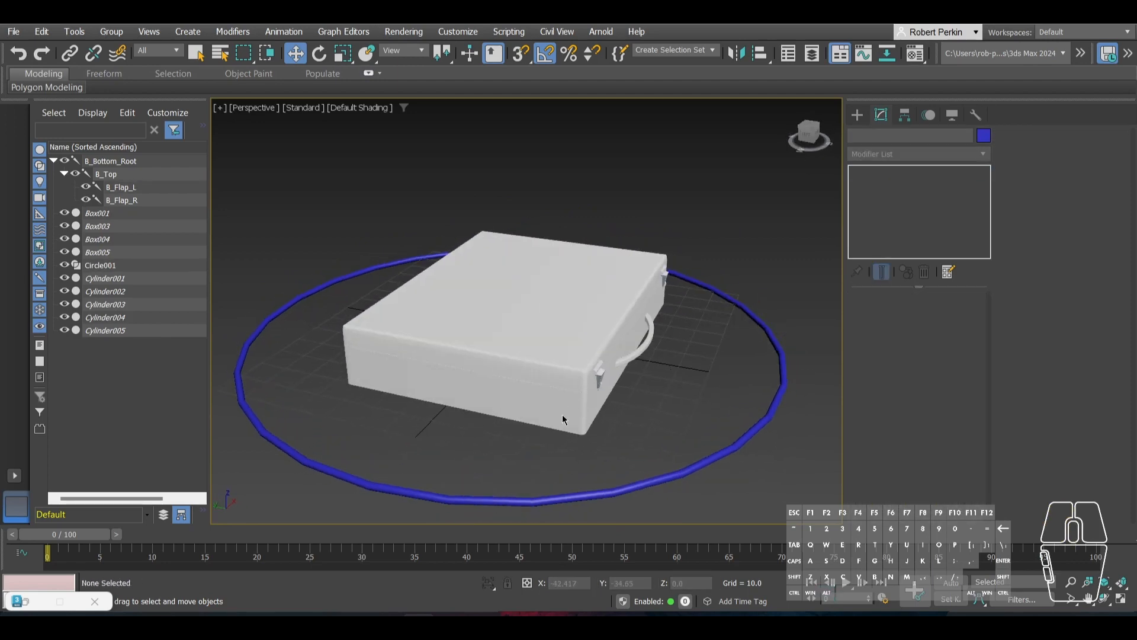
pyautogui.keyDown('alt'); pyautogui.moveTo(548, 331); pyautogui.dragTo(718, 403, button='middle'); pyautogui.keyUp('alt')
pyautogui.click(686, 384)
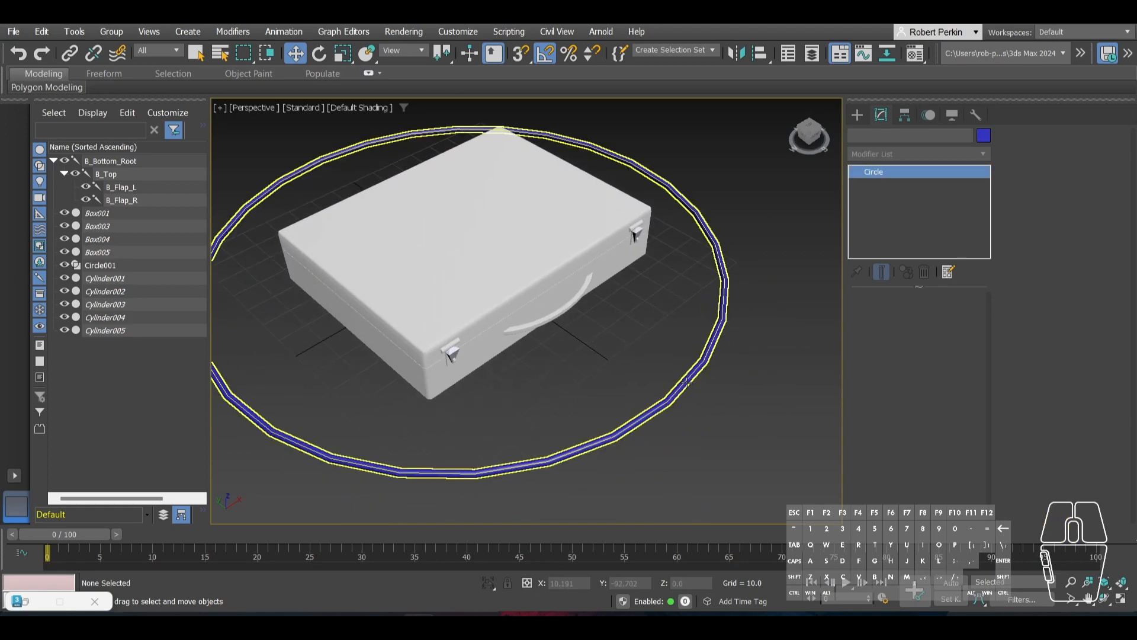
pyautogui.keyDown('alt'); pyautogui.moveTo(616, 362); pyautogui.dragTo(697, 426, button='middle'); pyautogui.keyUp('alt')
pyautogui.click(634, 340)
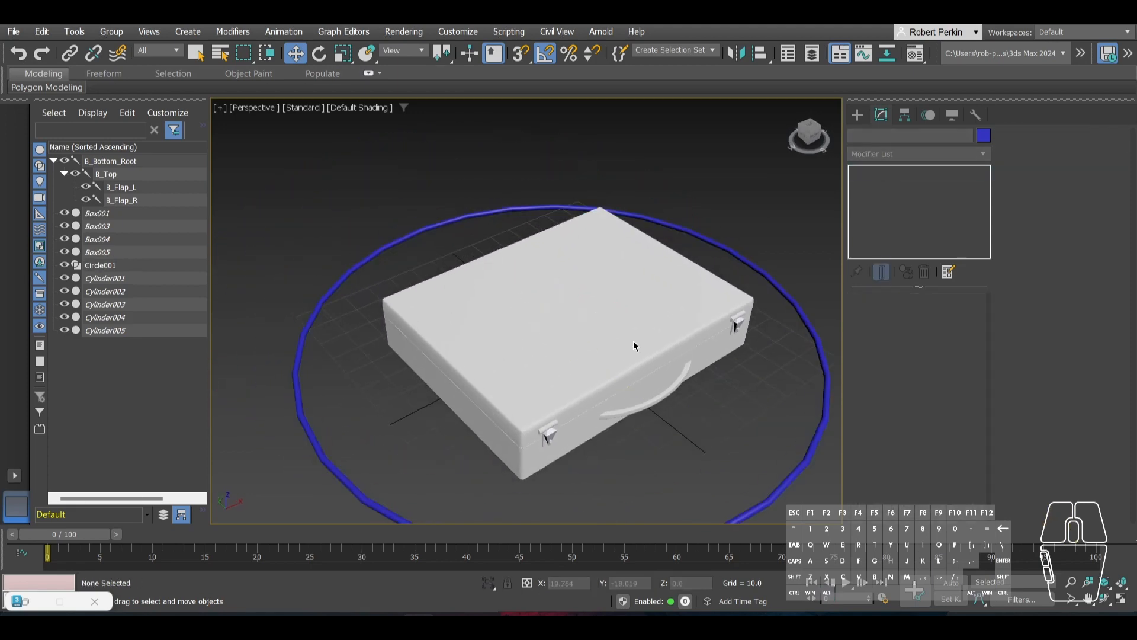
# Step: Undo the freeze and return to the selection of all briefcase meshes
pyautogui.hotkey('ctrl', 'z')
pyautogui.hotkey('ctrl', 'z')
pyautogui.hotkey('ctrl', 'z')
pyautogui.hotkey('ctrl', 'z')
pyautogui.hotkey('ctrl', 'z')
pyautogui.hotkey('ctrl', 'z')
pyautogui.hotkey('ctrl', 'z')
pyautogui.hotkey('ctrl', 'z')
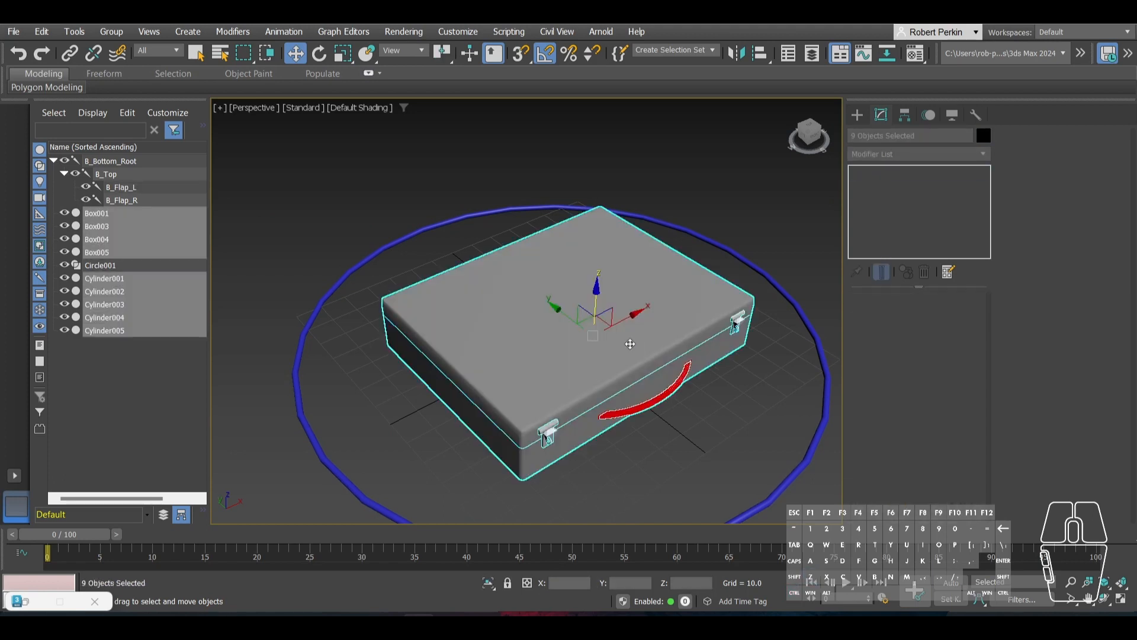
# Step: Turn on see-through display for the selected briefcase meshes and freeze them
pyautogui.rightClick(599, 305)
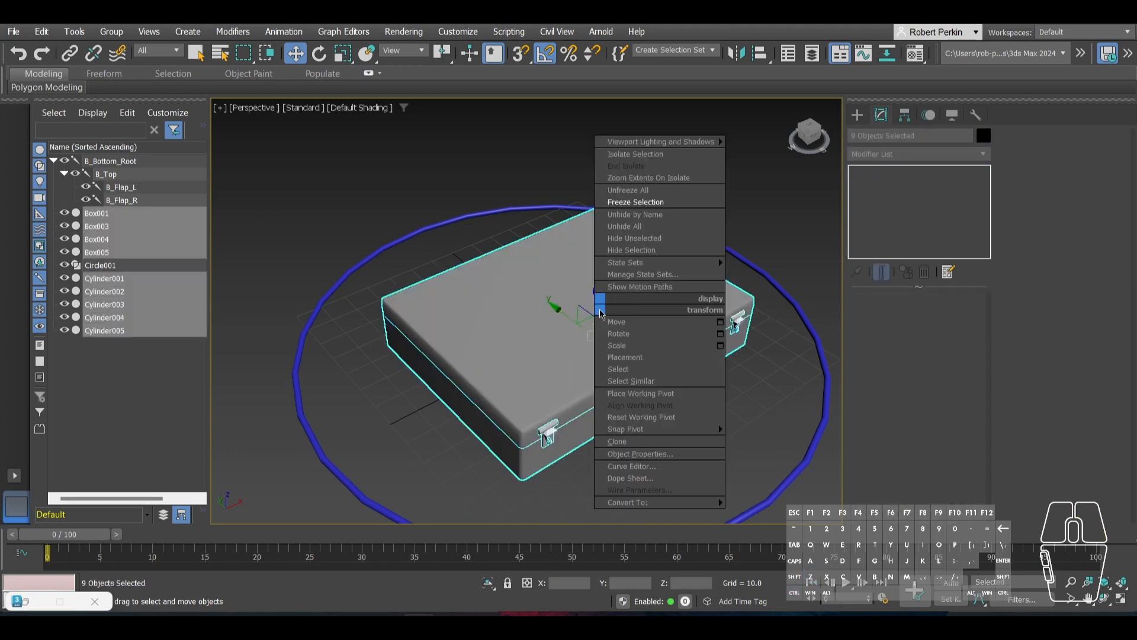
pyautogui.hotkey('alt', 'x')
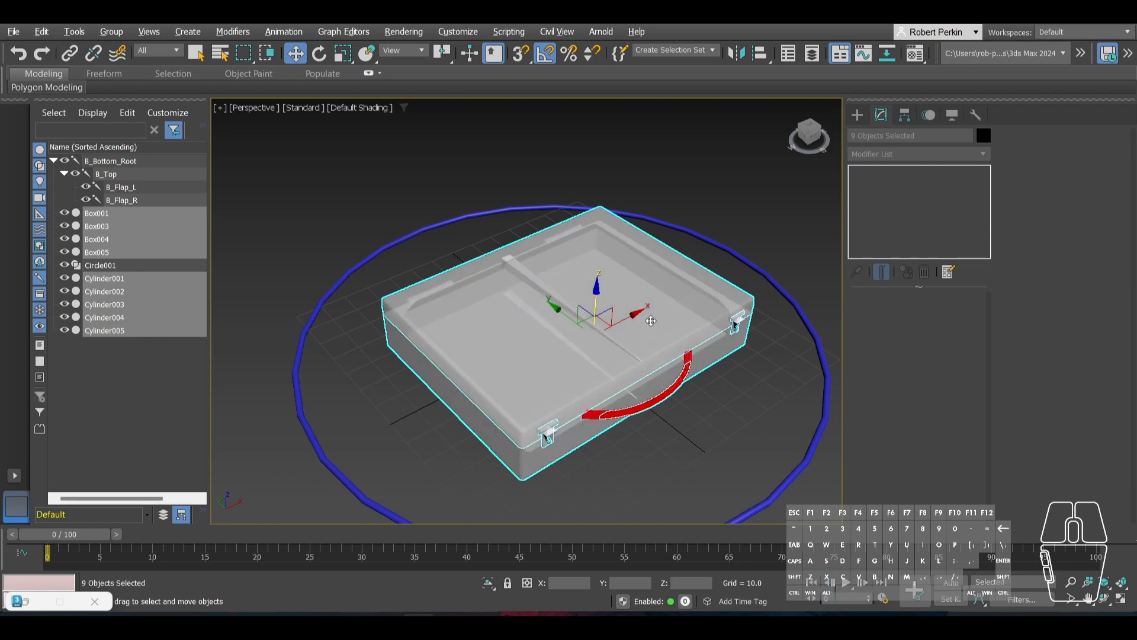
pyautogui.rightClick(651, 321)
pyautogui.click(682, 214)
# Step: Examine the bones inside the frozen see-through briefcase, picking B_Top through the lid as a test
pyautogui.keyDown('alt'); pyautogui.moveTo(681, 216); pyautogui.dragTo(583, 272, button='middle'); pyautogui.keyUp('alt')
pyautogui.scroll(2, 573, 311)
pyautogui.click(573, 316)
pyautogui.scroll(-4, 559, 322)
pyautogui.keyDown('alt'); pyautogui.moveTo(560, 322); pyautogui.dragTo(602, 329, button='middle'); pyautogui.keyUp('alt')
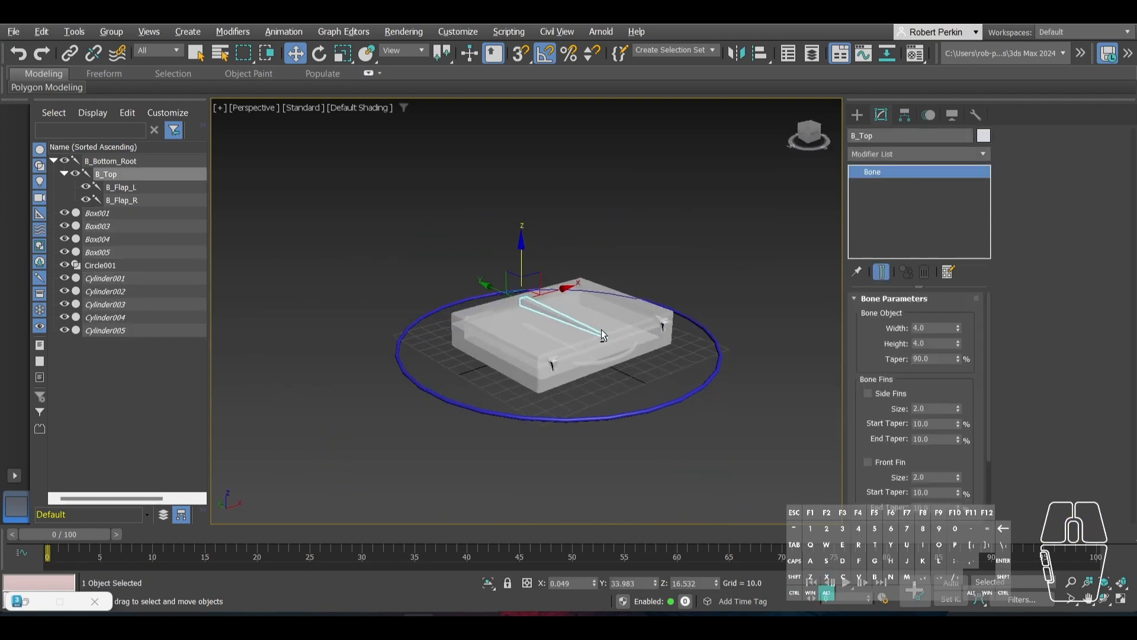
pyautogui.click(672, 357)
pyautogui.scroll(5, 574, 314)
pyautogui.scroll(-2, 521, 329)
# Step: Test-rotate the B_Top bone at the back hinge twice, and undo each rotation
pyautogui.click(533, 327)
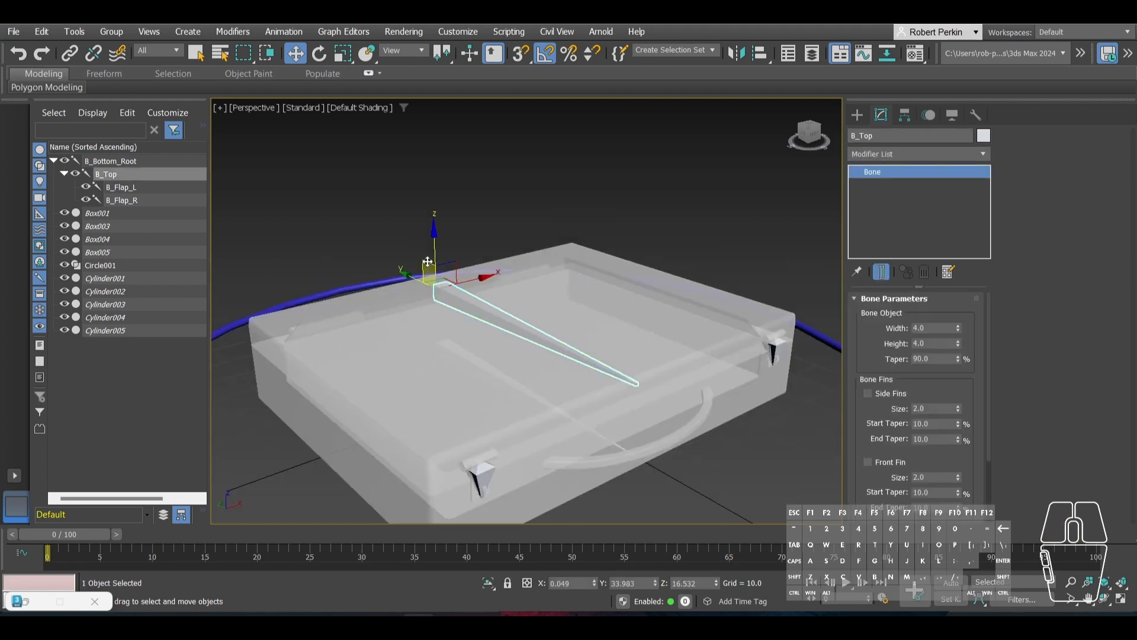
pyautogui.press('e')
pyautogui.moveTo(466, 266)
pyautogui.mouseDown()
pyautogui.moveTo(437, 228)
pyautogui.moveTo(459, 256)
pyautogui.mouseUp()
pyautogui.hotkey('ctrl', 'z')
pyautogui.scroll(-5, 503, 296)
pyautogui.moveTo(571, 329); pyautogui.dragTo(572, 318, button='middle')
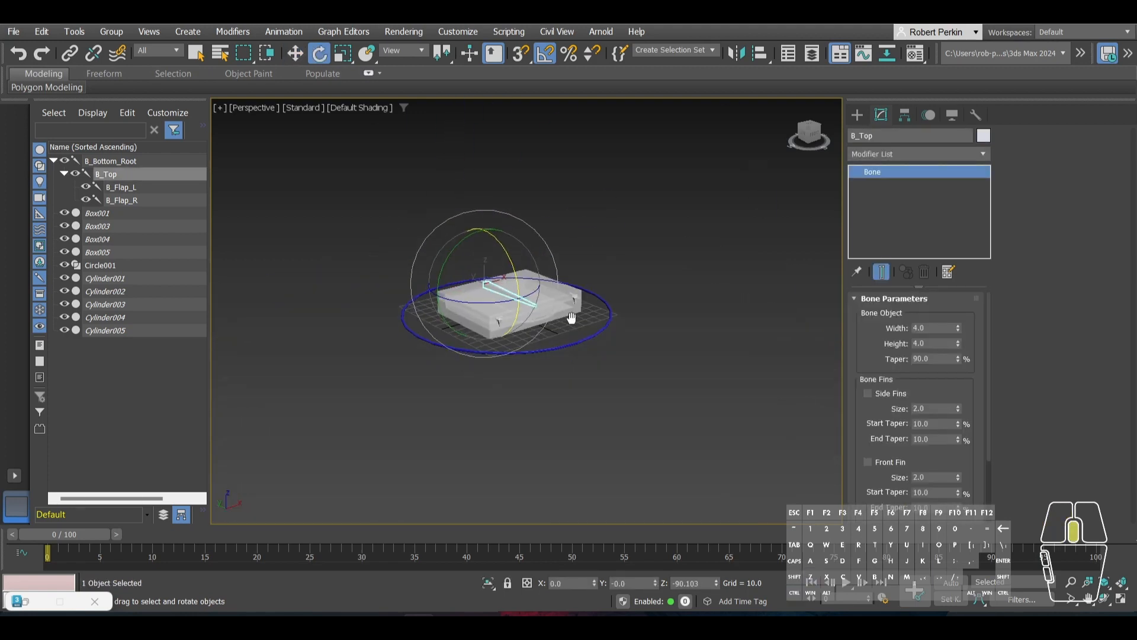
pyautogui.scroll(5, 515, 294)
pyautogui.moveTo(455, 239); pyautogui.dragTo(445, 228)
pyautogui.hotkey('ctrl', 'z')
# Step: Test-rotate the B_Flap_L and B_Flap_R bones one at a time, and undo the rotations
pyautogui.click(464, 381)
pyautogui.moveTo(485, 369); pyautogui.dragTo(474, 335)
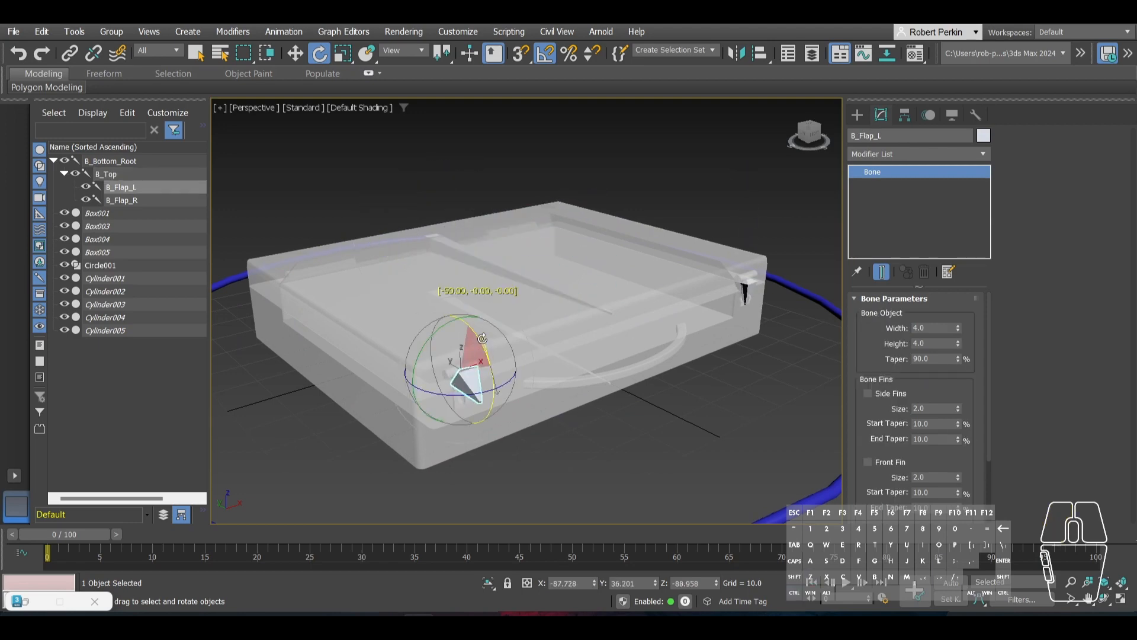
pyautogui.hotkey('ctrl', 'z')
pyautogui.click(749, 287)
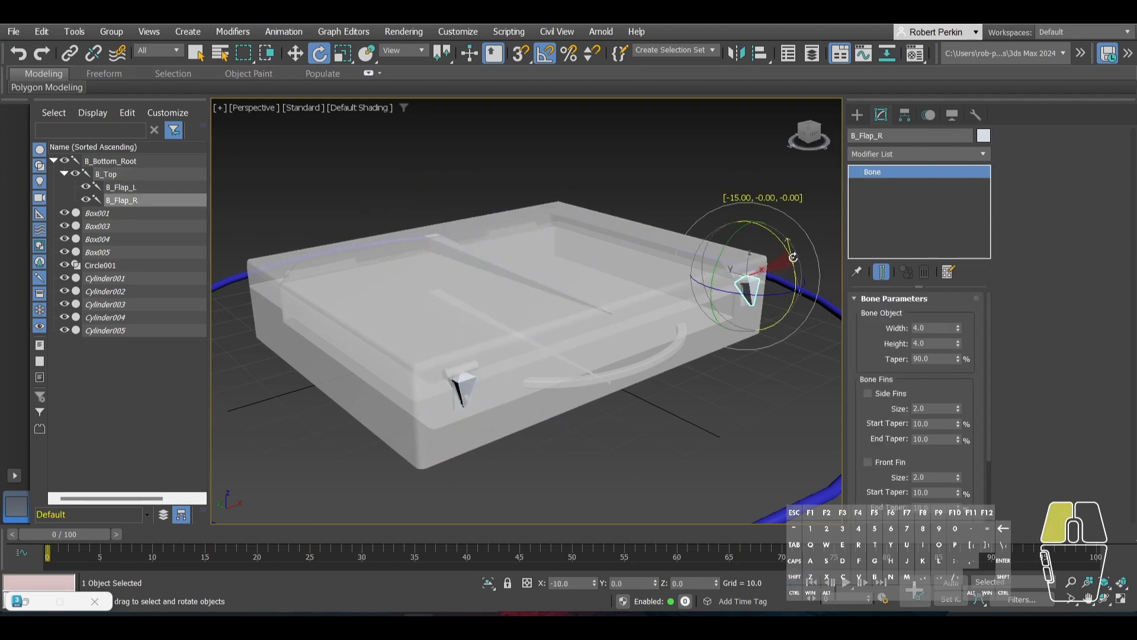
# Step: Select B_Flap_L and B_Flap_R together and make transforms use each bone's own pivot point instead of the shared center
pyautogui.keyDown('ctrl'); pyautogui.click(468, 385); pyautogui.keyUp('ctrl')
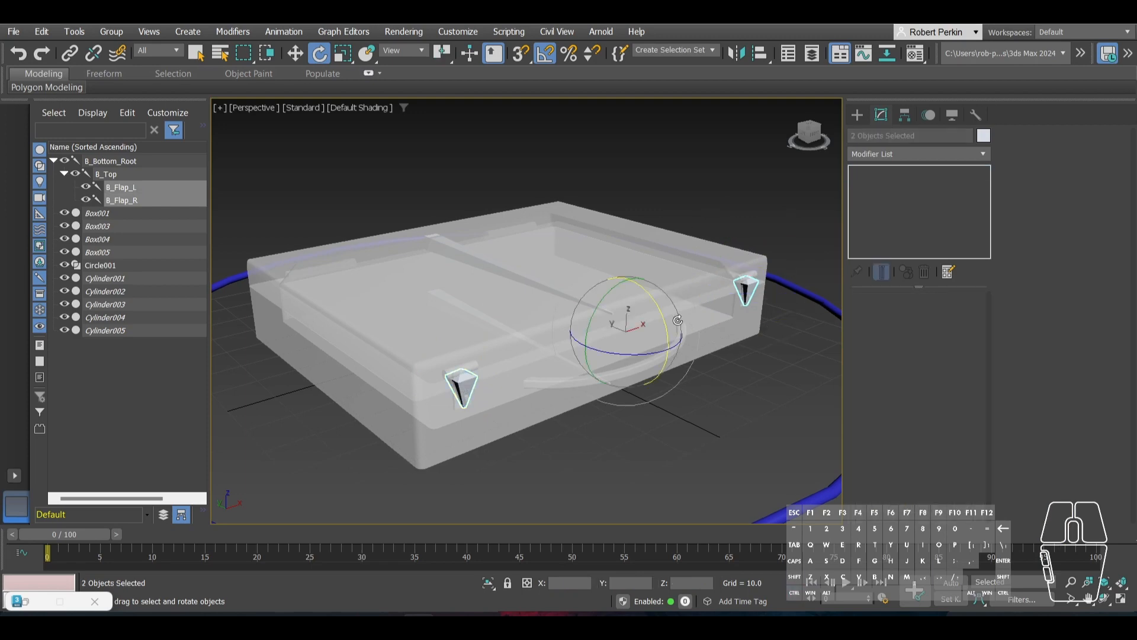
pyautogui.moveTo(675, 325); pyautogui.dragTo(667, 294)
pyautogui.moveTo(682, 353); pyautogui.dragTo(728, 395)
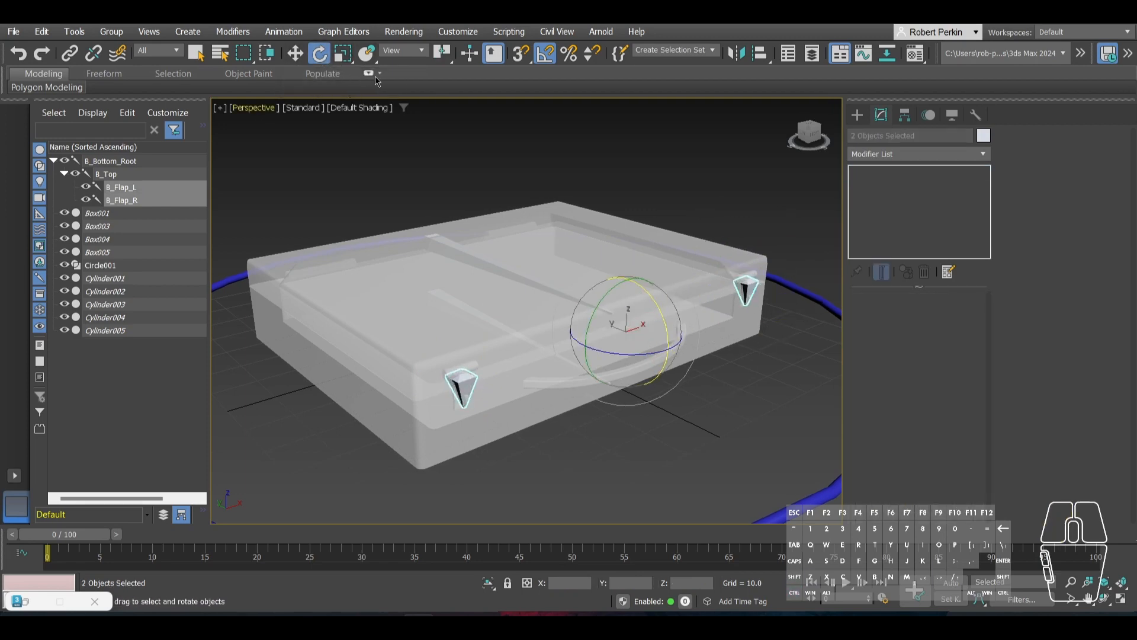
pyautogui.moveTo(448, 58); pyautogui.dragTo(442, 74)
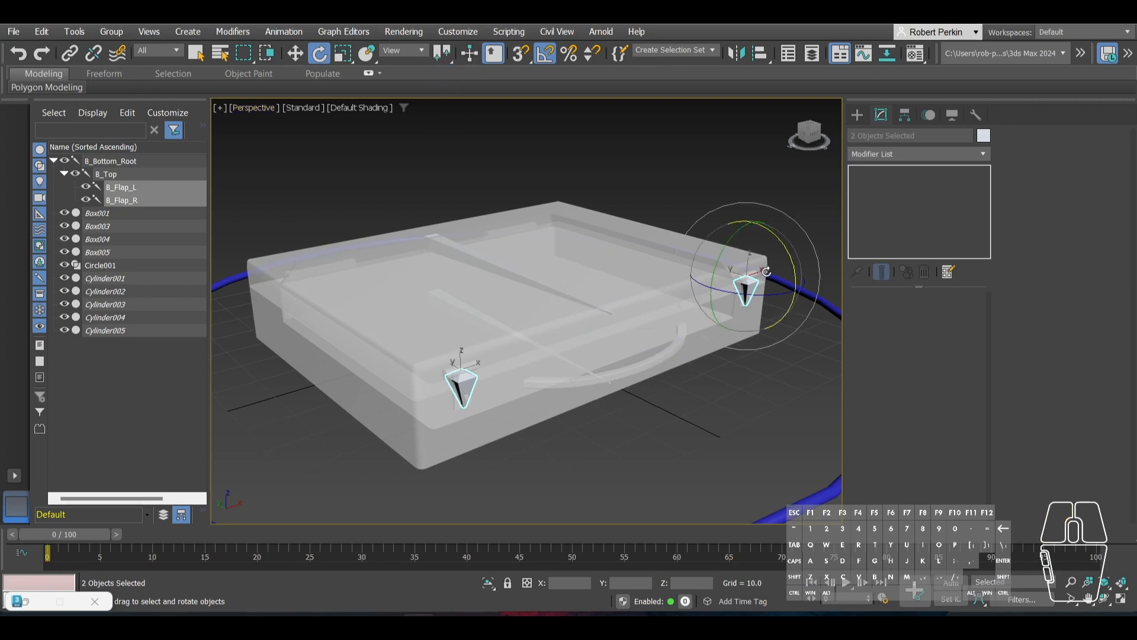
# Step: Test-rotate both flap bones upward together and swing the B_Top bone open, and undo these rotations
pyautogui.moveTo(766, 272); pyautogui.dragTo(695, 254)
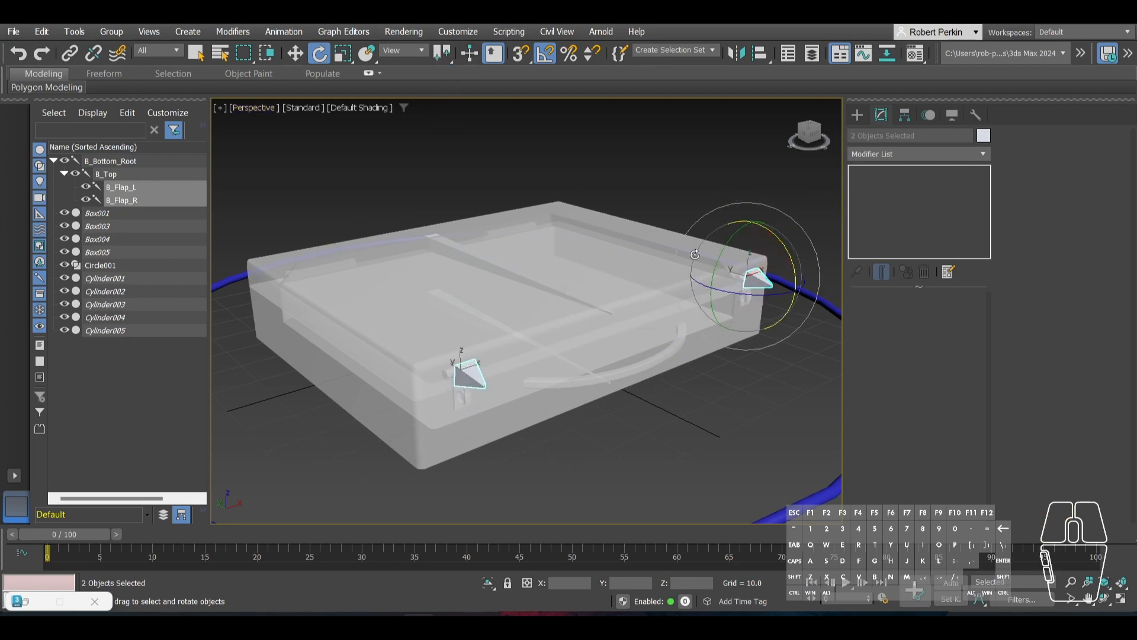
pyautogui.click(510, 277)
pyautogui.moveTo(458, 230)
pyautogui.mouseDown()
pyautogui.moveTo(450, 219)
pyautogui.moveTo(462, 208)
pyautogui.mouseUp()
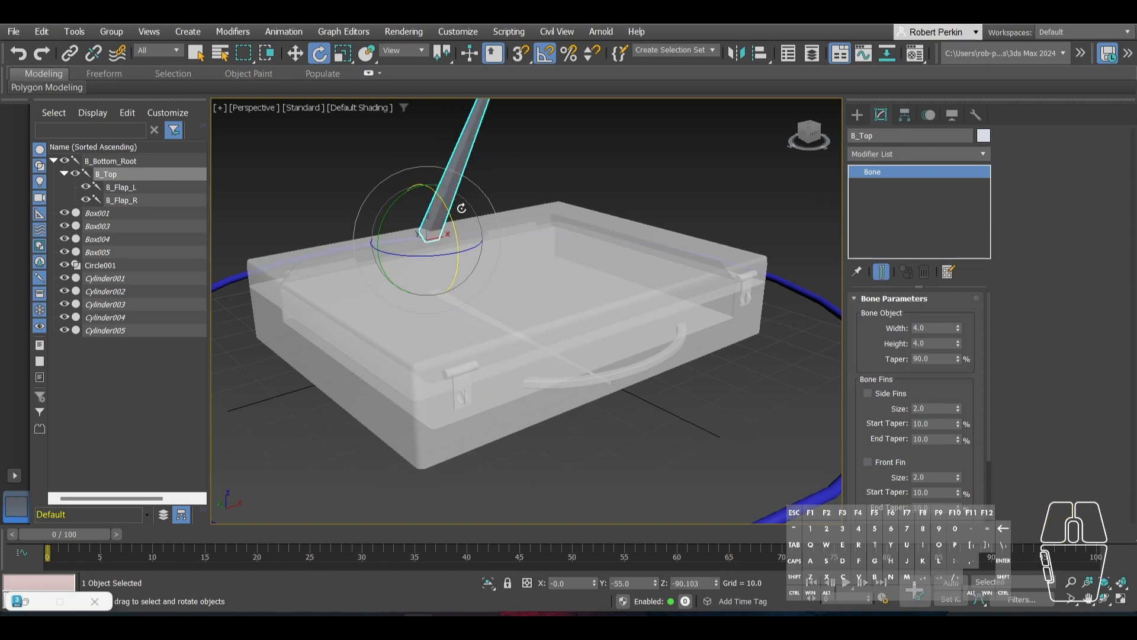
pyautogui.hotkey('ctrl', 'z')
pyautogui.hotkey('ctrl', 'z')
pyautogui.hotkey('ctrl', 'z')
# Step: Select the B_Top bone and examine its pivot position relative to the briefcase's back hinge up close
pyautogui.click(646, 406)
pyautogui.scroll(-5, 507, 335)
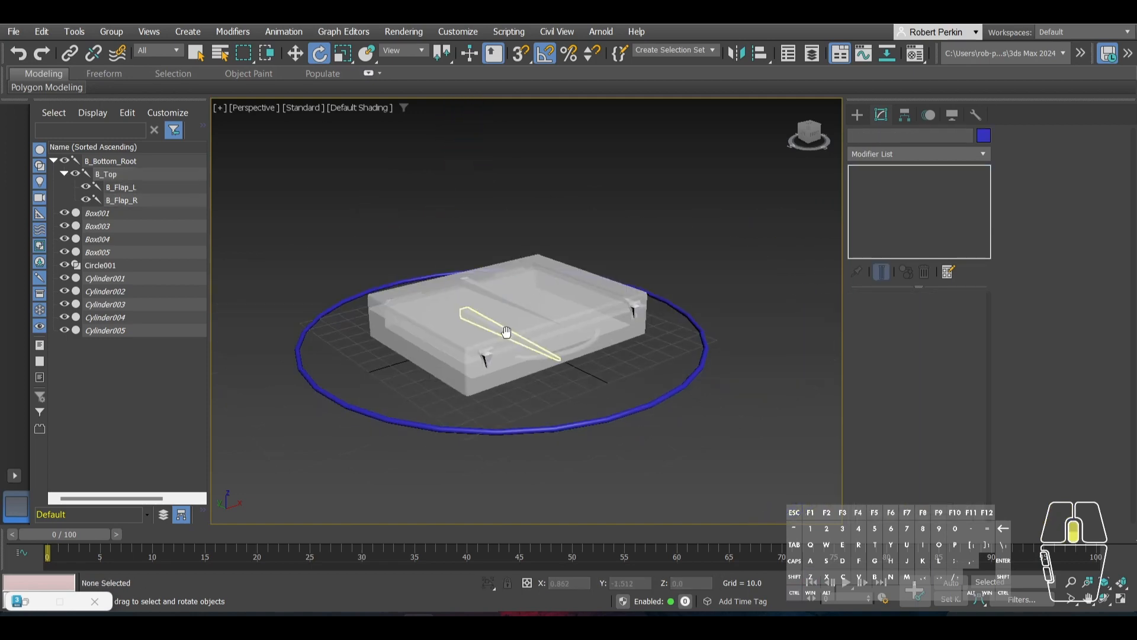
pyautogui.moveTo(463, 372); pyautogui.dragTo(408, 276, button='middle')
pyautogui.scroll(5, 475, 368)
pyautogui.click(428, 258)
pyautogui.scroll(6, 443, 261)
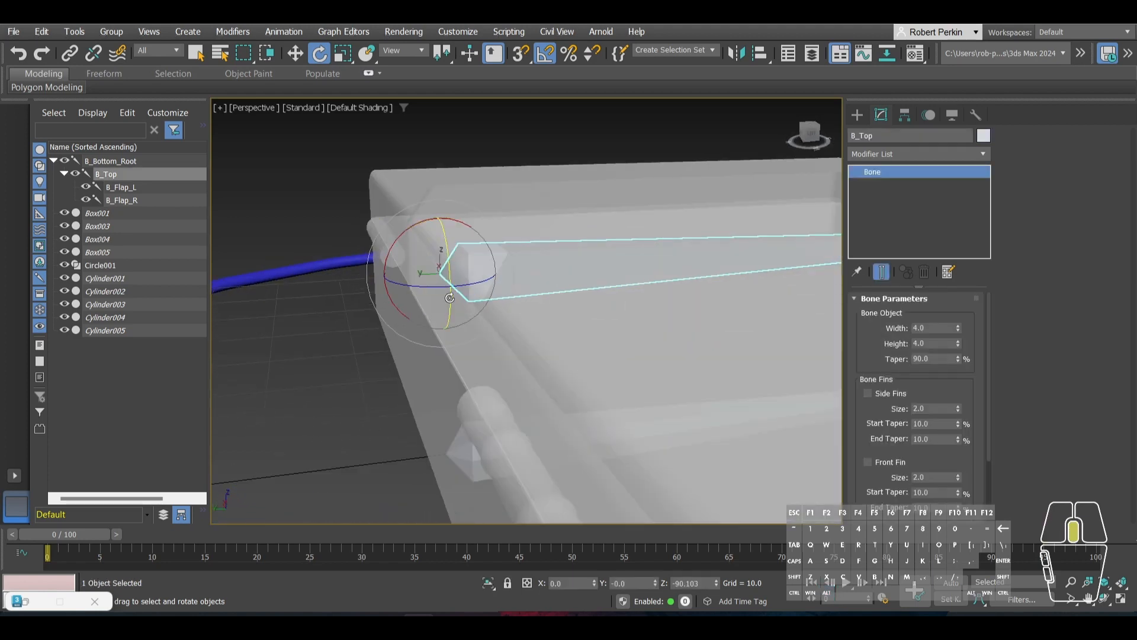
pyautogui.press('w')
pyautogui.keyDown('alt'); pyautogui.moveTo(510, 324); pyautogui.dragTo(540, 329, button='middle'); pyautogui.keyUp('alt')
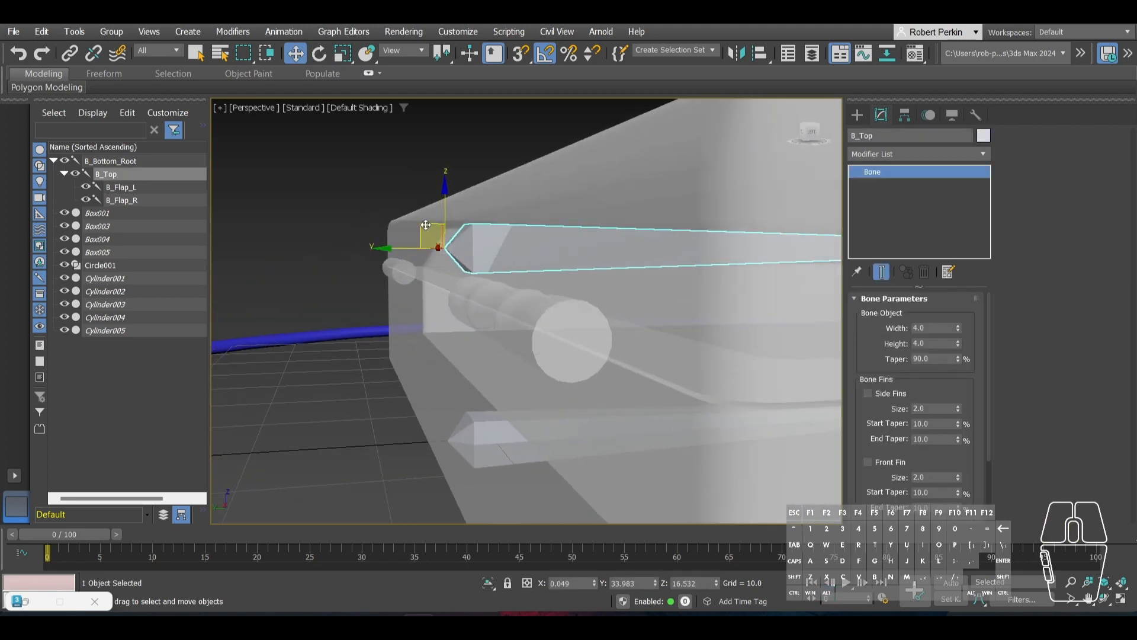
# Step: Test-rotate B_Top about 50 degrees upward from its hinge end, and undo the rotation
pyautogui.press('e')
pyautogui.moveTo(405, 207); pyautogui.dragTo(532, 336)
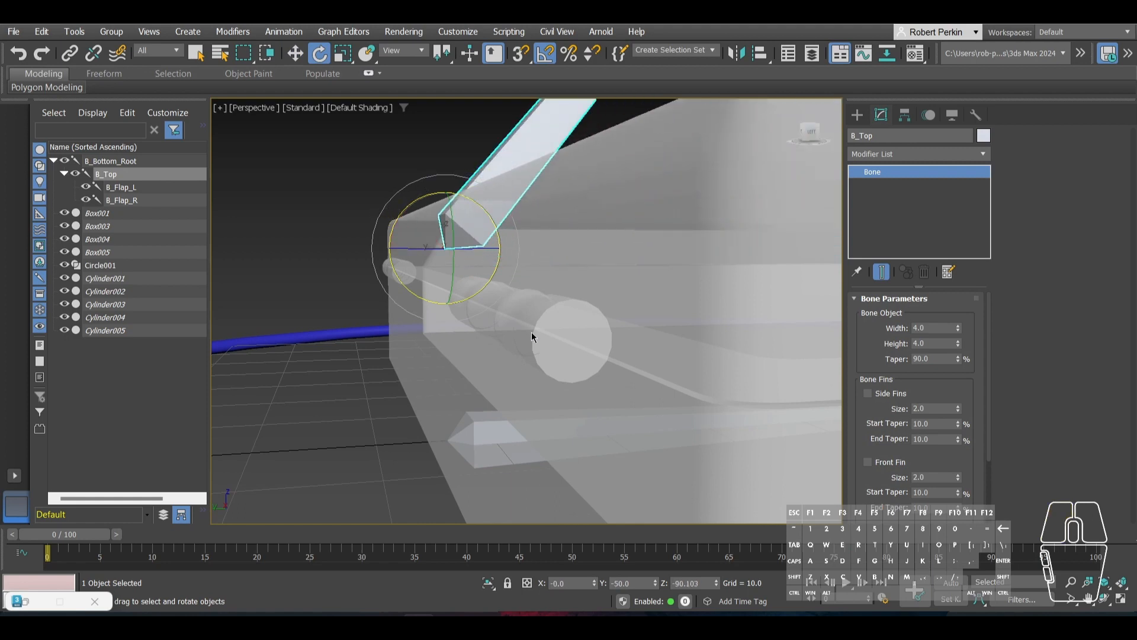
pyautogui.keyDown('alt'); pyautogui.moveTo(532, 337); pyautogui.dragTo(558, 402, button='middle'); pyautogui.keyUp('alt')
pyautogui.hotkey('ctrl', 'z')
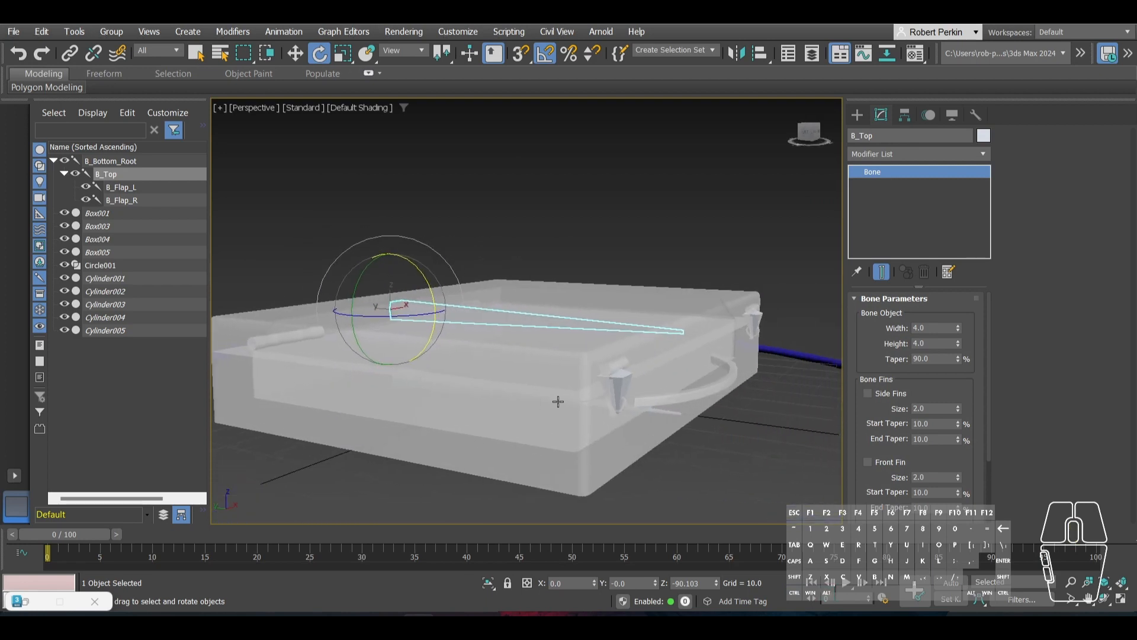
# Step: Select B_Flap_L and B_Flap_R together and examine their pivots at the front latches
pyautogui.click(618, 393)
pyautogui.keyDown('alt'); pyautogui.moveTo(728, 350); pyautogui.dragTo(758, 367, button='middle'); pyautogui.keyUp('alt')
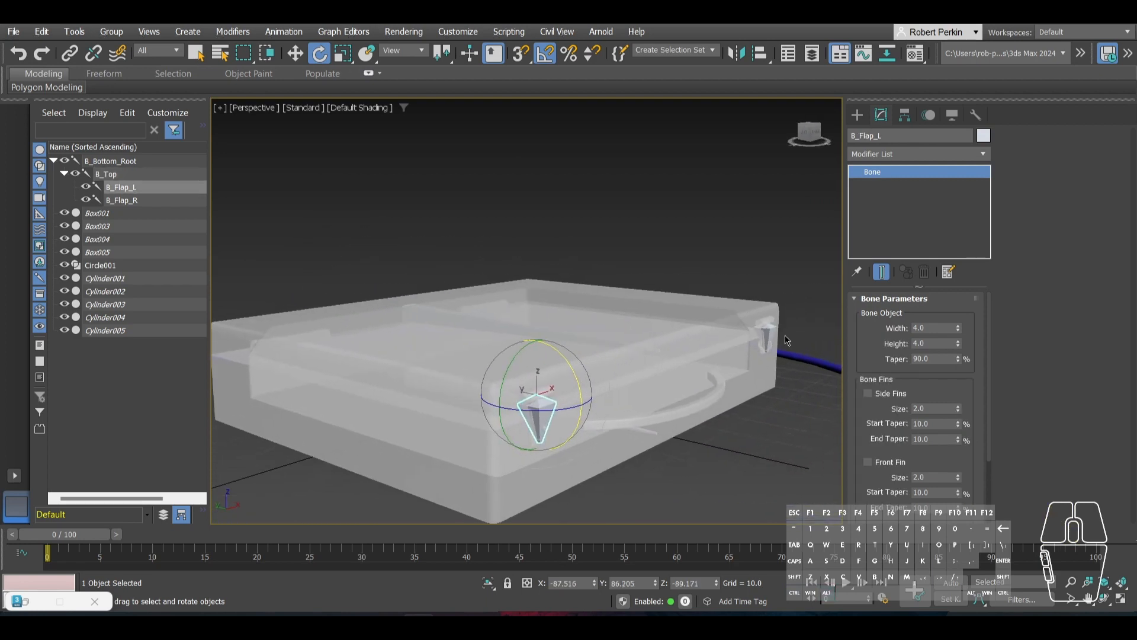
pyautogui.keyDown('ctrl'); pyautogui.click(764, 328); pyautogui.keyUp('ctrl')
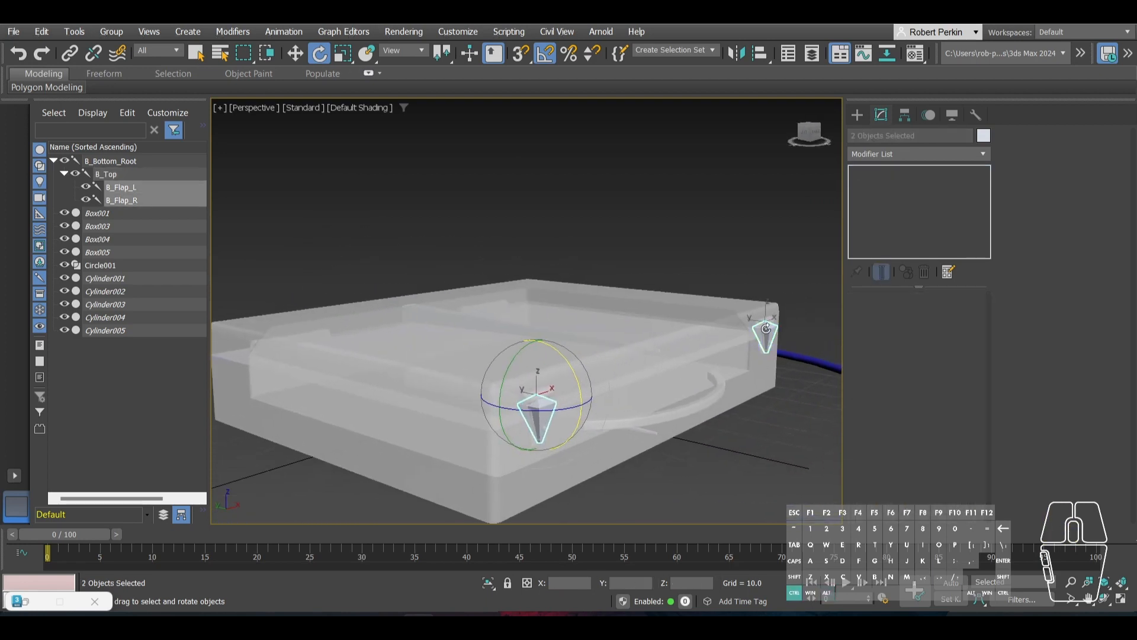
pyautogui.click(820, 315)
pyautogui.click(766, 336)
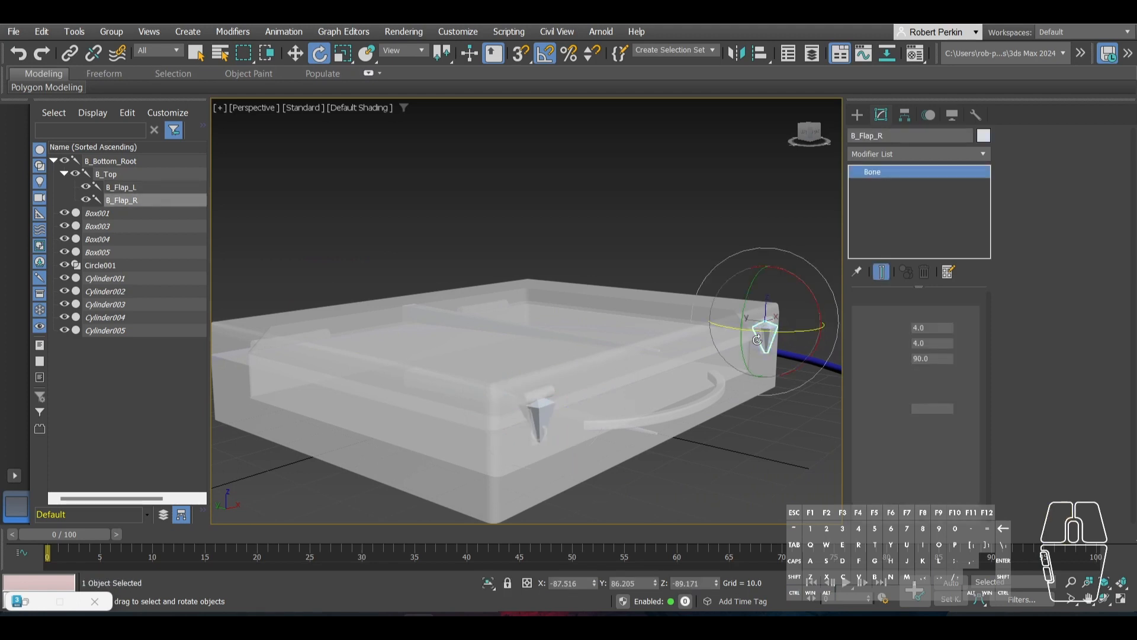
pyautogui.keyDown('ctrl'); pyautogui.click(542, 398); pyautogui.keyUp('ctrl')
pyautogui.keyDown('alt'); pyautogui.moveTo(542, 398); pyautogui.dragTo(549, 346, button='middle'); pyautogui.keyUp('alt')
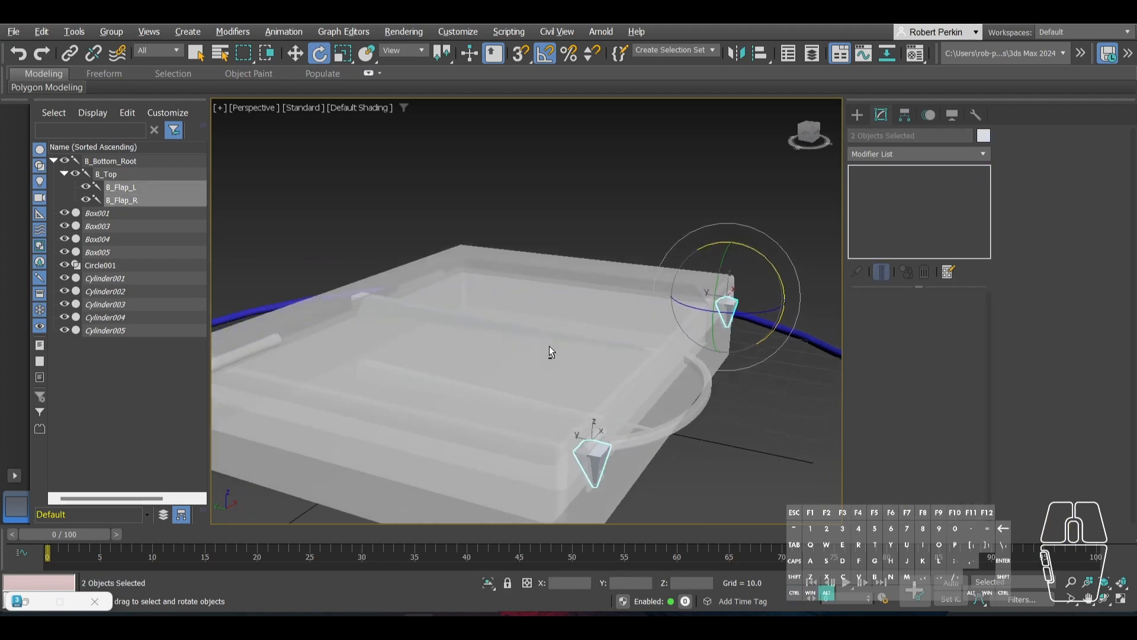
# Step: Try a small move of the B_Top bone at the back hinge, and undo it
pyautogui.click(353, 310)
pyautogui.press('w')
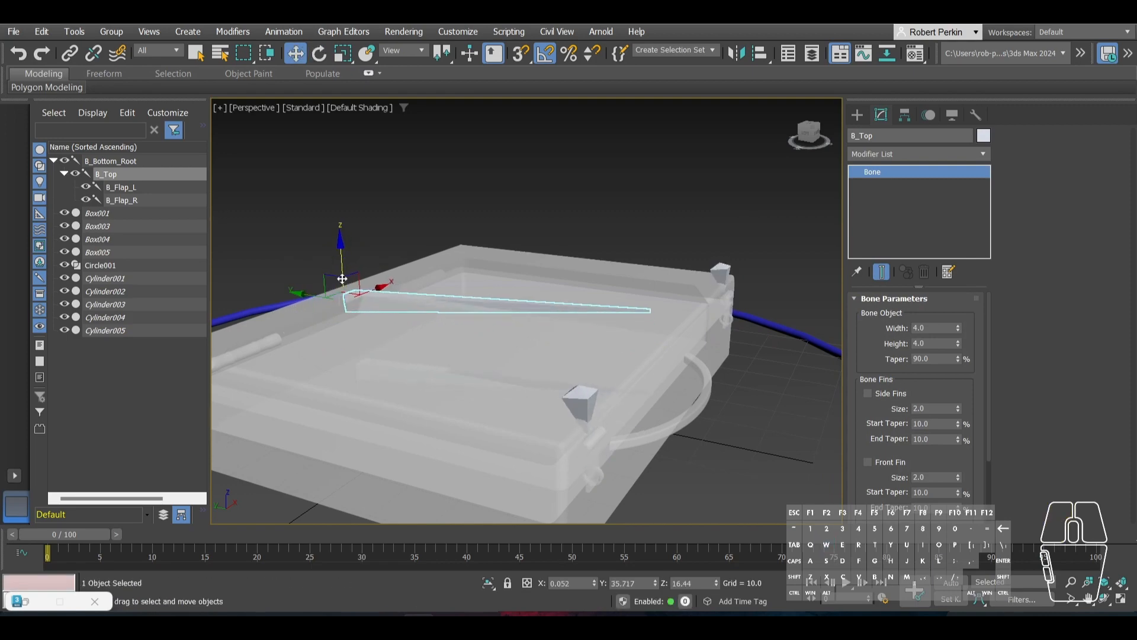
pyautogui.keyDown('alt'); pyautogui.moveTo(365, 324); pyautogui.dragTo(390, 359, button='middle'); pyautogui.keyUp('alt')
pyautogui.press('super')
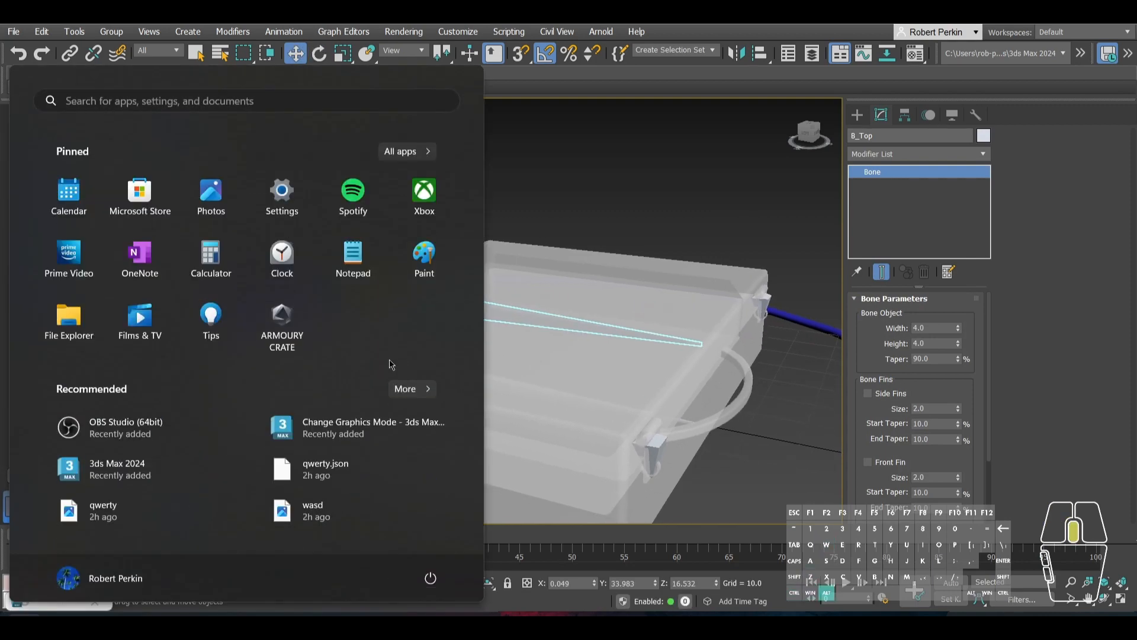
# Step: Test-rotate the B_Flap_L bone slightly at its front latch, and undo the rotation
pyautogui.keyDown('alt'); pyautogui.moveTo(603, 372); pyautogui.dragTo(680, 354, button='middle'); pyautogui.keyUp('alt')
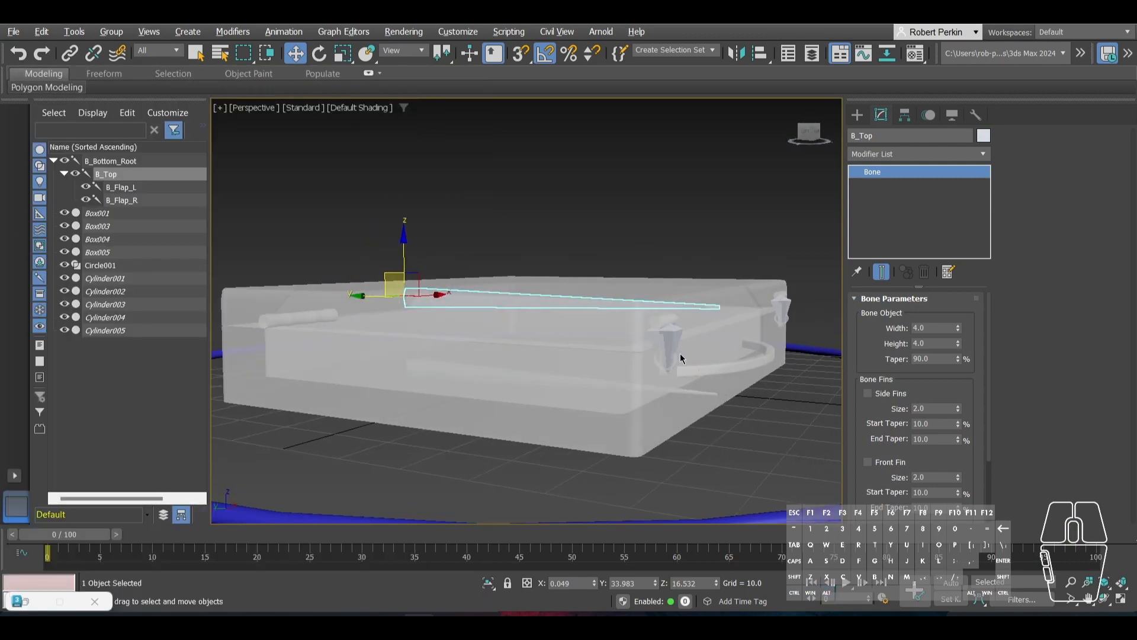
pyautogui.click(667, 334)
pyautogui.press('e')
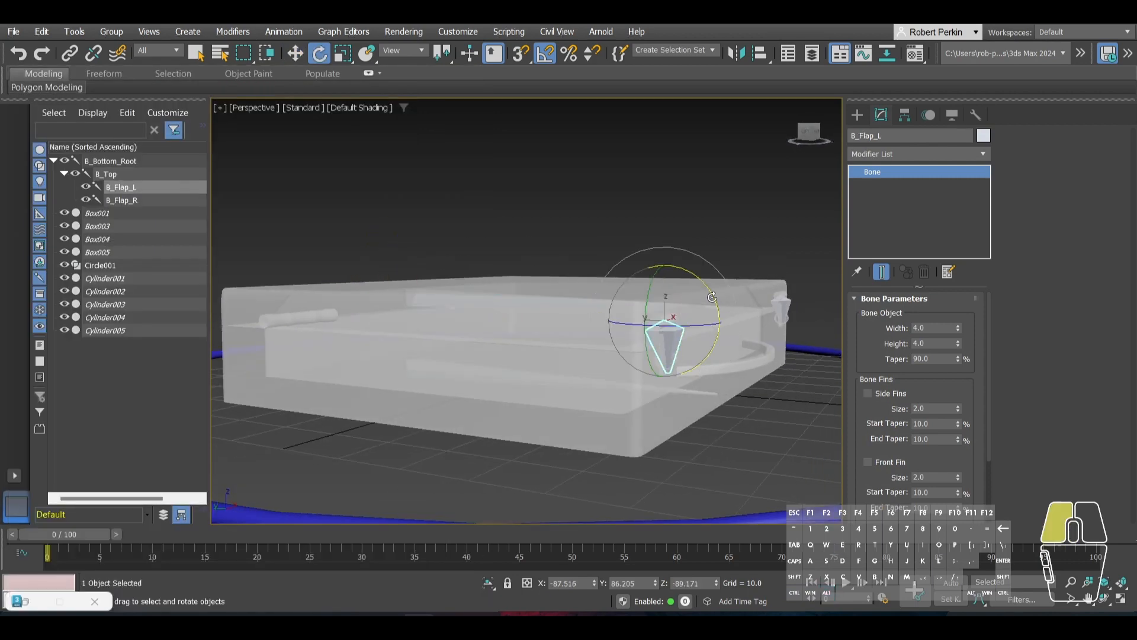
pyautogui.moveTo(712, 297); pyautogui.dragTo(708, 282)
pyautogui.hotkey('ctrl', 'z')
# Step: Unlink B_Flap_L and B_Flap_R together from their parent B_Top in the scene hierarchy
pyautogui.keyDown('alt'); pyautogui.moveTo(438, 289); pyautogui.dragTo(428, 269, button='middle'); pyautogui.keyUp('alt')
pyautogui.moveTo(255, 309); pyautogui.dragTo(398, 306, button='middle')
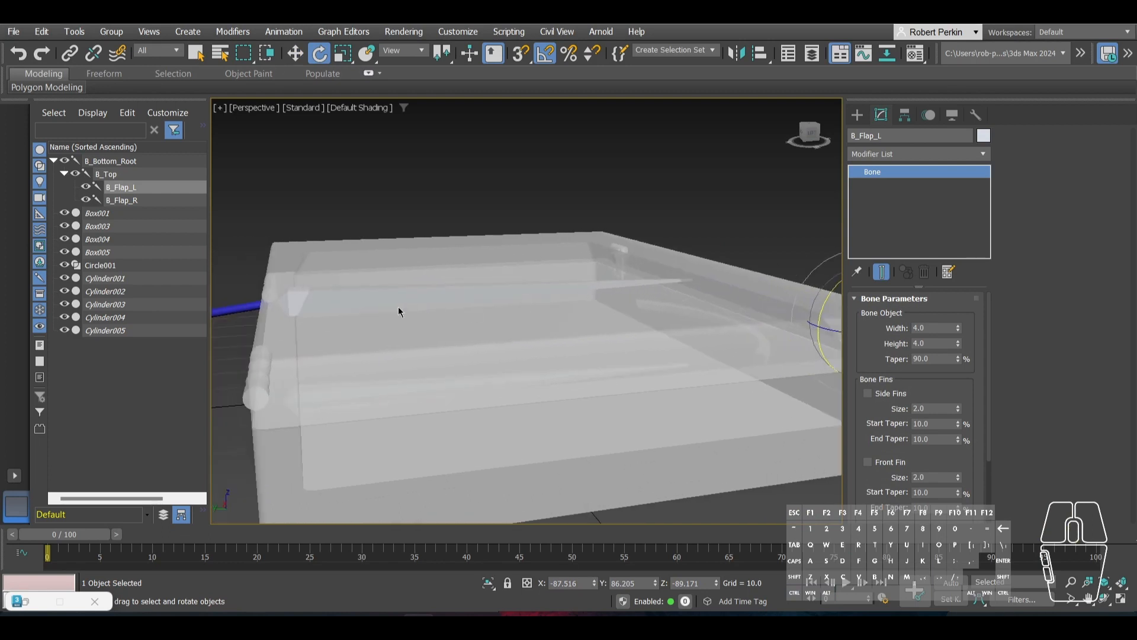
pyautogui.click(398, 307)
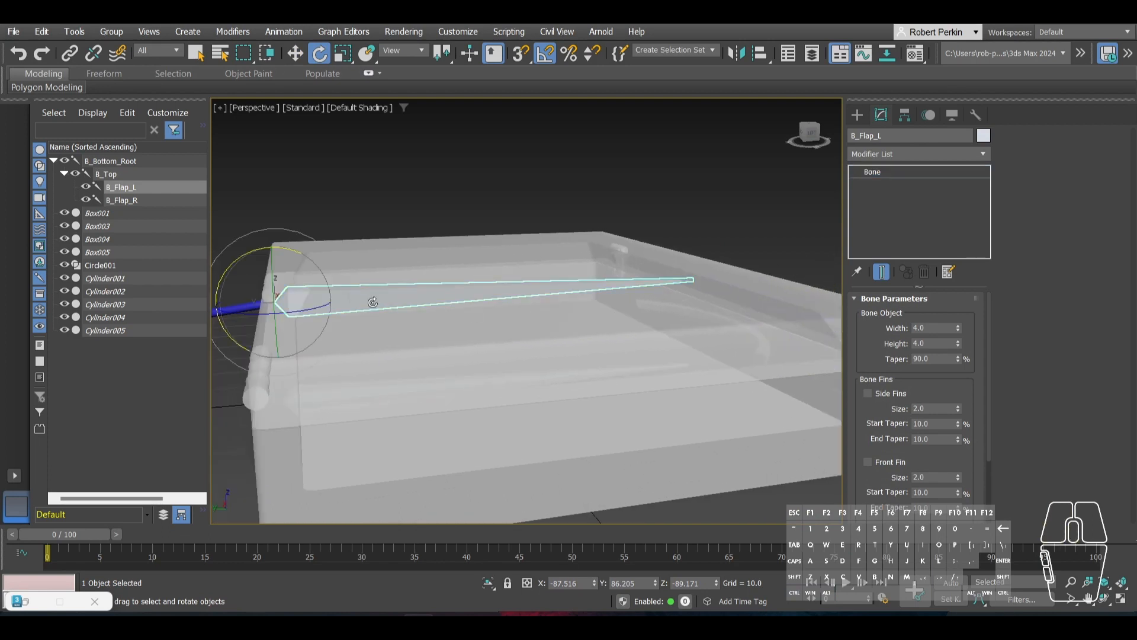
pyautogui.click(131, 187)
pyautogui.keyDown('ctrl'); pyautogui.click(122, 201); pyautogui.keyUp('ctrl')
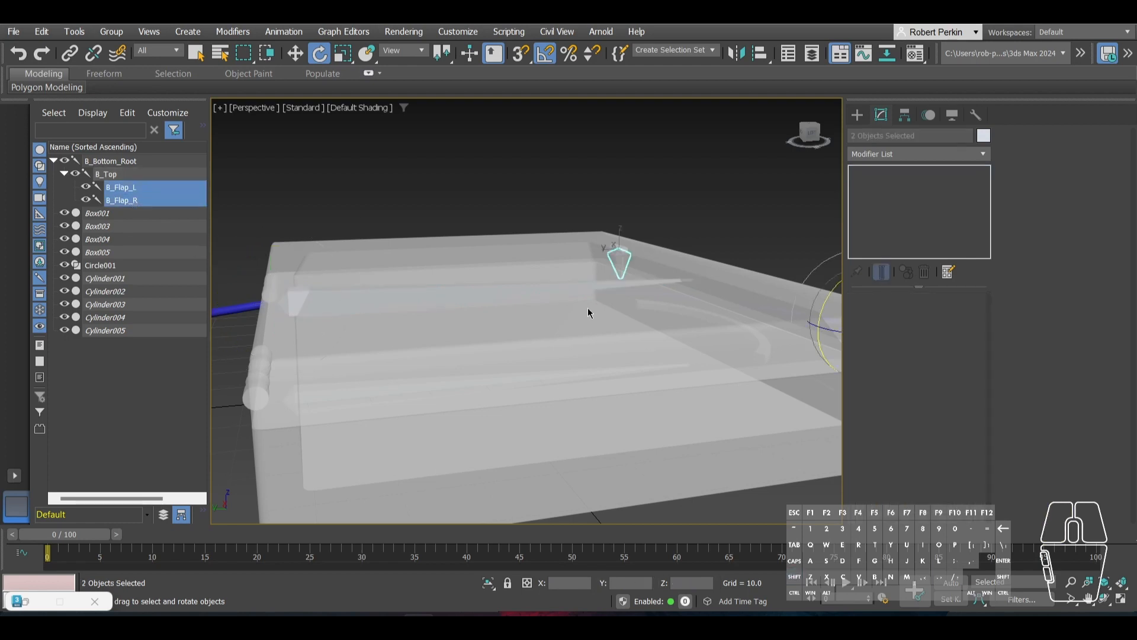
pyautogui.keyDown('alt'); pyautogui.moveTo(587, 307); pyautogui.dragTo(522, 320, button='middle'); pyautogui.keyUp('alt')
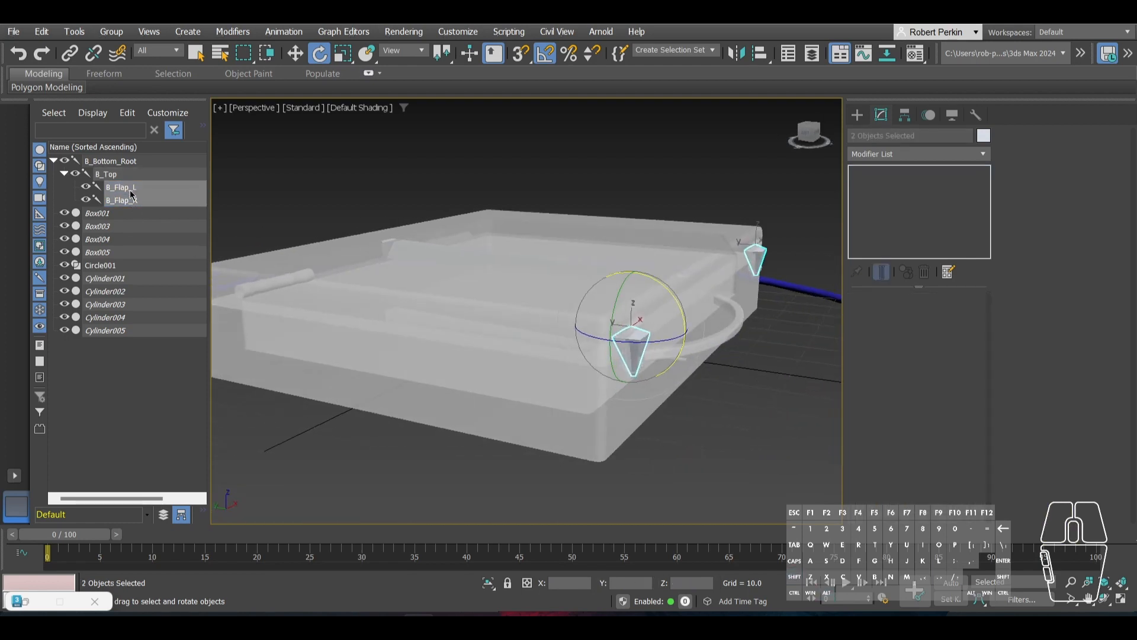
pyautogui.moveTo(131, 191); pyautogui.dragTo(109, 375)
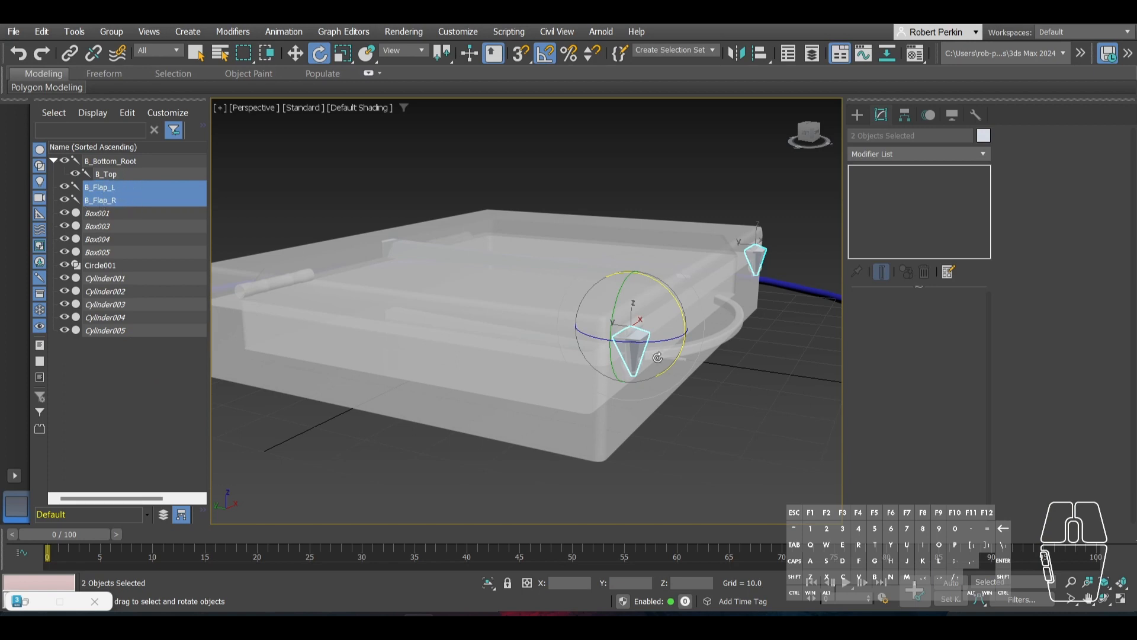
# Step: Test-rotate the B_Top bone without its flap children, and undo the rotation
pyautogui.click(136, 175)
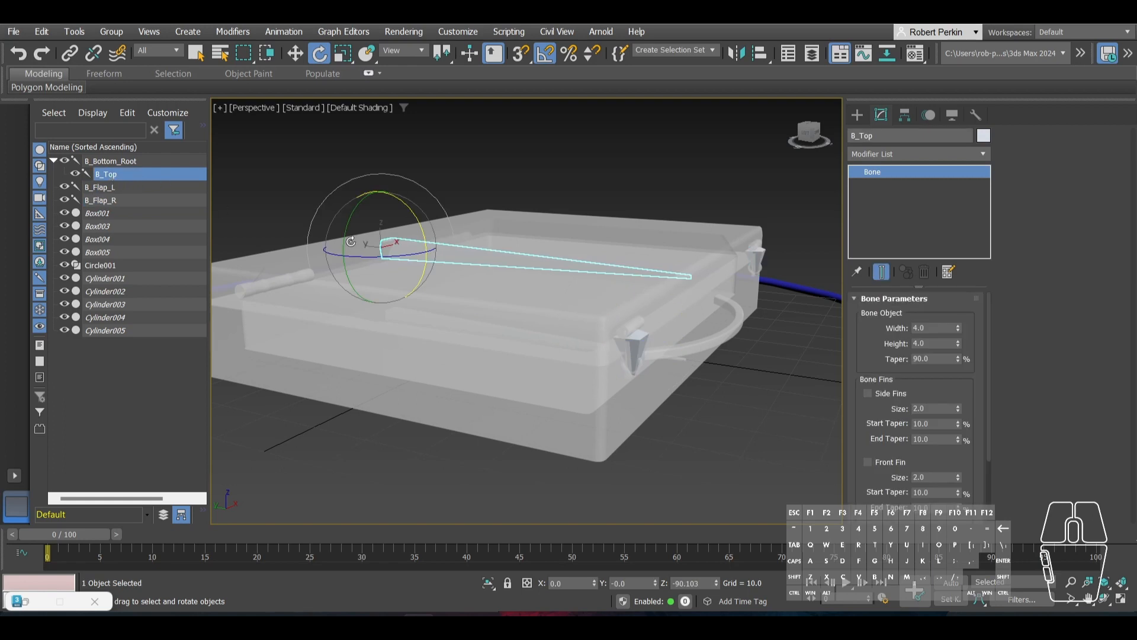
pyautogui.moveTo(417, 234); pyautogui.dragTo(435, 279)
pyautogui.hotkey('ctrl', 'z')
# Step: Unlink B_Top from B_Bottom_Root and examine its pivot against the back hinge cylinder up close
pyautogui.moveTo(116, 178); pyautogui.dragTo(114, 365)
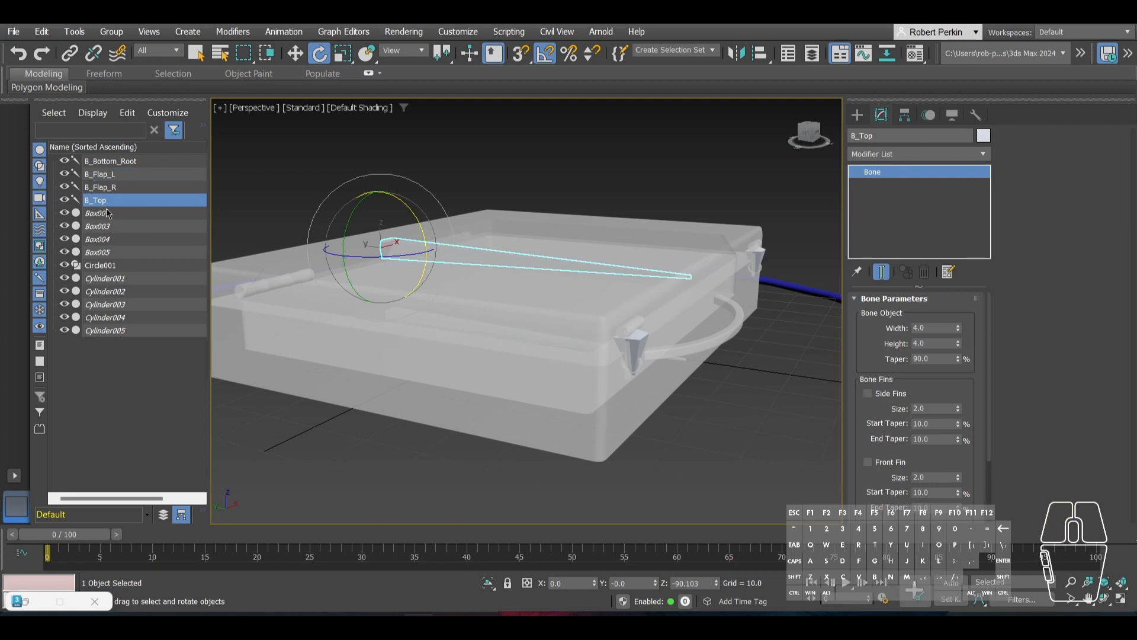
pyautogui.keyDown('alt'); pyautogui.moveTo(362, 249); pyautogui.dragTo(332, 255, button='middle'); pyautogui.keyUp('alt')
pyautogui.press('w')
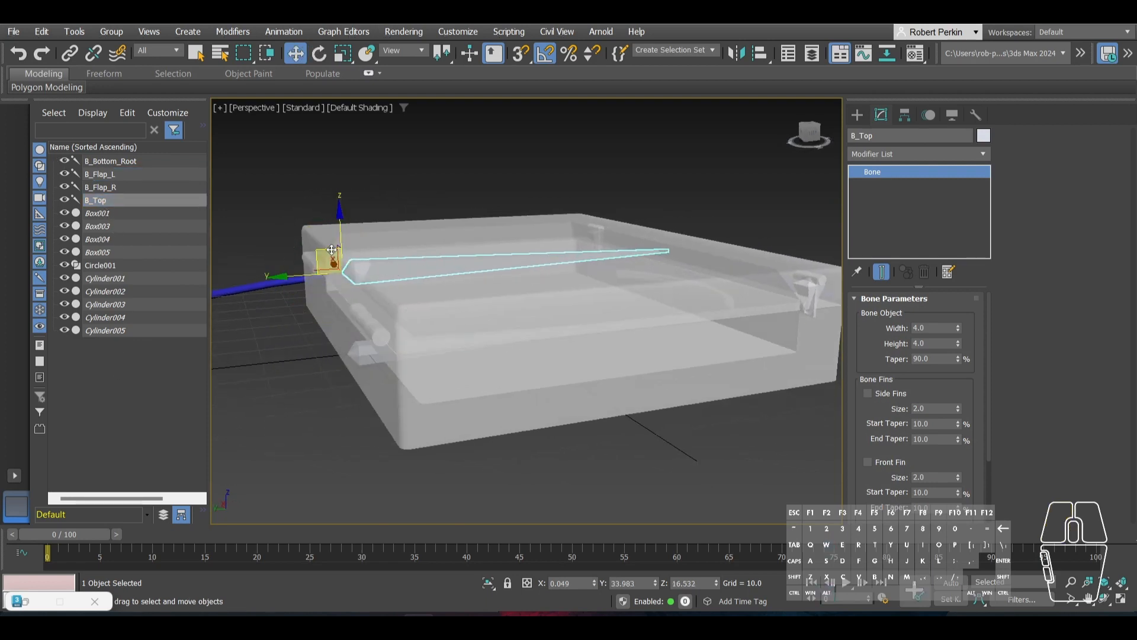
pyautogui.moveTo(329, 253)
pyautogui.mouseDown()
pyautogui.moveTo(369, 277)
pyautogui.moveTo(306, 262)
pyautogui.moveTo(330, 262)
pyautogui.mouseUp()
pyautogui.scroll(-4, 579, 328)
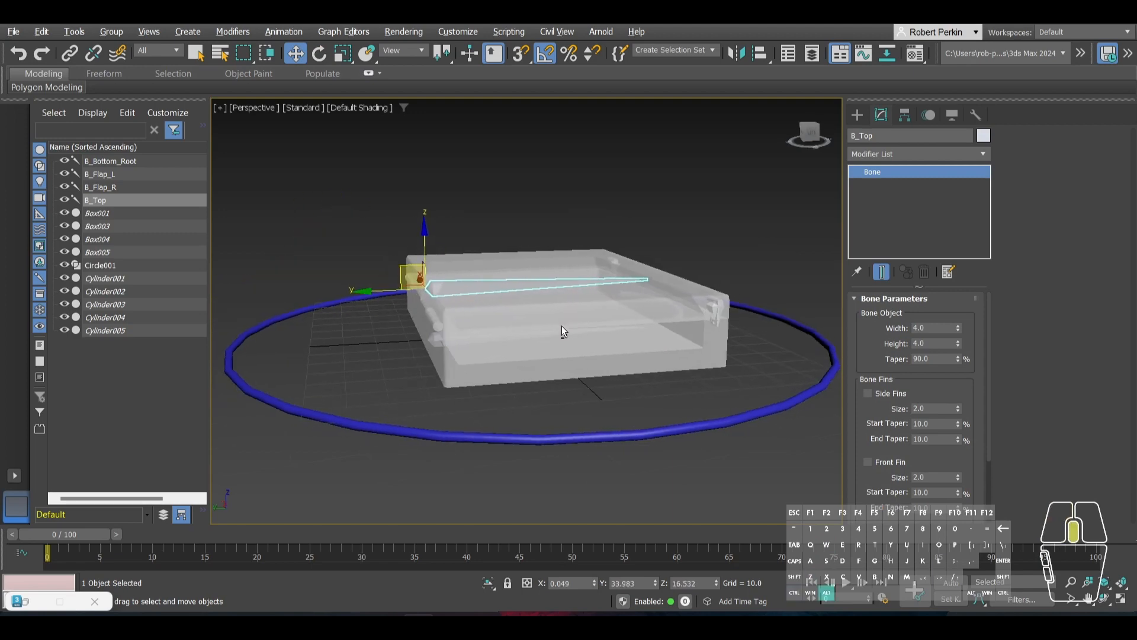
pyautogui.scroll(6, 436, 299)
pyautogui.keyDown('alt'); pyautogui.moveTo(442, 304); pyautogui.dragTo(482, 314, button='middle'); pyautogui.keyUp('alt')
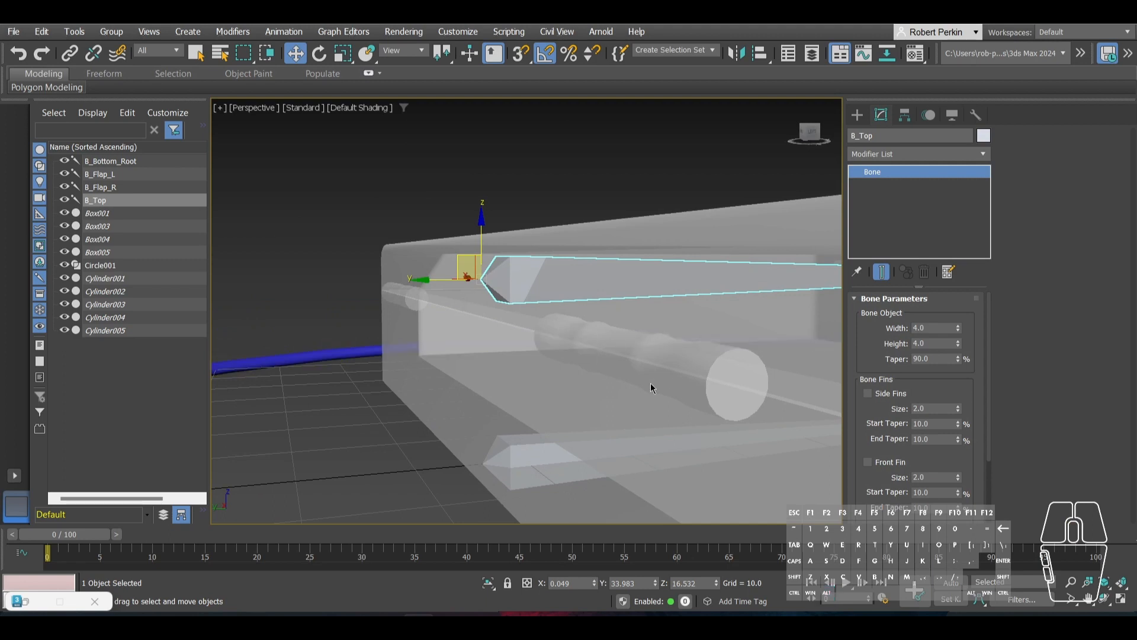
# Step: Unfreeze all the briefcase meshes and select the hinge cylinder Cylinder005 to check its pivot
pyautogui.rightClick(644, 366)
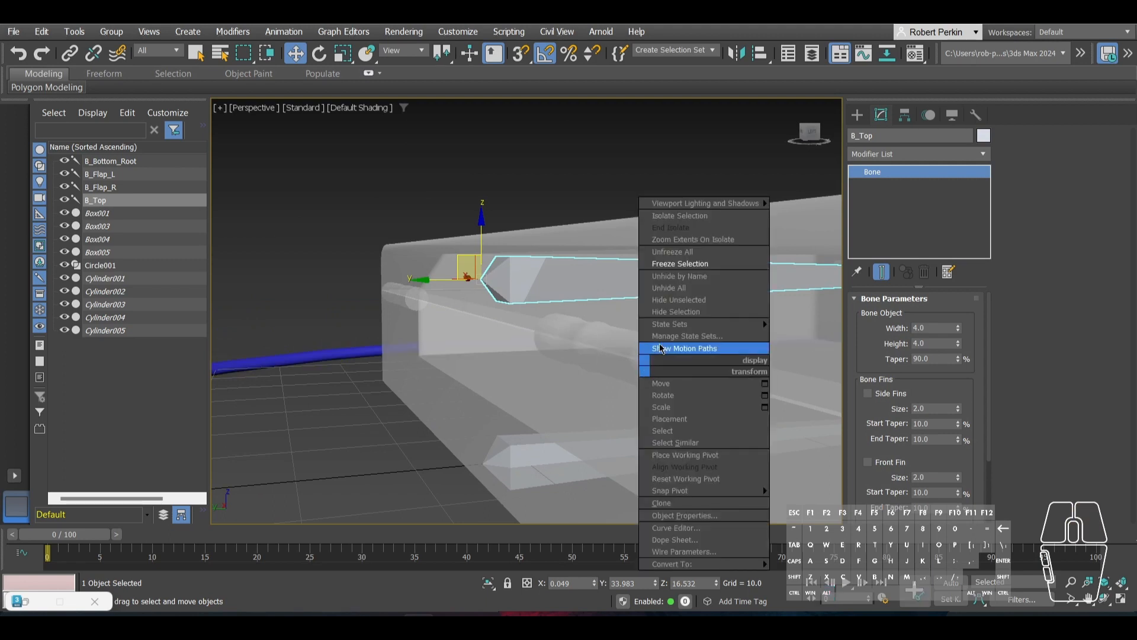
pyautogui.rightClick(457, 396)
pyautogui.click(492, 289)
pyautogui.click(602, 344)
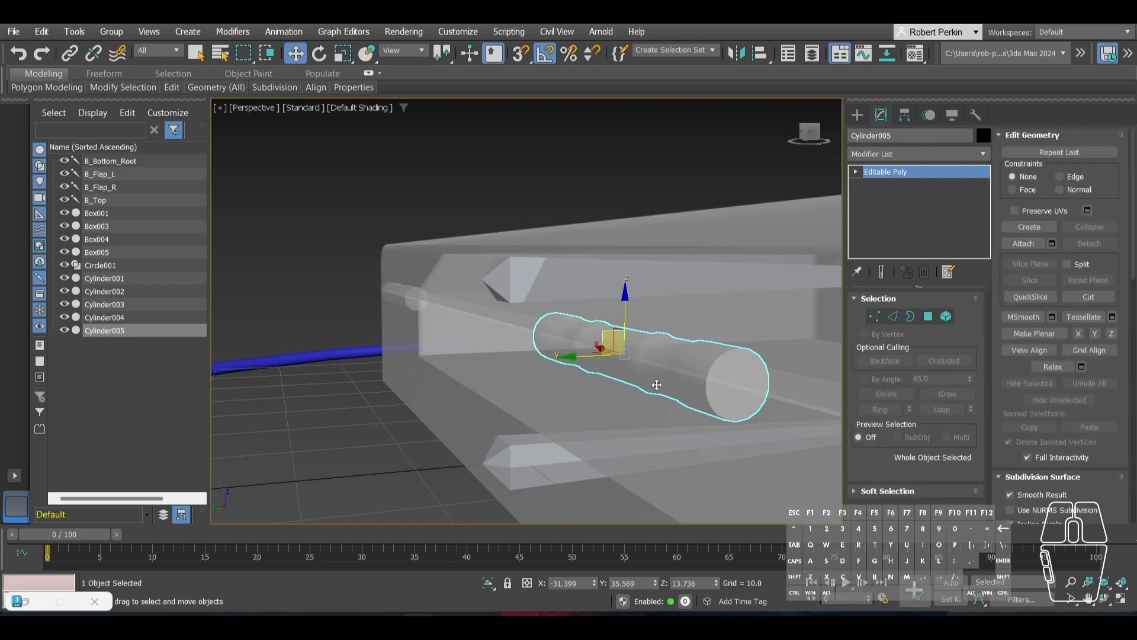
pyautogui.keyDown('alt'); pyautogui.moveTo(566, 343); pyautogui.dragTo(377, 211, button='middle'); pyautogui.keyUp('alt')
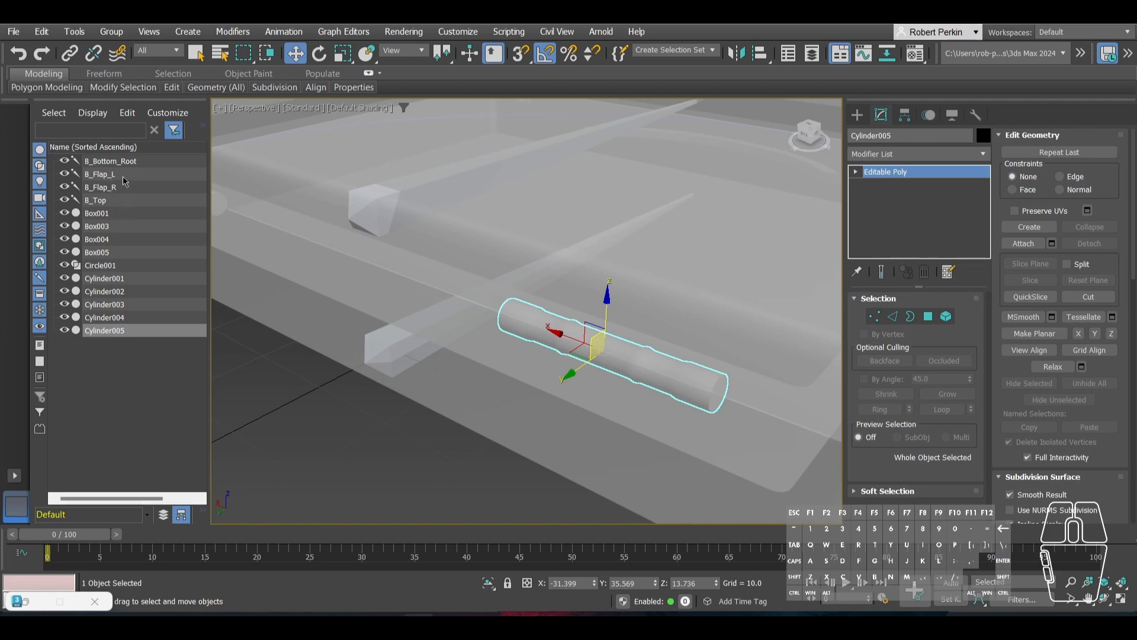
# Step: Align B_Top to Cylinder005 in X, Y and Z position, matching pivot point to pivot point
pyautogui.click(116, 202)
pyautogui.scroll(-5, 391, 261)
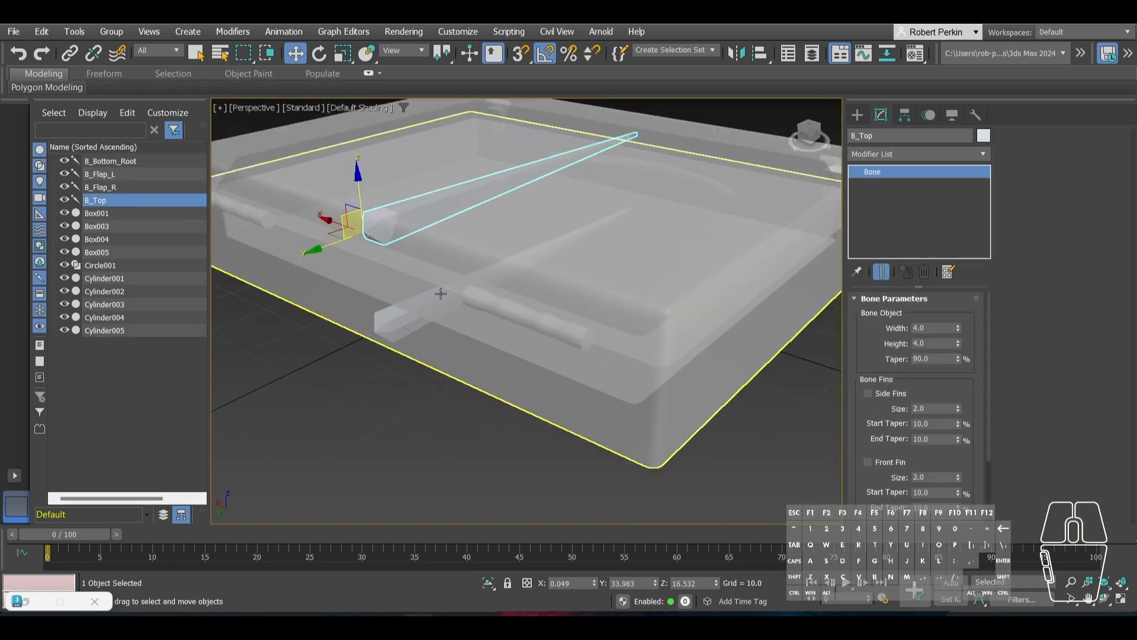
pyautogui.scroll(3, 444, 270)
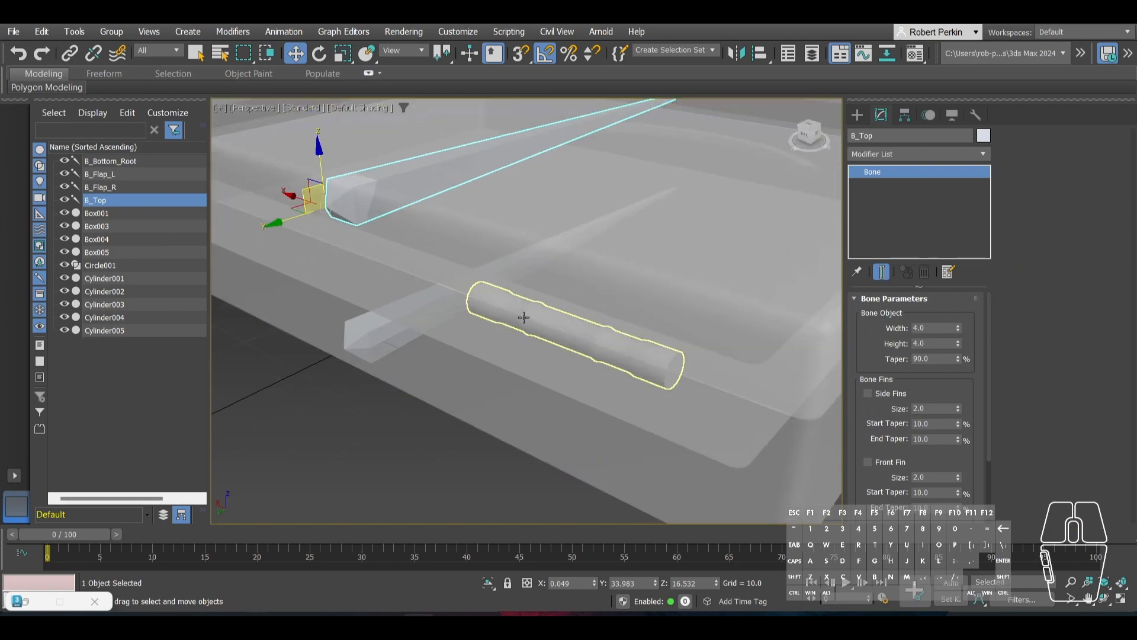
pyautogui.click(524, 317)
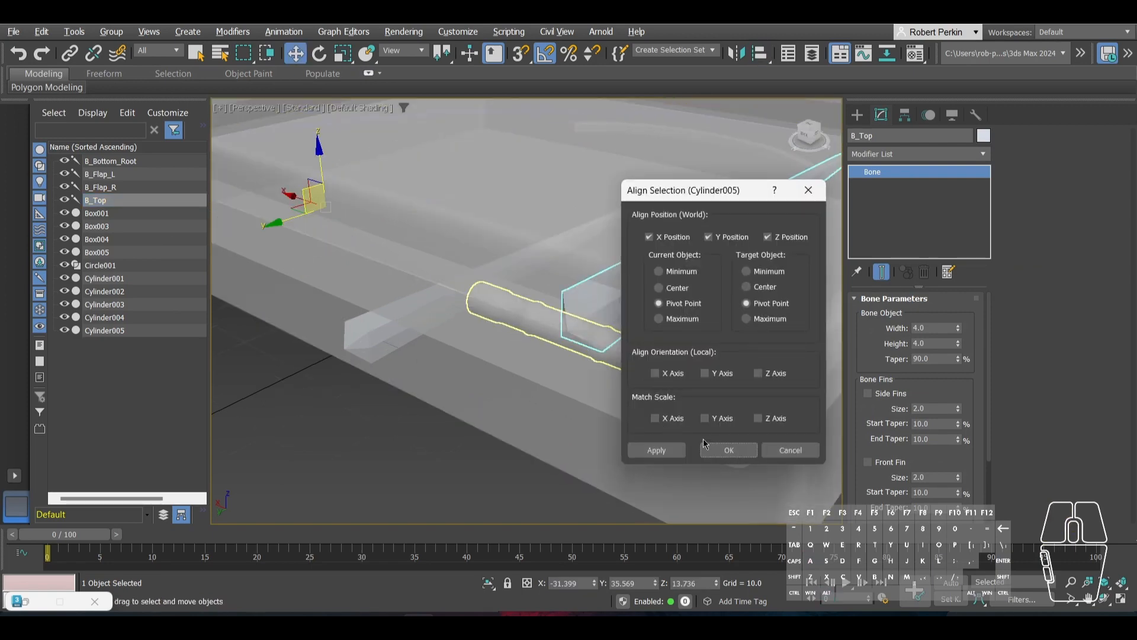
pyautogui.click(727, 450)
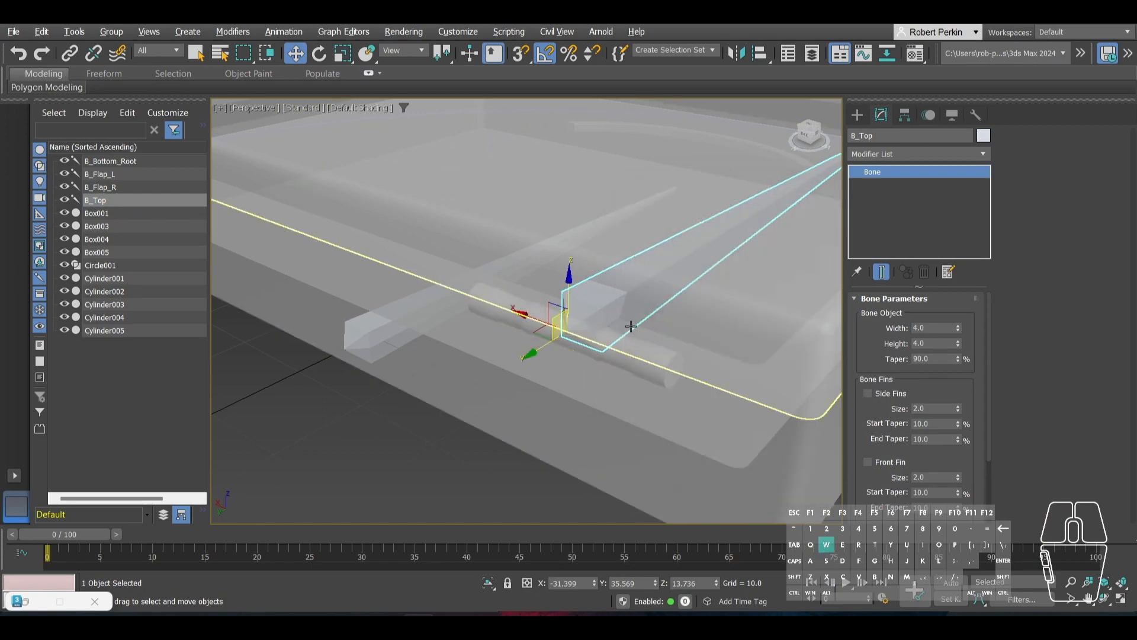
# Step: Centre B_Top between the two back hinges by setting its X position to 0
pyautogui.moveTo(520, 312); pyautogui.dragTo(242, 207)
pyautogui.scroll(-2, 418, 281)
pyautogui.rightClick(595, 584)
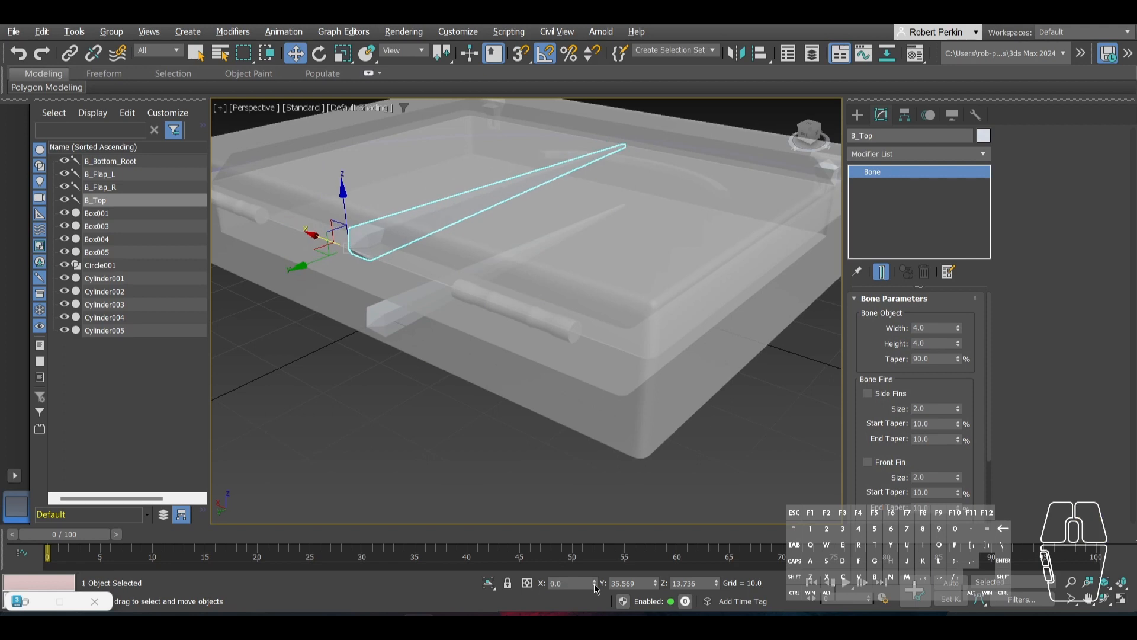
pyautogui.keyDown('alt'); pyautogui.moveTo(586, 414); pyautogui.dragTo(502, 382, button='middle'); pyautogui.keyUp('alt')
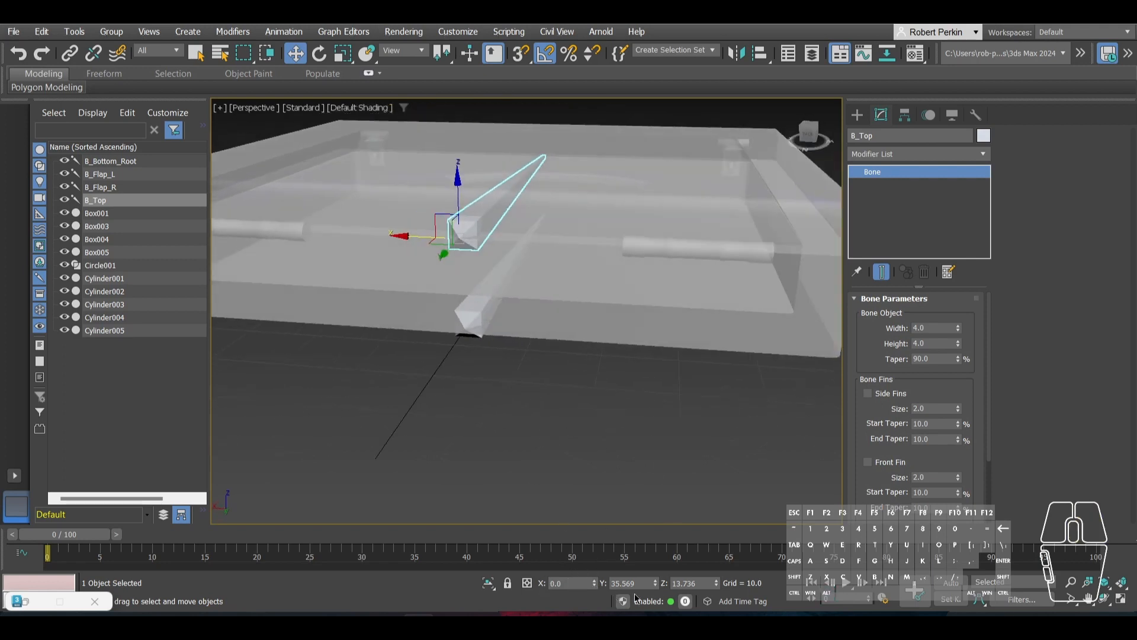
pyautogui.moveTo(595, 583)
pyautogui.mouseDown()
pyautogui.moveTo(599, 63)
pyautogui.moveTo(620, 148)
pyautogui.moveTo(618, 115)
pyautogui.moveTo(611, 567)
pyautogui.mouseUp()
pyautogui.rightClick(594, 586)
pyautogui.moveTo(517, 420)
pyautogui.keyDown('alt'); pyautogui.mouseDown(button='middle')
pyautogui.moveTo(462, 401)
pyautogui.moveTo(566, 439)
pyautogui.moveTo(510, 406)
pyautogui.mouseUp(button='middle'); pyautogui.keyUp('alt')
pyautogui.scroll(-3, 566, 439)
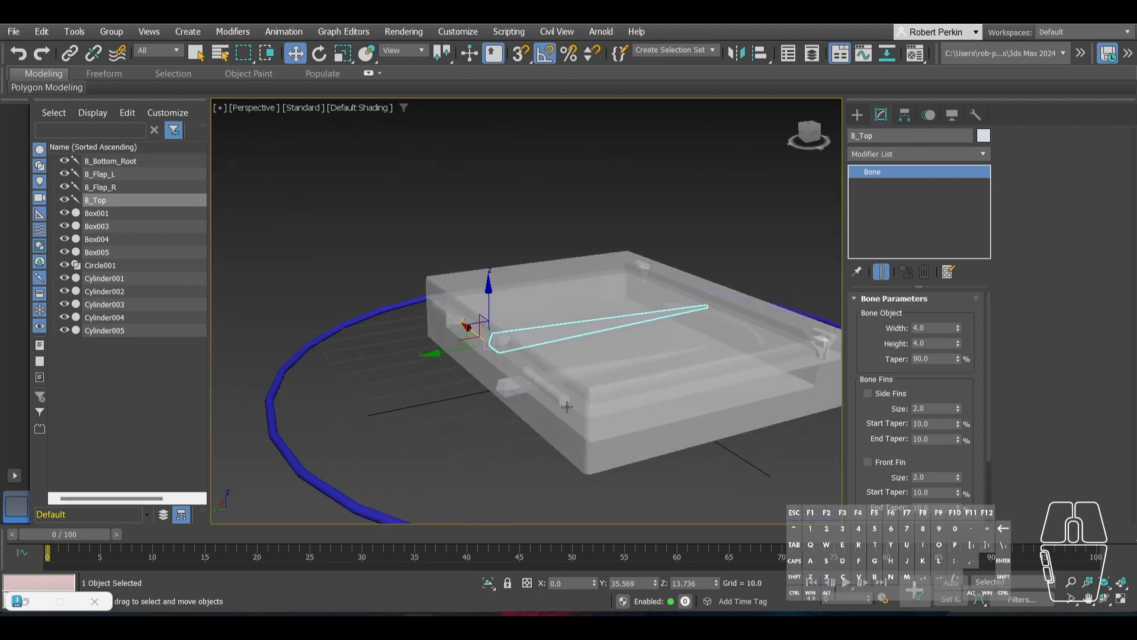
pyautogui.scroll(4, 511, 406)
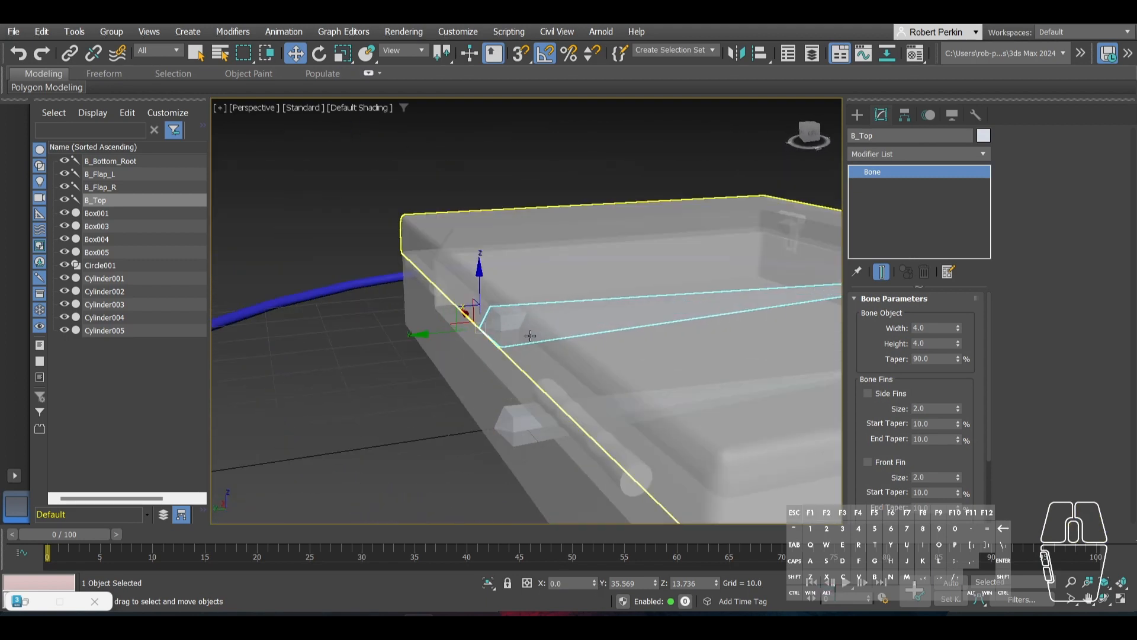
# Step: Link B_Flap_L and B_Flap_R back under B_Top, and B_Top under B_Bottom_Root
pyautogui.click(92, 184)
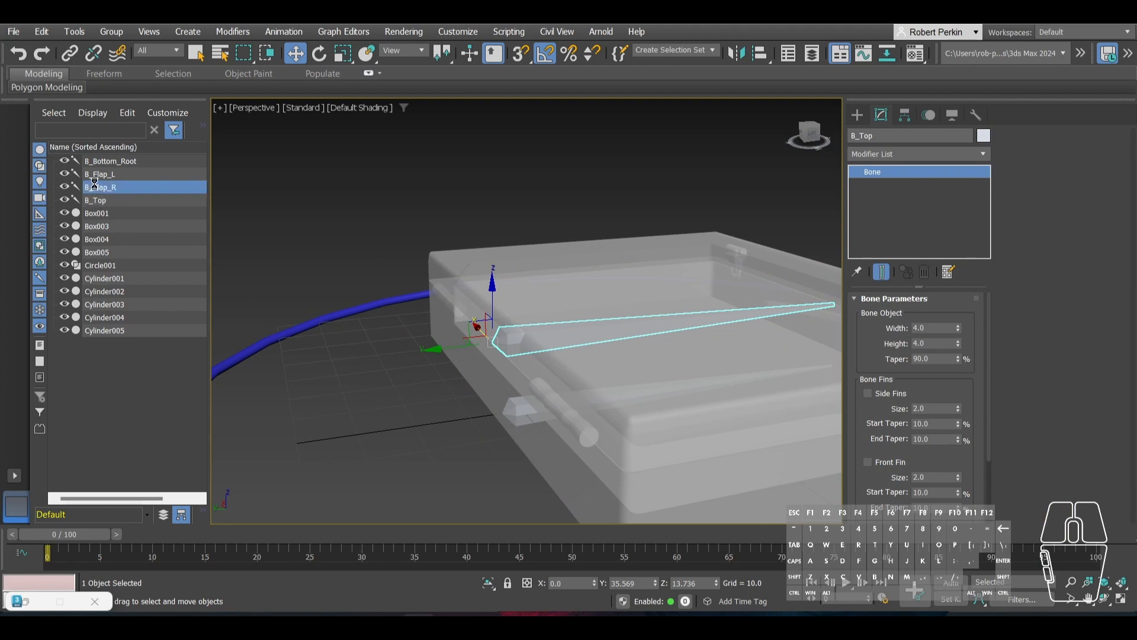
pyautogui.keyDown('ctrl'); pyautogui.click(94, 177); pyautogui.keyUp('ctrl')
pyautogui.moveTo(105, 186); pyautogui.dragTo(123, 163)
pyautogui.click(107, 175)
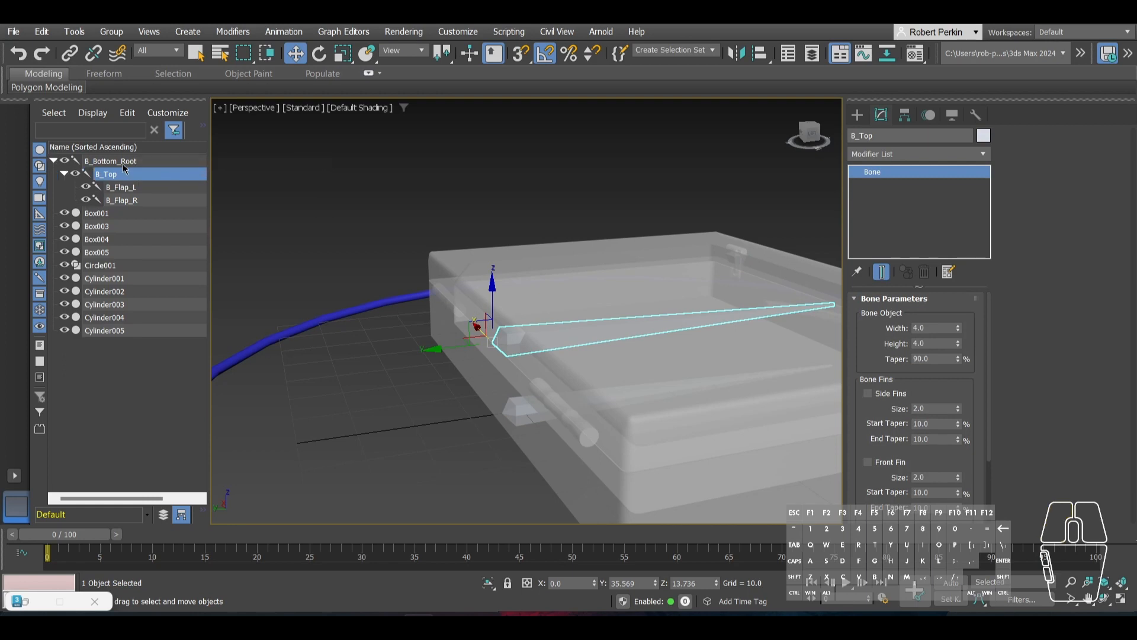
# Step: Test-rotate B_Top about 35 degrees upward around its realigned hinge pivot, and undo the rotation
pyautogui.click(514, 203)
pyautogui.keyDown('alt'); pyautogui.moveTo(536, 282); pyautogui.dragTo(497, 258, button='middle'); pyautogui.keyUp('alt')
pyautogui.click(489, 258)
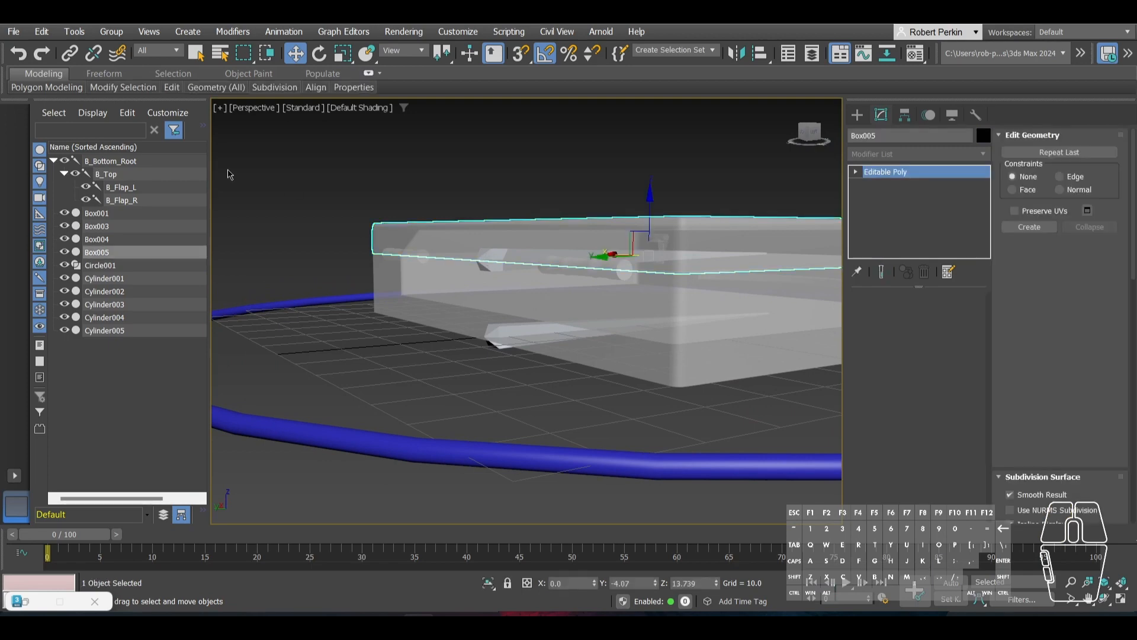
pyautogui.click(110, 160)
pyautogui.click(106, 174)
pyautogui.press('e')
pyautogui.scroll(3, 467, 262)
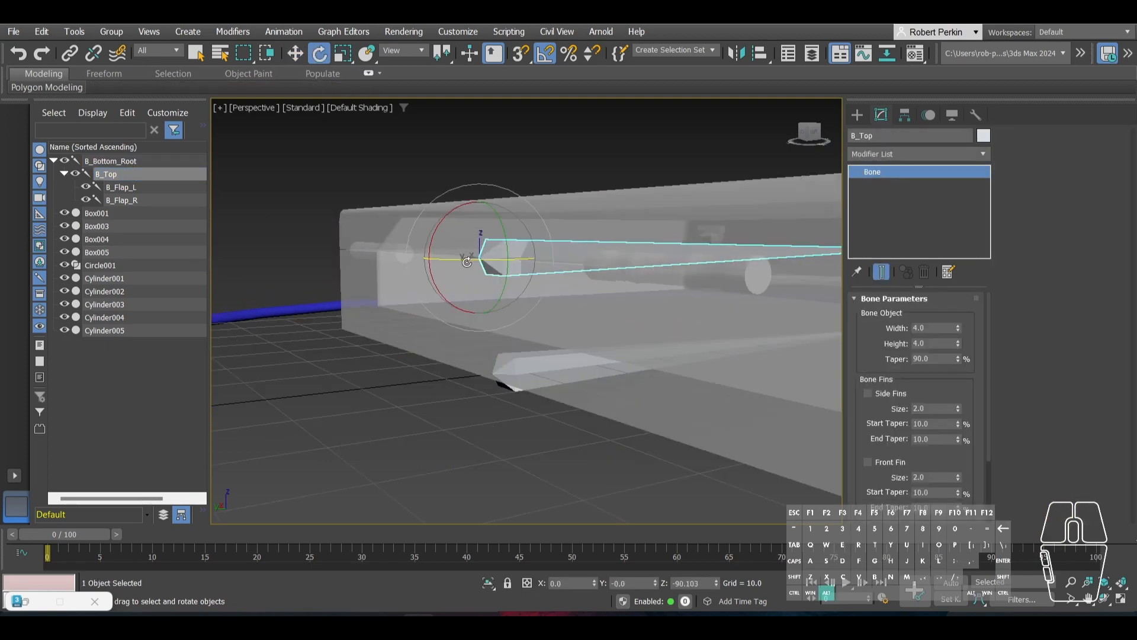
pyautogui.keyDown('alt'); pyautogui.moveTo(467, 262); pyautogui.dragTo(402, 230, button='middle'); pyautogui.keyUp('alt')
pyautogui.moveTo(396, 228); pyautogui.dragTo(423, 310)
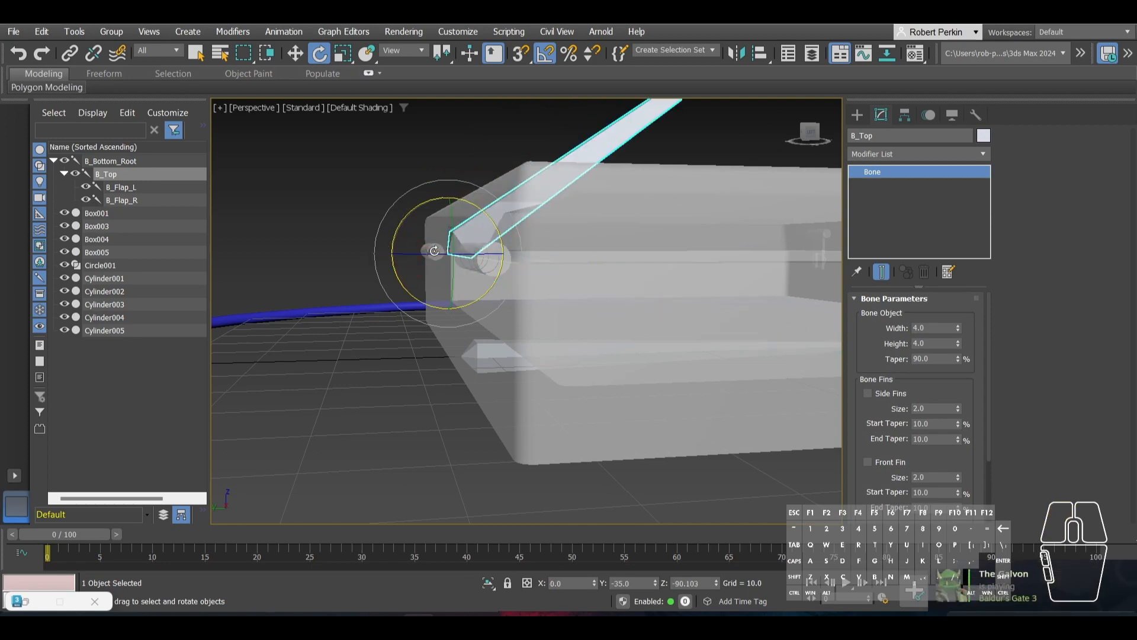
pyautogui.hotkey('ctrl', 'z')
# Step: Examine the blue circle control and its placement around the whole briefcase from several angles
pyautogui.scroll(-3, 423, 310)
pyautogui.keyDown('alt'); pyautogui.moveTo(441, 331); pyautogui.dragTo(472, 305, button='middle'); pyautogui.keyUp('alt')
pyautogui.scroll(-3, 442, 416)
pyautogui.moveTo(442, 416); pyautogui.dragTo(449, 404, button='middle')
pyautogui.click(478, 433)
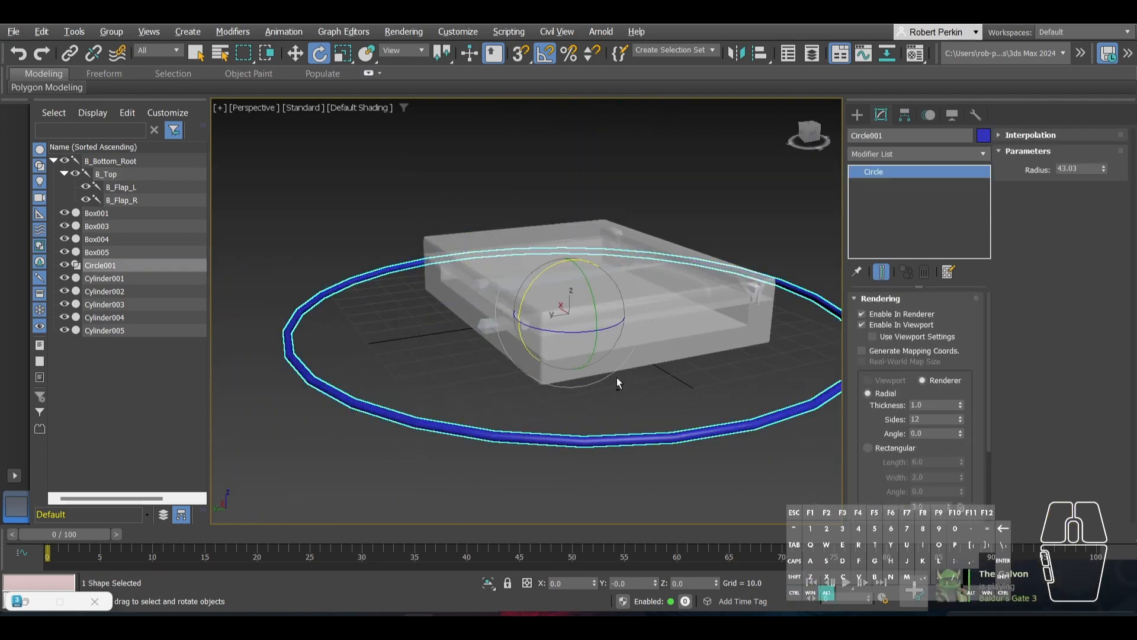
pyautogui.keyDown('alt'); pyautogui.moveTo(617, 379); pyautogui.dragTo(409, 252, button='middle'); pyautogui.keyUp('alt')
pyautogui.click(408, 249)
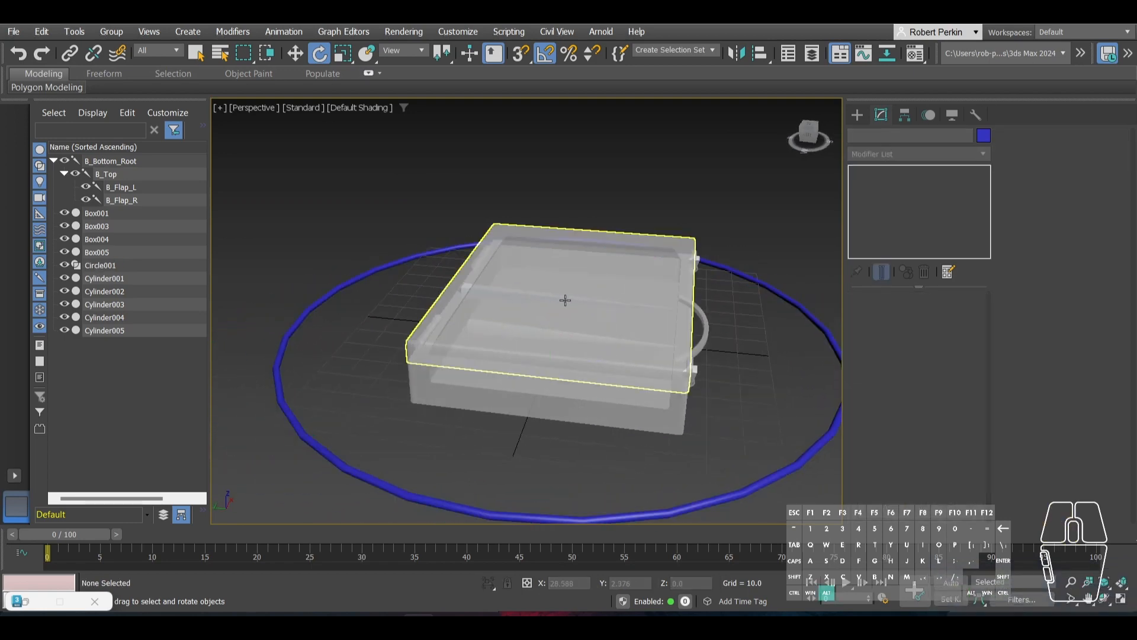
pyautogui.keyDown('alt'); pyautogui.moveTo(564, 300); pyautogui.dragTo(654, 396, button='middle'); pyautogui.keyUp('alt')
# Step: Clone the blue circle control as a single copy raised to about Z 20.18, above the briefcase lid
pyautogui.click(739, 468)
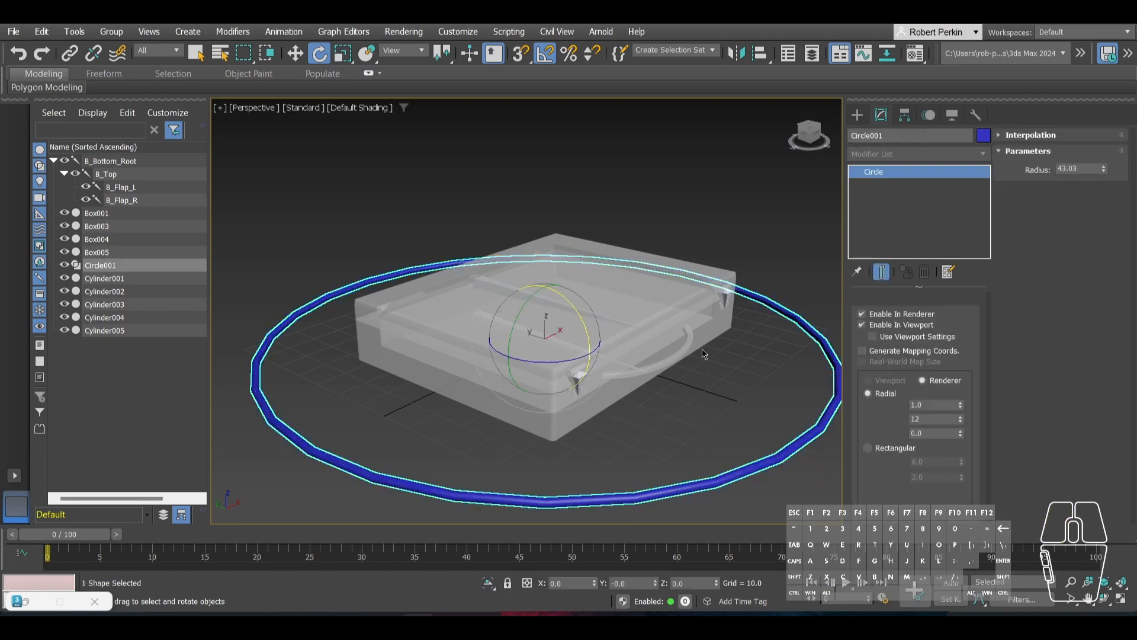
pyautogui.press('w')
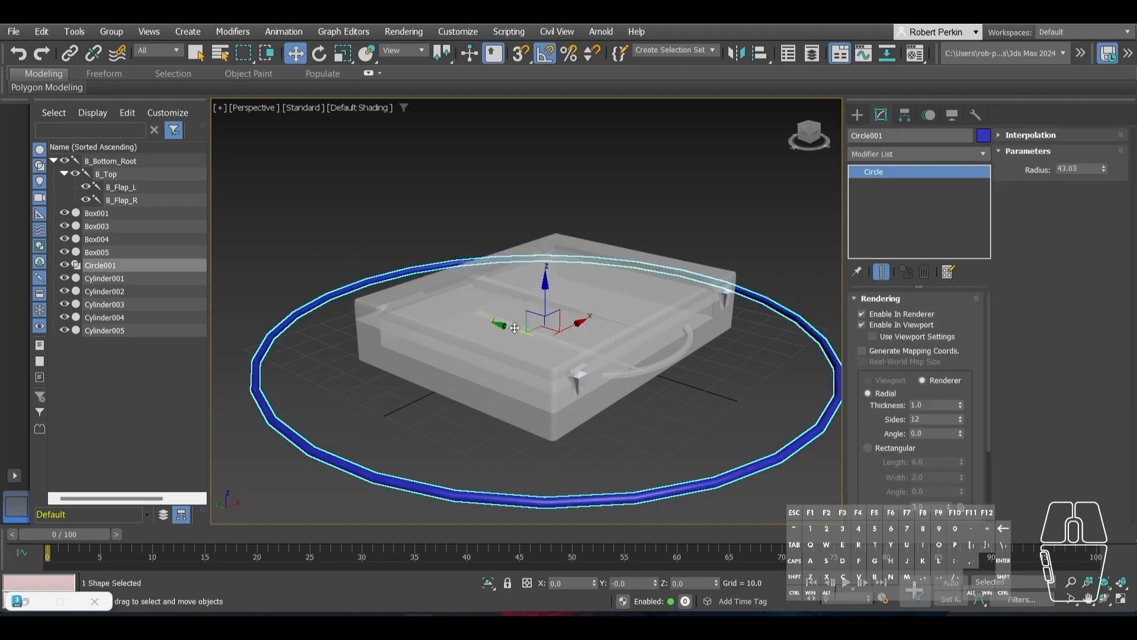
pyautogui.scroll(5, 450, 281)
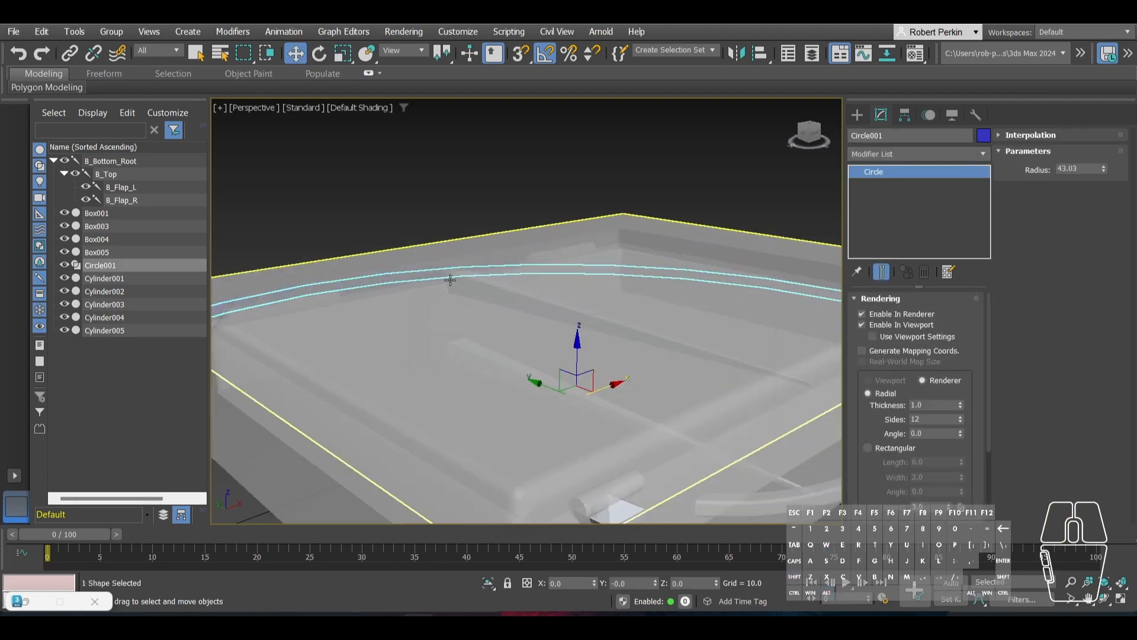
pyautogui.keyDown('alt'); pyautogui.moveTo(452, 277); pyautogui.dragTo(474, 379, button='middle'); pyautogui.keyUp('alt')
pyautogui.keyDown('shift'); pyautogui.moveTo(535, 334); pyautogui.dragTo(544, 252); pyautogui.keyUp('shift')
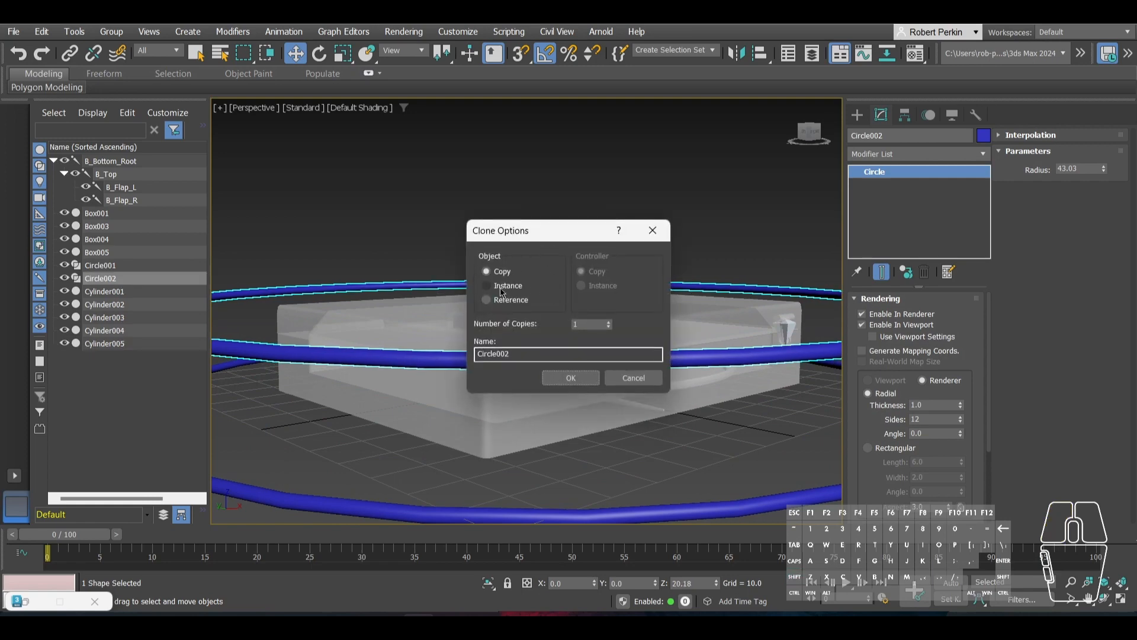
pyautogui.click(563, 379)
pyautogui.keyDown('alt'); pyautogui.moveTo(468, 362); pyautogui.dragTo(504, 398, button='middle'); pyautogui.keyUp('alt')
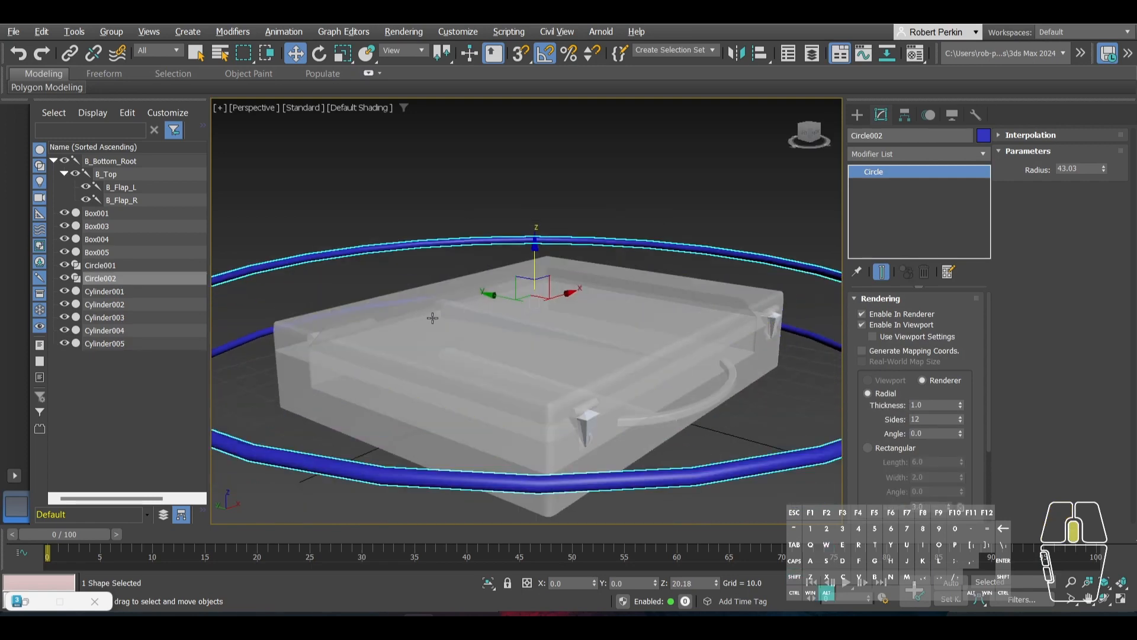
pyautogui.keyDown('alt'); pyautogui.moveTo(432, 317); pyautogui.dragTo(487, 328, button='middle'); pyautogui.keyUp('alt')
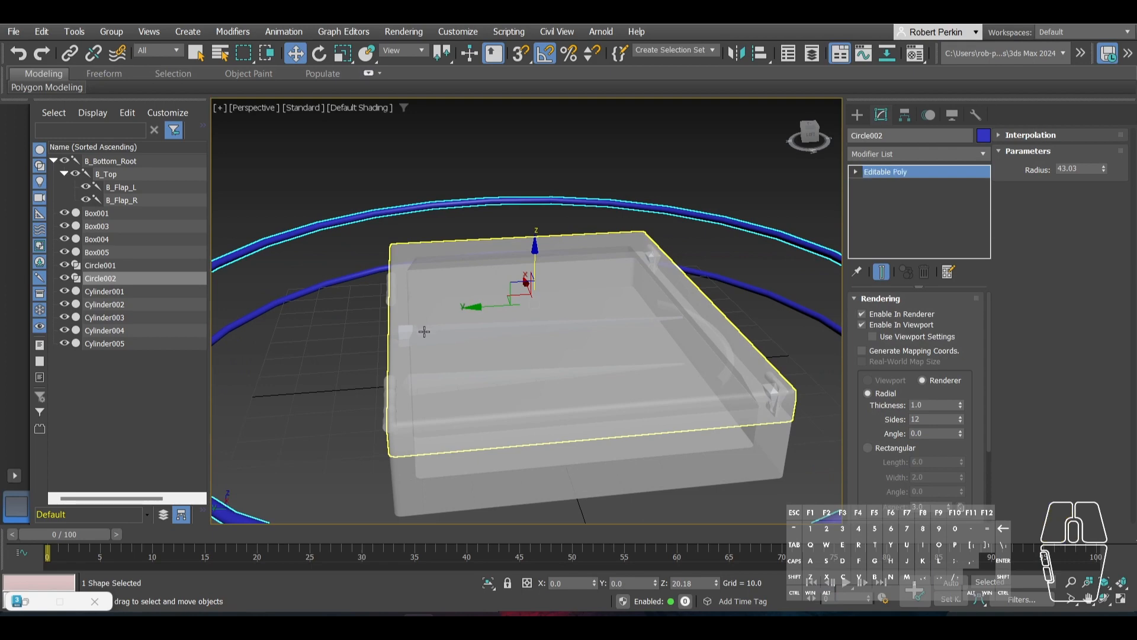
pyautogui.click(424, 331)
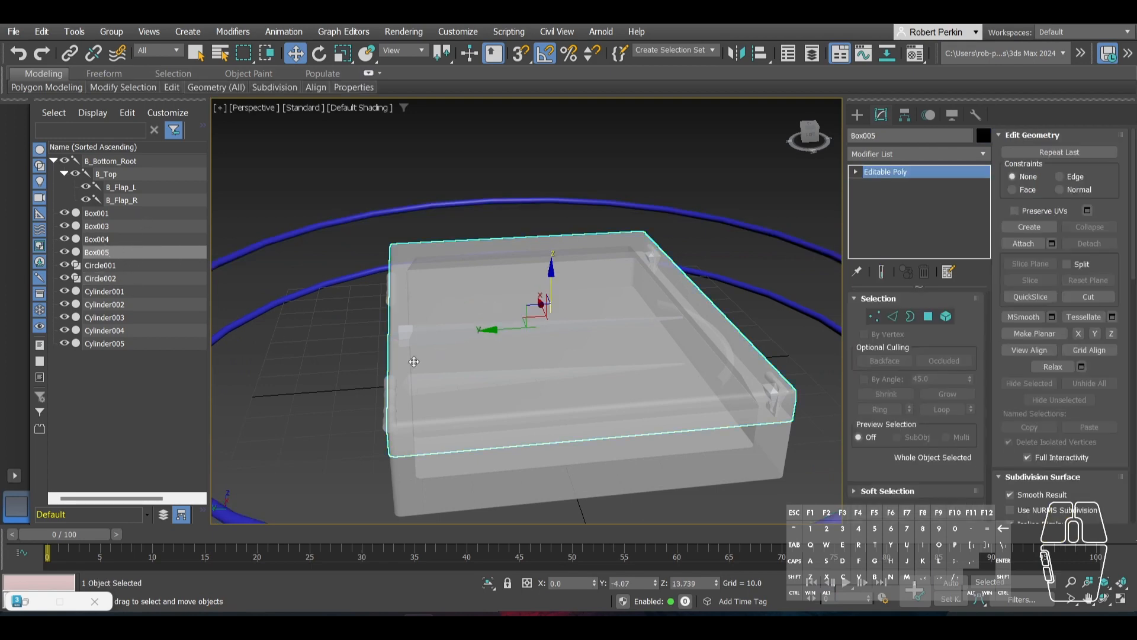
pyautogui.keyDown('ctrl'); pyautogui.click(557, 446); pyautogui.keyUp('ctrl')
pyautogui.keyDown('alt'); pyautogui.moveTo(465, 406); pyautogui.dragTo(397, 338, button='middle'); pyautogui.keyUp('alt')
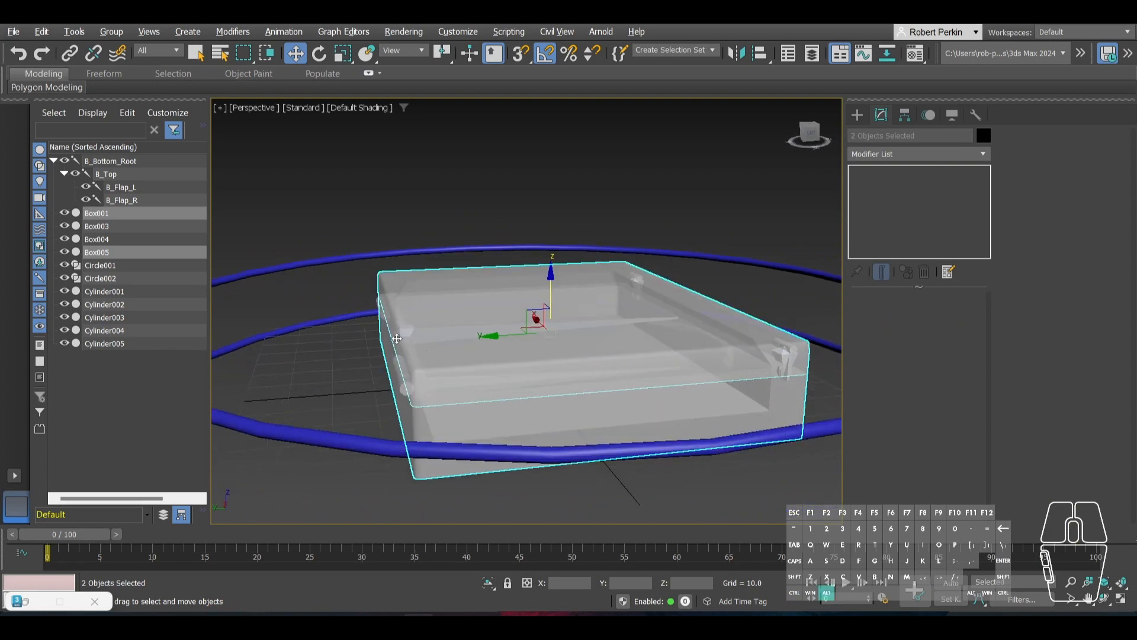
# Step: Freeze all the briefcase Box and Cylinder meshes, leaving the four bones and the two circle controls selectable
pyautogui.click(124, 200)
pyautogui.keyDown('ctrl'); pyautogui.click(118, 174); pyautogui.keyUp('ctrl')
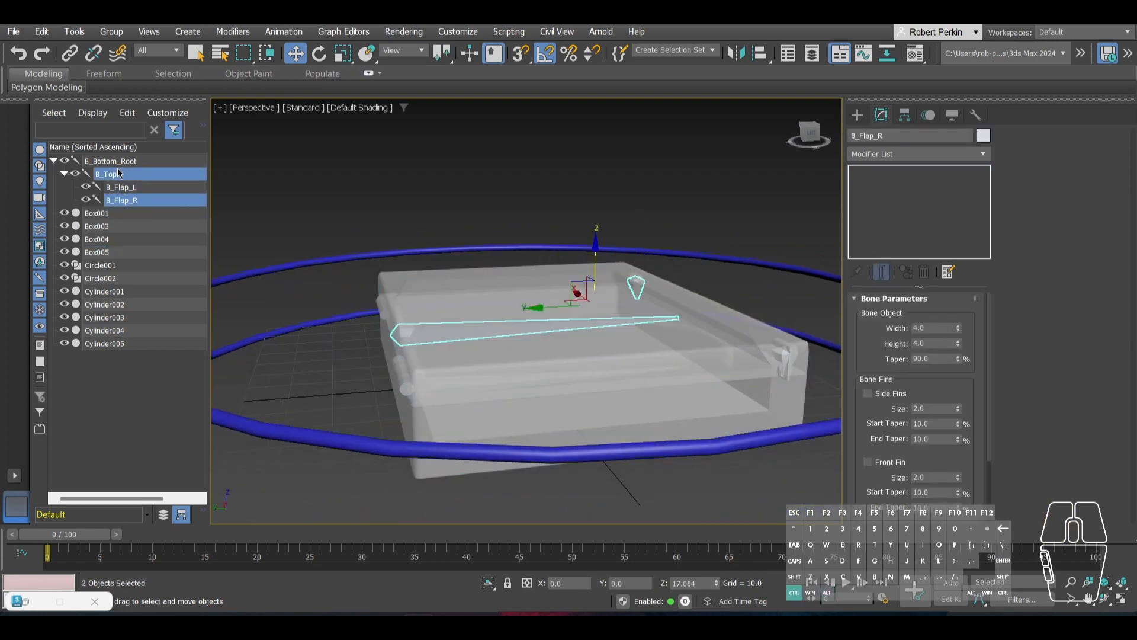
pyautogui.keyDown('ctrl'); pyautogui.click(111, 161); pyautogui.keyUp('ctrl')
pyautogui.keyDown('ctrl'); pyautogui.click(122, 187); pyautogui.keyUp('ctrl')
pyautogui.keyDown('ctrl'); pyautogui.click(102, 266); pyautogui.keyUp('ctrl')
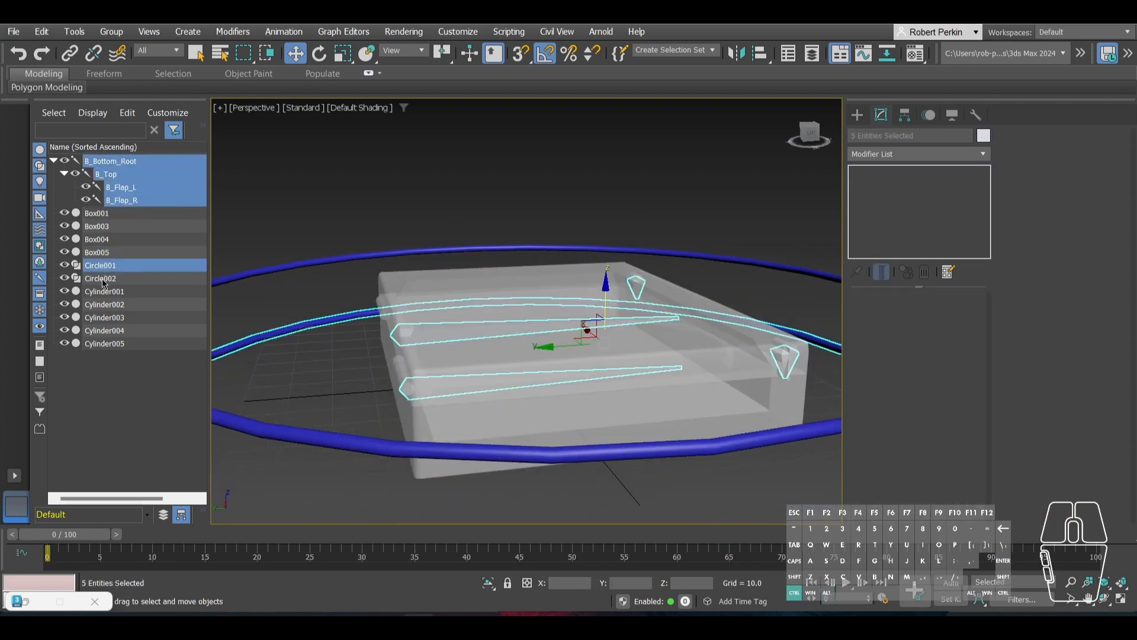
pyautogui.keyDown('ctrl'); pyautogui.click(102, 279); pyautogui.keyUp('ctrl')
pyautogui.hotkey('ctrl', 'i')
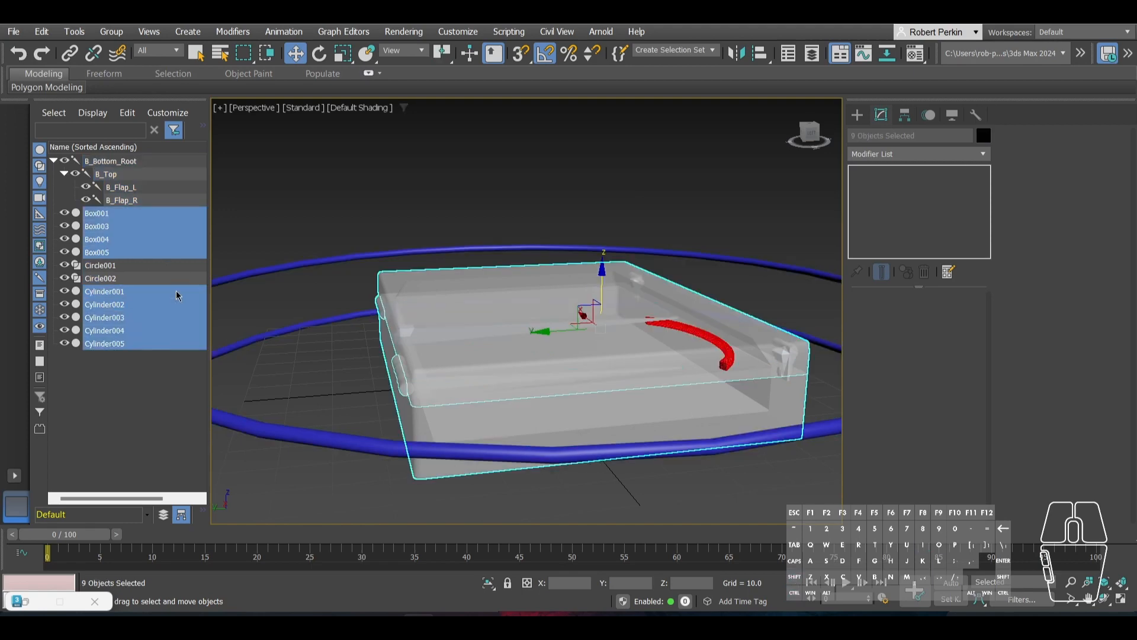
pyautogui.rightClick(406, 236)
pyautogui.click(471, 111)
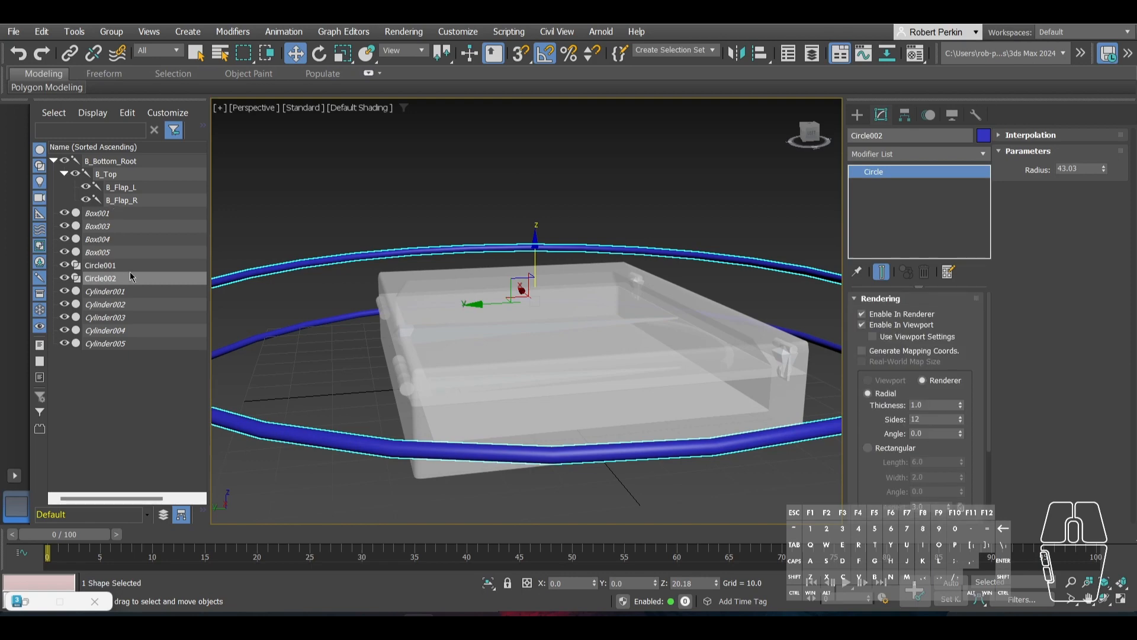
# Step: Align Circle002 to the B_Top bone in X, Y and Z position, pivot point to pivot point
pyautogui.hotkey('alt', 'a')
pyautogui.click(406, 336)
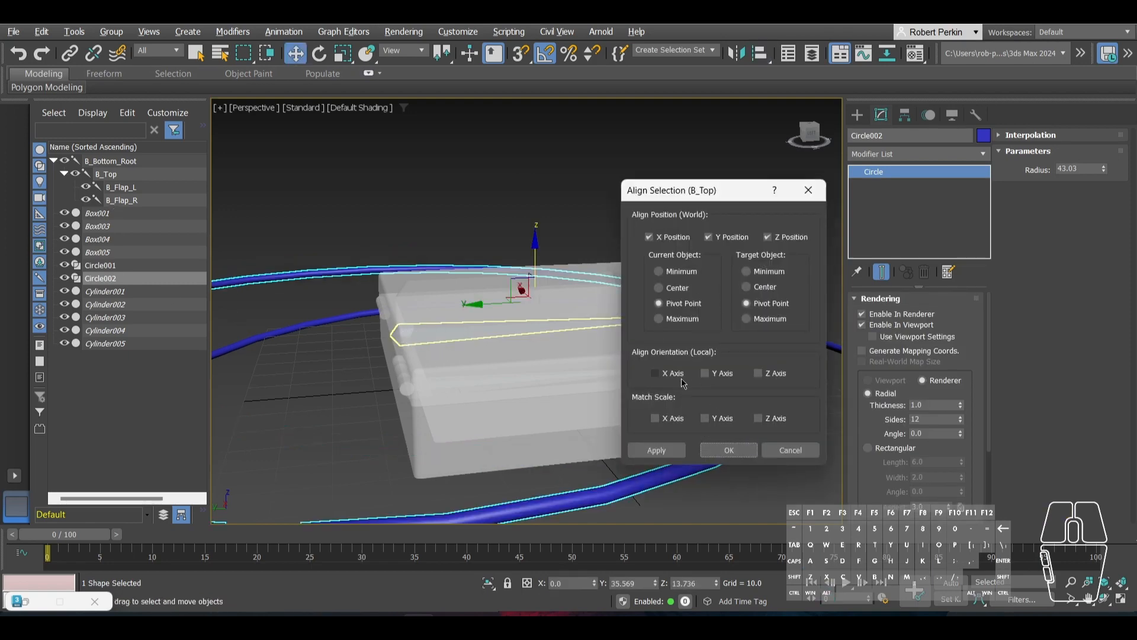
pyautogui.moveTo(720, 193); pyautogui.dragTo(860, 202)
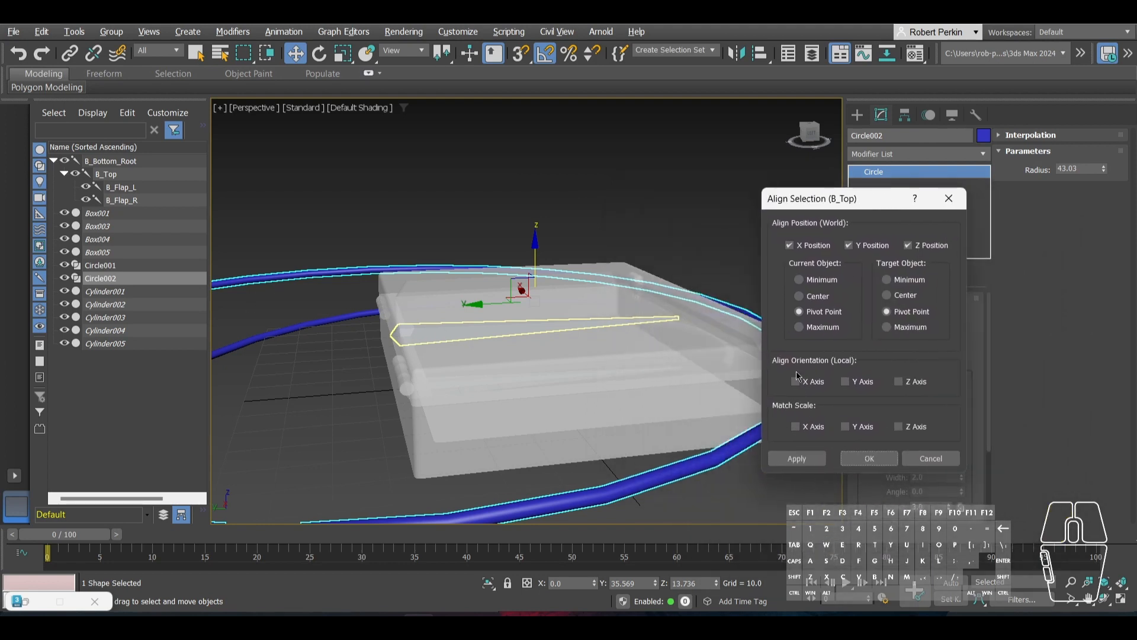
pyautogui.click(847, 381)
pyautogui.click(796, 458)
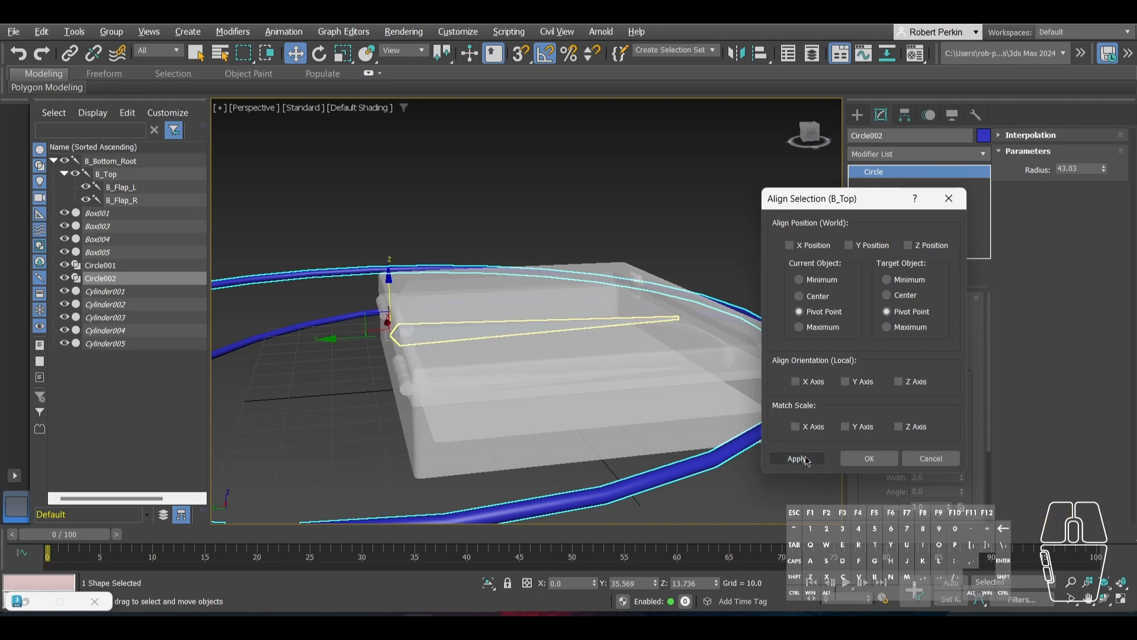
pyautogui.click(869, 458)
# Step: Scale Circle002 uniformly down to about 33.5 percent around its pivot at the back hinge
pyautogui.keyDown('alt'); pyautogui.moveTo(439, 362); pyautogui.dragTo(525, 363, button='middle'); pyautogui.keyUp('alt')
pyautogui.scroll(-5, 525, 364)
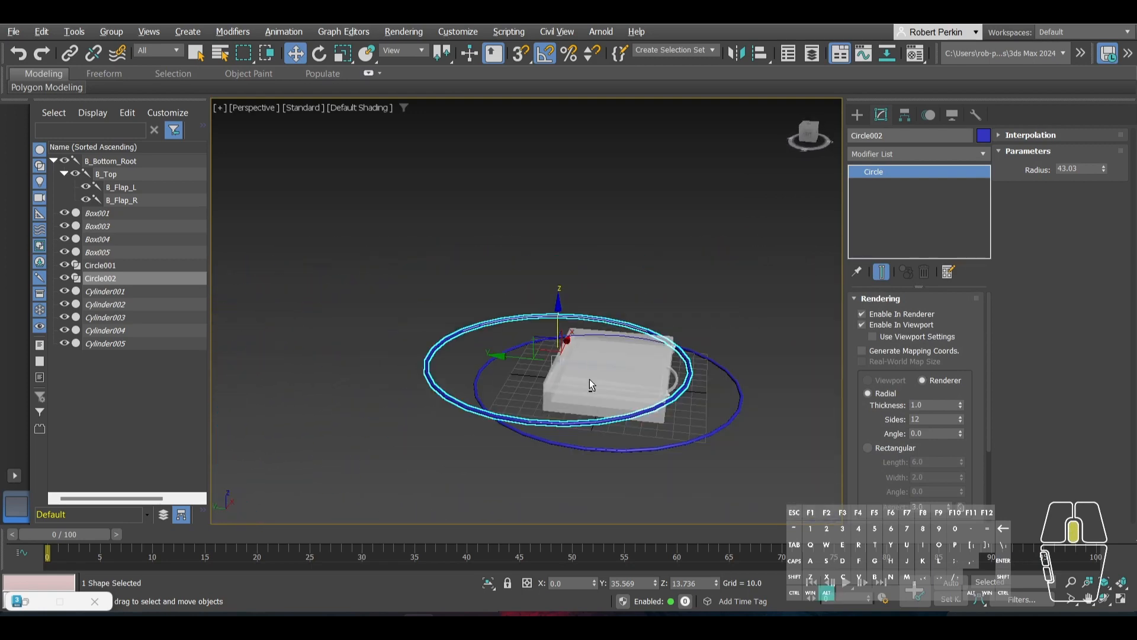
pyautogui.keyDown('alt'); pyautogui.moveTo(592, 383); pyautogui.dragTo(566, 356, button='middle'); pyautogui.keyUp('alt')
pyautogui.scroll(5, 567, 356)
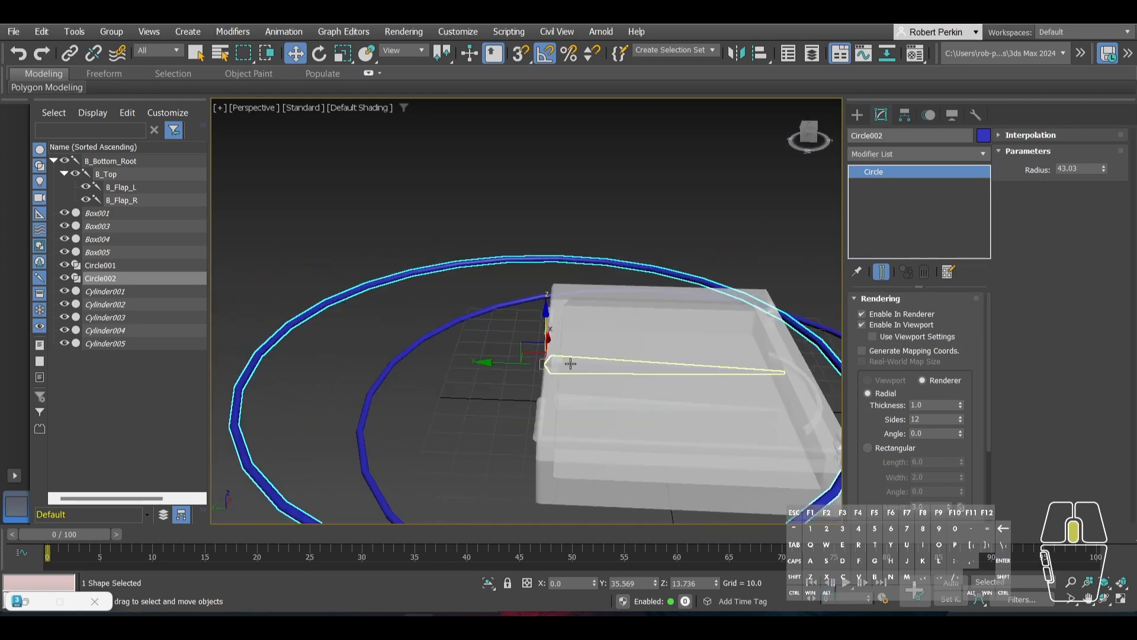
pyautogui.click(571, 365)
pyautogui.click(462, 274)
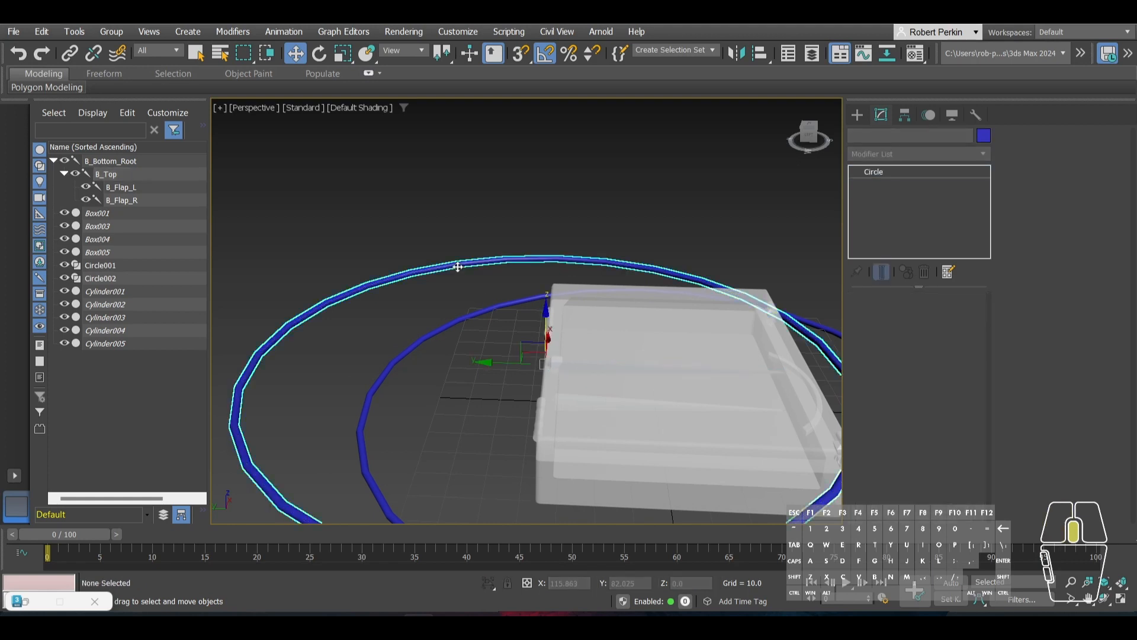
pyautogui.press('r')
pyautogui.moveTo(555, 368); pyautogui.dragTo(649, 111)
pyautogui.click(528, 149)
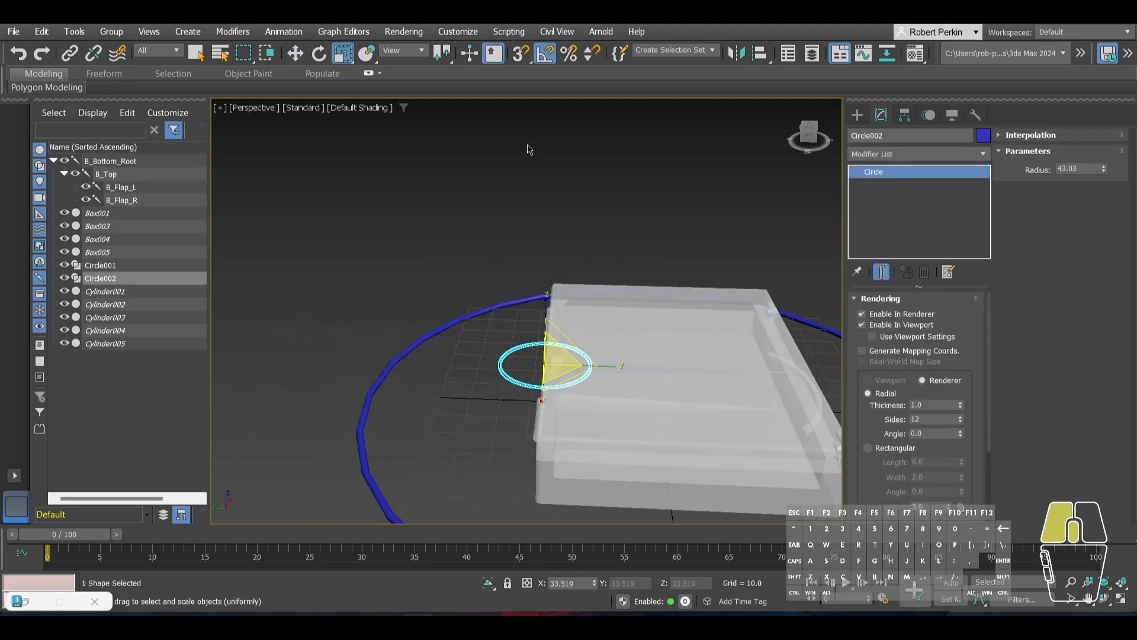
# Step: Set the rendering thickness of the small hinge circle to 6.2
pyautogui.keyDown('alt'); pyautogui.moveTo(511, 285); pyautogui.dragTo(562, 409, button='middle'); pyautogui.keyUp('alt')
pyautogui.click(564, 387)
pyautogui.click(563, 387)
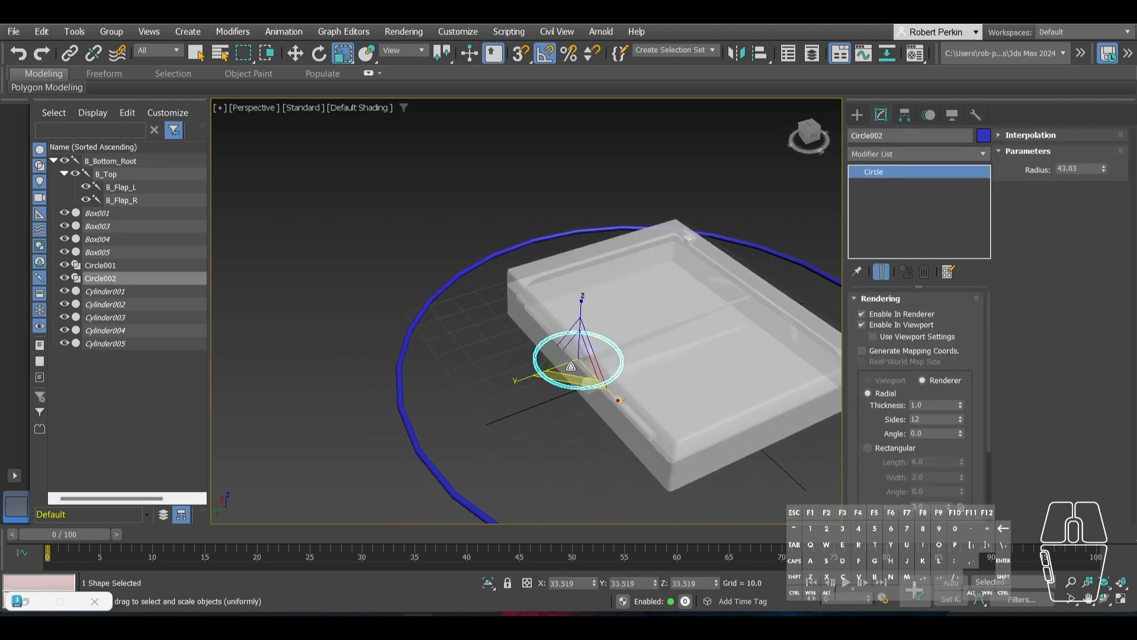
pyautogui.moveTo(962, 411); pyautogui.dragTo(760, 61)
pyautogui.click(571, 198)
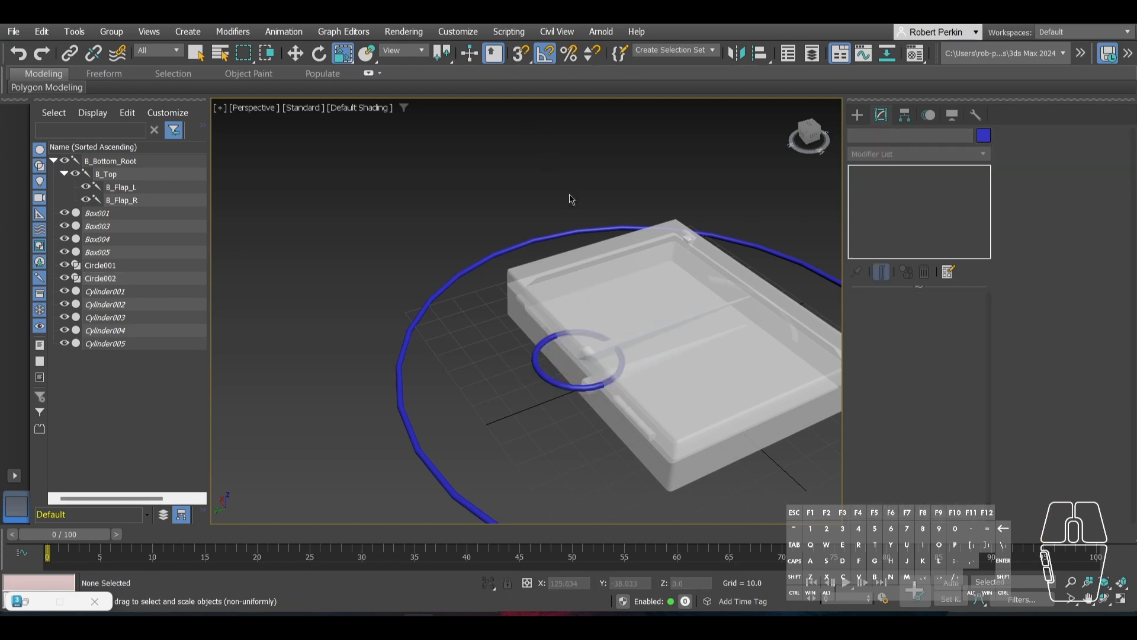
# Step: Rotate the small circle control 90 degrees about Y so it stands upright at the back hinge
pyautogui.scroll(3, 575, 309)
pyautogui.keyDown('alt'); pyautogui.moveTo(526, 353); pyautogui.dragTo(505, 267, button='middle'); pyautogui.keyUp('alt')
pyautogui.scroll(-5, 498, 329)
pyautogui.click(494, 363)
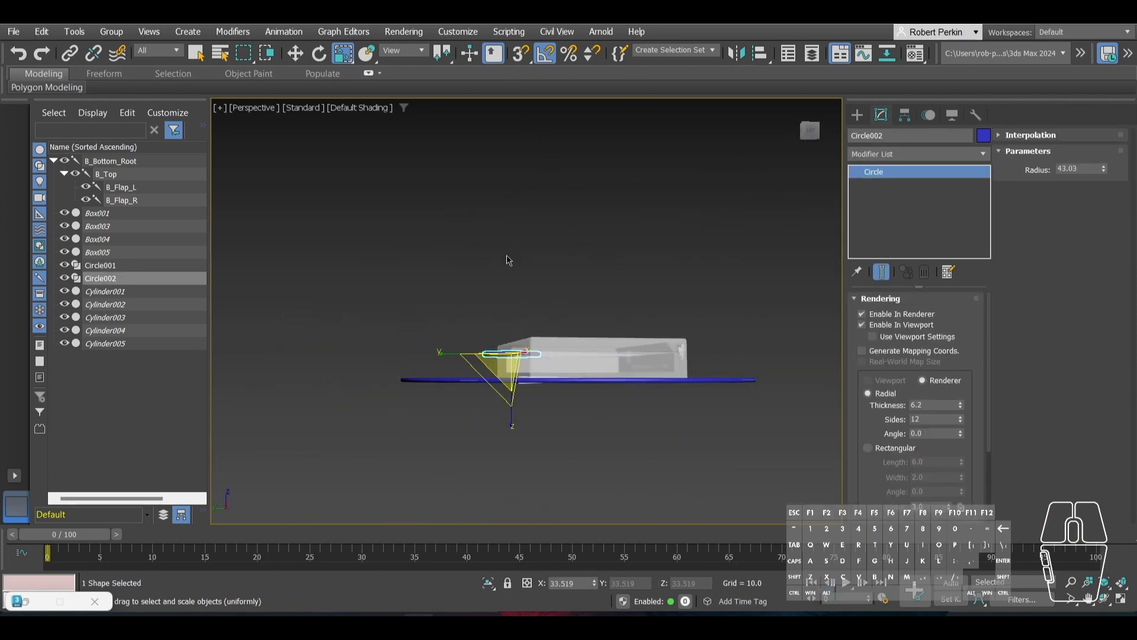
pyautogui.keyDown('alt'); pyautogui.moveTo(539, 329); pyautogui.dragTo(532, 366, button='middle'); pyautogui.keyUp('alt')
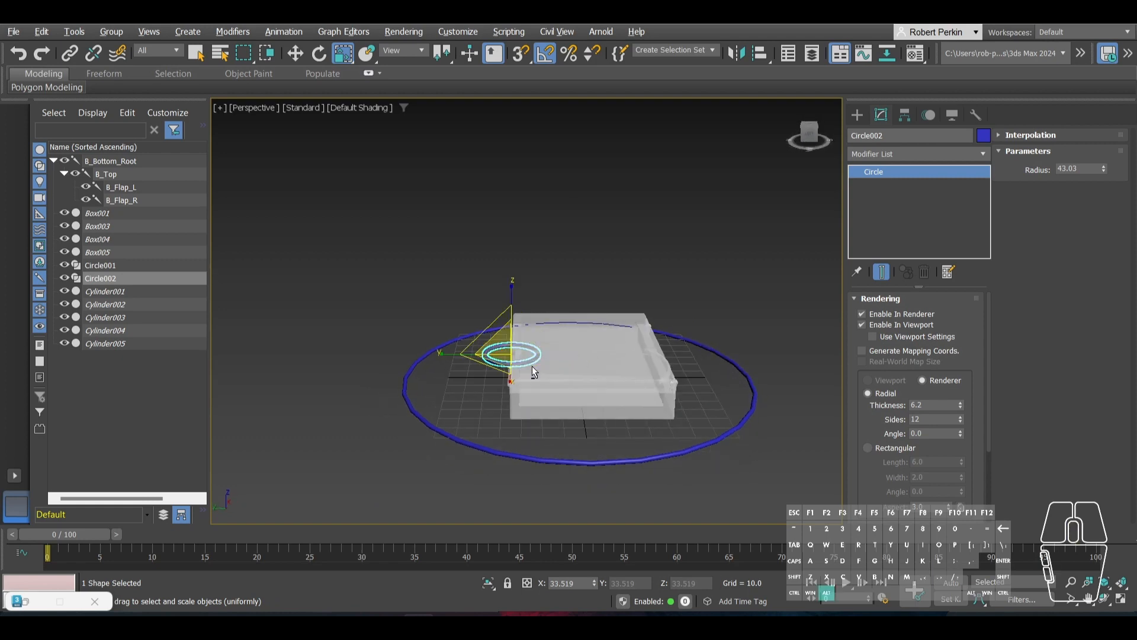
pyautogui.scroll(5, 515, 355)
pyautogui.scroll(-5, 512, 357)
pyautogui.scroll(5, 502, 345)
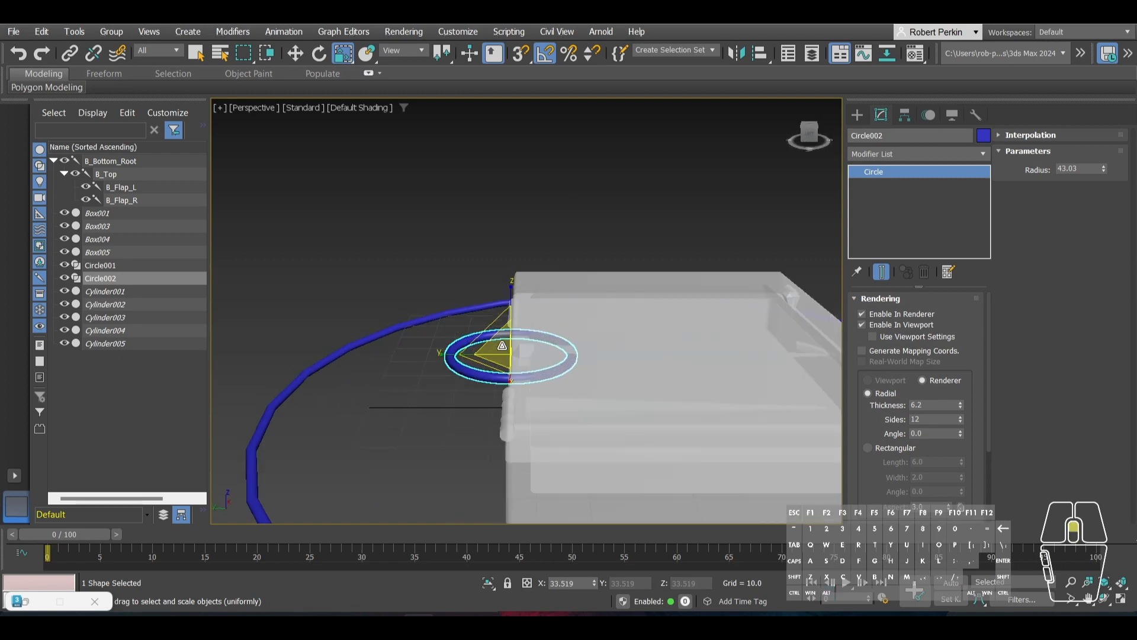
pyautogui.press('e')
pyautogui.moveTo(528, 305); pyautogui.dragTo(579, 324)
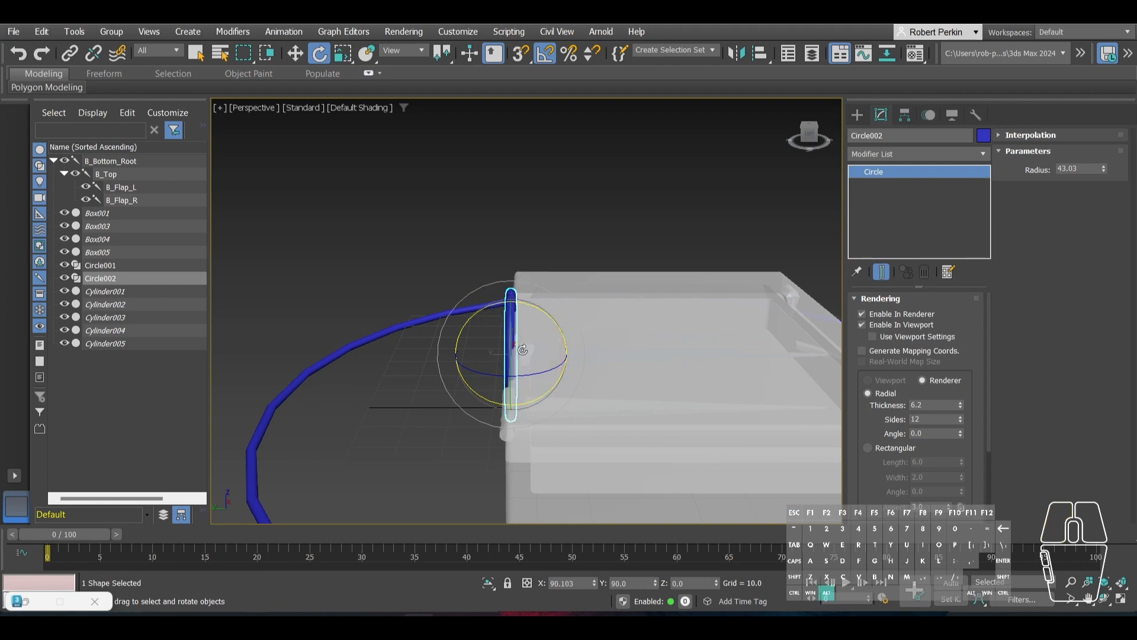
pyautogui.keyDown('alt'); pyautogui.moveTo(579, 324); pyautogui.dragTo(582, 343, button='middle'); pyautogui.keyUp('alt')
pyautogui.scroll(2, 525, 362)
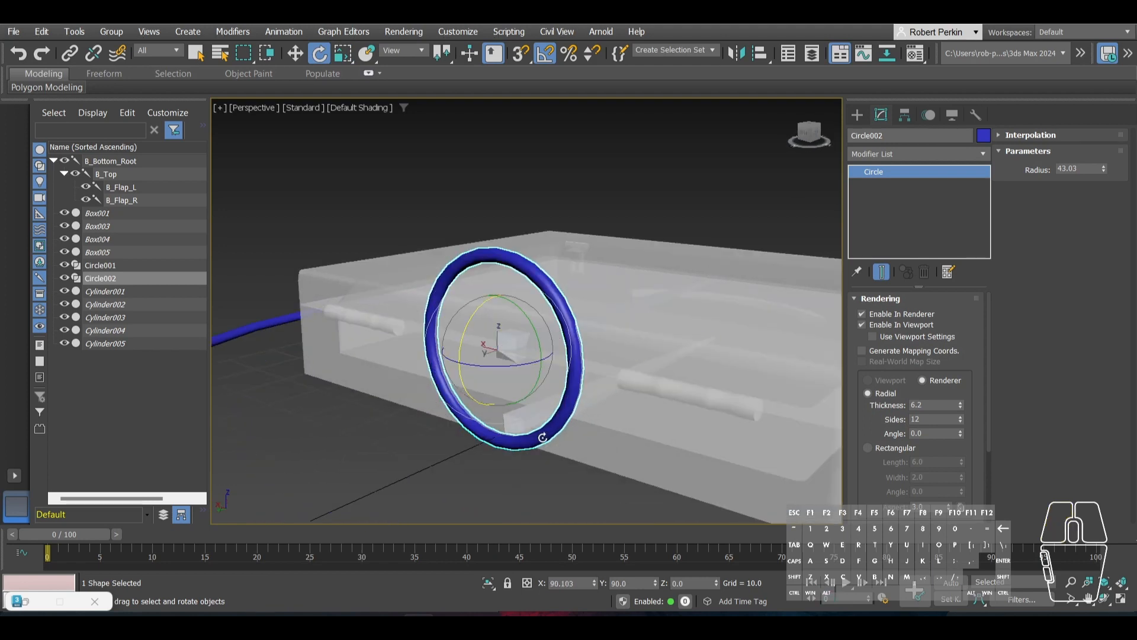
# Step: Try to drive the B_Top bone with an Orientation Constraint targeting the upright Circle002
pyautogui.click(470, 465)
pyautogui.click(516, 345)
pyautogui.keyDown('alt'); pyautogui.moveTo(527, 314); pyautogui.dragTo(535, 328, button='middle'); pyautogui.keyUp('alt')
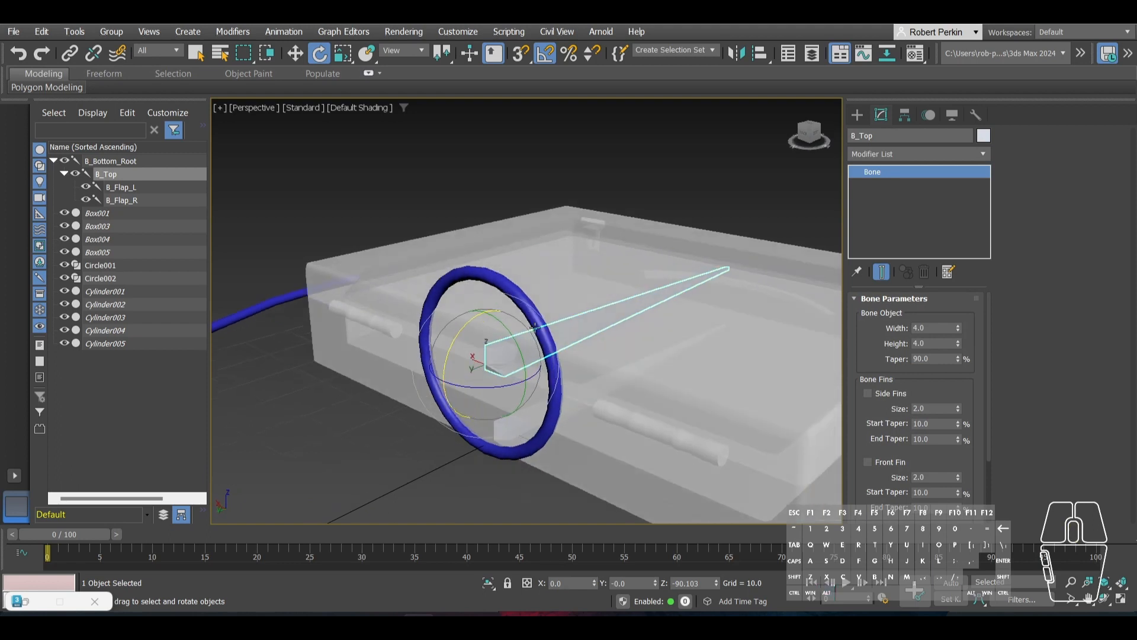
pyautogui.click(277, 34)
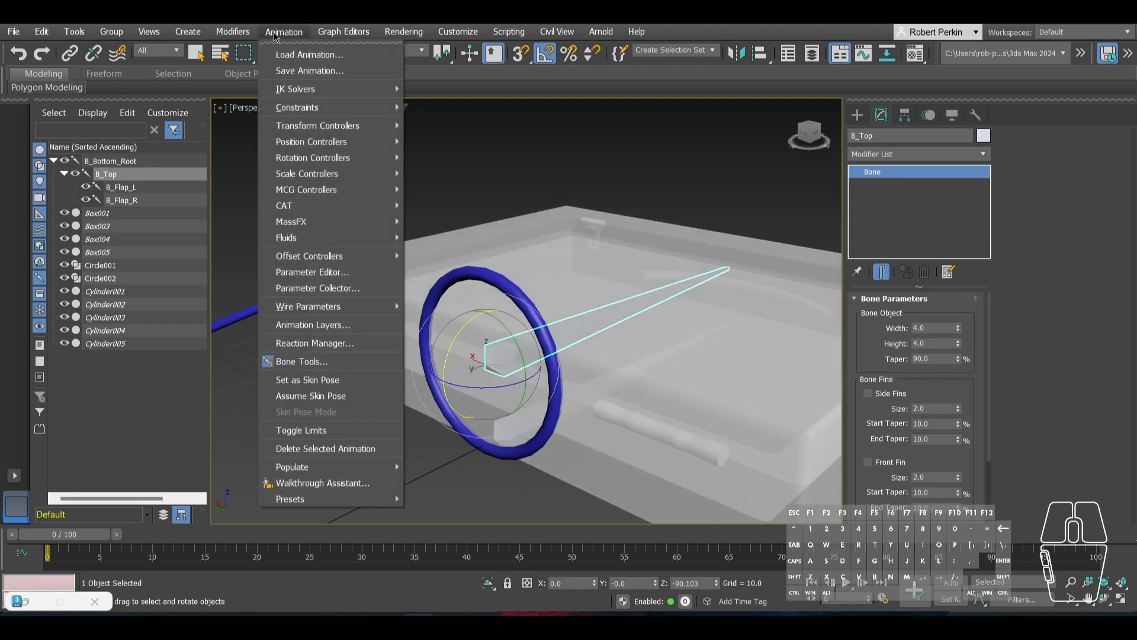
pyautogui.moveTo(355, 107)
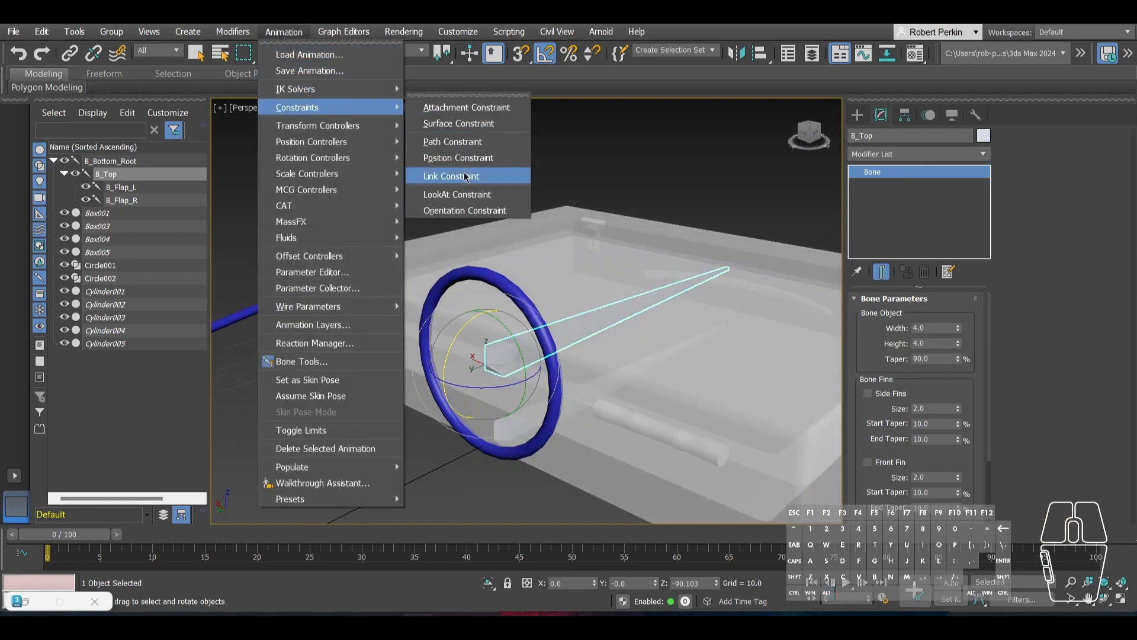
pyautogui.click(462, 210)
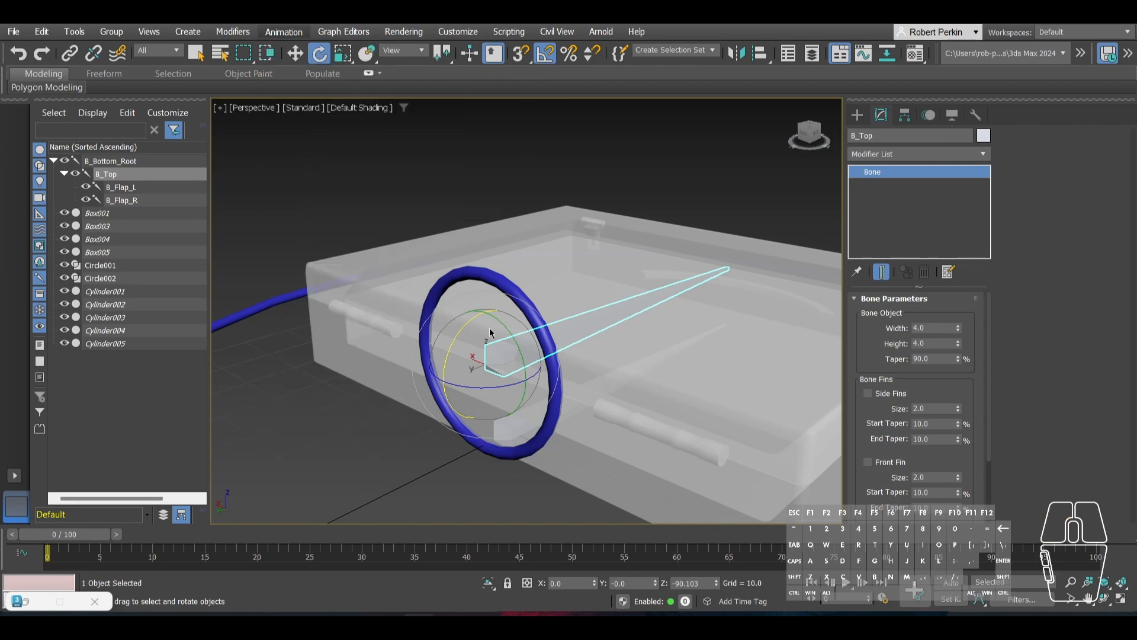
pyautogui.click(510, 288)
pyautogui.scroll(-2, 533, 377)
pyautogui.moveTo(533, 379); pyautogui.dragTo(534, 295, button='middle')
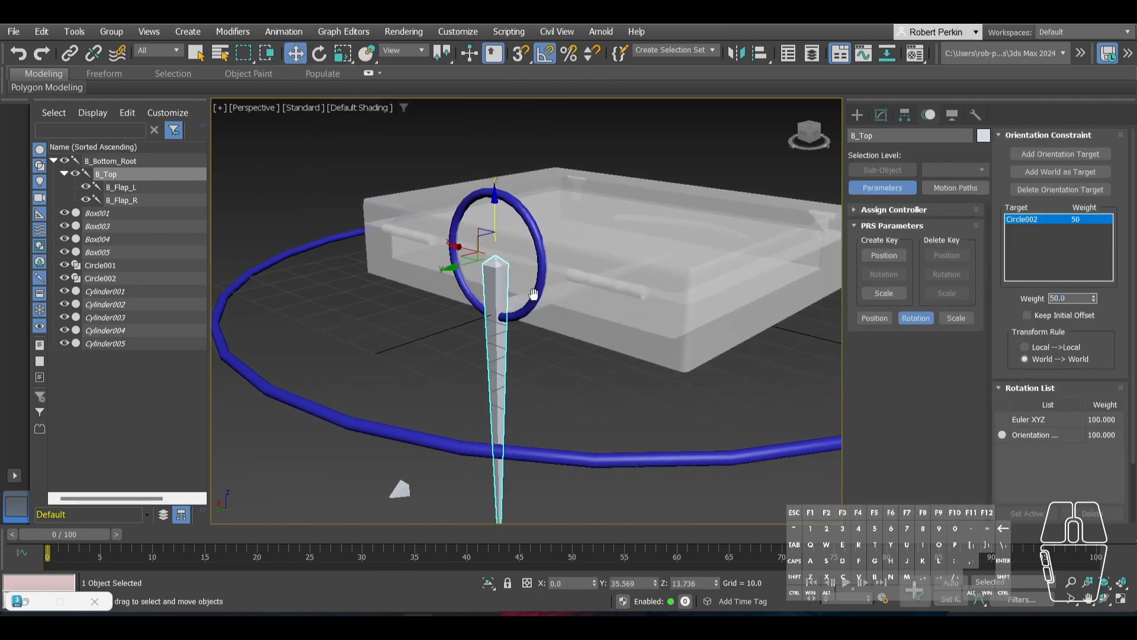
pyautogui.scroll(-3, 524, 376)
pyautogui.moveTo(524, 375); pyautogui.dragTo(521, 314, button='middle')
# Step: Undo the orientation constraint on B_Top and the 90-degree rotation of Circle002
pyautogui.click(551, 275)
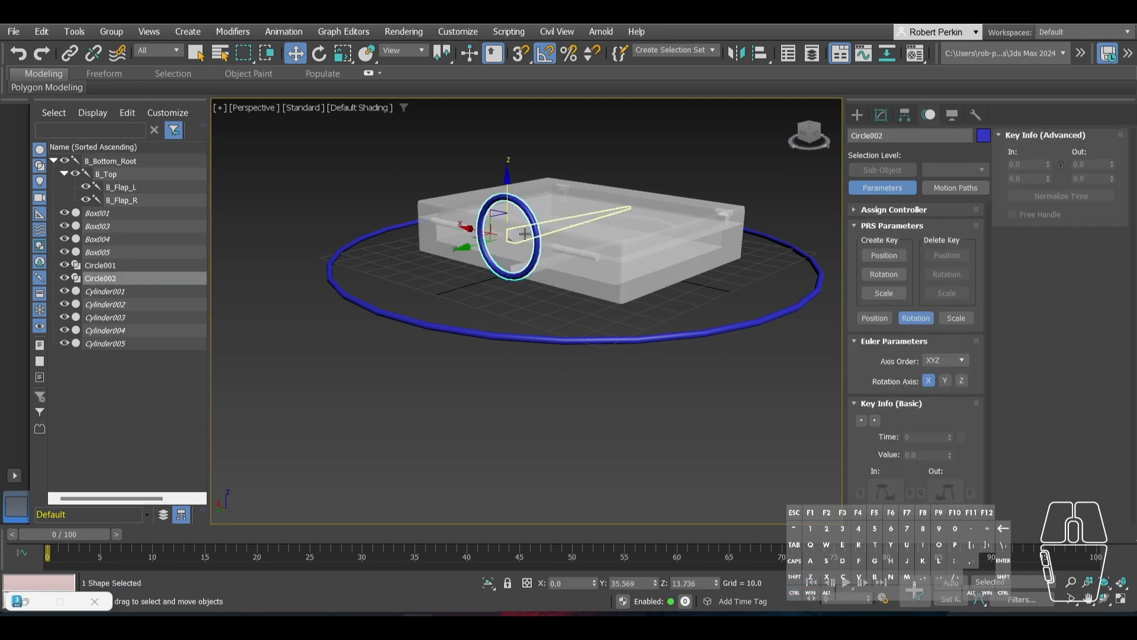
pyautogui.hotkey('ctrl', 'z')
pyautogui.moveTo(531, 274); pyautogui.dragTo(534, 328, button='middle')
pyautogui.scroll(5, 549, 257)
# Step: Test an Orientation Constraint on B_Top targeting the flat Circle002, and undo the constraint
pyautogui.click(577, 275)
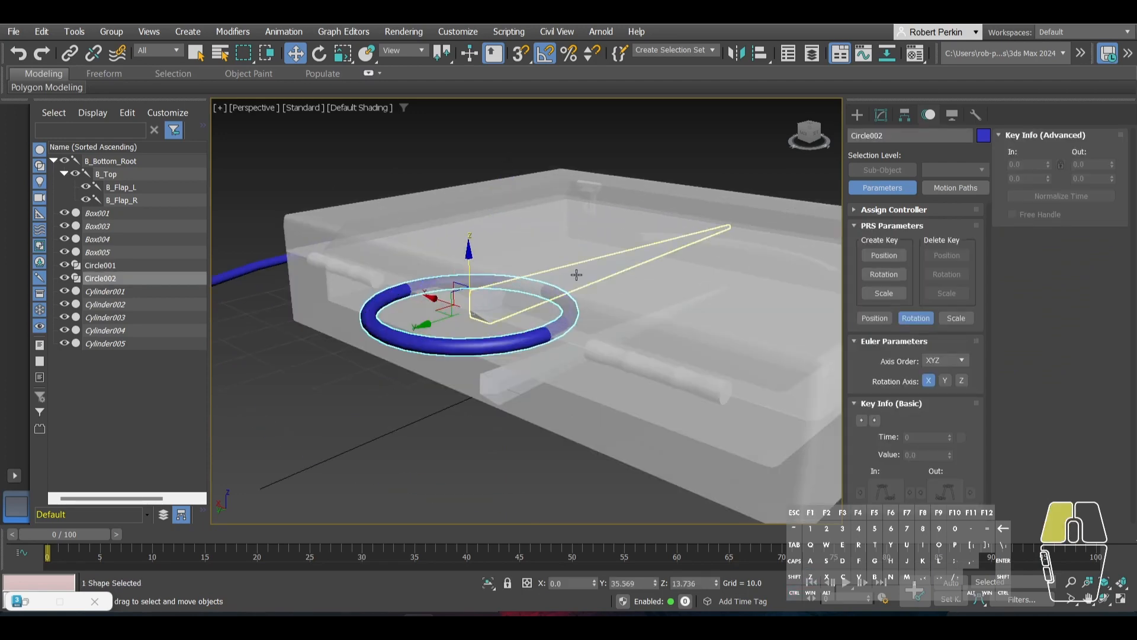
pyautogui.click(284, 32)
pyautogui.moveTo(317, 108)
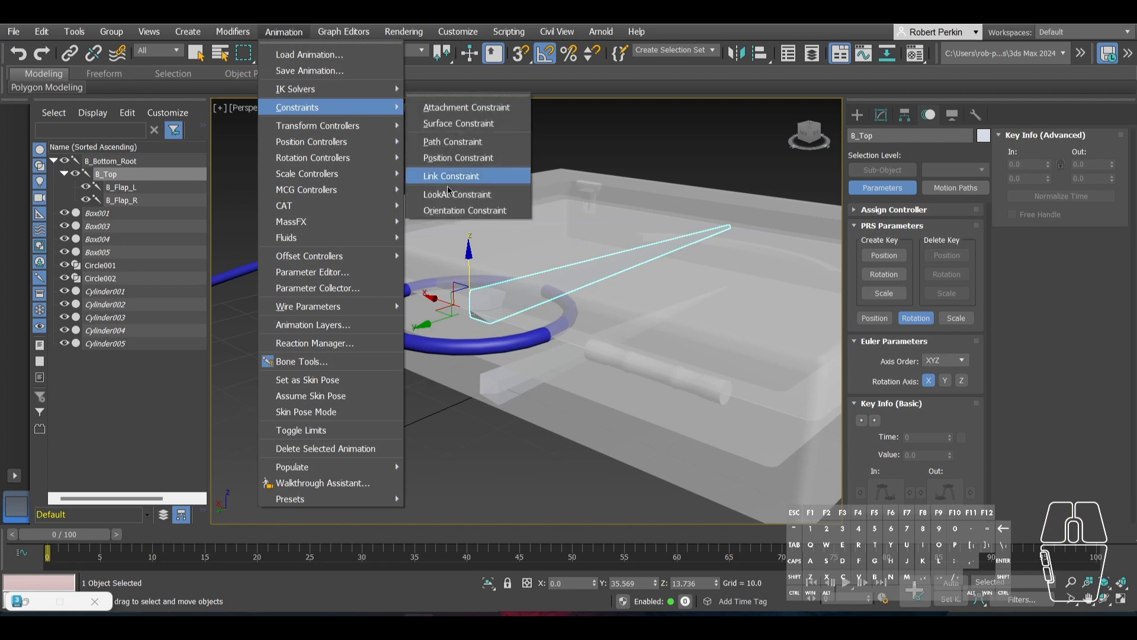
pyautogui.click(451, 177)
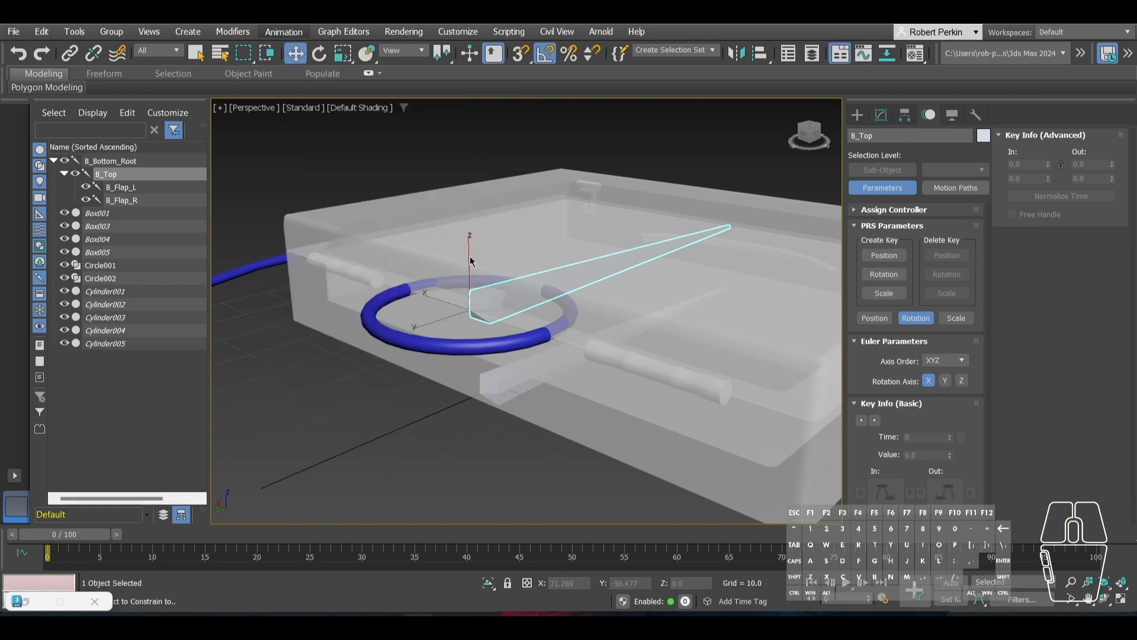
pyautogui.click(388, 295)
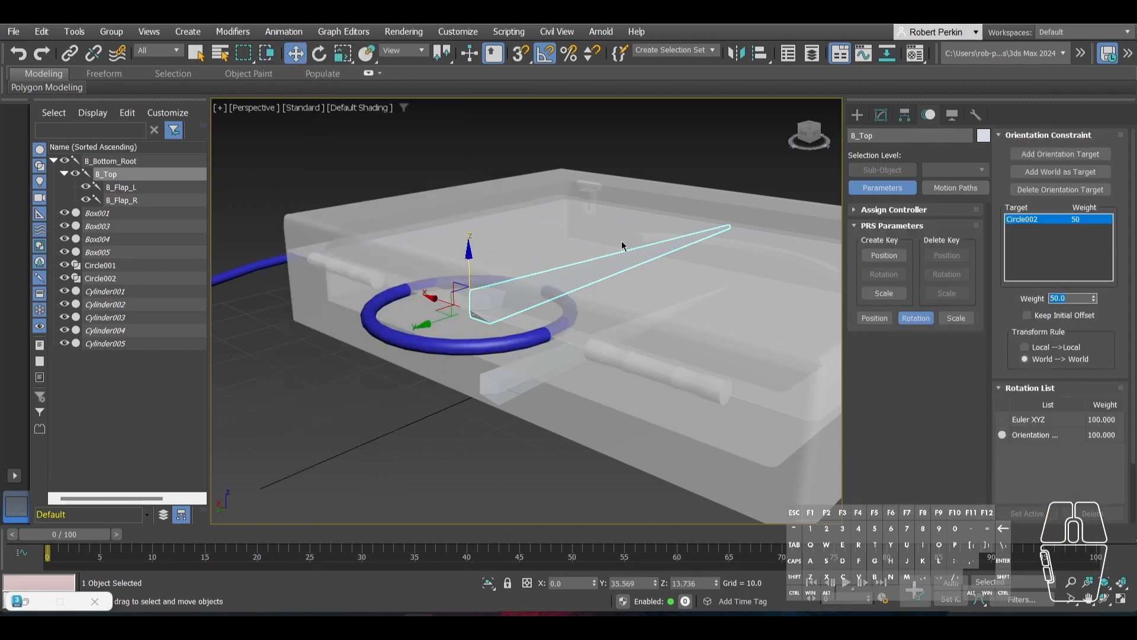
pyautogui.keyDown('alt'); pyautogui.moveTo(621, 243); pyautogui.dragTo(507, 311, button='middle'); pyautogui.keyUp('alt')
pyautogui.hotkey('ctrl', 'z')
pyautogui.hotkey('ctrl', 'z')
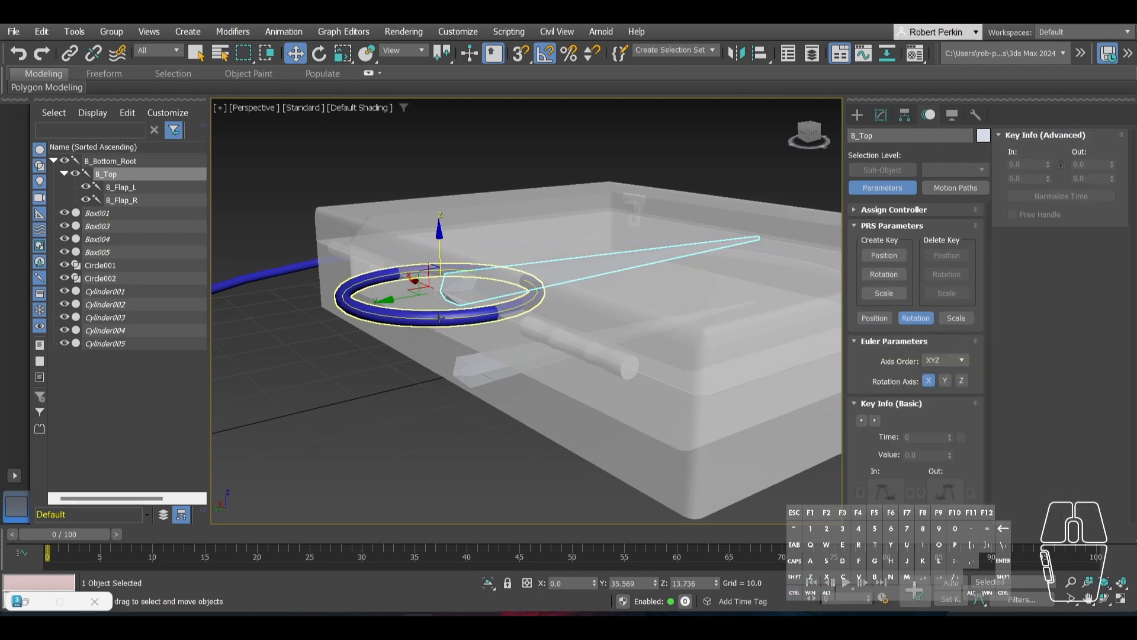
# Step: Add an Edit Poly modifier to the flat Circle002 control at the back hinge
pyautogui.rightClick(431, 321)
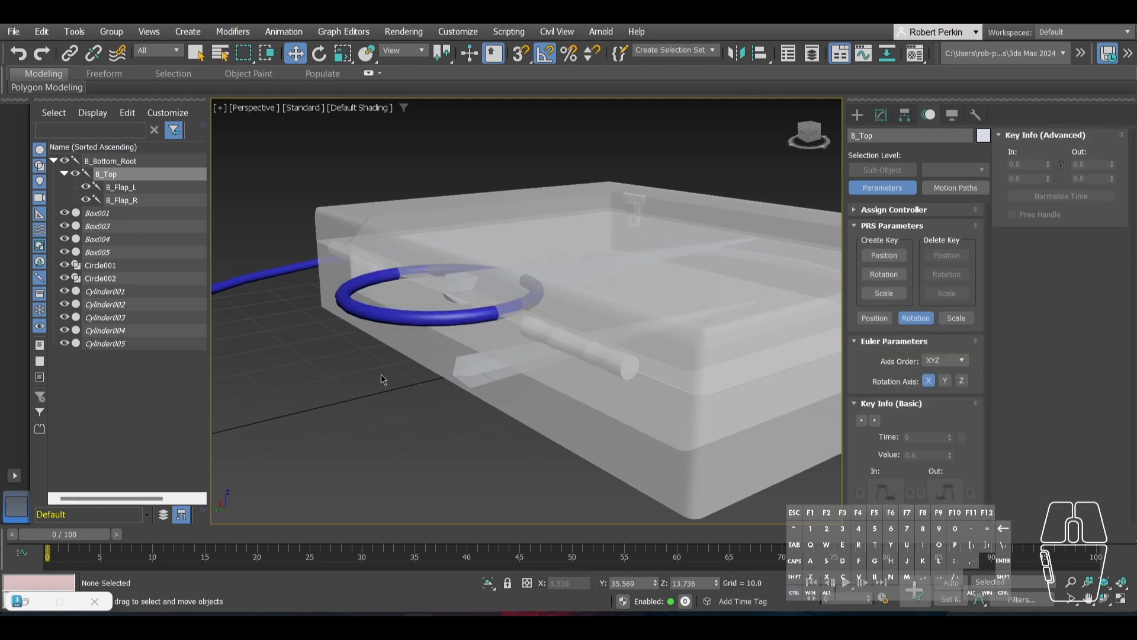
pyautogui.click(399, 320)
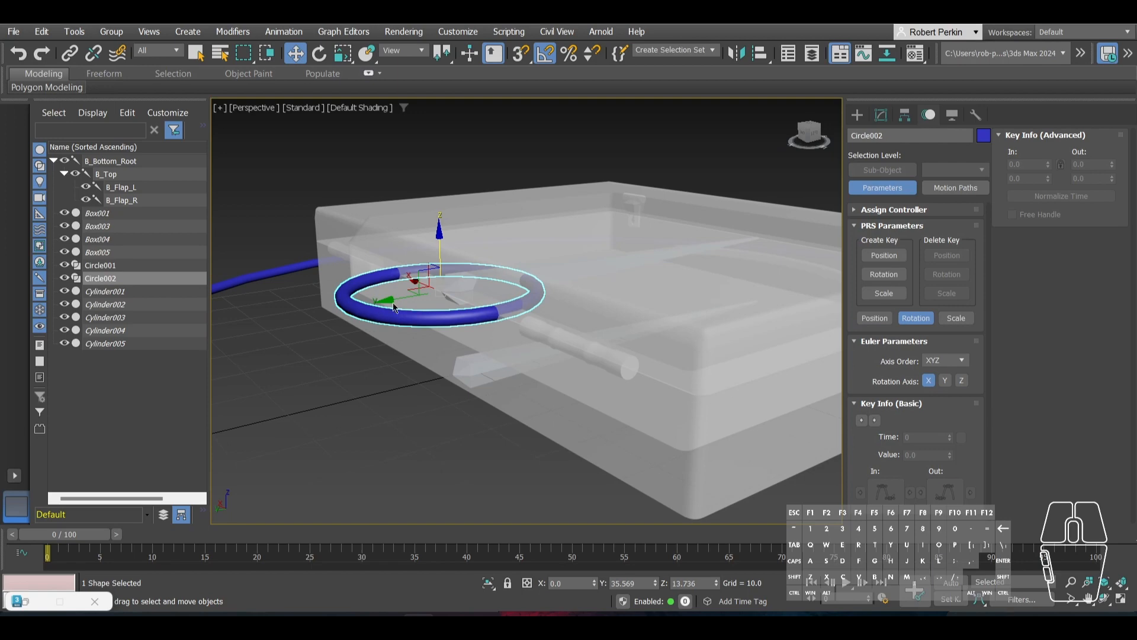
pyautogui.click(881, 115)
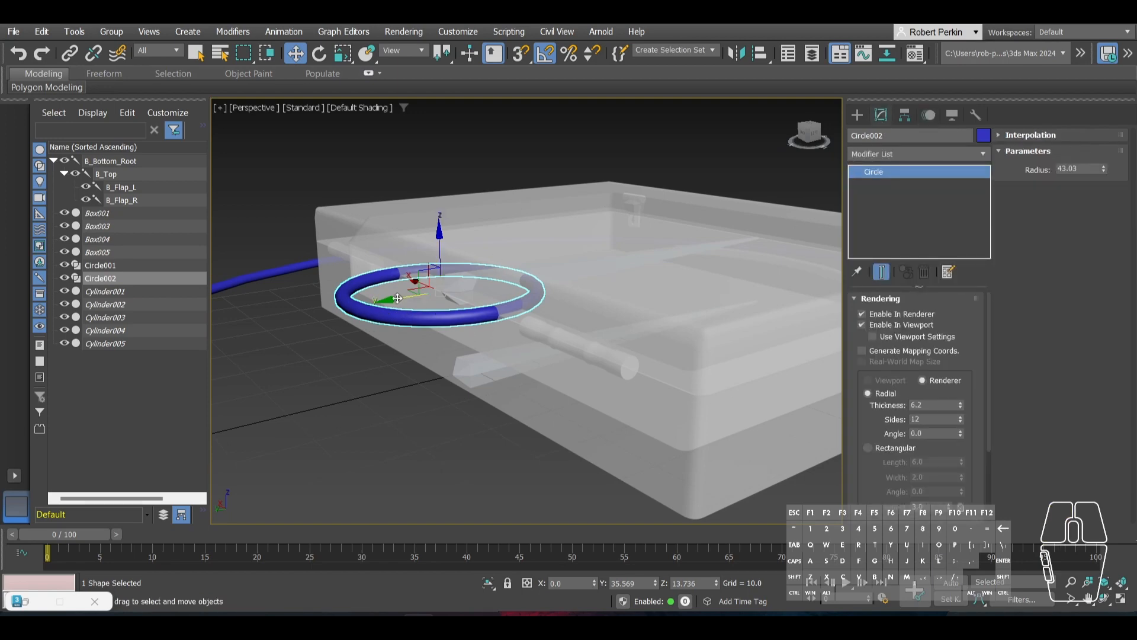
pyautogui.rightClick(394, 316)
pyautogui.moveTo(429, 509)
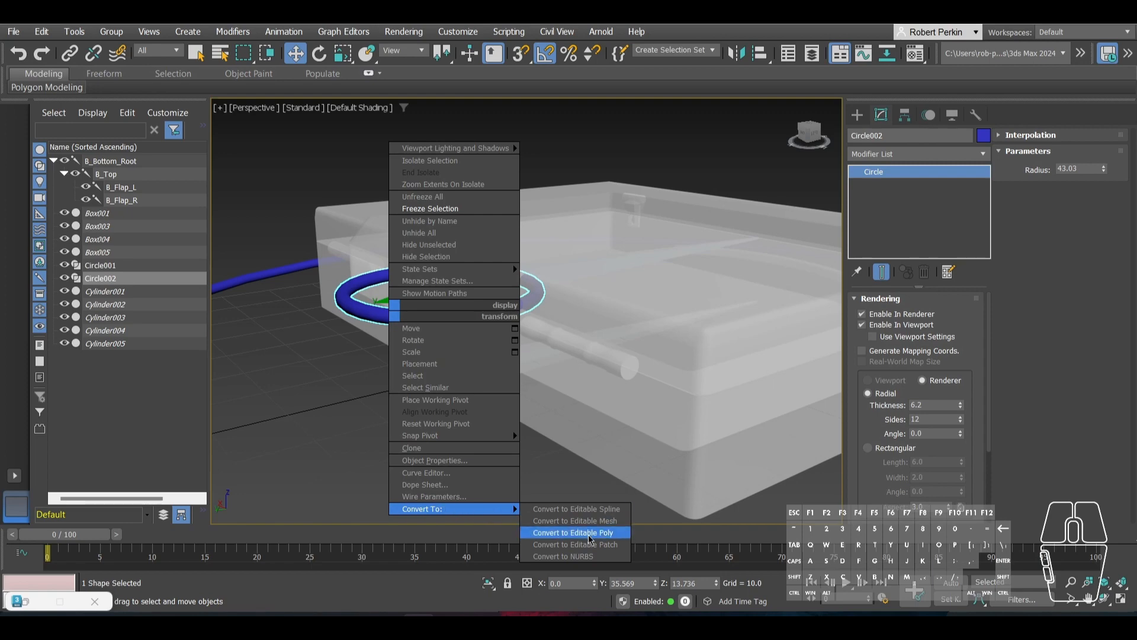
pyautogui.click(902, 155)
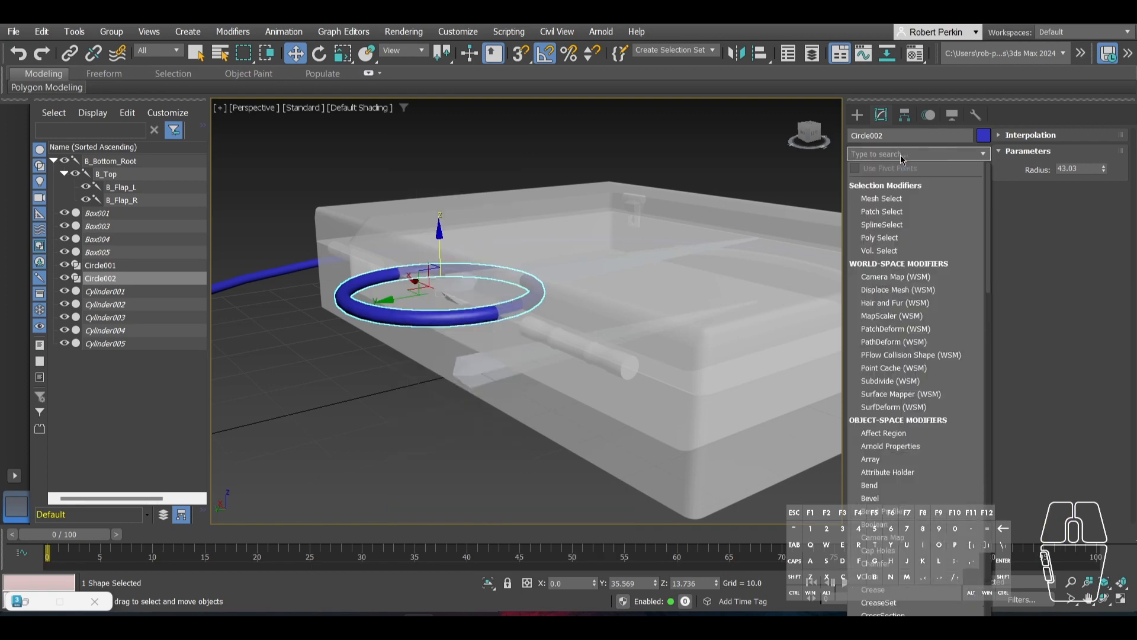
pyautogui.write('edi')
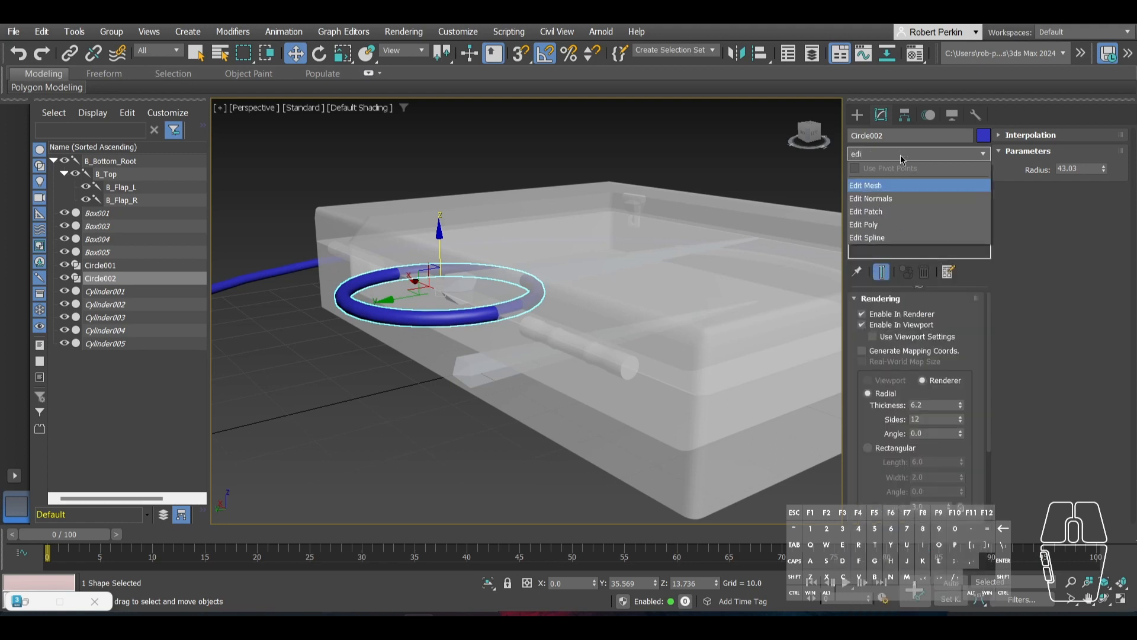
pyautogui.click(881, 223)
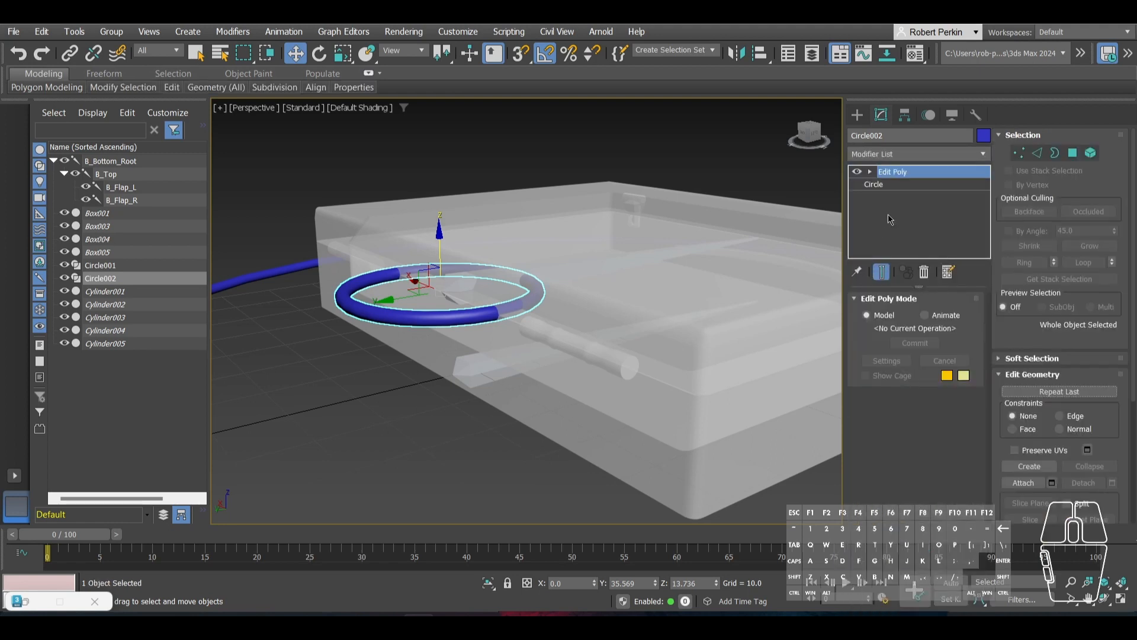
# Step: Rotate the ring of Circle002 at Element level so the geometry stands upright without turning the object's pivot
pyautogui.click(1093, 156)
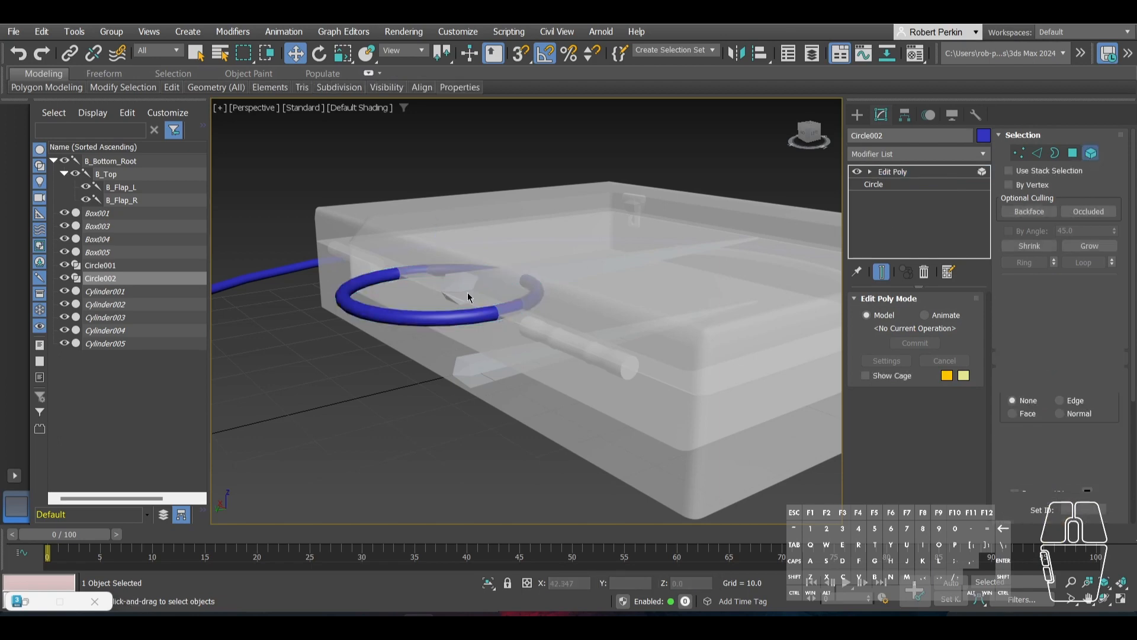
pyautogui.click(402, 315)
pyautogui.keyDown('alt'); pyautogui.moveTo(429, 283); pyautogui.dragTo(522, 307, button='middle'); pyautogui.keyUp('alt')
pyautogui.press('e')
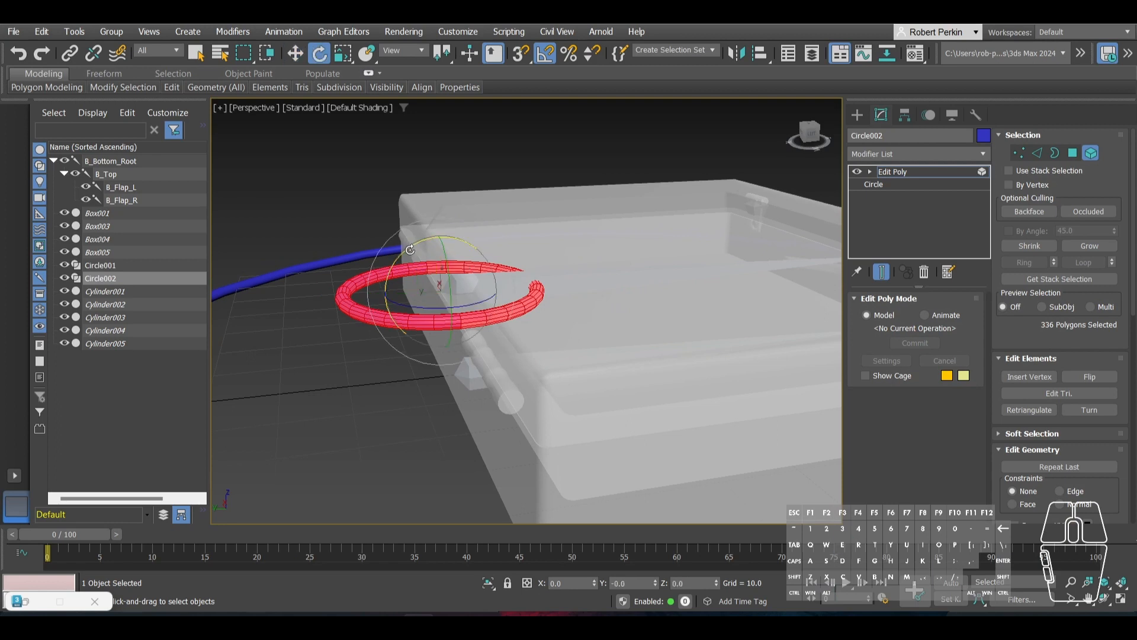
pyautogui.moveTo(410, 249); pyautogui.dragTo(467, 233)
pyautogui.hotkey('ctrl', 'z')
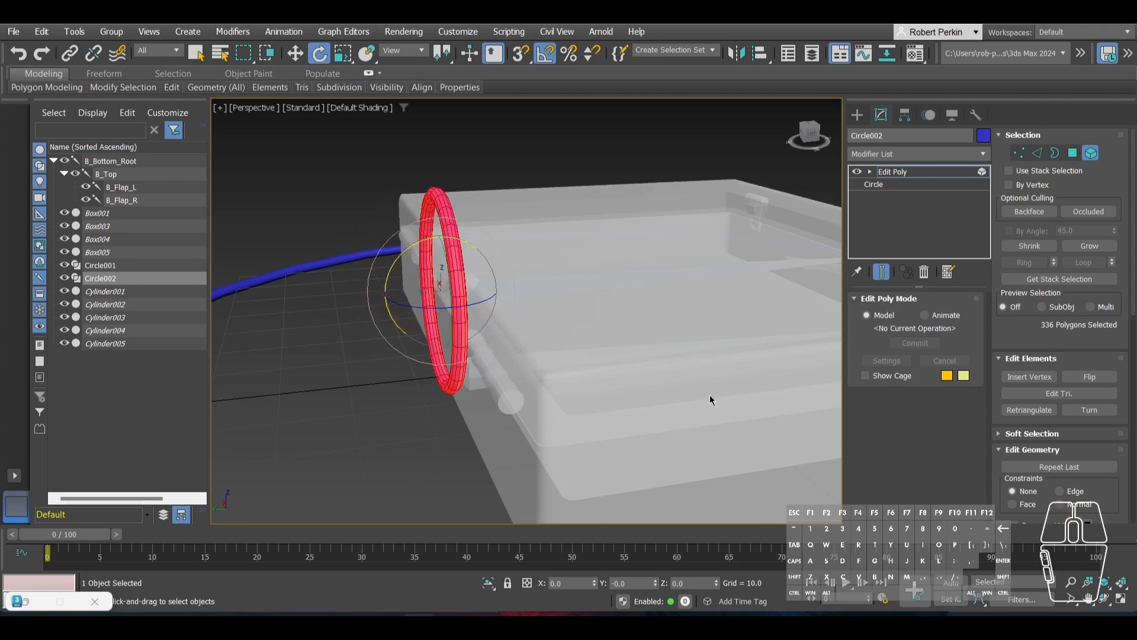
pyautogui.click(1092, 154)
# Step: Align the upright Circle002's local orientation to the B_Top bone
pyautogui.keyDown('alt'); pyautogui.moveTo(417, 294); pyautogui.dragTo(420, 282, button='middle'); pyautogui.keyUp('alt')
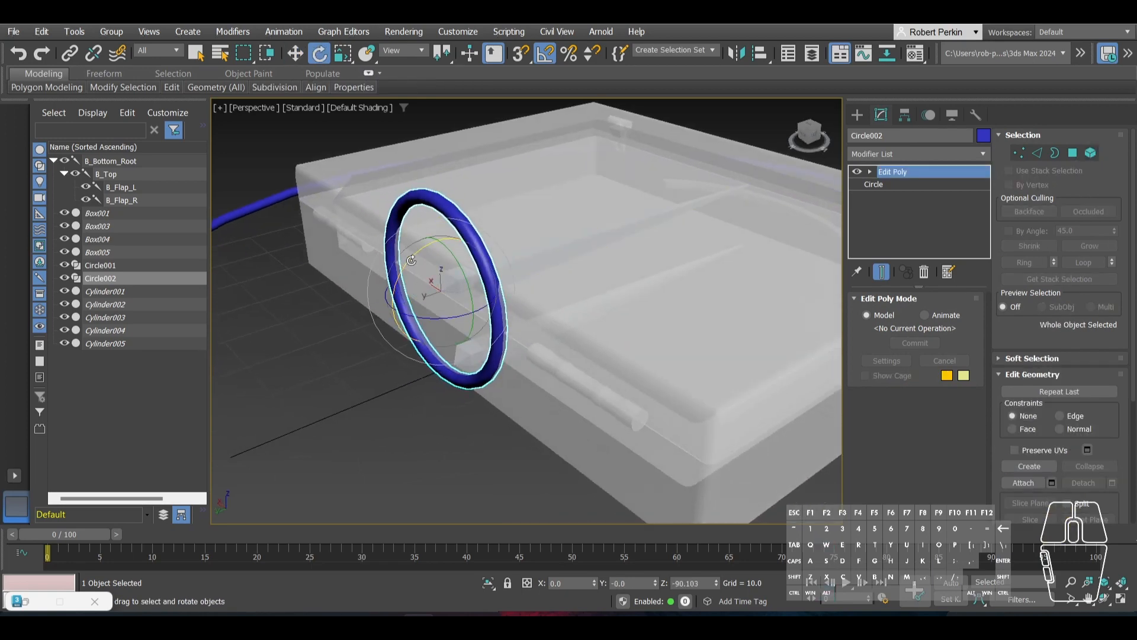
pyautogui.click(358, 338)
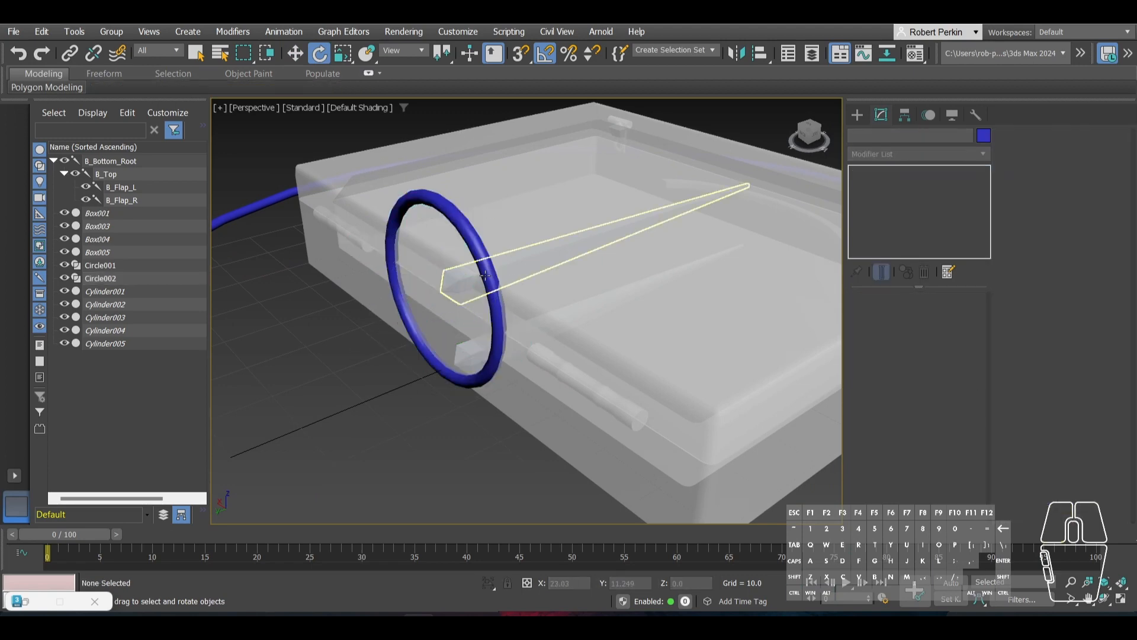
pyautogui.click(488, 262)
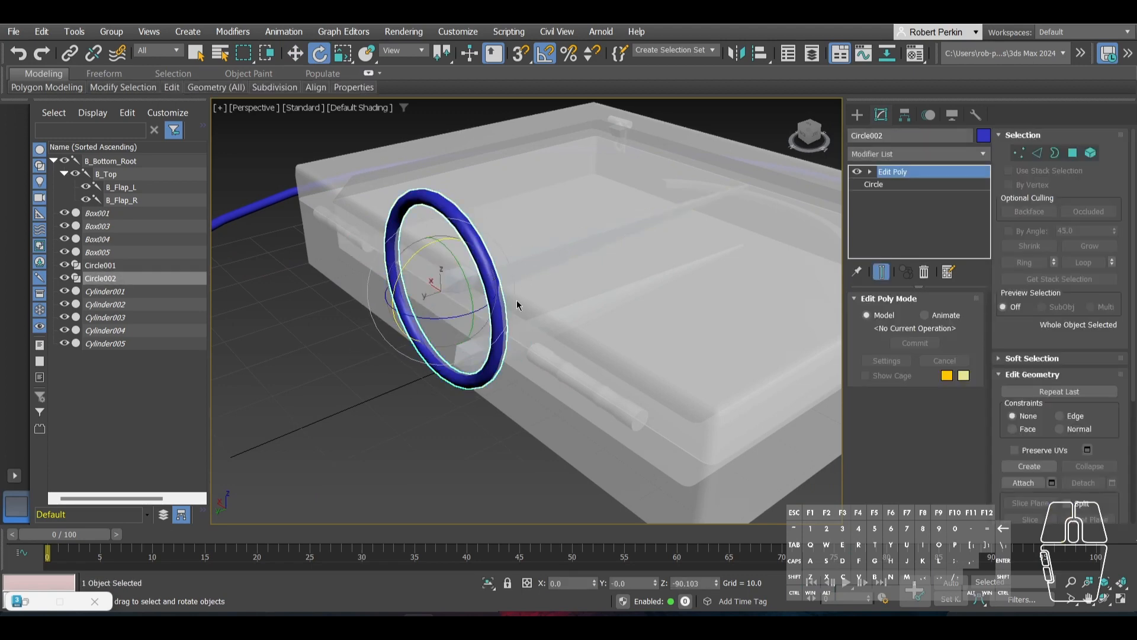
pyautogui.keyDown('alt'); pyautogui.moveTo(517, 301); pyautogui.dragTo(543, 288, button='middle'); pyautogui.keyUp('alt')
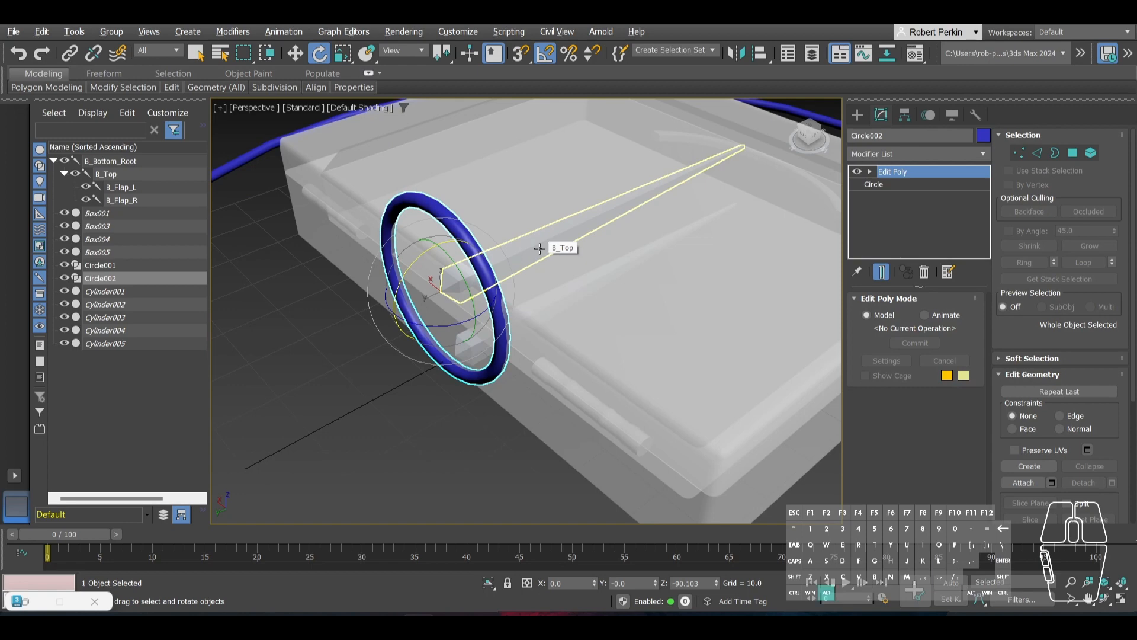
pyautogui.hotkey('alt', 'a')
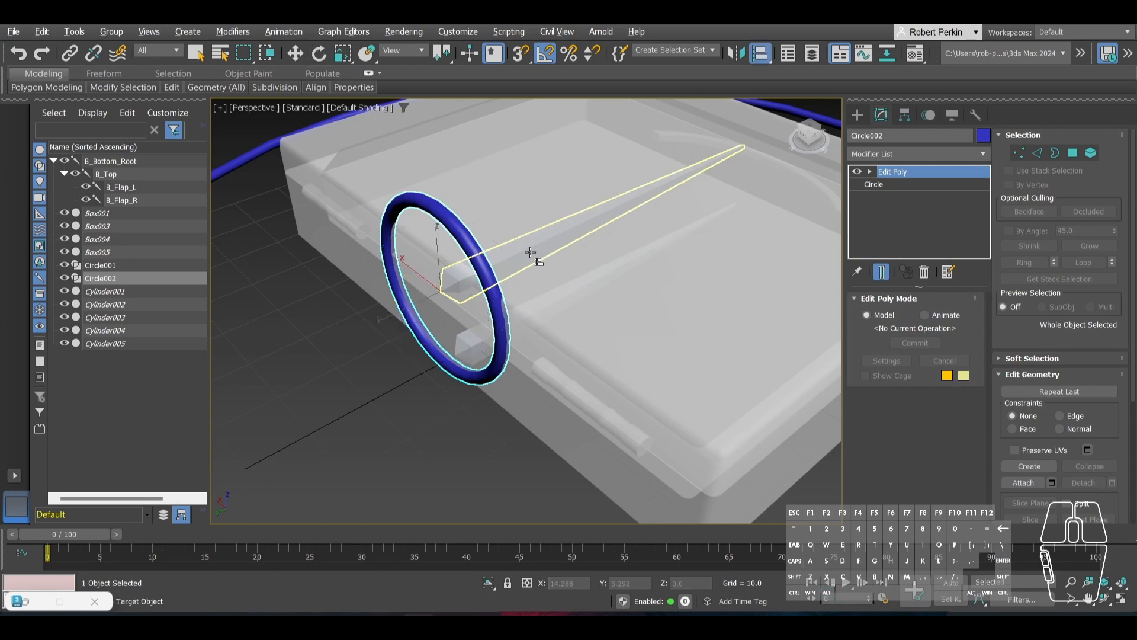
pyautogui.click(531, 253)
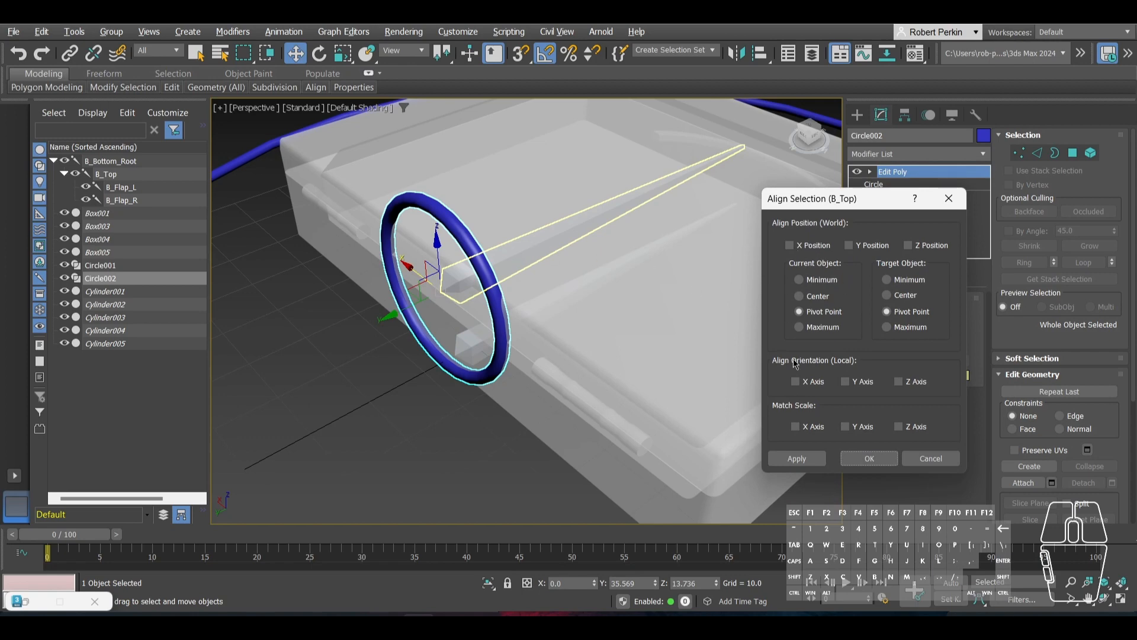
pyautogui.click(847, 382)
pyautogui.click(806, 460)
# Step: Try rotating the upright Circle002 about its hinge axis to check how it turns
pyautogui.keyDown('alt'); pyautogui.moveTo(700, 341); pyautogui.dragTo(528, 262, button='middle'); pyautogui.keyUp('alt')
pyautogui.scroll(-3, 545, 292)
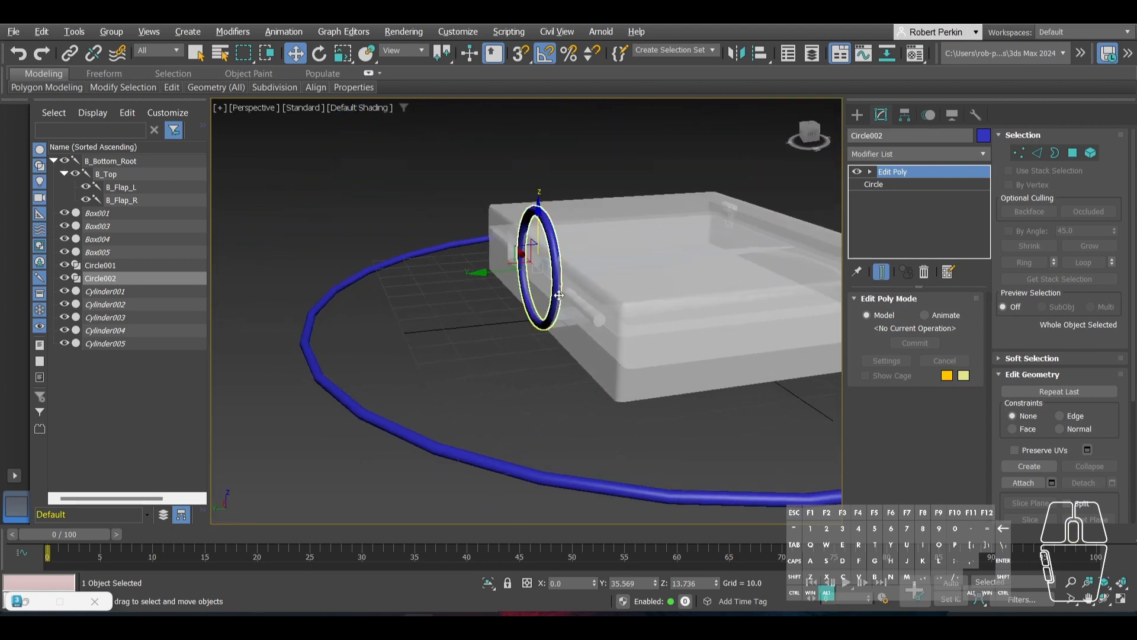
pyautogui.press('e')
pyautogui.moveTo(506, 229)
pyautogui.mouseDown()
pyautogui.moveTo(485, 261)
pyautogui.moveTo(508, 227)
pyautogui.mouseUp()
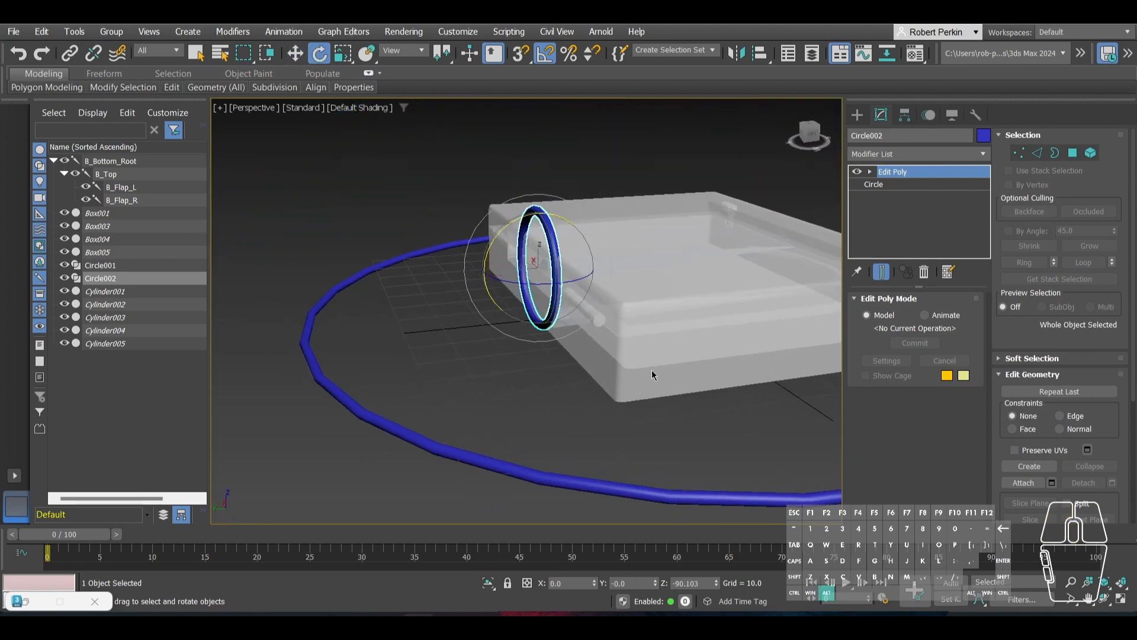
# Step: Apply an Orientation Constraint to the B_Top bone with Circle002 as its target
pyautogui.keyDown('alt'); pyautogui.moveTo(651, 375); pyautogui.dragTo(549, 287, button='middle'); pyautogui.keyUp('alt')
pyautogui.click(548, 287)
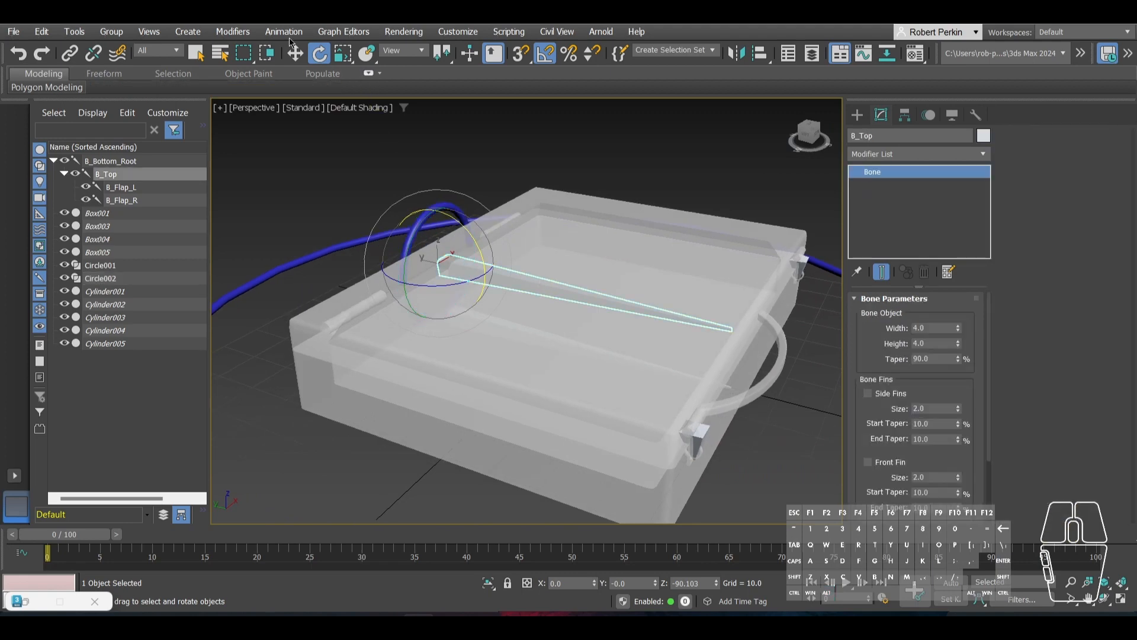
pyautogui.click(288, 34)
pyautogui.moveTo(320, 107)
pyautogui.click(450, 210)
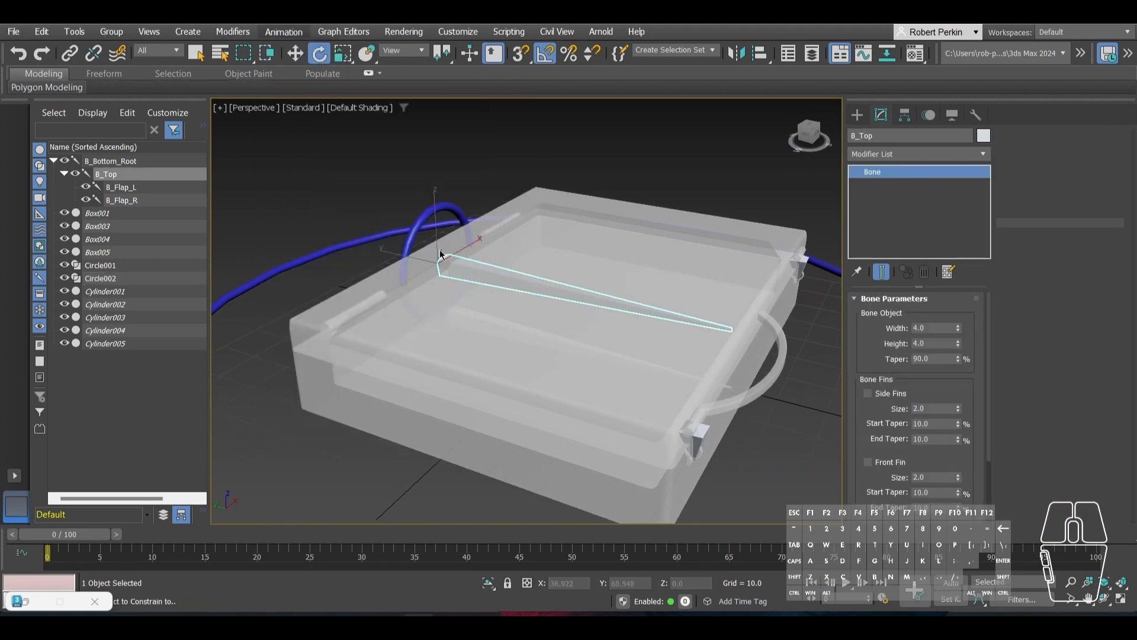
pyautogui.click(412, 234)
pyautogui.press('w')
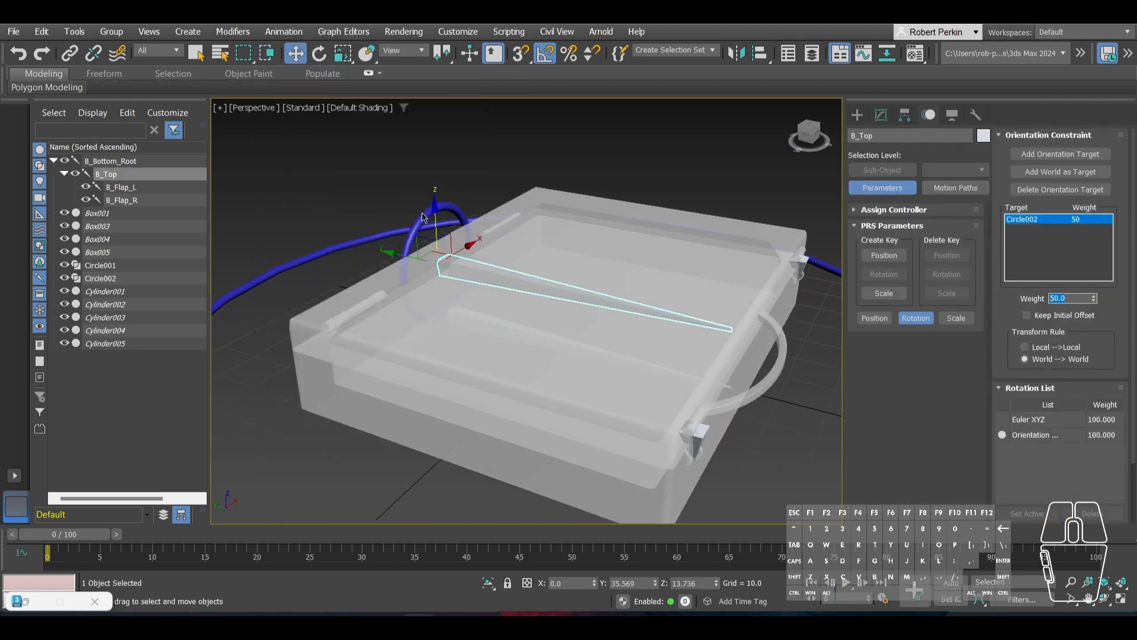
# Step: Test the lid's hinge motion by rotating Circle002 several times, undoing the test rotations
pyautogui.click(412, 234)
pyautogui.press('e')
pyautogui.moveTo(465, 233)
pyautogui.mouseDown()
pyautogui.moveTo(449, 211)
pyautogui.moveTo(488, 267)
pyautogui.moveTo(473, 223)
pyautogui.mouseUp()
pyautogui.hotkey('ctrl', 'z')
pyautogui.keyDown('alt'); pyautogui.moveTo(473, 223); pyautogui.dragTo(603, 290, button='middle'); pyautogui.keyUp('alt')
pyautogui.hotkey('ctrl', 'z')
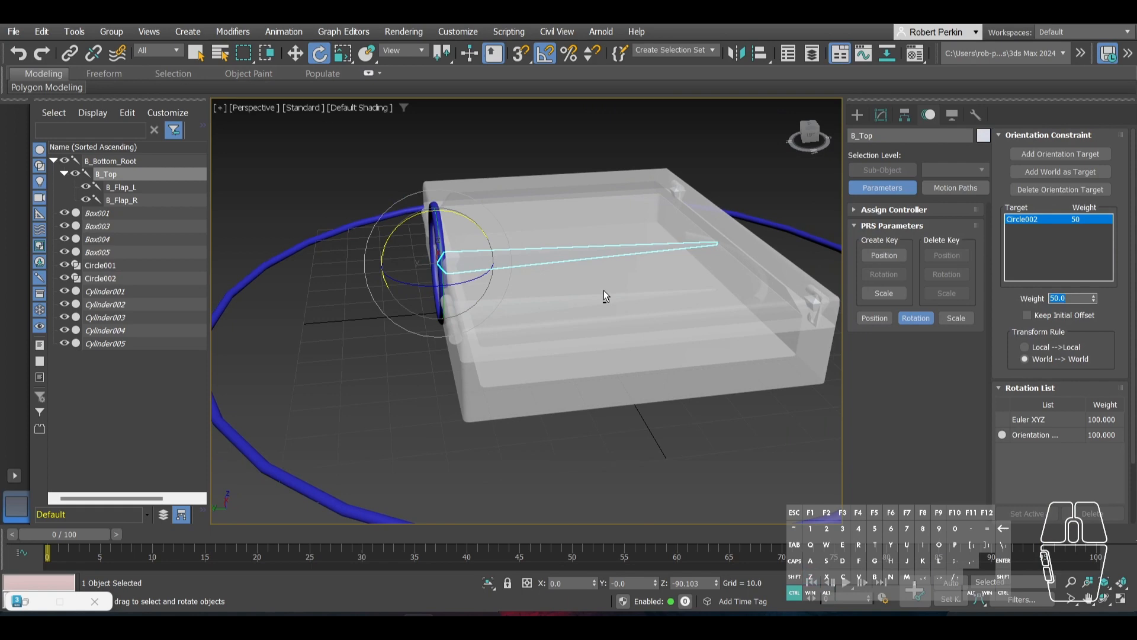
pyautogui.keyDown('alt'); pyautogui.moveTo(649, 325); pyautogui.dragTo(430, 342, button='middle'); pyautogui.keyUp('alt')
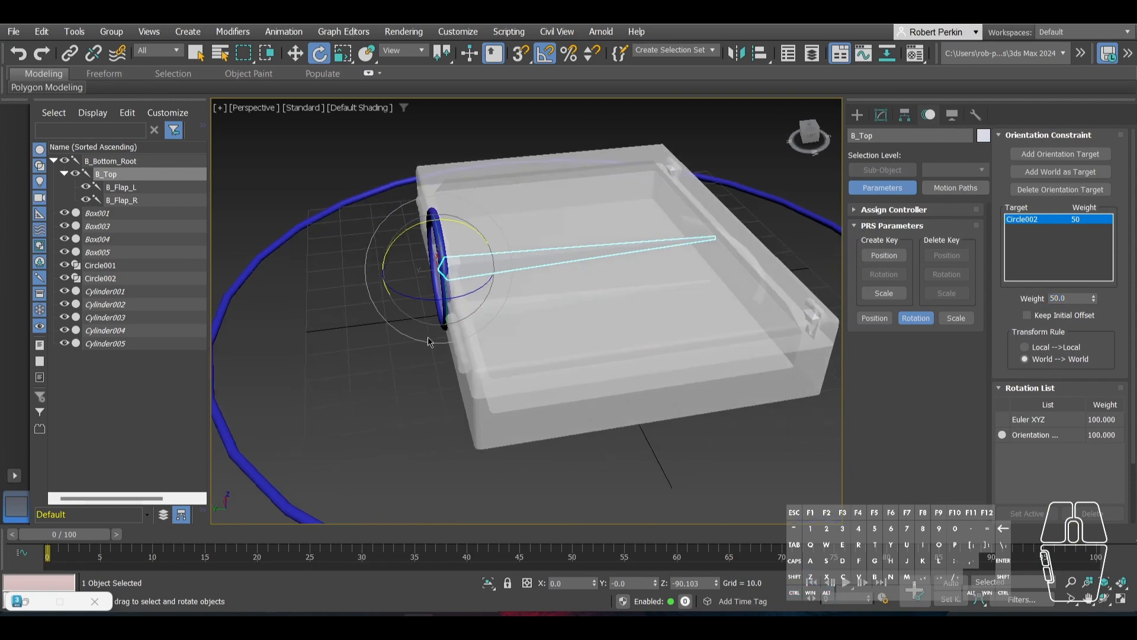
pyautogui.click(439, 285)
pyautogui.moveTo(444, 222); pyautogui.dragTo(473, 237)
pyautogui.hotkey('ctrl', 'z')
pyautogui.hotkey('ctrl', 'z')
pyautogui.hotkey('ctrl', 'z')
pyautogui.hotkey('ctrl', 'z')
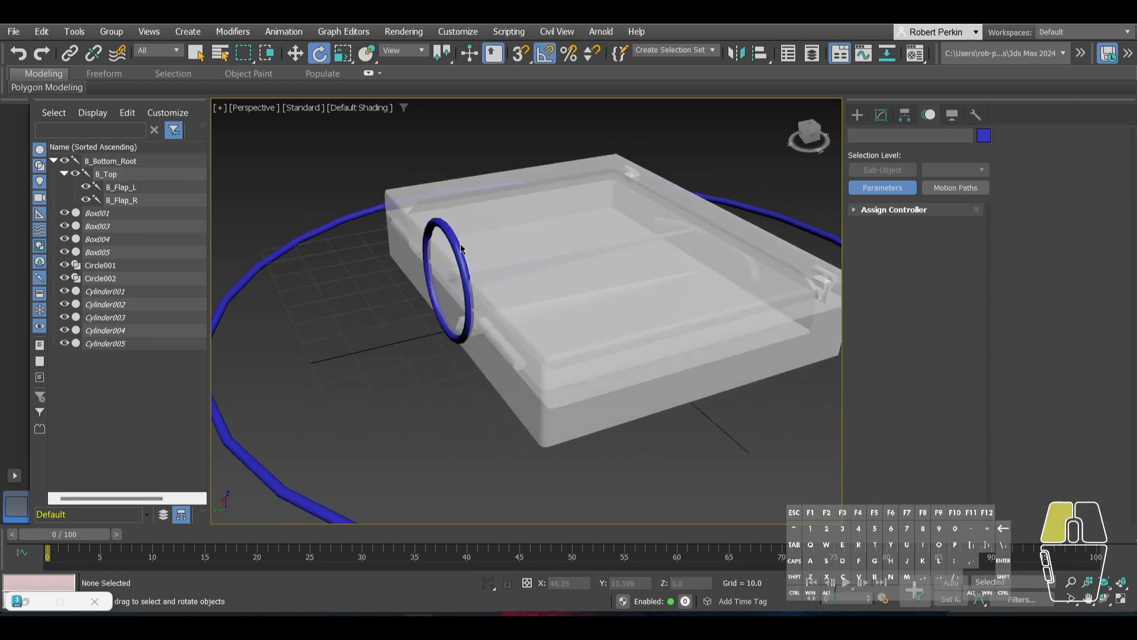
pyautogui.click(450, 264)
pyautogui.moveTo(415, 254); pyautogui.dragTo(399, 248)
pyautogui.hotkey('ctrl', 'z')
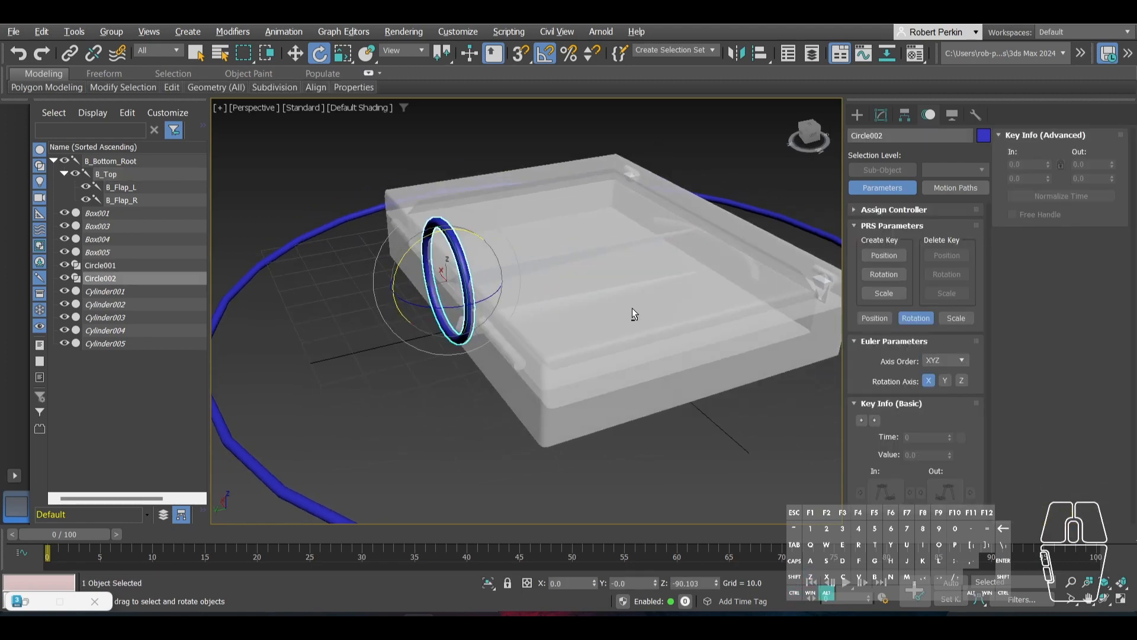
# Step: Clone Circle002 as a copy along Y to the handle side of the briefcase, at about Y -52
pyautogui.keyDown('alt'); pyautogui.moveTo(631, 308); pyautogui.dragTo(392, 250, button='middle'); pyautogui.keyUp('alt')
pyautogui.press('w')
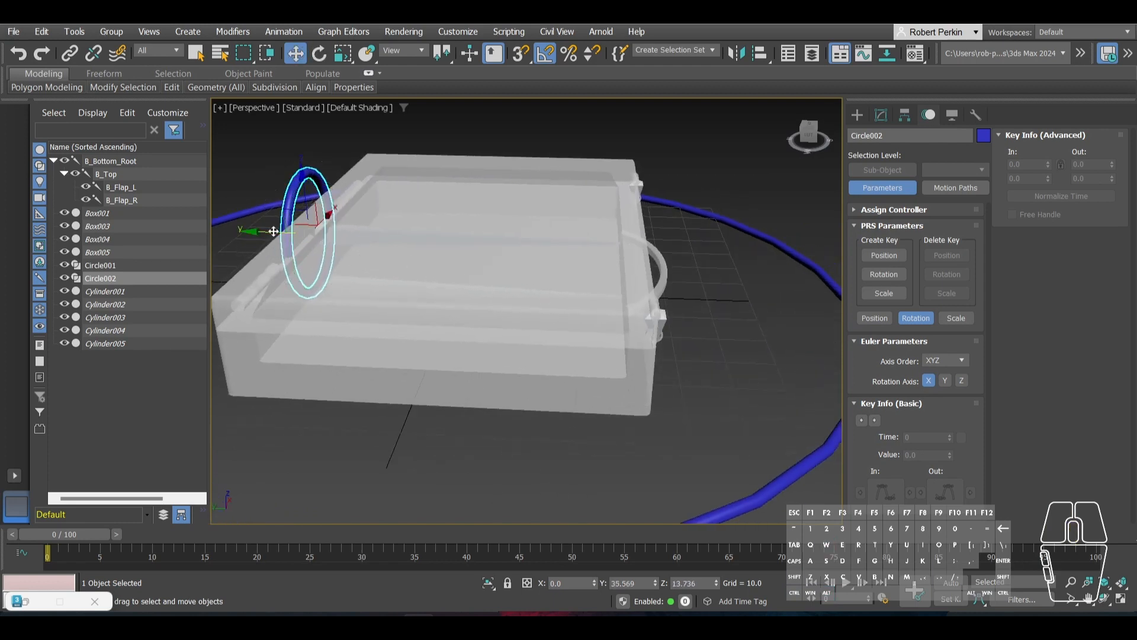
pyautogui.keyDown('shift'); pyautogui.moveTo(273, 232); pyautogui.dragTo(646, 239); pyautogui.keyUp('shift')
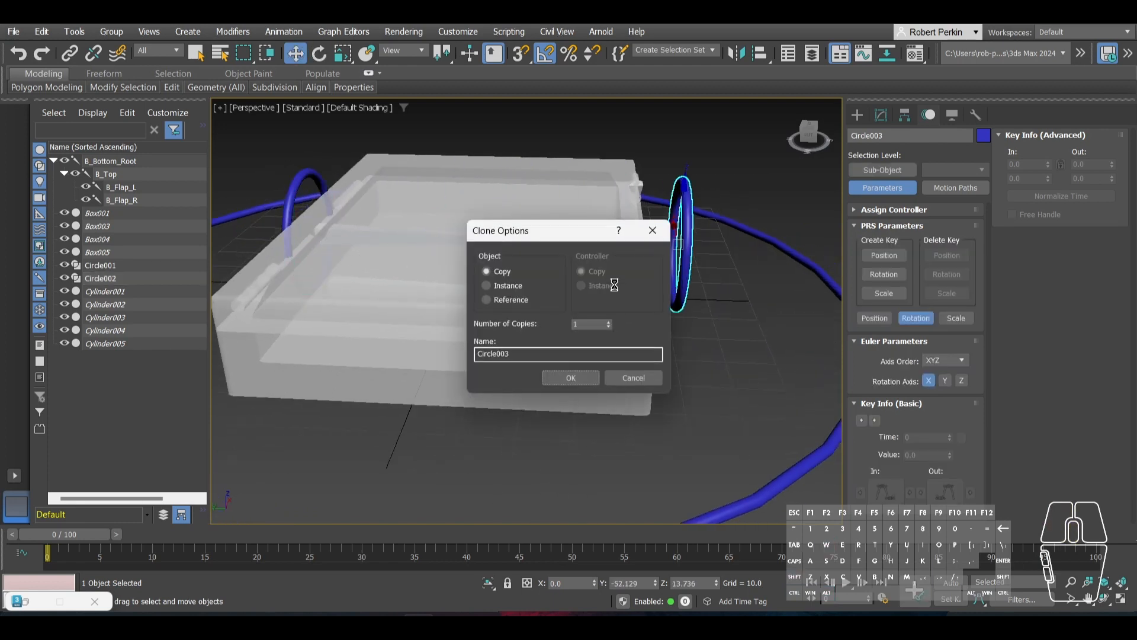
pyautogui.click(572, 377)
# Step: Scale the copied circle down uniformly to a smaller control for the flaps
pyautogui.keyDown('alt'); pyautogui.moveTo(577, 373); pyautogui.dragTo(658, 220, button='middle'); pyautogui.keyUp('alt')
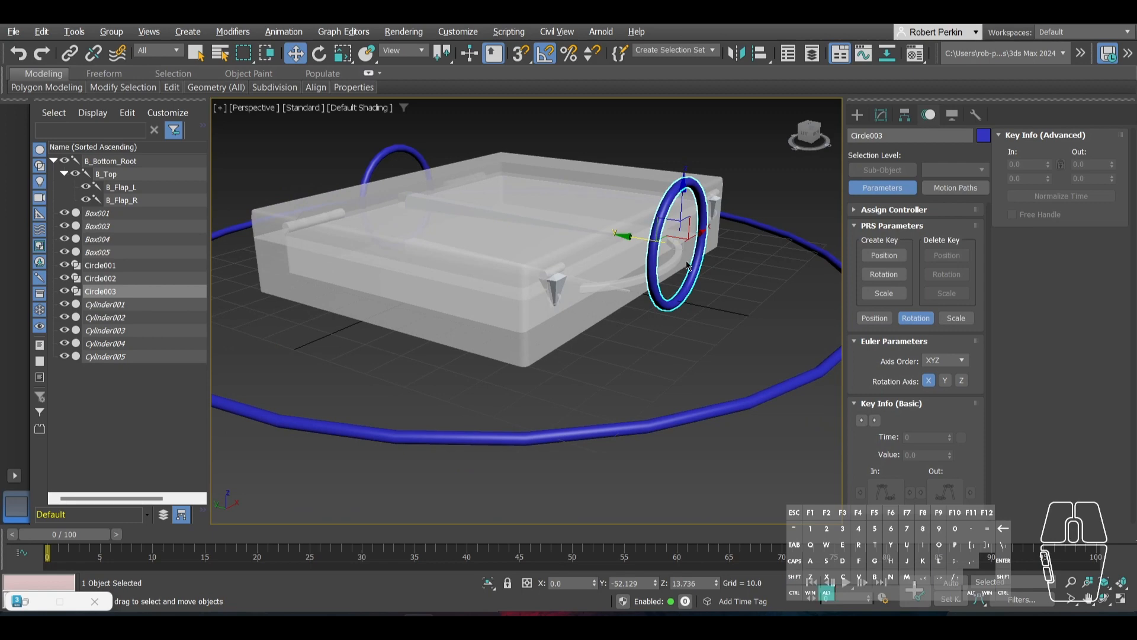
pyautogui.keyDown('alt'); pyautogui.moveTo(687, 267); pyautogui.dragTo(680, 253, button='middle'); pyautogui.keyUp('alt')
pyautogui.press('r')
pyautogui.moveTo(679, 244); pyautogui.dragTo(660, 330)
pyautogui.press('w')
# Step: Align Circle003 to the B_Flap_L bone in X, Y and Z orientation and position, pivot point to pivot point
pyautogui.scroll(6, 577, 294)
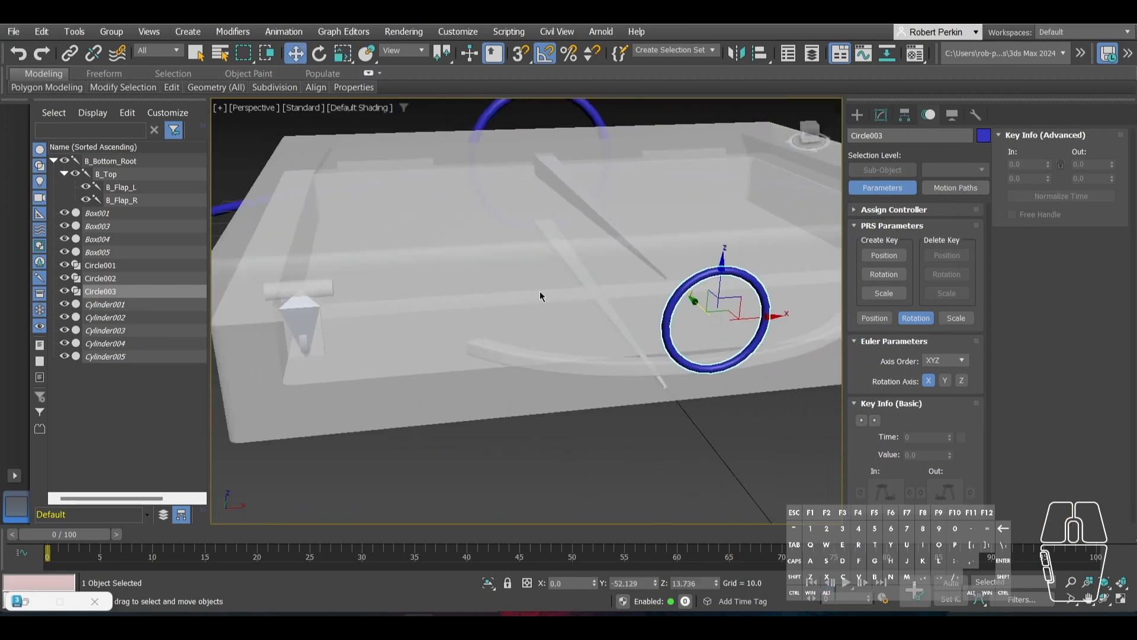
pyautogui.hotkey('alt', 'a')
pyautogui.click(301, 323)
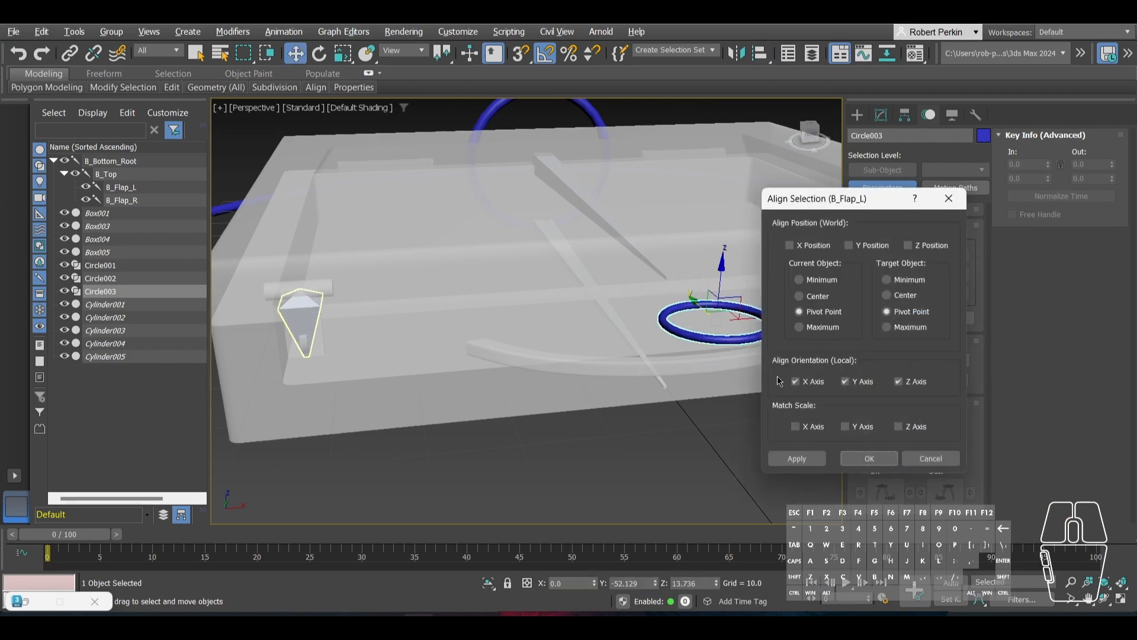
pyautogui.click(867, 458)
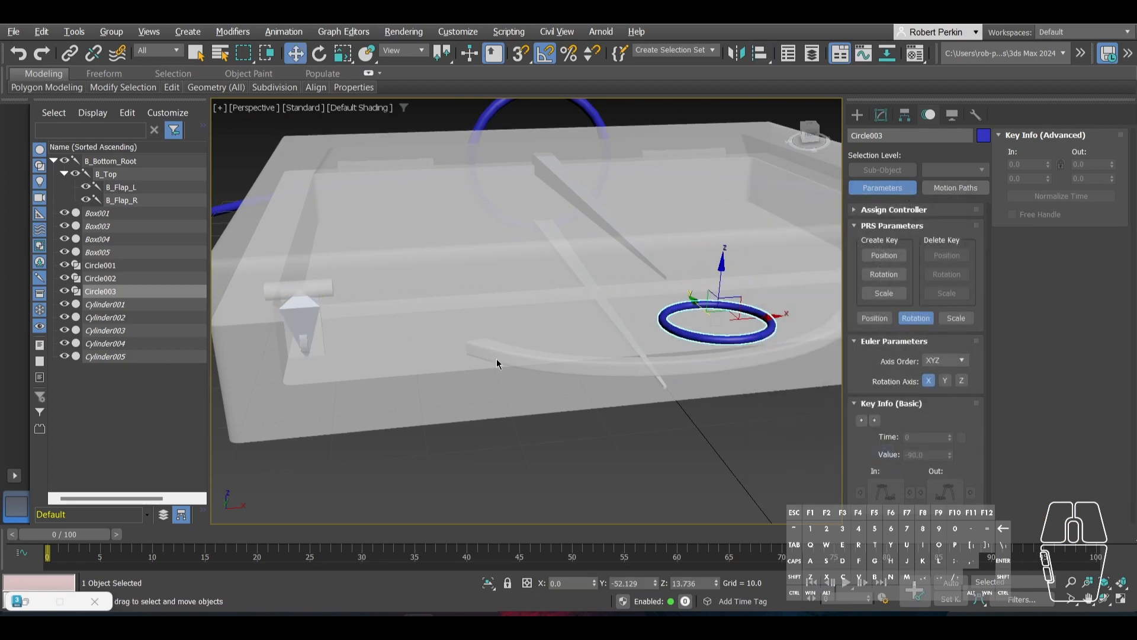
pyautogui.click(306, 314)
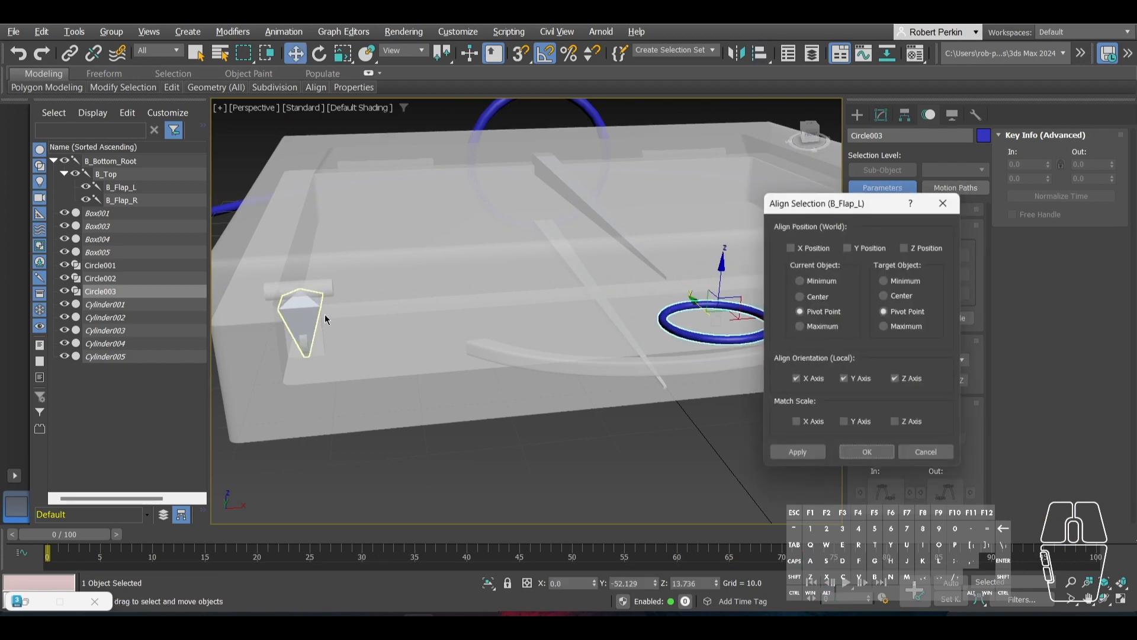
pyautogui.click(810, 245)
pyautogui.click(866, 246)
pyautogui.click(929, 246)
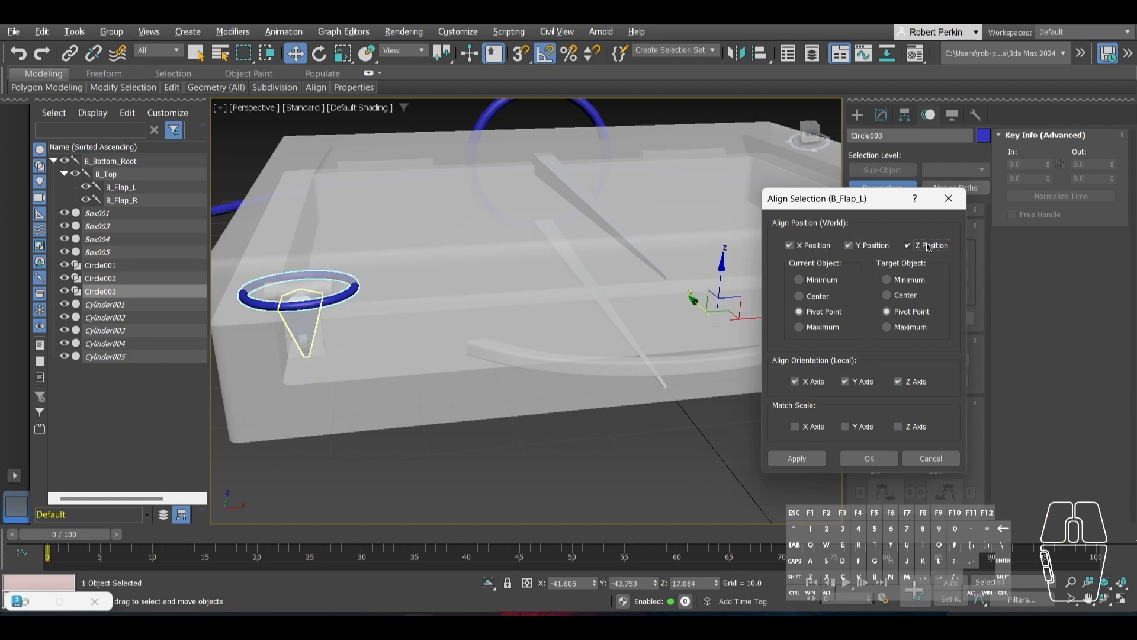
pyautogui.click(866, 459)
# Step: Try rotating Circle003 around the left flap's hinge to check how it turns
pyautogui.keyDown('alt'); pyautogui.moveTo(533, 297); pyautogui.dragTo(482, 285, button='middle'); pyautogui.keyUp('alt')
pyautogui.click(881, 115)
pyautogui.press('e')
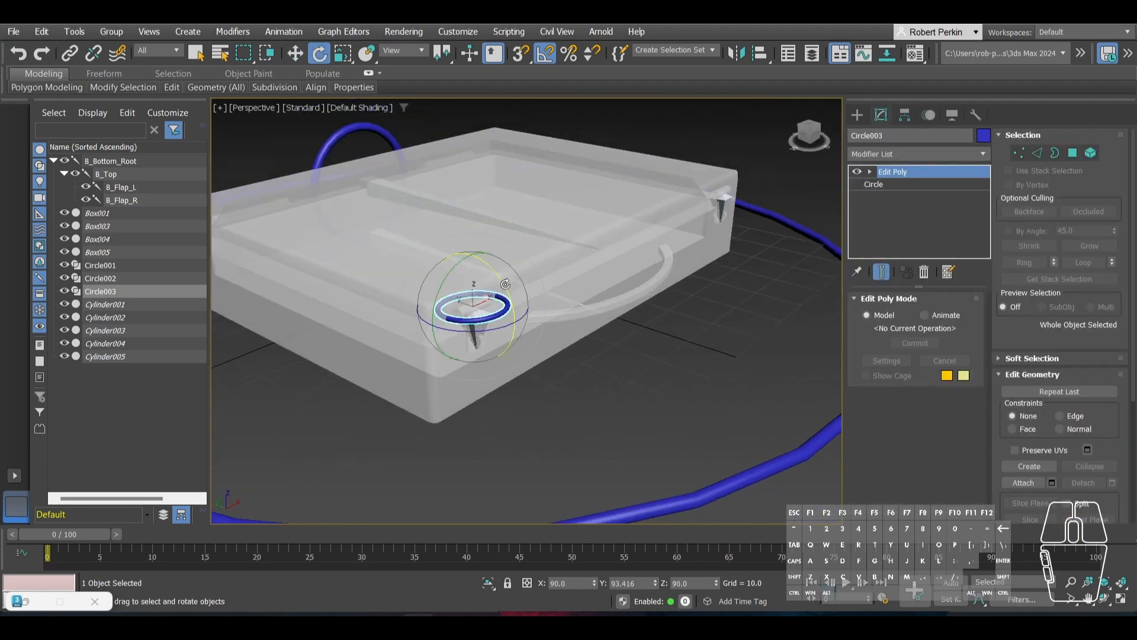
pyautogui.moveTo(506, 285)
pyautogui.mouseDown()
pyautogui.moveTo(523, 337)
pyautogui.moveTo(510, 292)
pyautogui.mouseUp()
pyautogui.keyDown('alt'); pyautogui.moveTo(753, 277); pyautogui.dragTo(810, 190, button='middle'); pyautogui.keyUp('alt')
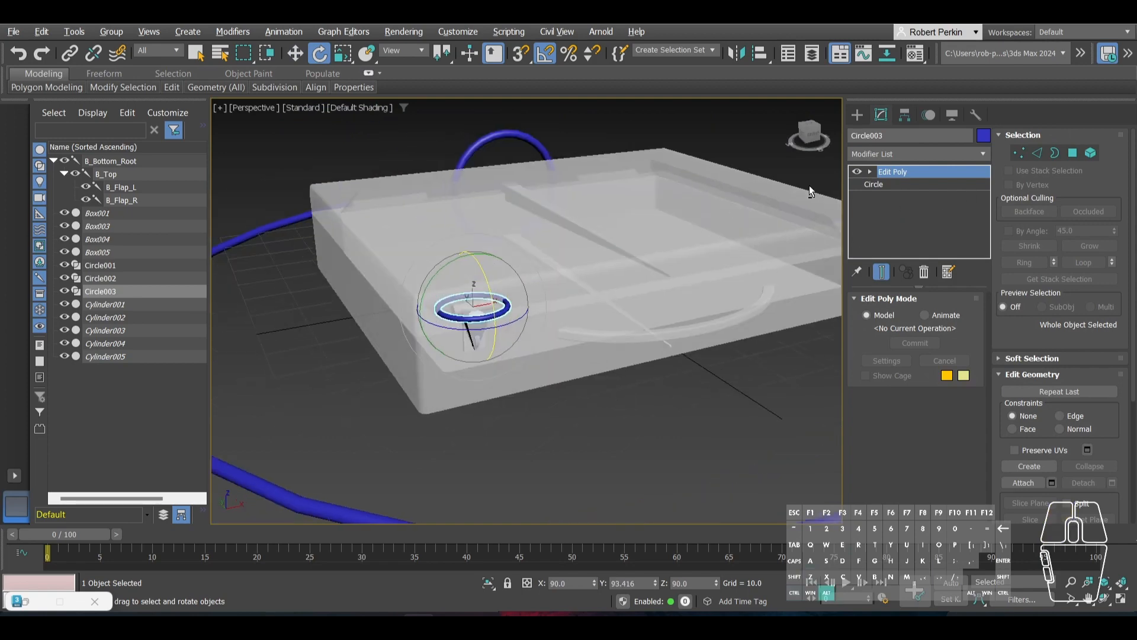
# Step: Rotate Circle003's mesh upright around the left flap bone at element level, leaving the object's pivot orientation untouched
pyautogui.click(1090, 152)
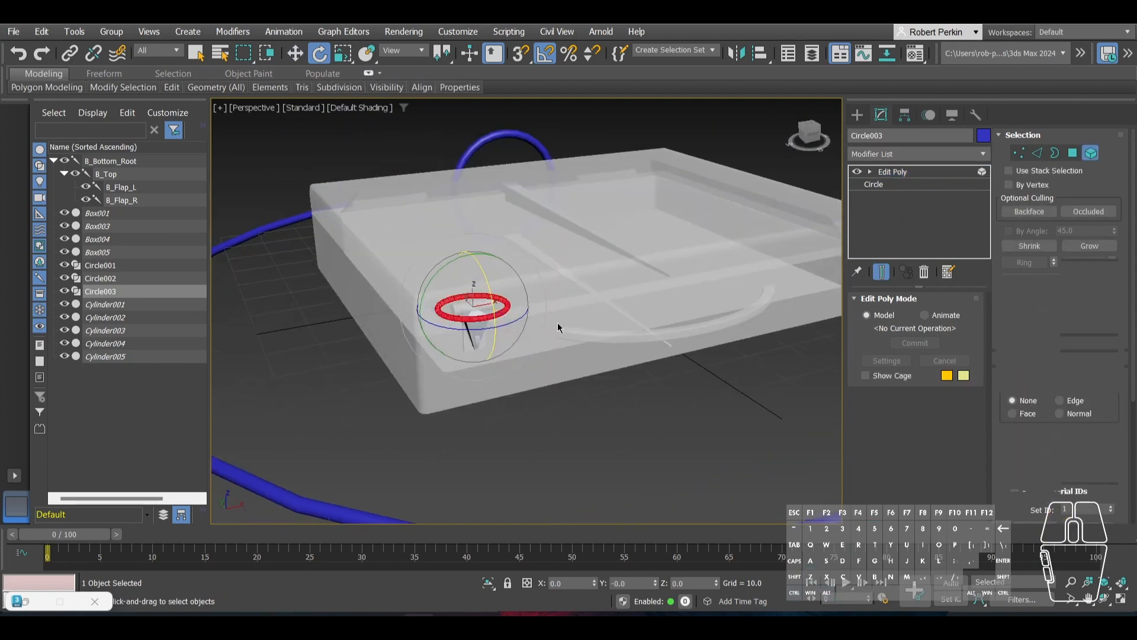
pyautogui.moveTo(488, 294); pyautogui.dragTo(506, 344)
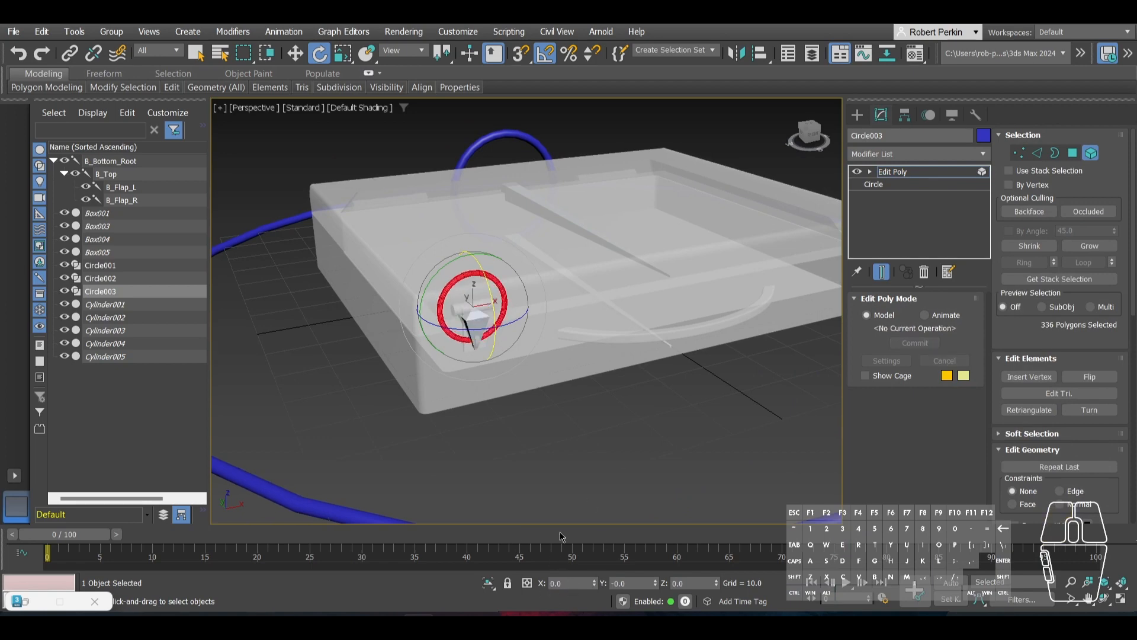
pyautogui.keyDown('alt'); pyautogui.moveTo(462, 432); pyautogui.dragTo(523, 392, button='middle'); pyautogui.keyUp('alt')
pyautogui.press('w')
pyautogui.scroll(4, 492, 324)
pyautogui.keyDown('alt'); pyautogui.moveTo(460, 323); pyautogui.dragTo(473, 367, button='middle'); pyautogui.keyUp('alt')
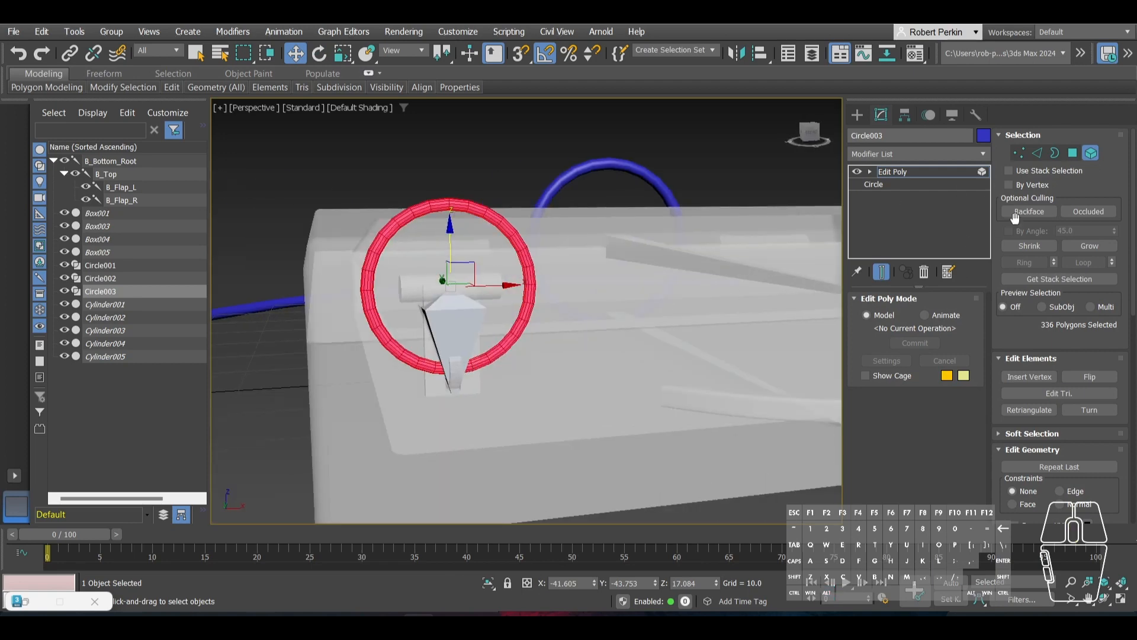
pyautogui.click(1090, 152)
# Step: Clone Circle003 as one copy along X towards the right flap, at about X -21
pyautogui.scroll(-4, 622, 317)
pyautogui.moveTo(574, 320); pyautogui.dragTo(424, 311, button='middle')
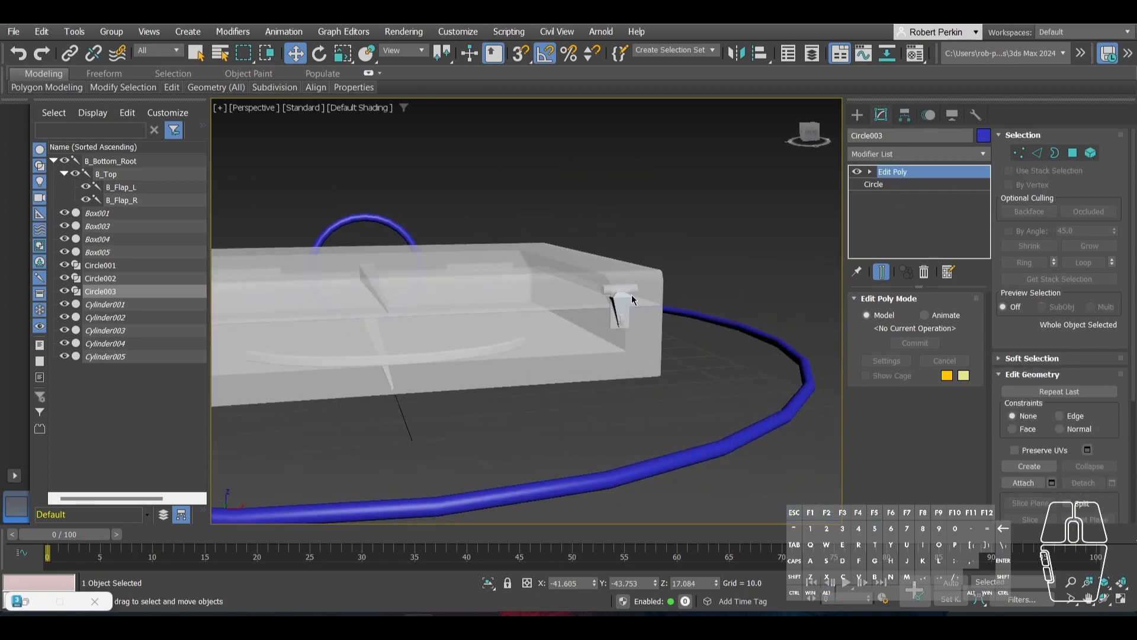
pyautogui.moveTo(632, 294); pyautogui.dragTo(586, 308, button='middle')
pyautogui.scroll(5, 586, 307)
pyautogui.scroll(-4, 587, 308)
pyautogui.click(570, 320)
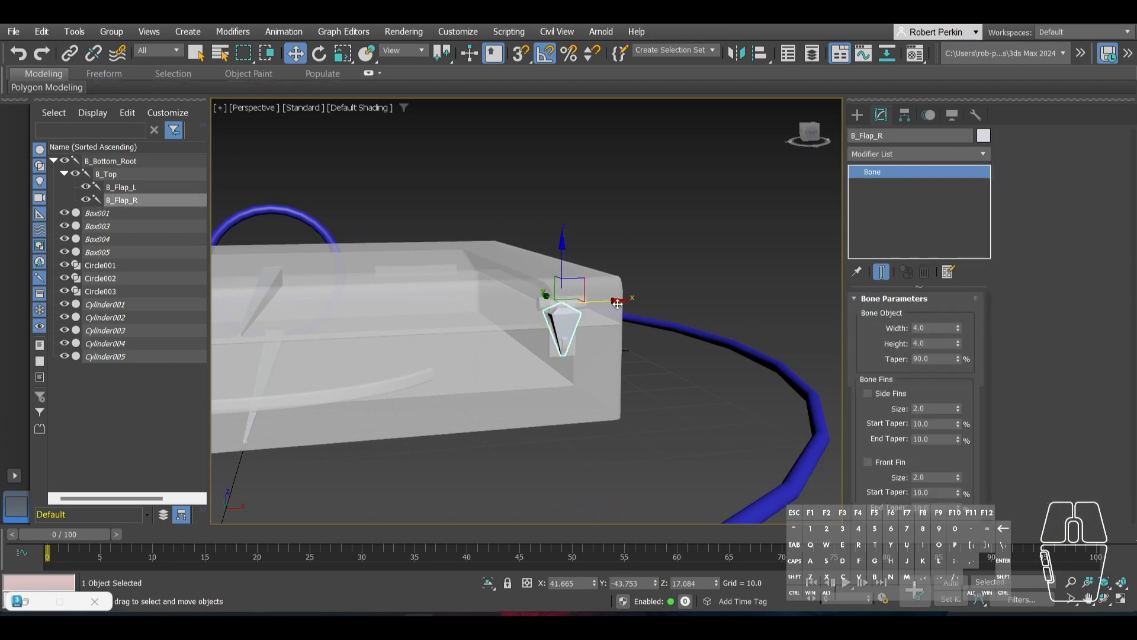
pyautogui.scroll(-4, 604, 345)
pyautogui.moveTo(311, 355); pyautogui.dragTo(485, 343, button='middle')
pyautogui.click(422, 301)
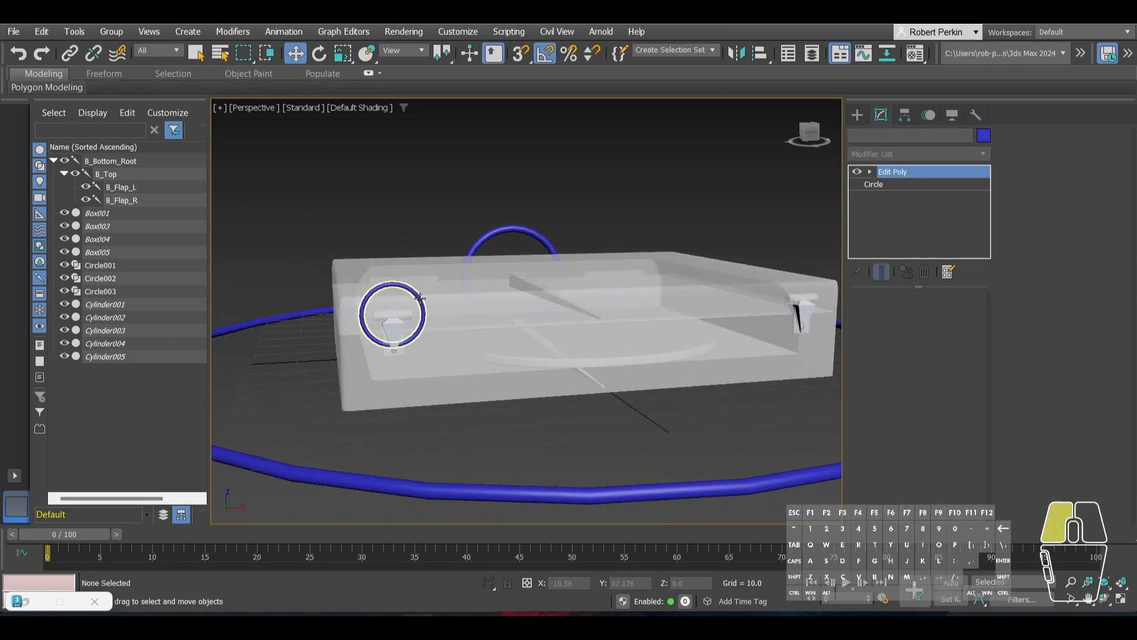
pyautogui.keyDown('shift'); pyautogui.moveTo(442, 322); pyautogui.dragTo(518, 322); pyautogui.keyUp('shift')
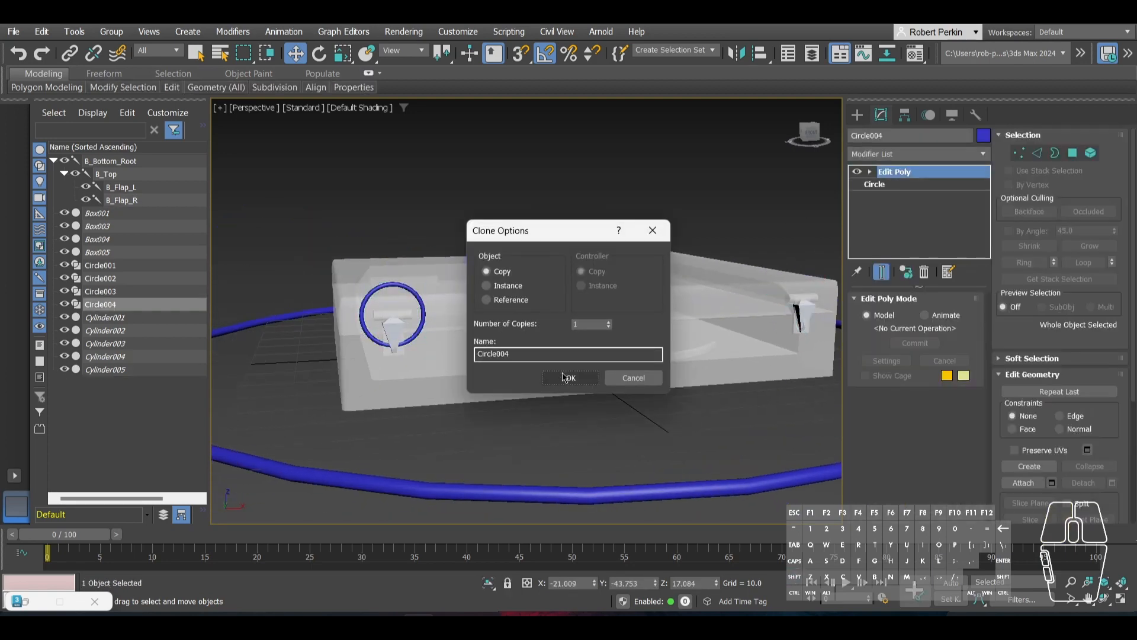
pyautogui.click(592, 374)
# Step: Align Circle004 to the B_Flap_R bone in X, Y and Z position and orientation, pivot point to pivot point
pyautogui.keyDown('alt'); pyautogui.moveTo(697, 369); pyautogui.dragTo(728, 333, button='middle'); pyautogui.keyUp('alt')
pyautogui.hotkey('alt', 'a')
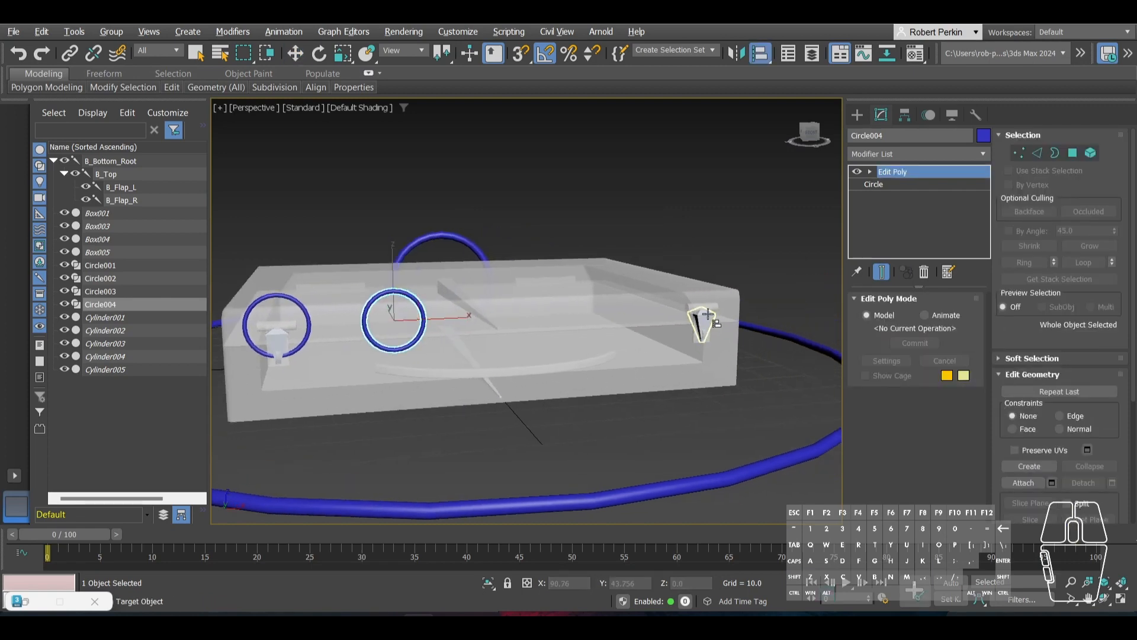
pyautogui.click(703, 315)
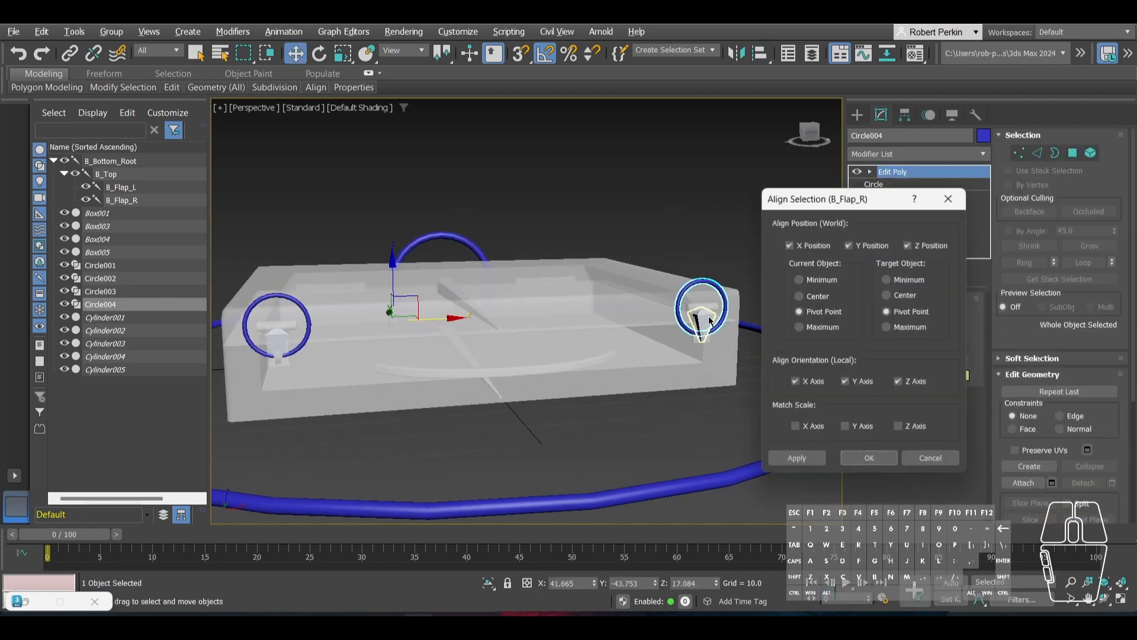
pyautogui.click(863, 456)
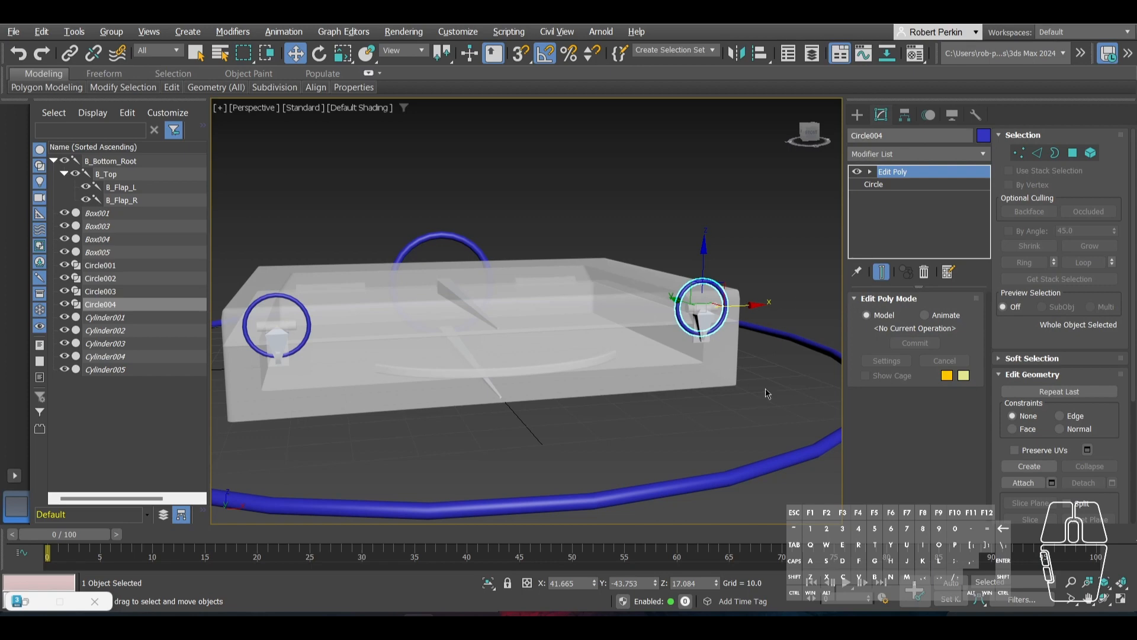
pyautogui.click(789, 391)
# Step: Set the object color of the lid control Circle002 to green
pyautogui.keyDown('alt'); pyautogui.moveTo(513, 384); pyautogui.dragTo(425, 351, button='middle'); pyautogui.keyUp('alt')
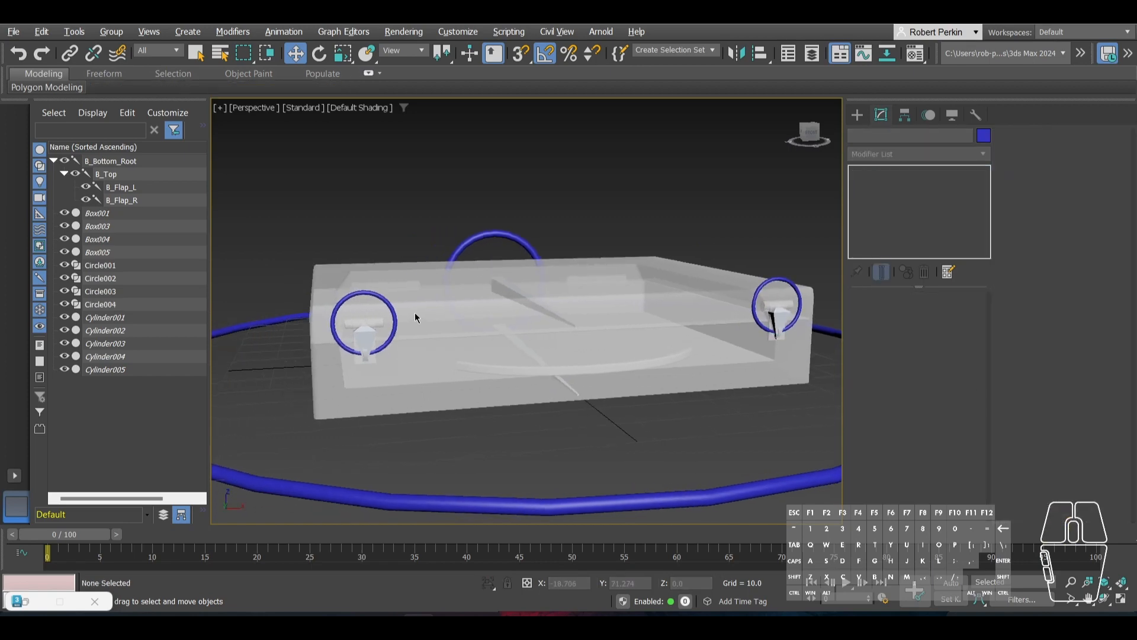
pyautogui.click(490, 236)
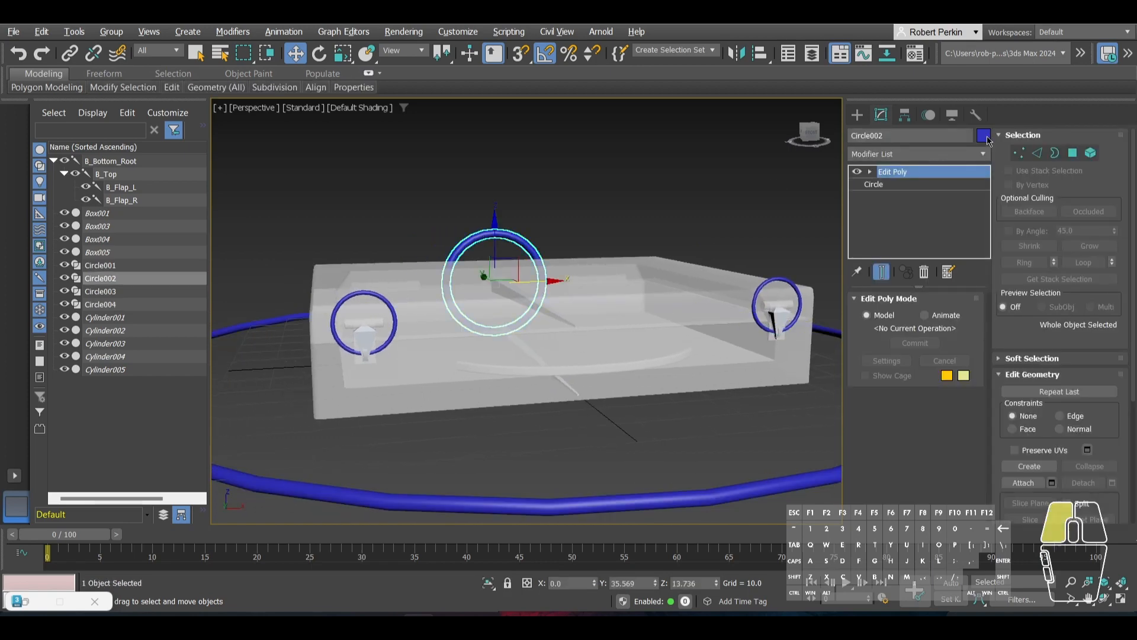
pyautogui.click(985, 137)
pyautogui.click(549, 306)
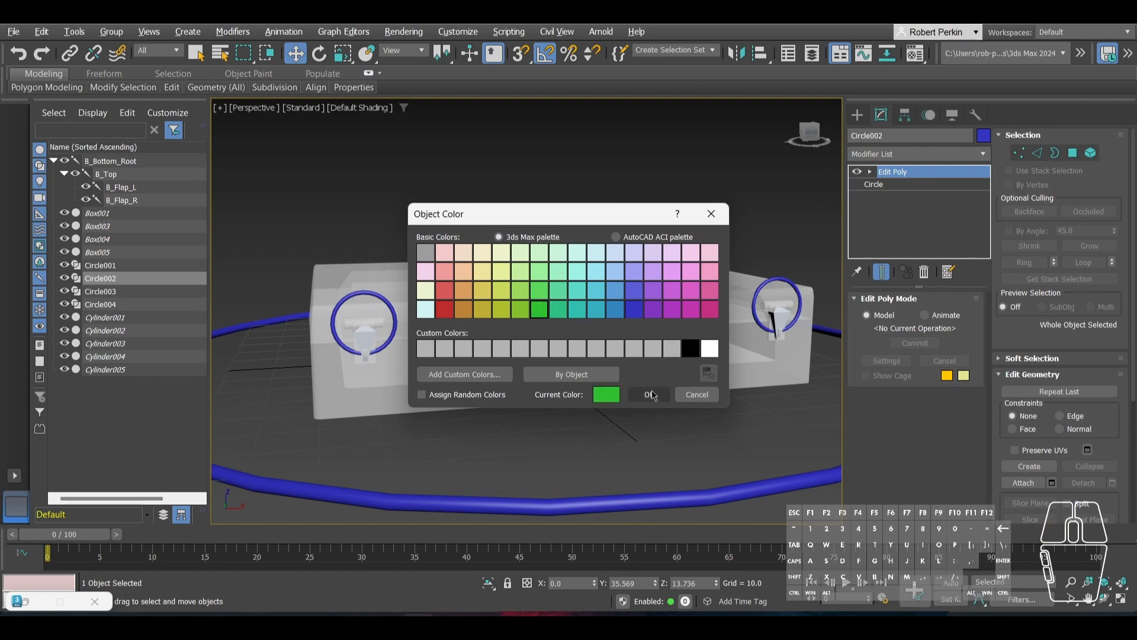
pyautogui.click(648, 394)
# Step: Set the object color of both flap controls, Circle003 and Circle004, to red
pyautogui.click(332, 323)
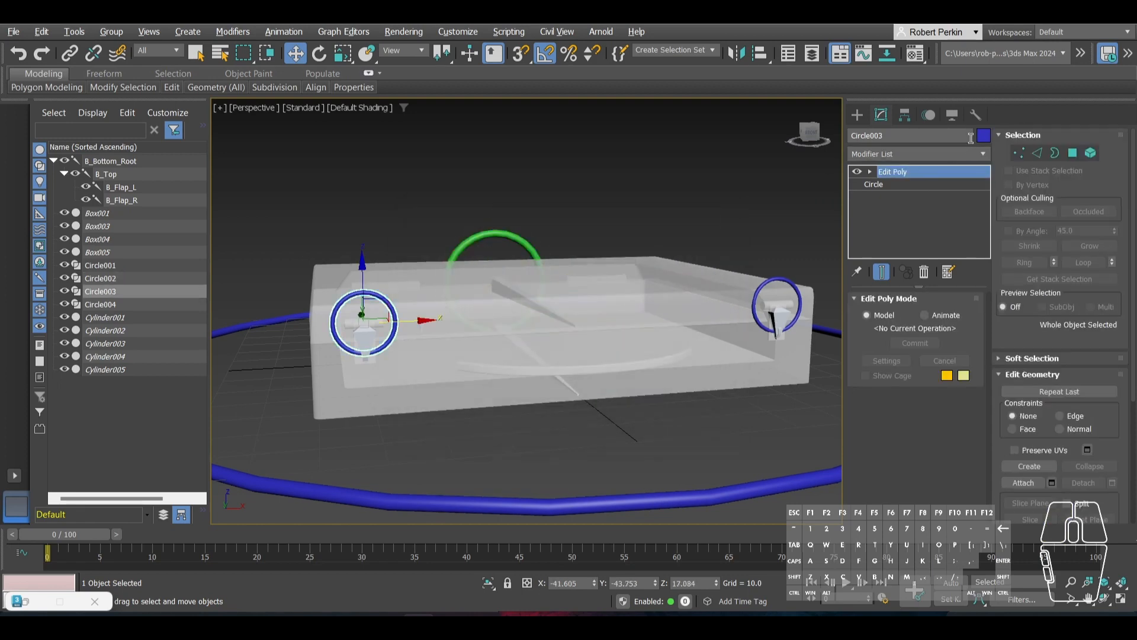
pyautogui.click(984, 136)
pyautogui.click(452, 309)
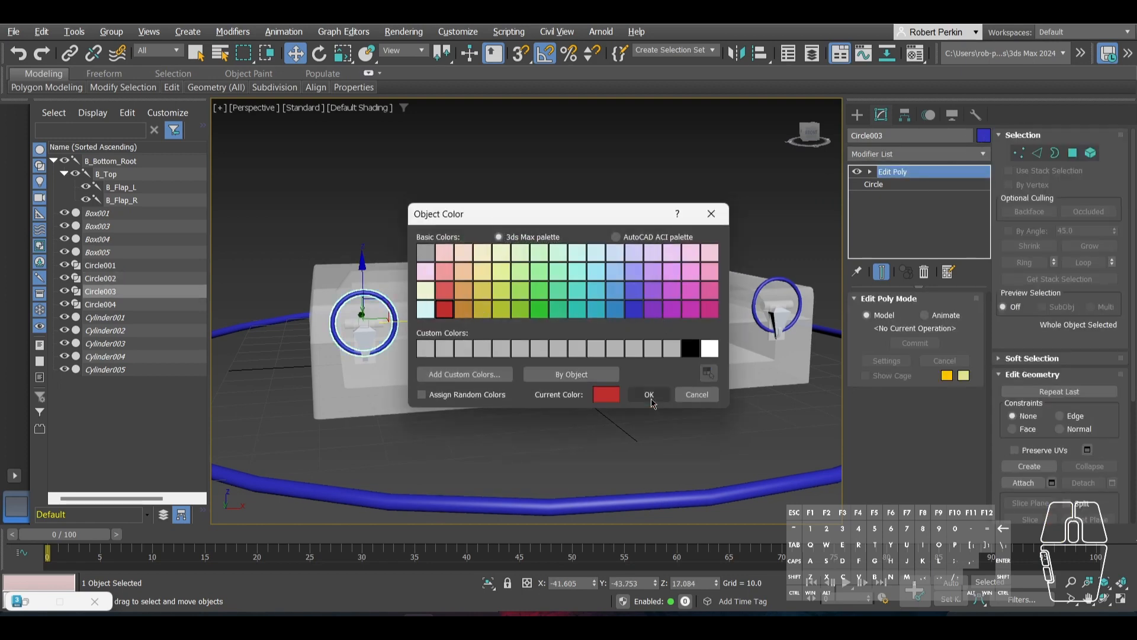
pyautogui.click(650, 396)
pyautogui.click(794, 277)
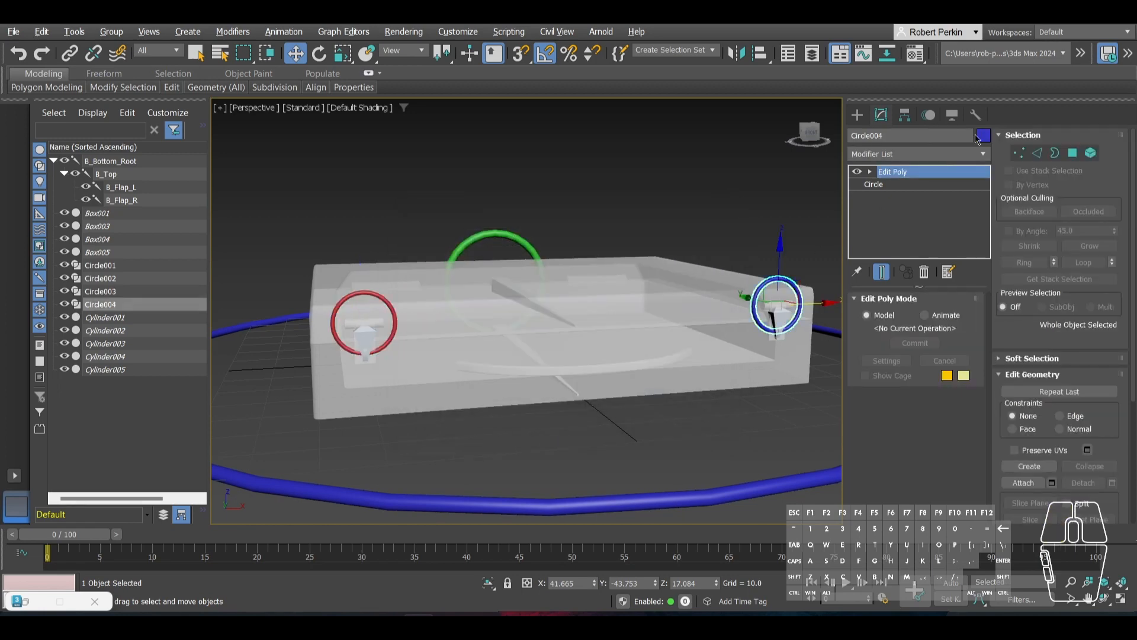
pyautogui.click(983, 136)
pyautogui.click(452, 307)
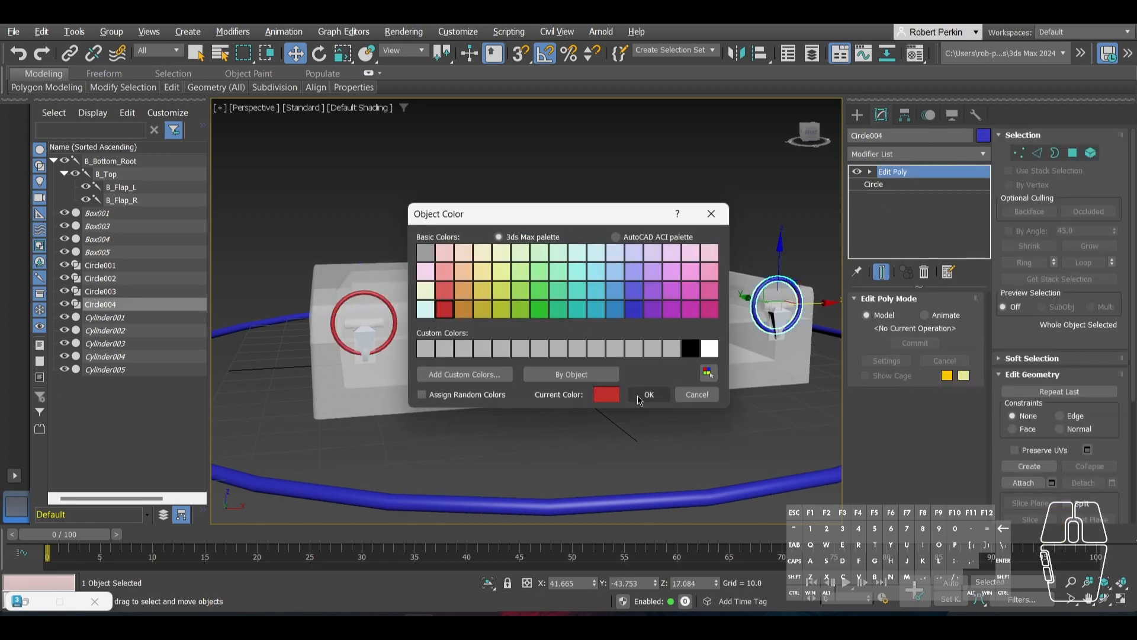
pyautogui.click(649, 394)
pyautogui.click(751, 187)
# Step: Try moving the large blue circle around the briefcase to check it as a root control, undoing the moves
pyautogui.moveTo(638, 278); pyautogui.dragTo(713, 335, button='middle')
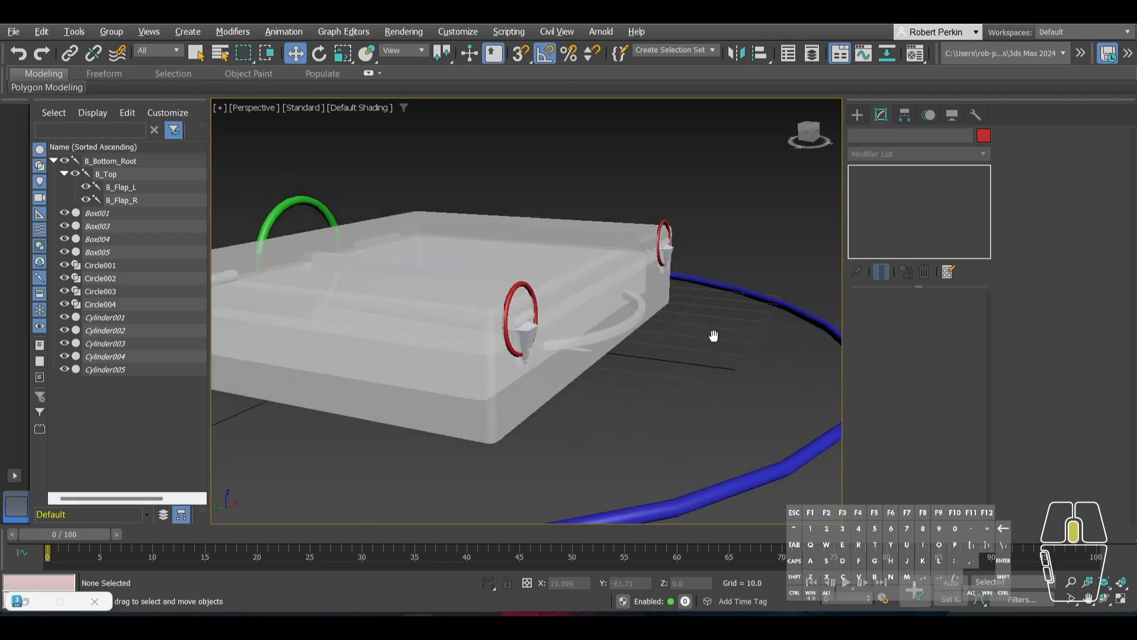
pyautogui.scroll(-4, 748, 344)
pyautogui.scroll(4, 748, 344)
pyautogui.click(727, 371)
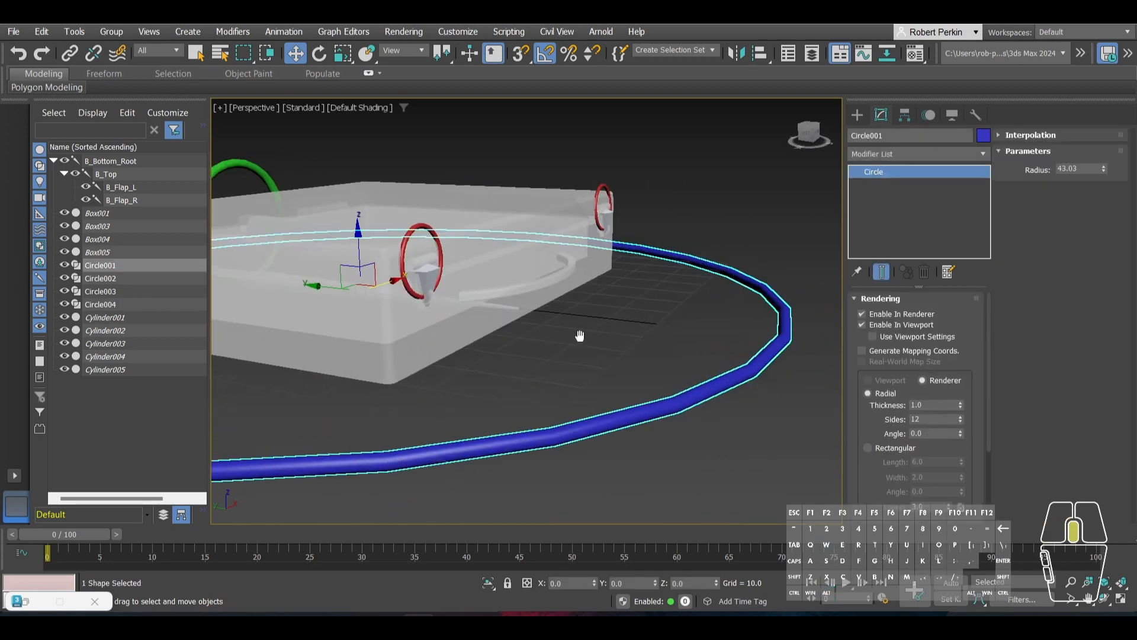
pyautogui.press('z')
pyautogui.moveTo(515, 277); pyautogui.dragTo(515, 330)
pyautogui.hotkey('ctrl', 'z')
pyautogui.keyDown('alt'); pyautogui.moveTo(666, 391); pyautogui.dragTo(565, 391, button='middle'); pyautogui.keyUp('alt')
pyautogui.scroll(4, 567, 398)
pyautogui.press('z')
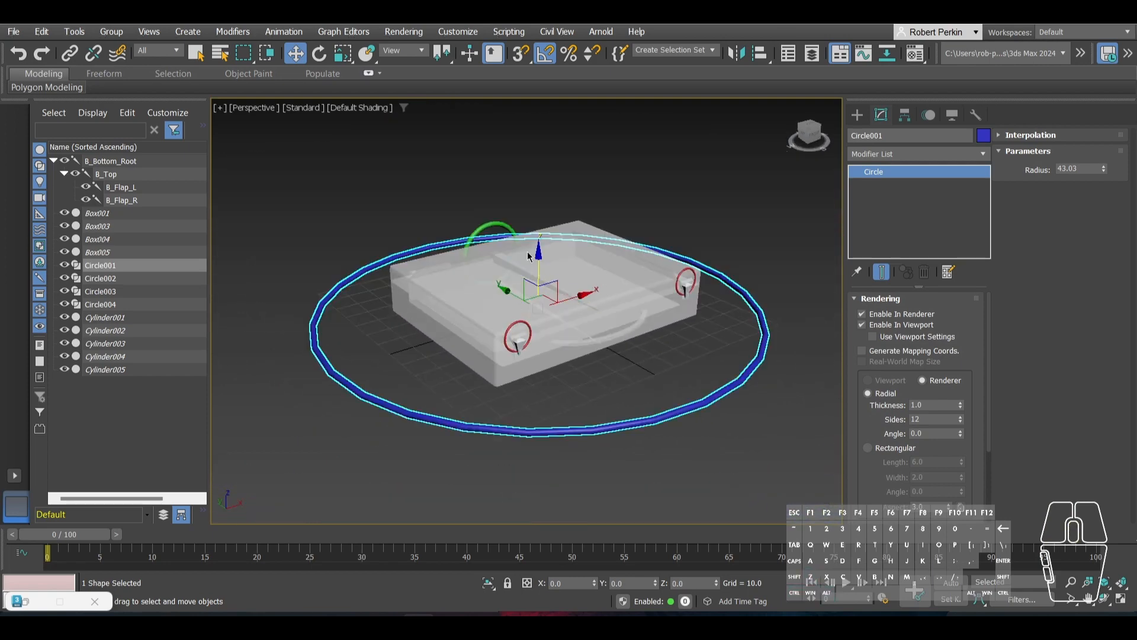
pyautogui.moveTo(541, 256); pyautogui.dragTo(492, 192)
pyautogui.click(480, 226)
pyautogui.hotkey('ctrl', 'z')
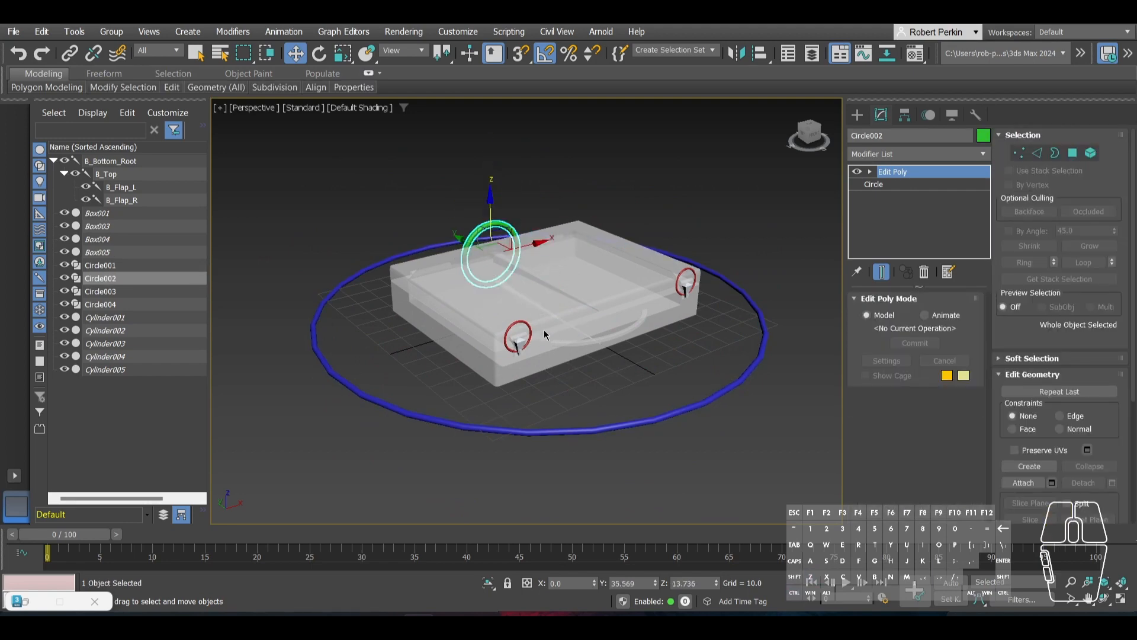
pyautogui.click(530, 327)
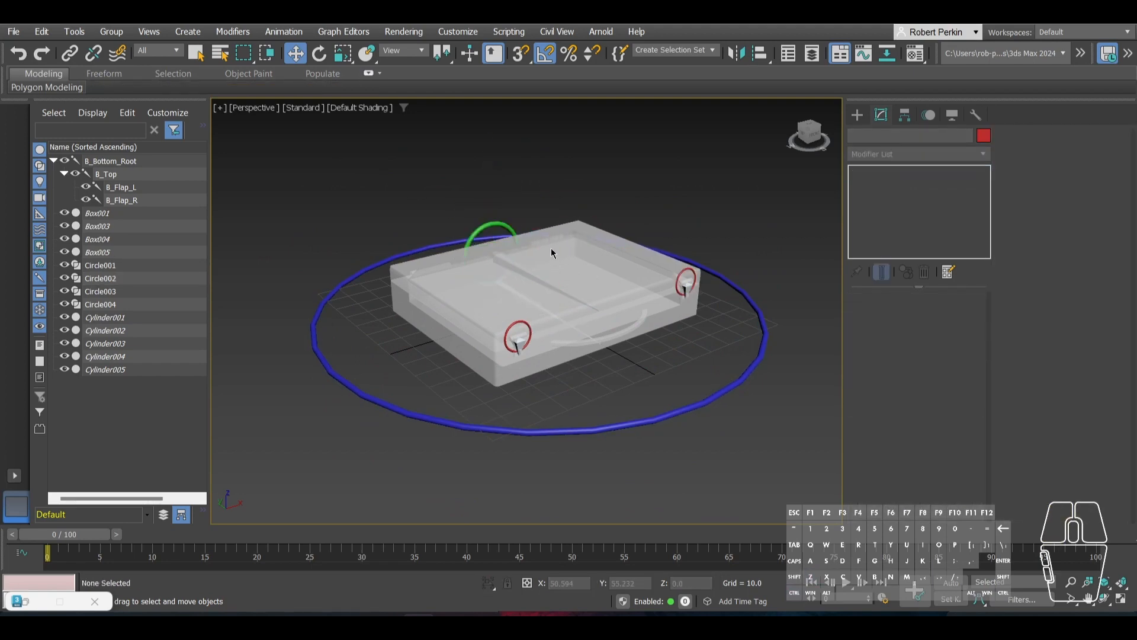
# Step: Rename the large blue circle as Ctrl_Root
pyautogui.click(314, 347)
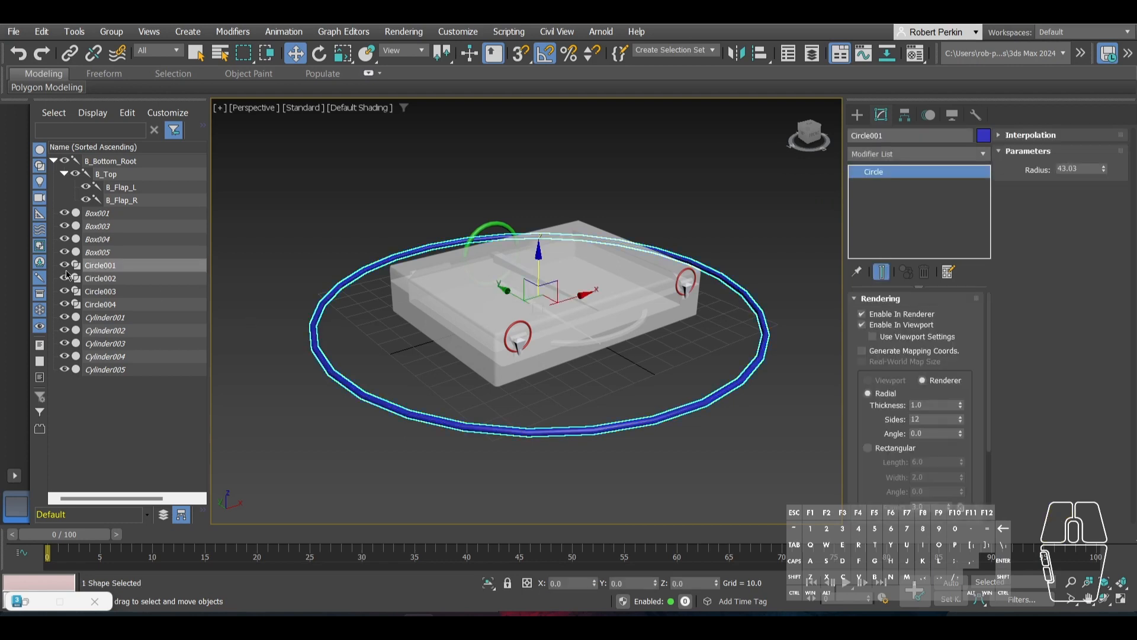
pyautogui.click(898, 136)
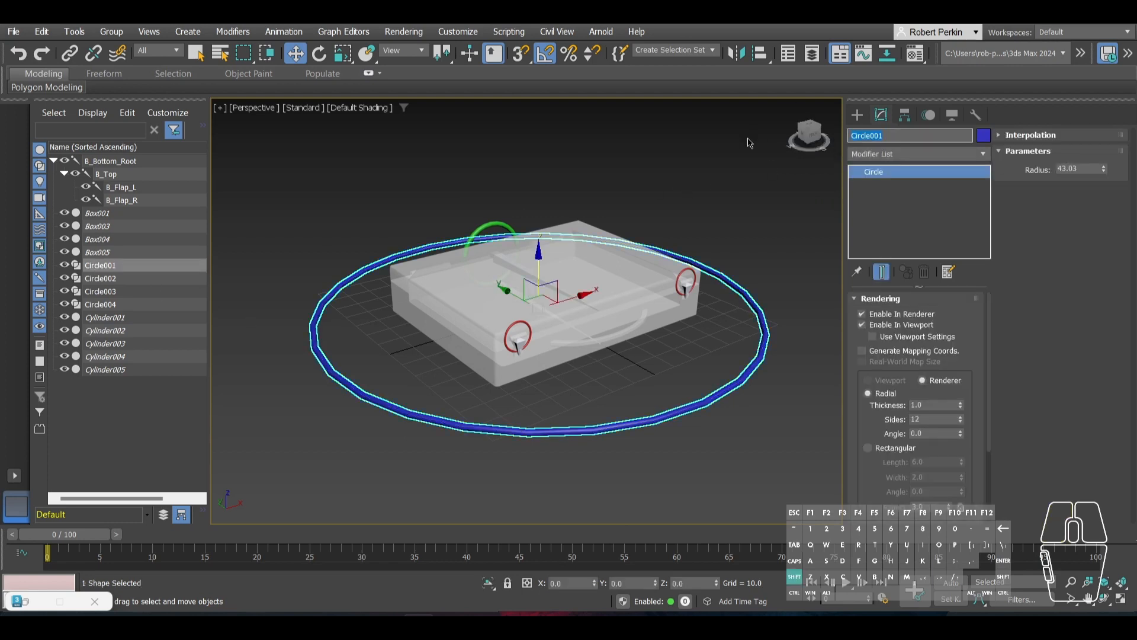
pyautogui.write('Root_')
pyautogui.press('BackSpace')
pyautogui.write('Ctrl_Root')
pyautogui.press('Return')
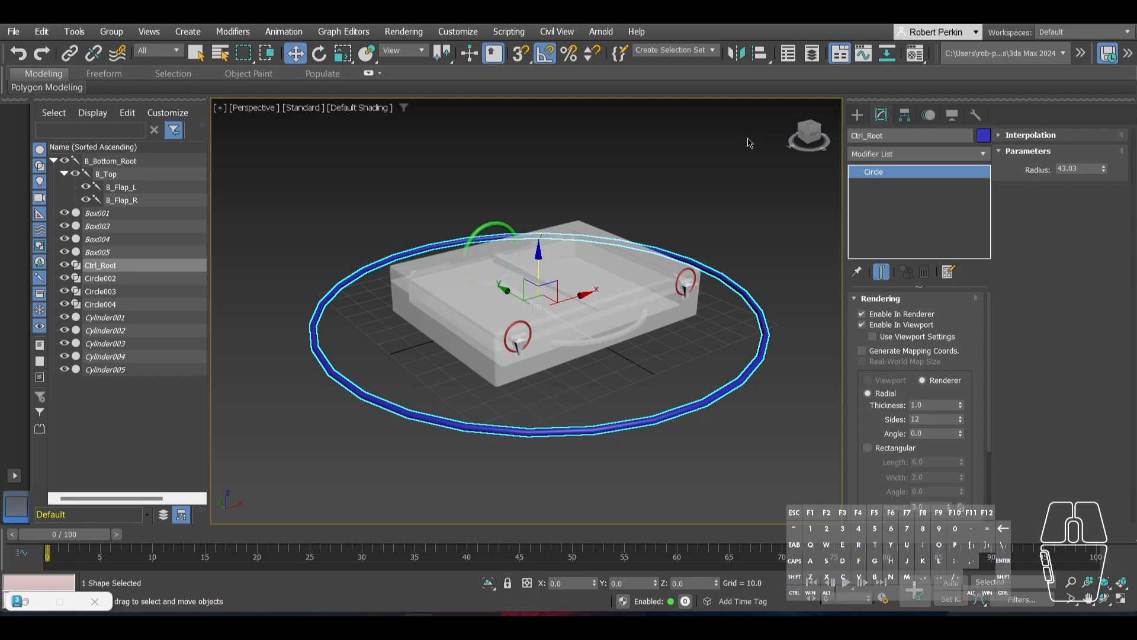
# Step: Rename the green lid circle as Ctrl_Top
pyautogui.click(519, 221)
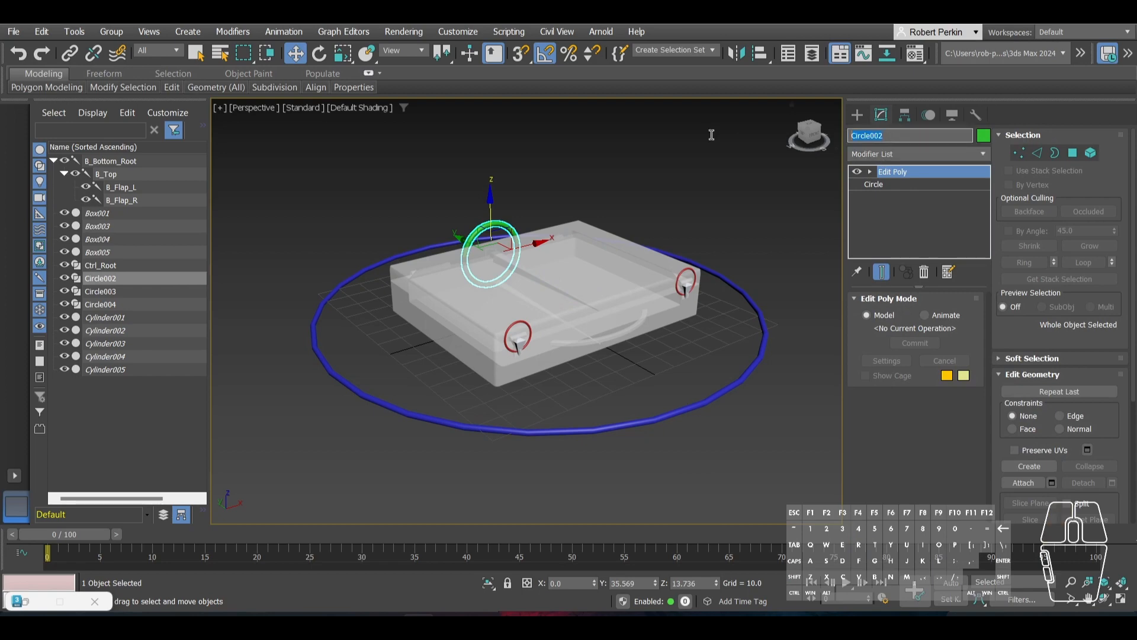
pyautogui.write('Ctrl_Top')
pyautogui.press('Return')
# Step: Rename the circle on the B_Flap_L bone as Ctrl_R_Flap and the circle on the B_Flap_R bone as Ctrl_L_Flap
pyautogui.click(521, 330)
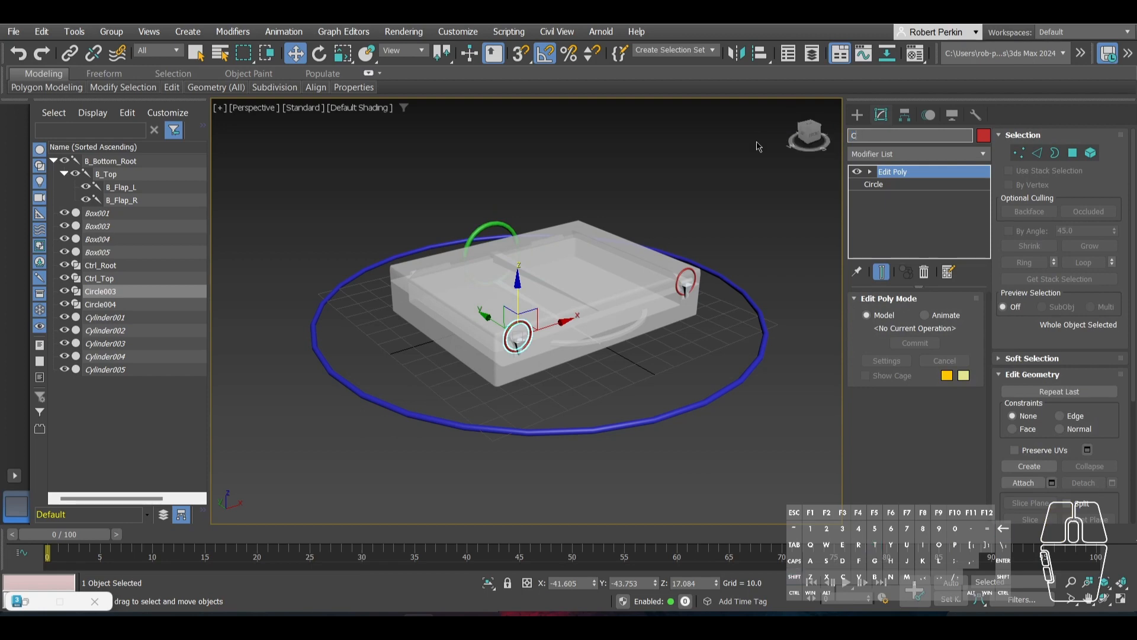
pyautogui.write('_R_Flap')
pyautogui.click(684, 274)
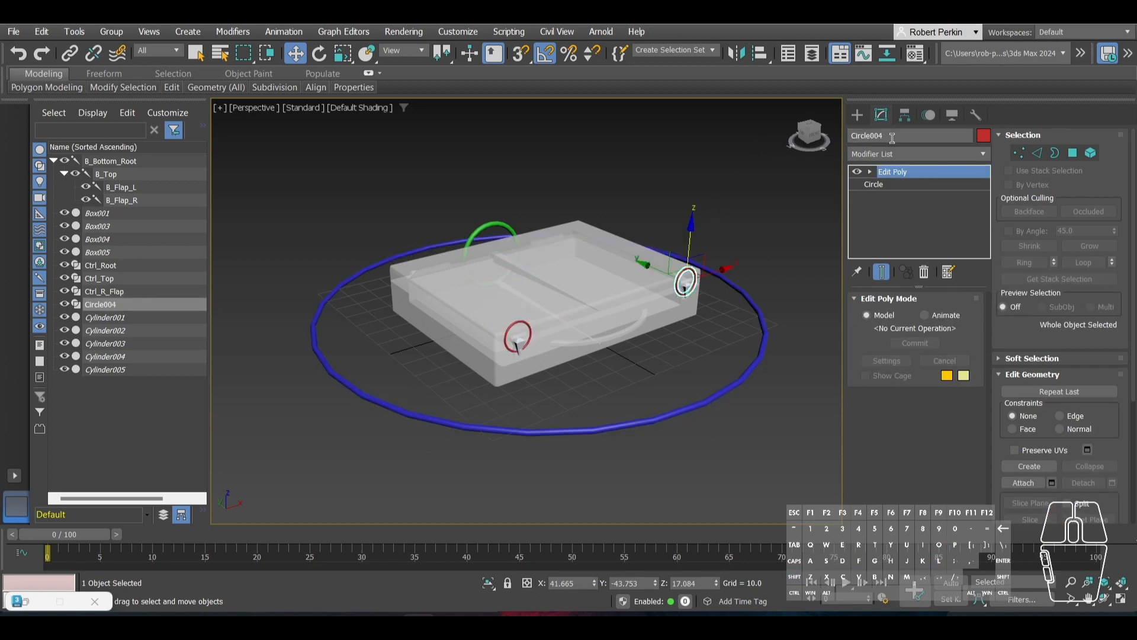
pyautogui.click(808, 135)
pyautogui.write('Ctrl_')
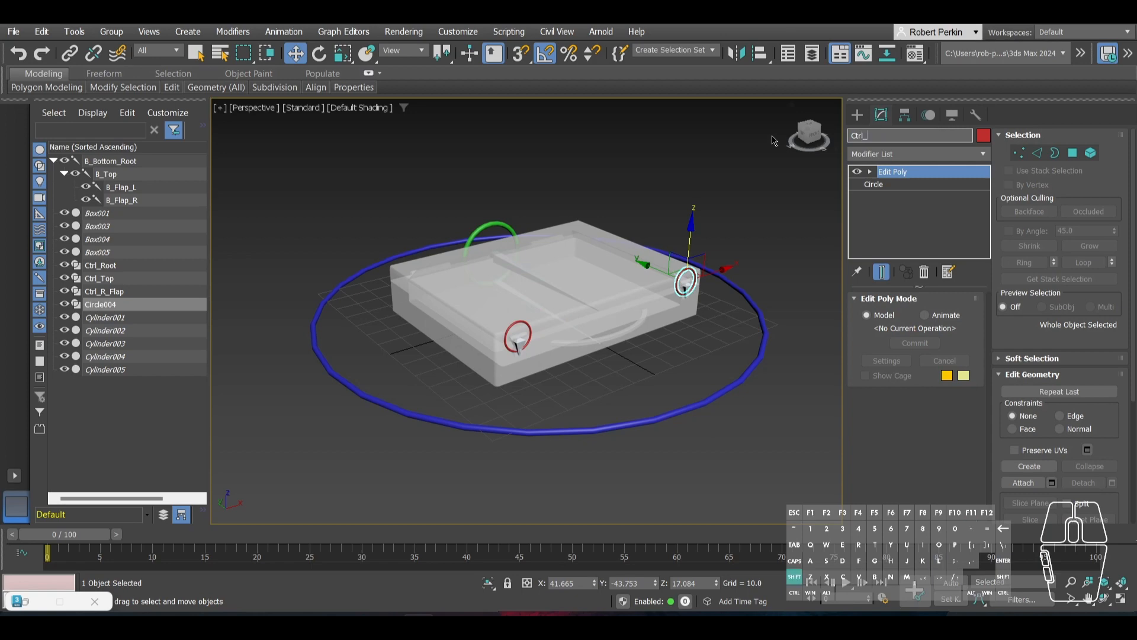
pyautogui.write('L_Flap')
pyautogui.press('Return')
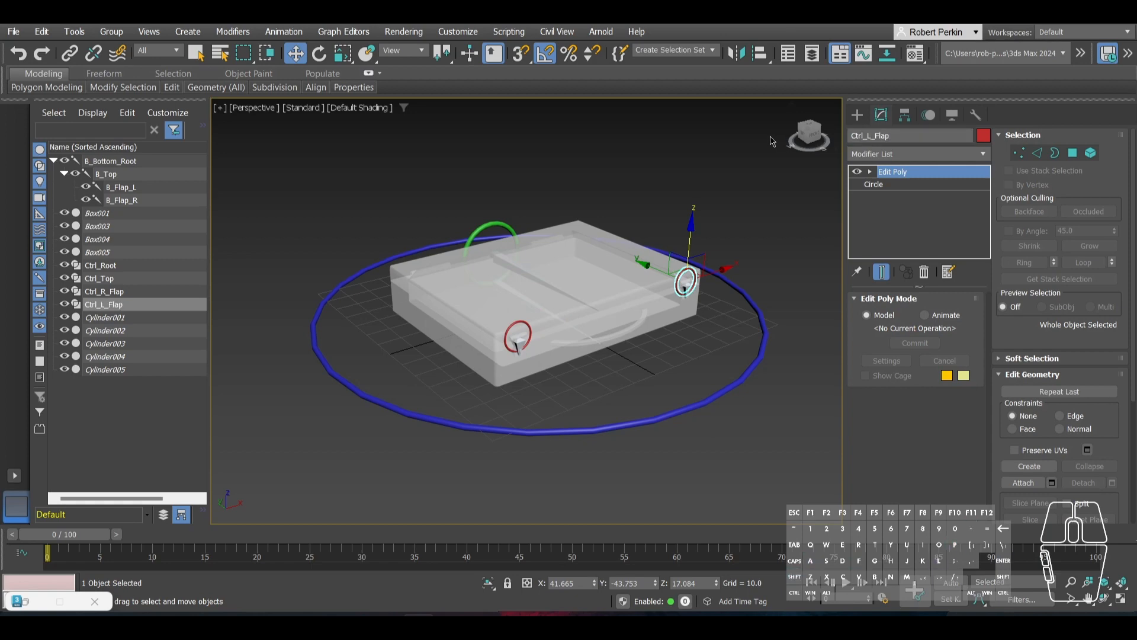
# Step: Check the name of the bone inside Ctrl_L_Flap and rename that circle as Ctrl_R_Flap to match B_Flap_R
pyautogui.scroll(8, 705, 286)
pyautogui.click(619, 296)
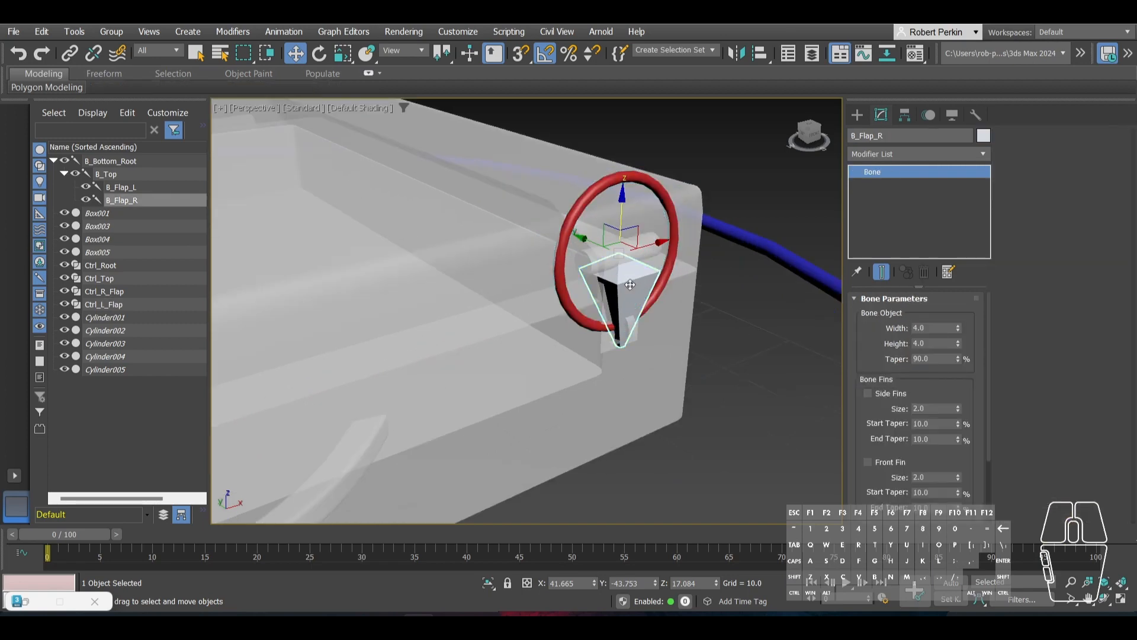
pyautogui.click(648, 198)
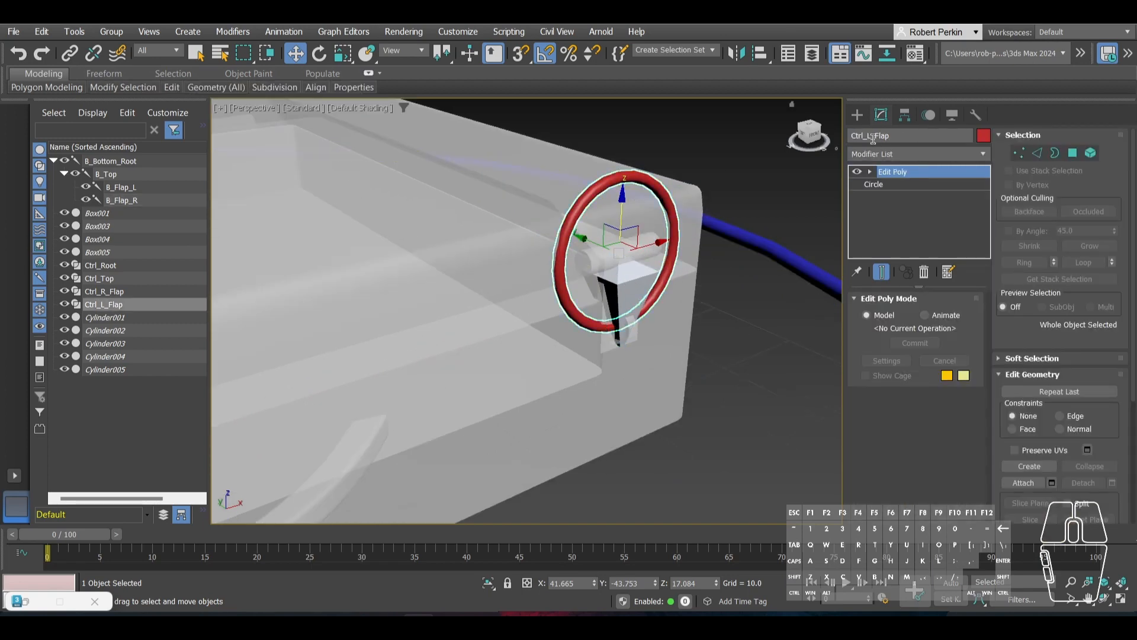
pyautogui.press('BackSpace')
pyautogui.write('R')
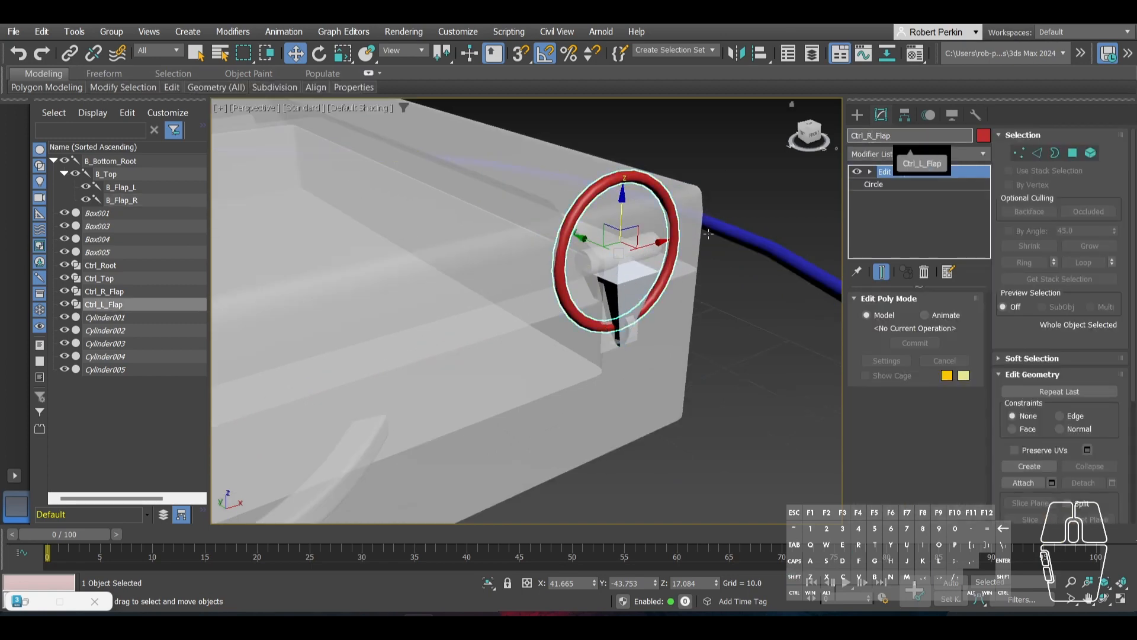
# Step: Rename the control circle on the B_Flap_L bone as Ctrl_L_Flap
pyautogui.scroll(-8, 698, 228)
pyautogui.moveTo(355, 305); pyautogui.dragTo(435, 287, button='middle')
pyautogui.scroll(10, 488, 261)
pyautogui.scroll(-5, 513, 255)
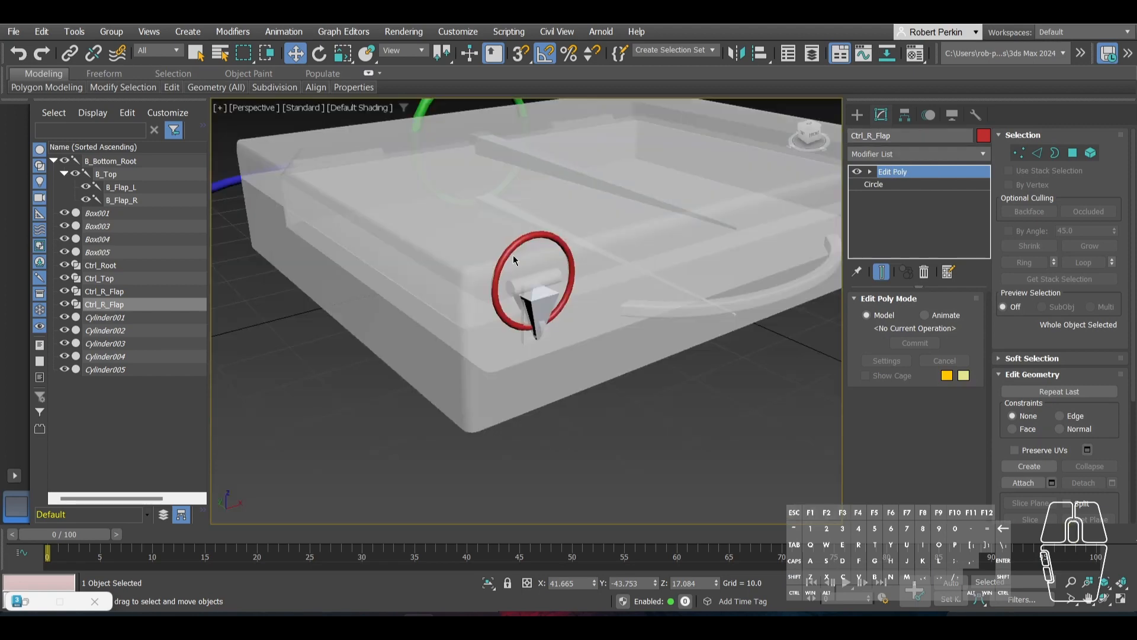
pyautogui.click(513, 249)
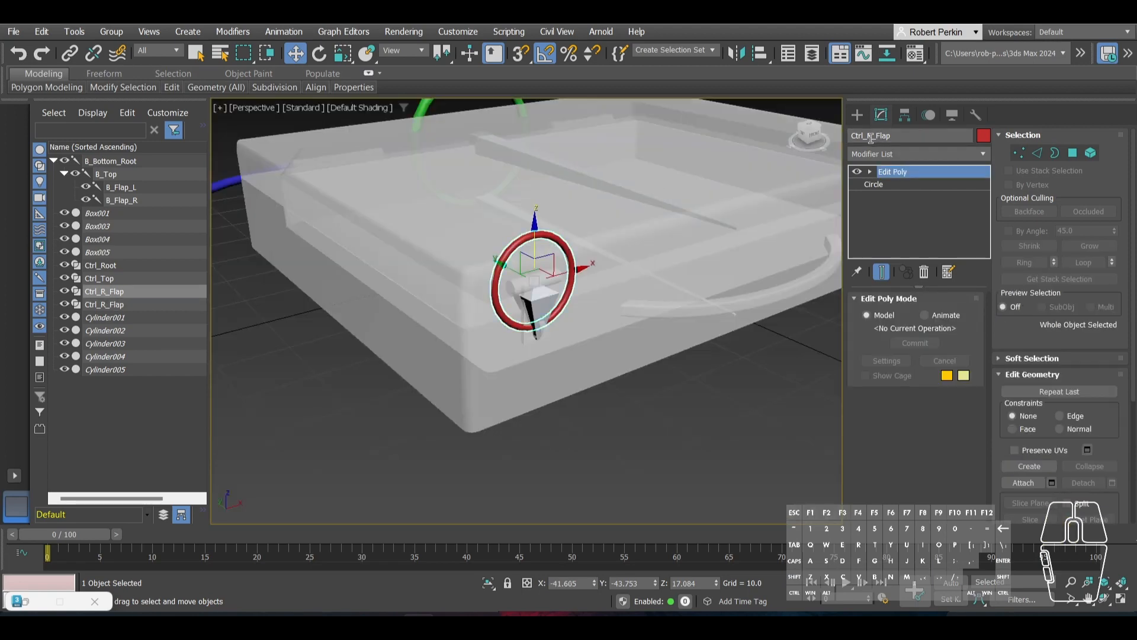
pyautogui.press('BackSpace')
pyautogui.write('L')
pyautogui.click(724, 372)
pyautogui.scroll(-5, 536, 275)
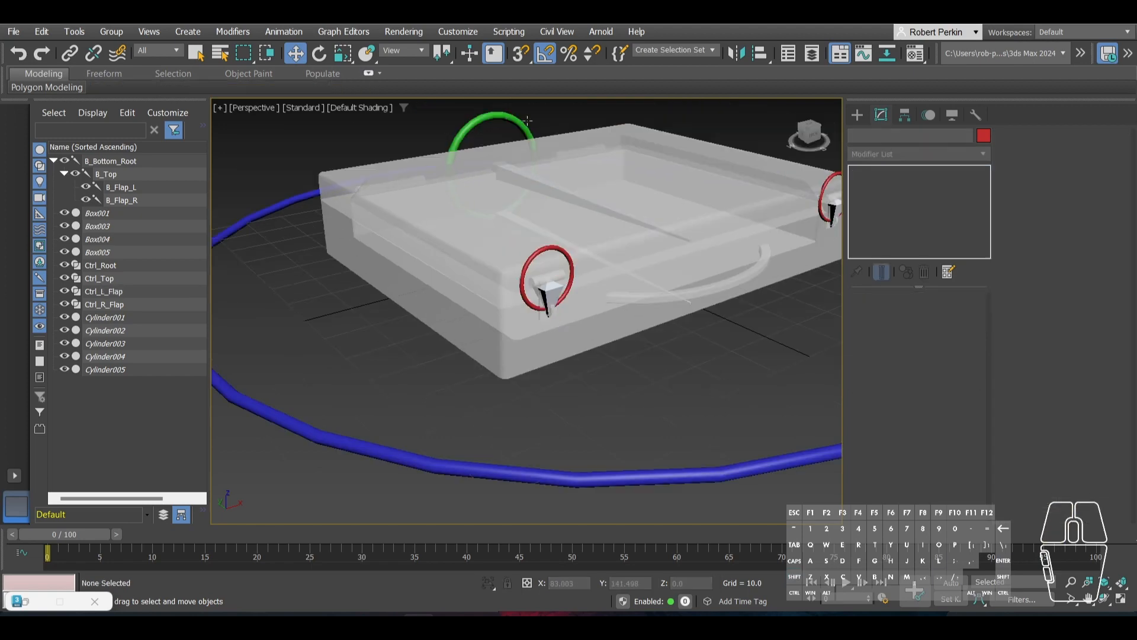
# Step: Test moving Ctrl_Root upward, undo the move and clear the selection
pyautogui.scroll(4, 540, 268)
pyautogui.click(506, 309)
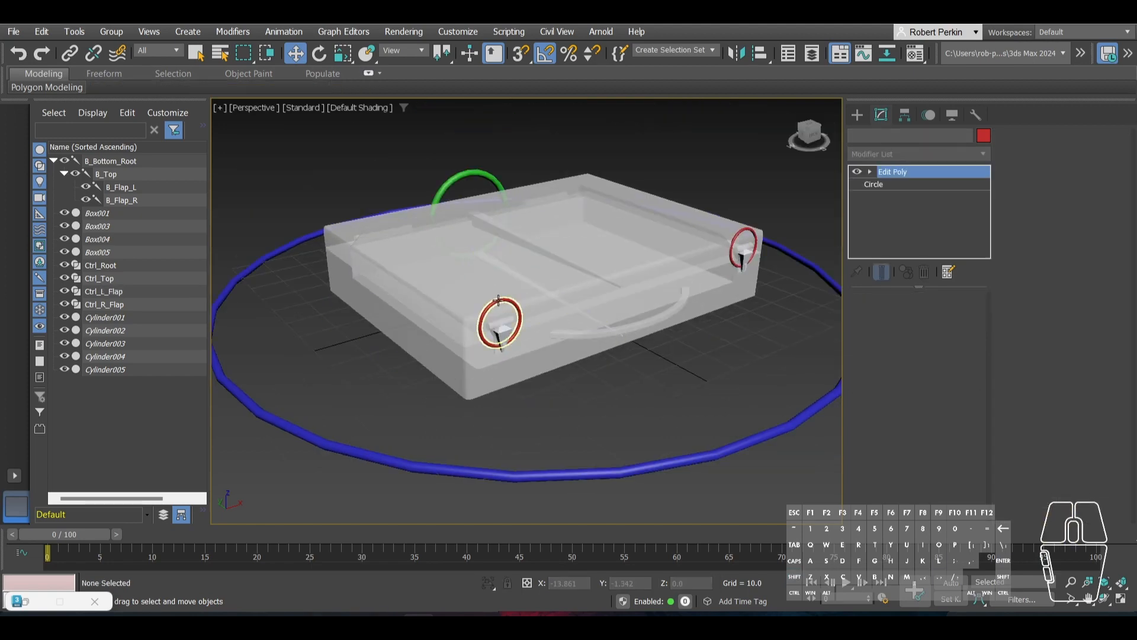
pyautogui.press('e')
pyautogui.click(557, 325)
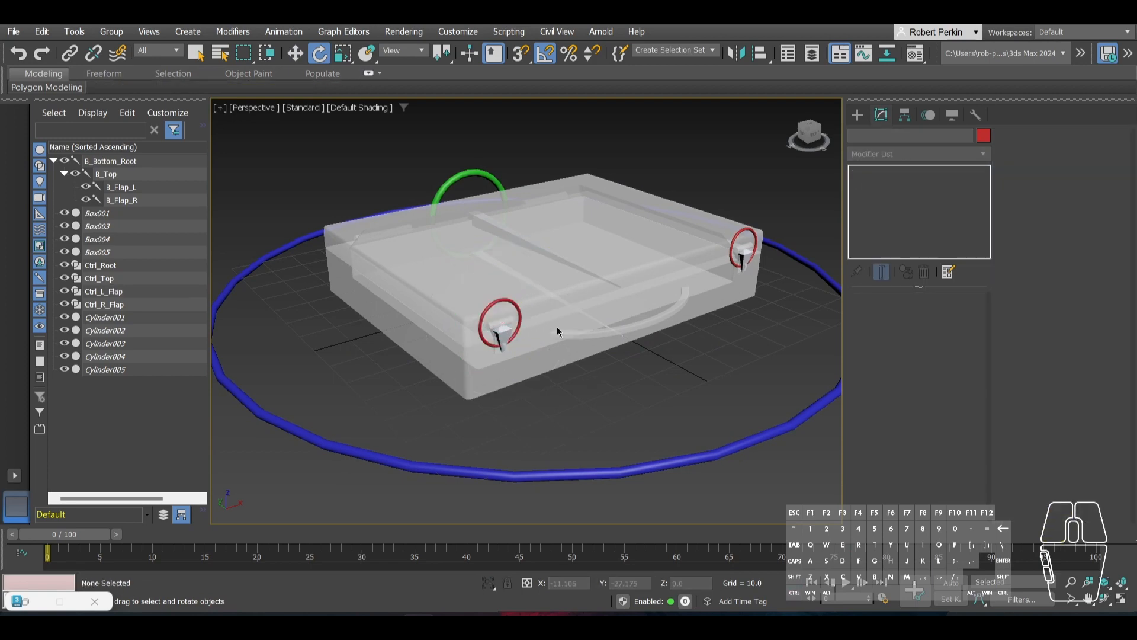
pyautogui.scroll(2, 524, 410)
pyautogui.click(486, 469)
pyautogui.press('w')
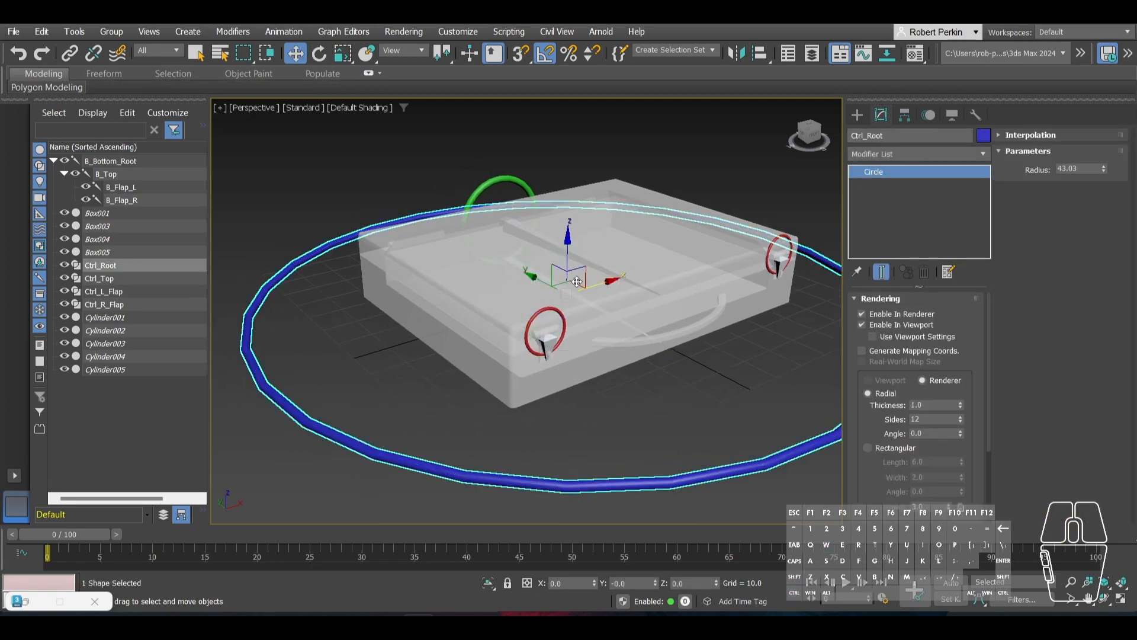
pyautogui.moveTo(568, 261); pyautogui.dragTo(567, 228)
pyautogui.hotkey('ctrl', 'z')
pyautogui.keyDown('alt'); pyautogui.moveTo(569, 361); pyautogui.dragTo(656, 378, button='middle'); pyautogui.keyUp('alt')
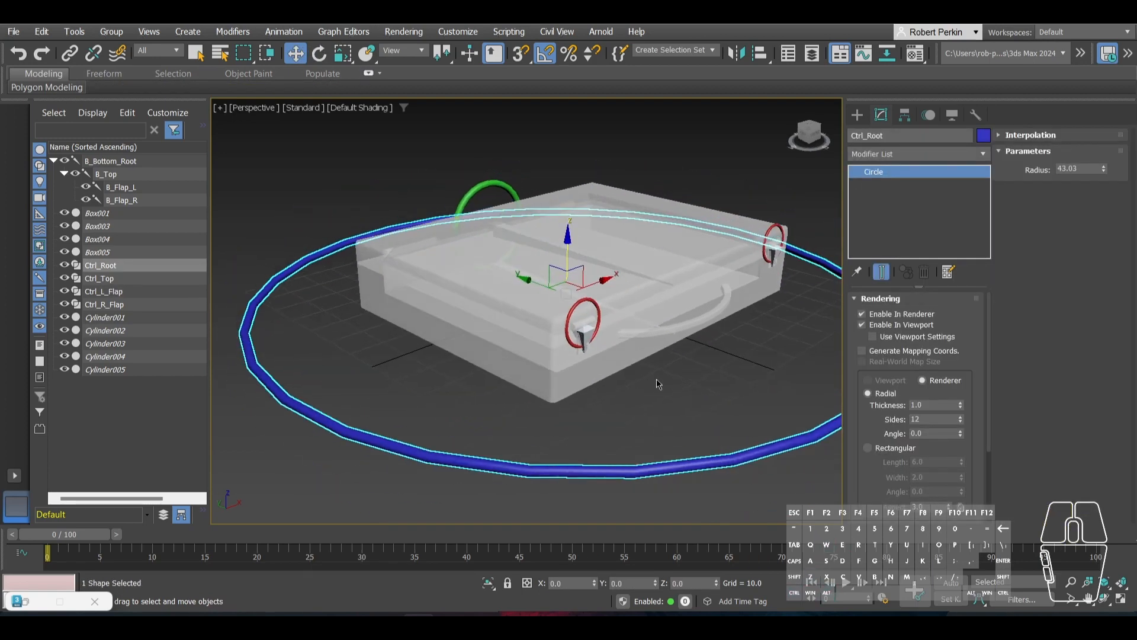
pyautogui.click(657, 378)
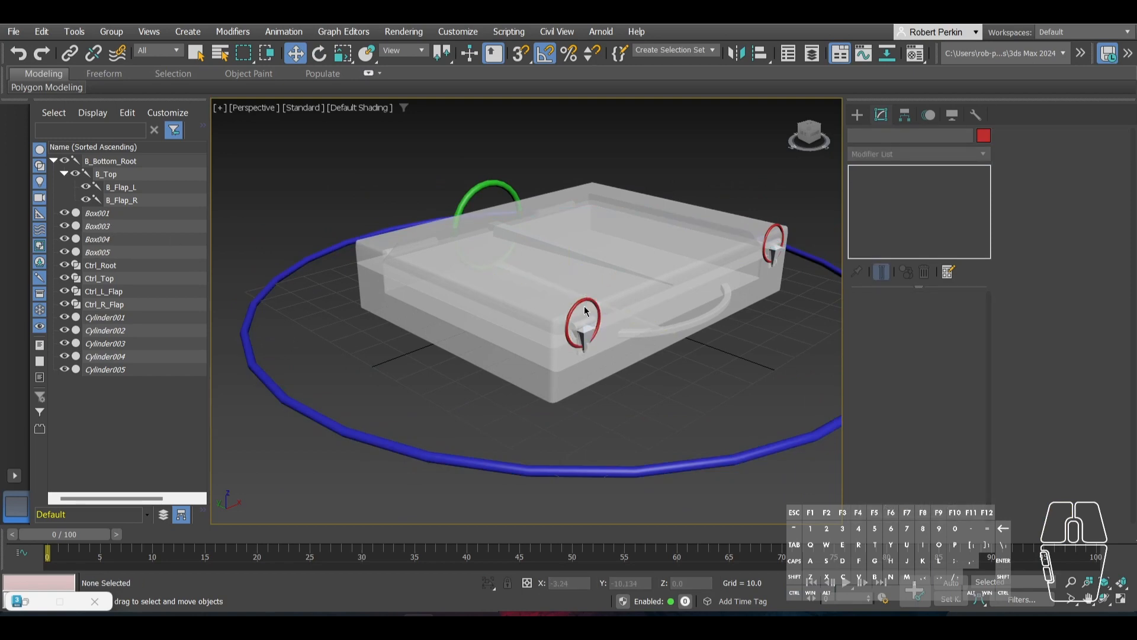
# Step: Parent Ctrl_Top to Ctrl_Root, and parent Ctrl_L_Flap and Ctrl_R_Flap to Ctrl_Top
pyautogui.click(465, 201)
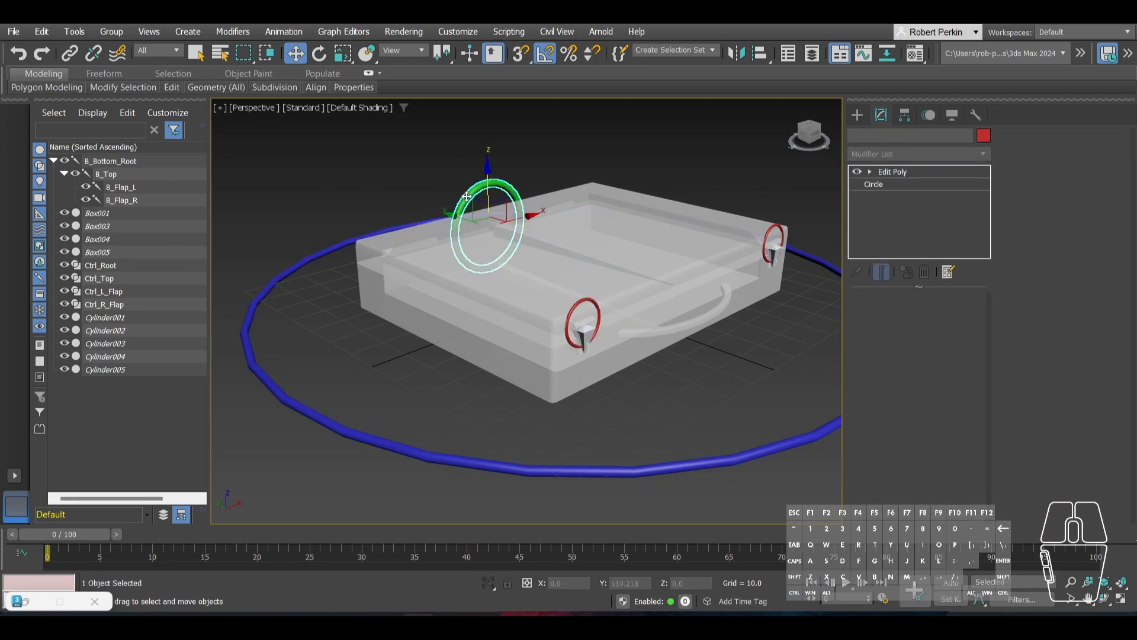
pyautogui.moveTo(111, 283); pyautogui.dragTo(107, 267)
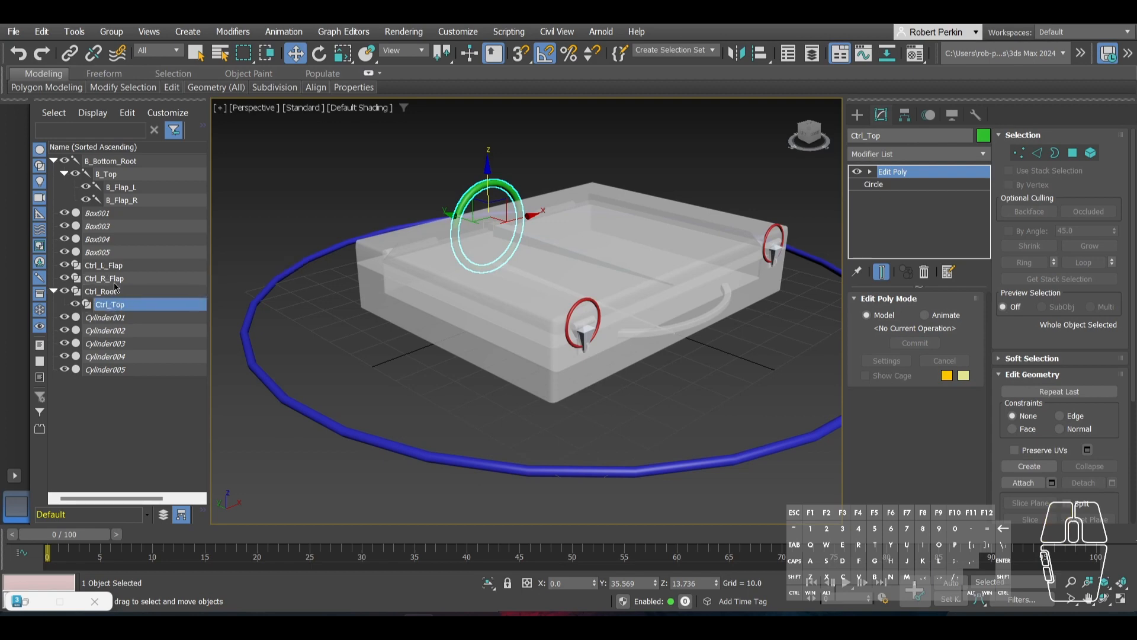
pyautogui.click(113, 278)
pyautogui.keyDown('ctrl'); pyautogui.click(113, 265); pyautogui.keyUp('ctrl')
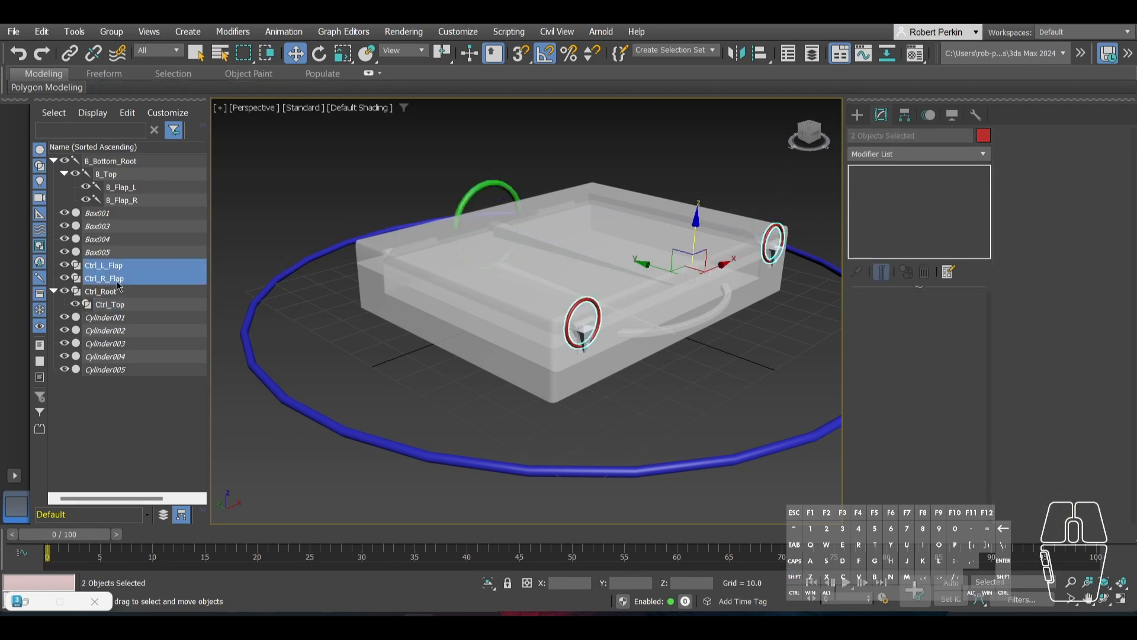
pyautogui.click(118, 290)
pyautogui.click(121, 278)
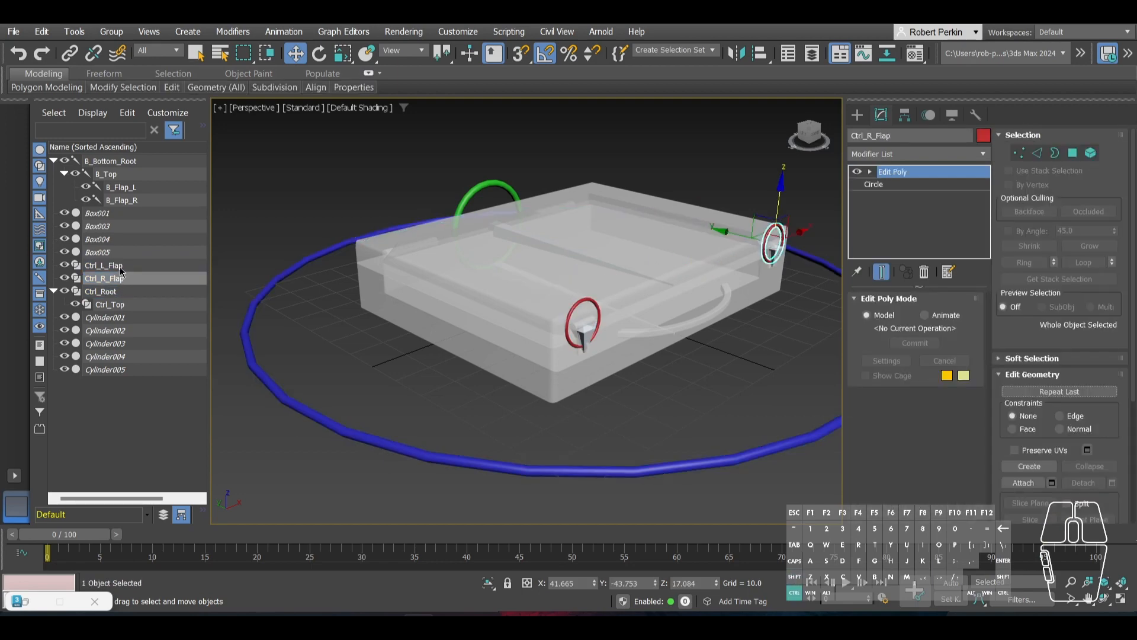
pyautogui.keyDown('ctrl'); pyautogui.click(121, 269); pyautogui.keyUp('ctrl')
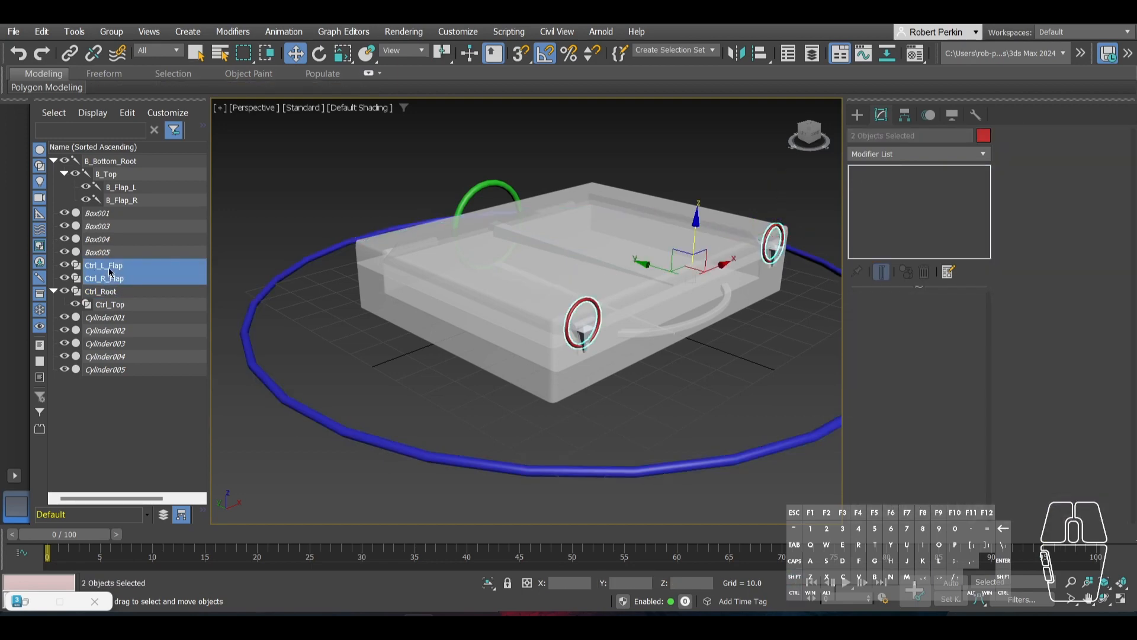
pyautogui.moveTo(111, 271); pyautogui.dragTo(118, 308)
# Step: Test the control hierarchy by moving and rotating Ctrl_Root, undo the changes and clear the selection
pyautogui.click(104, 265)
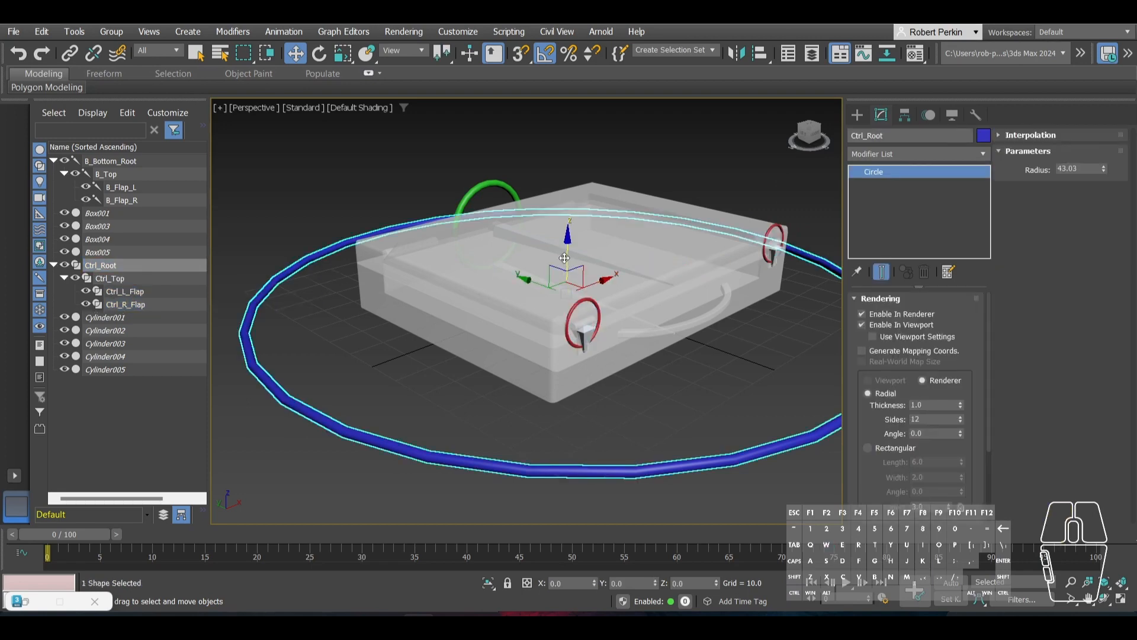
pyautogui.moveTo(586, 270); pyautogui.dragTo(525, 171)
pyautogui.click(522, 177)
pyautogui.press('e')
pyautogui.hotkey('ctrl', 'z')
pyautogui.hotkey('ctrl', 'z')
pyautogui.hotkey('ctrl', 'z')
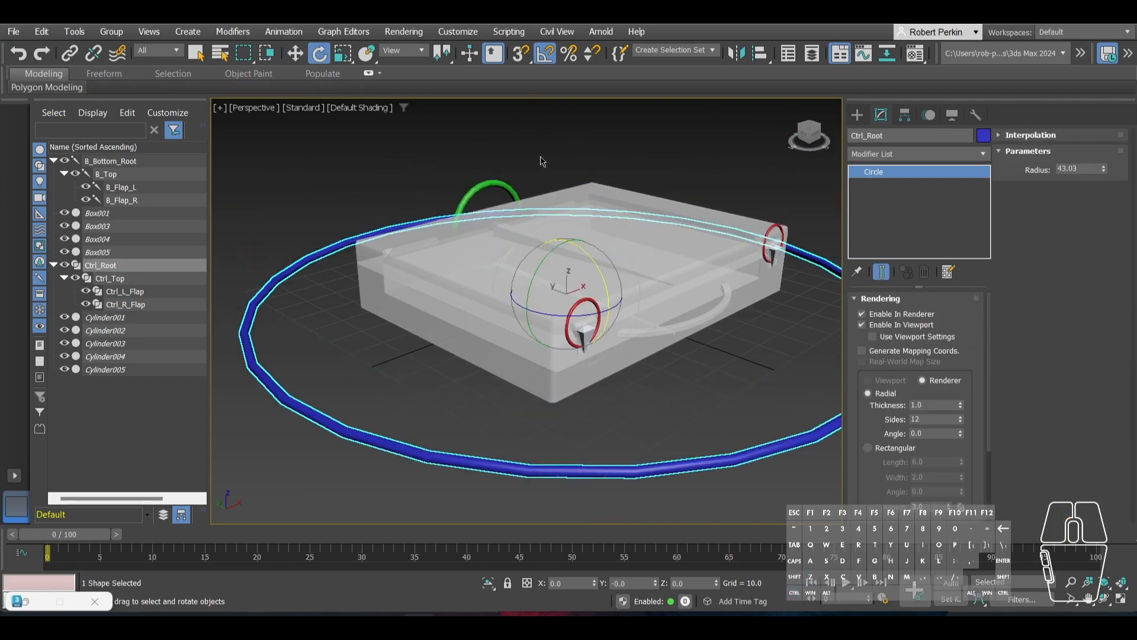
pyautogui.click(526, 178)
pyautogui.moveTo(529, 239)
pyautogui.keyDown('alt'); pyautogui.mouseDown(button='middle')
pyautogui.moveTo(607, 291)
pyautogui.moveTo(515, 264)
pyautogui.moveTo(529, 260)
pyautogui.mouseUp(button='middle'); pyautogui.keyUp('alt')
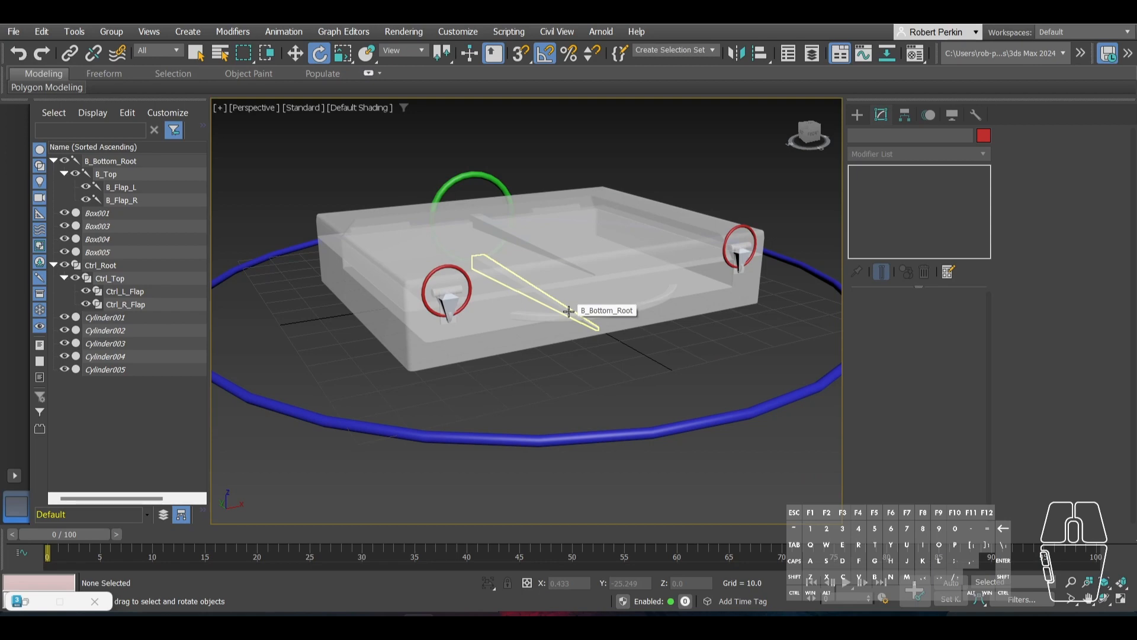
pyautogui.keyDown('alt'); pyautogui.moveTo(458, 279); pyautogui.dragTo(505, 332, button='middle'); pyautogui.keyUp('alt')
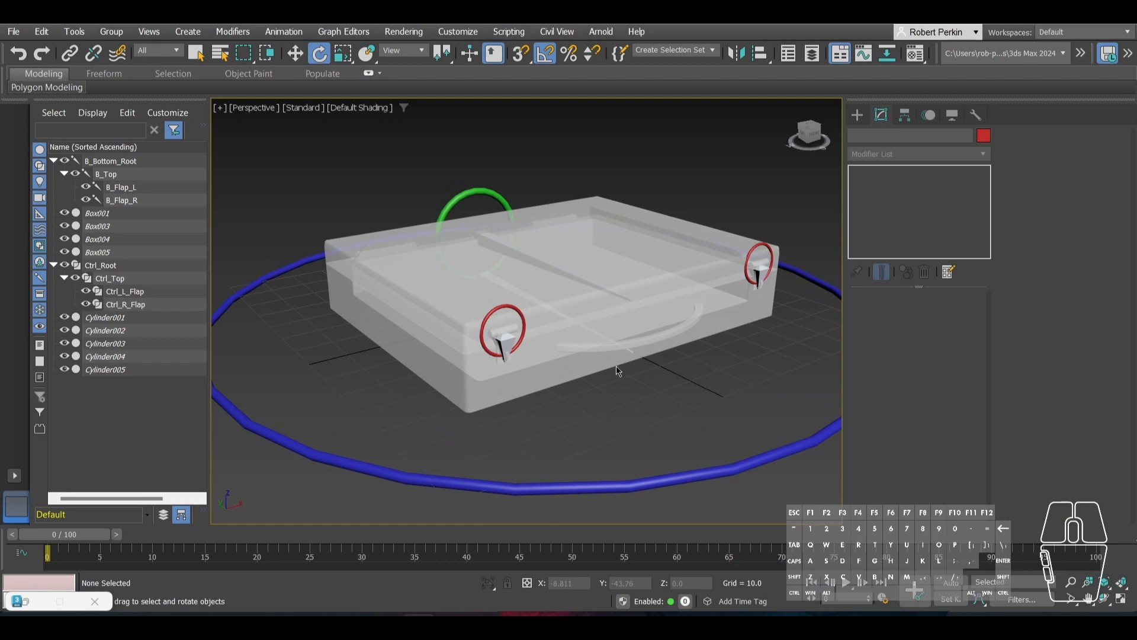
pyautogui.scroll(-5, 557, 414)
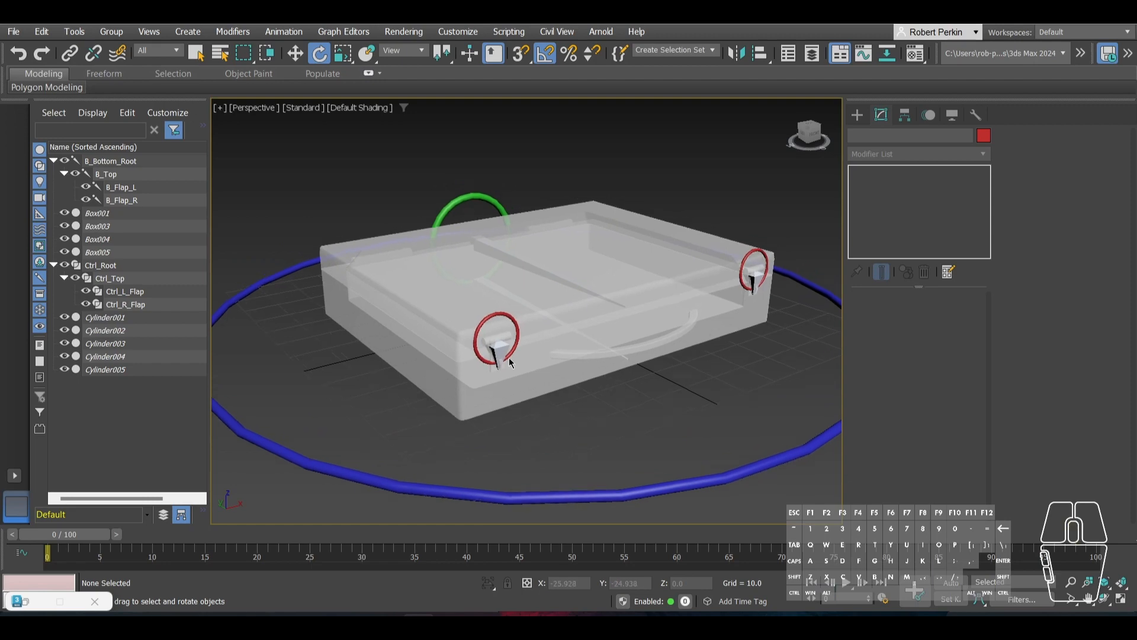
pyautogui.scroll(5, 492, 377)
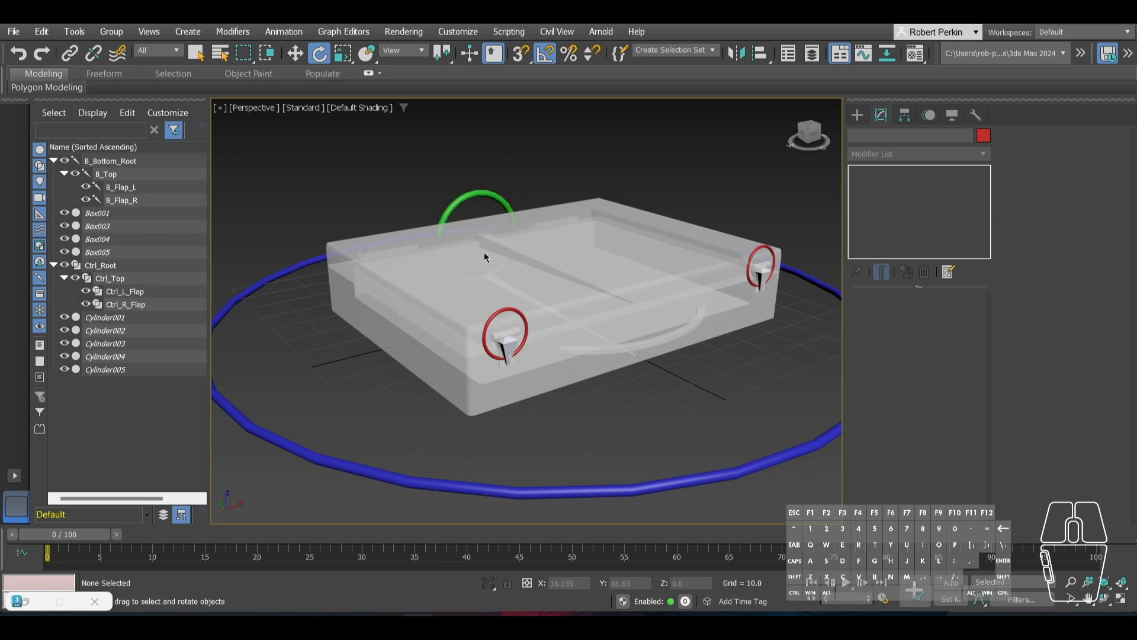
pyautogui.keyDown('alt'); pyautogui.moveTo(493, 275); pyautogui.dragTo(503, 313, button='middle'); pyautogui.keyUp('alt')
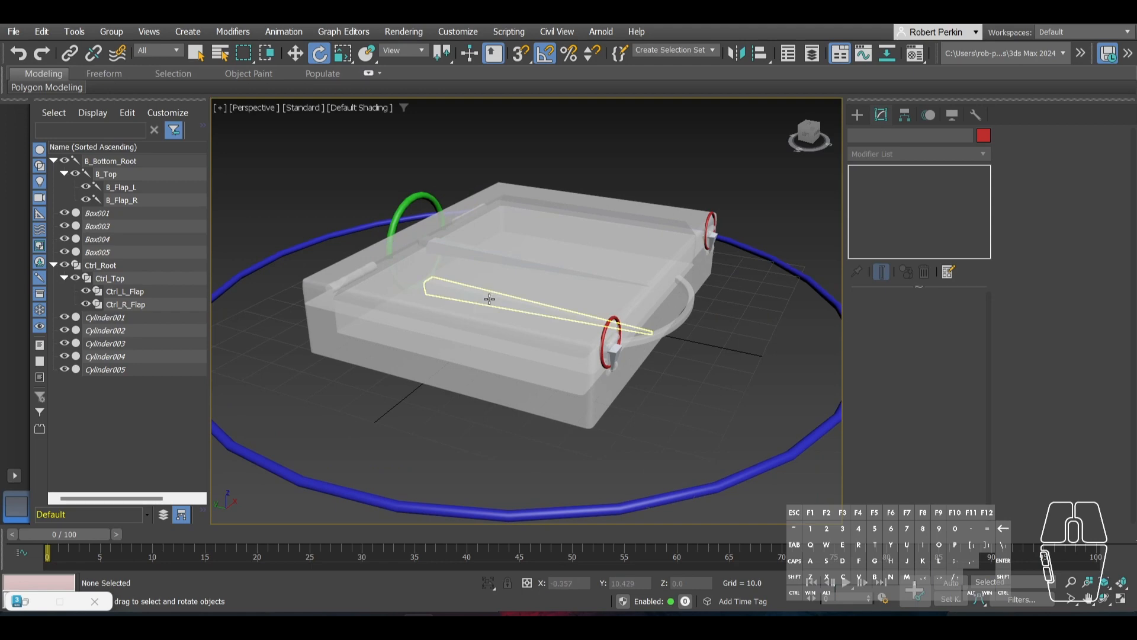
# Step: Compare the pivot positions of the B_Bottom_Root bone and the Ctrl_Root circle
pyautogui.click(493, 299)
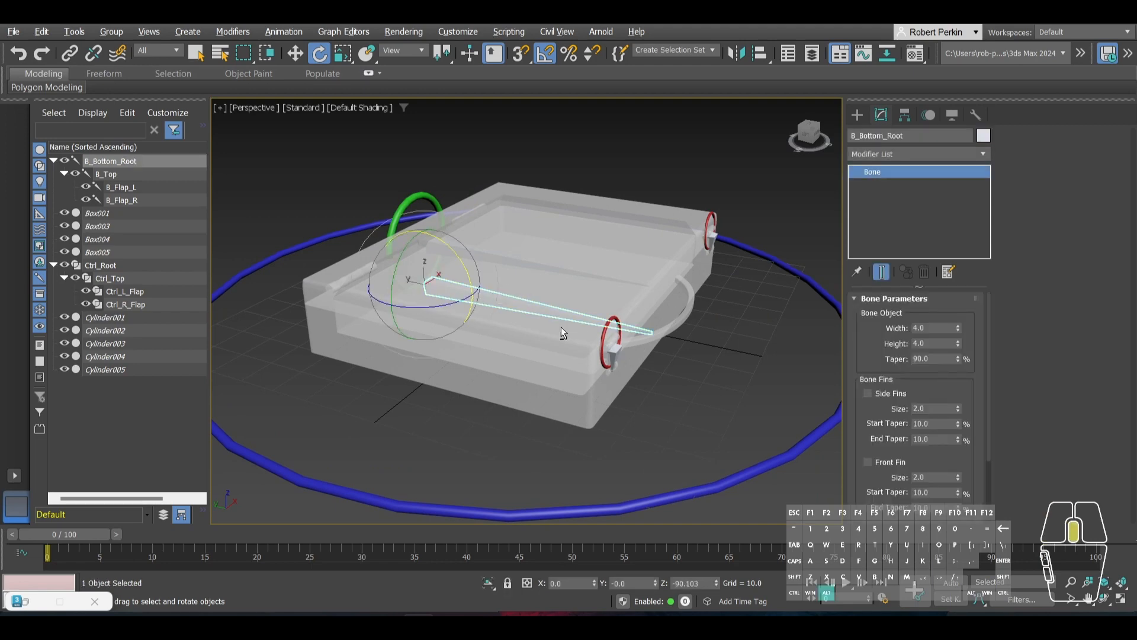
pyautogui.keyDown('alt'); pyautogui.moveTo(560, 327); pyautogui.dragTo(533, 331, button='middle'); pyautogui.keyUp('alt')
pyautogui.press('w')
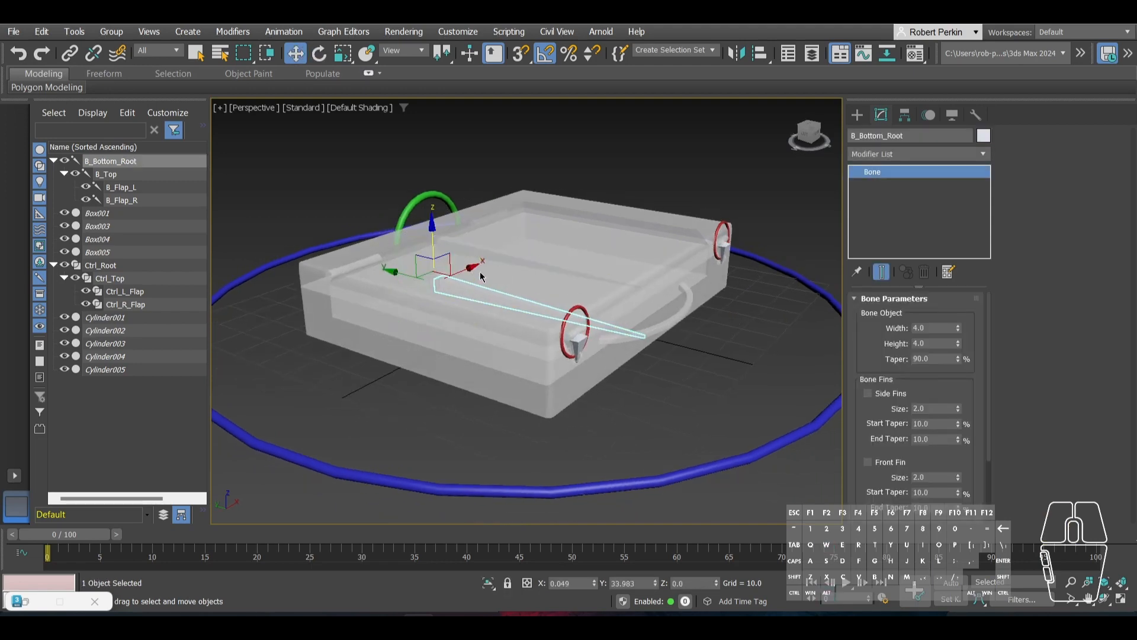
pyautogui.click(471, 492)
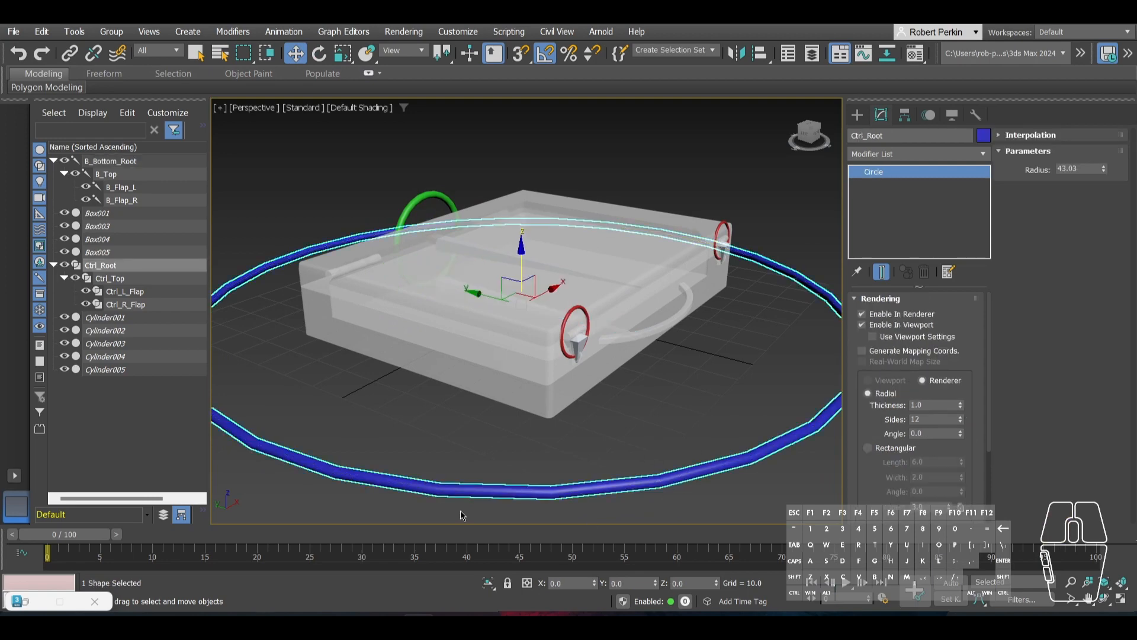
pyautogui.click(683, 389)
# Step: Try an Orientation Constraint on the B_Bottom_Root bone with Ctrl_Root as its target, and undo it
pyautogui.click(539, 311)
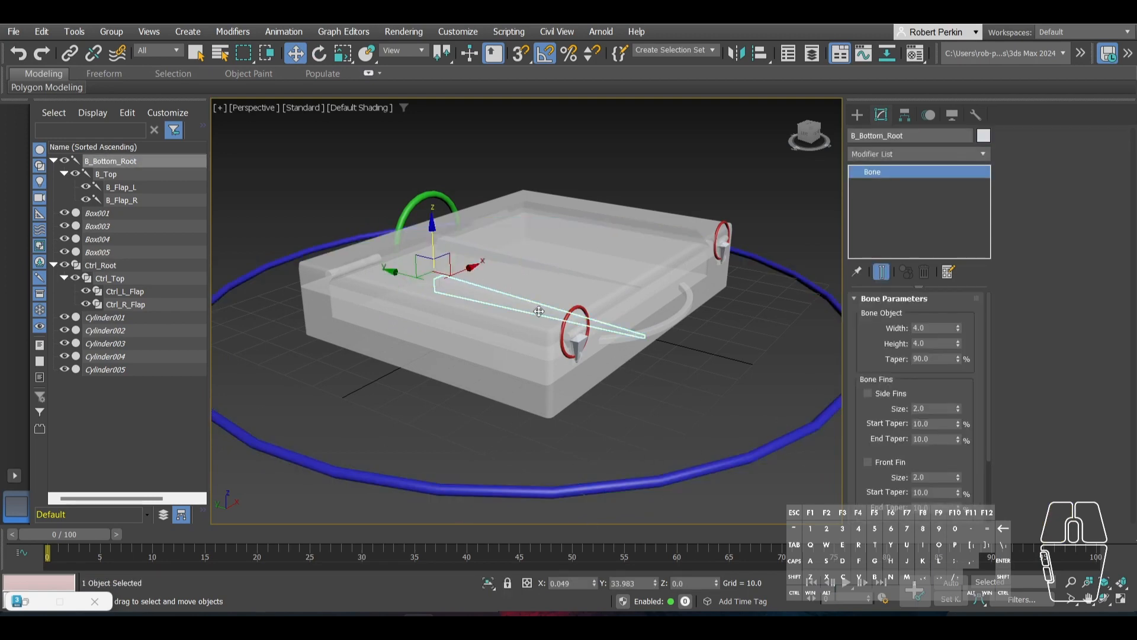
pyautogui.click(282, 32)
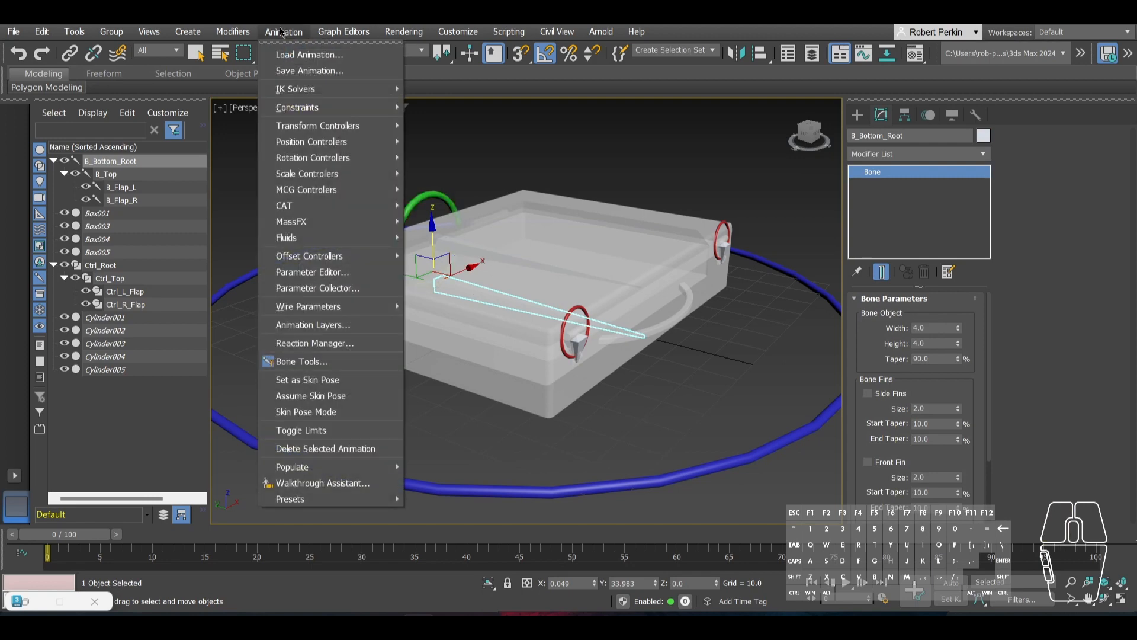
pyautogui.moveTo(308, 109)
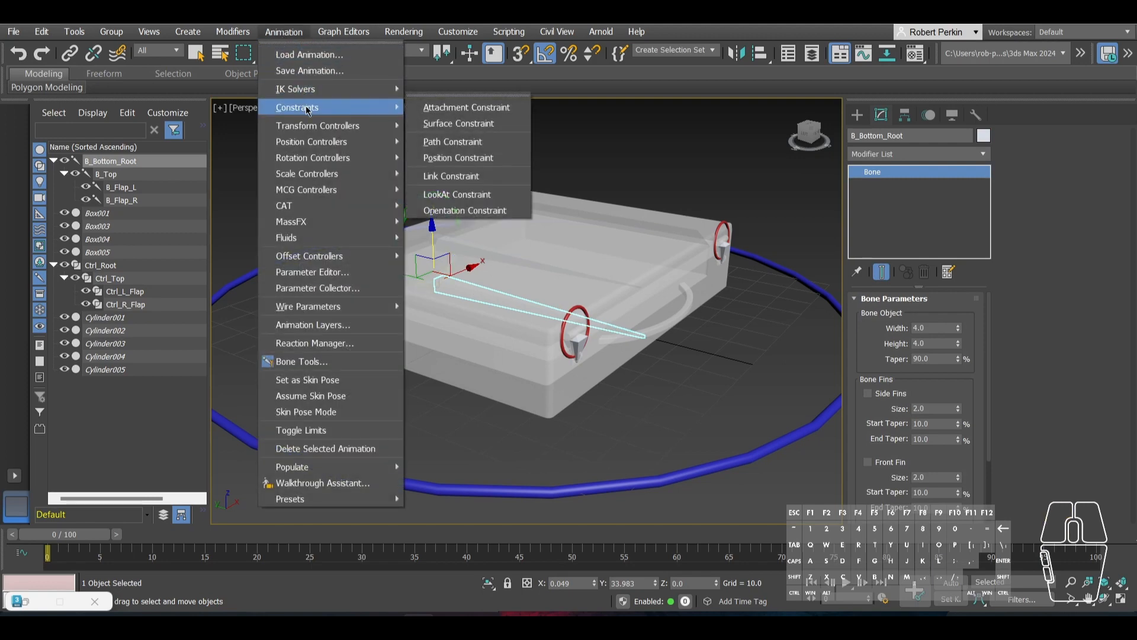
pyautogui.click(463, 195)
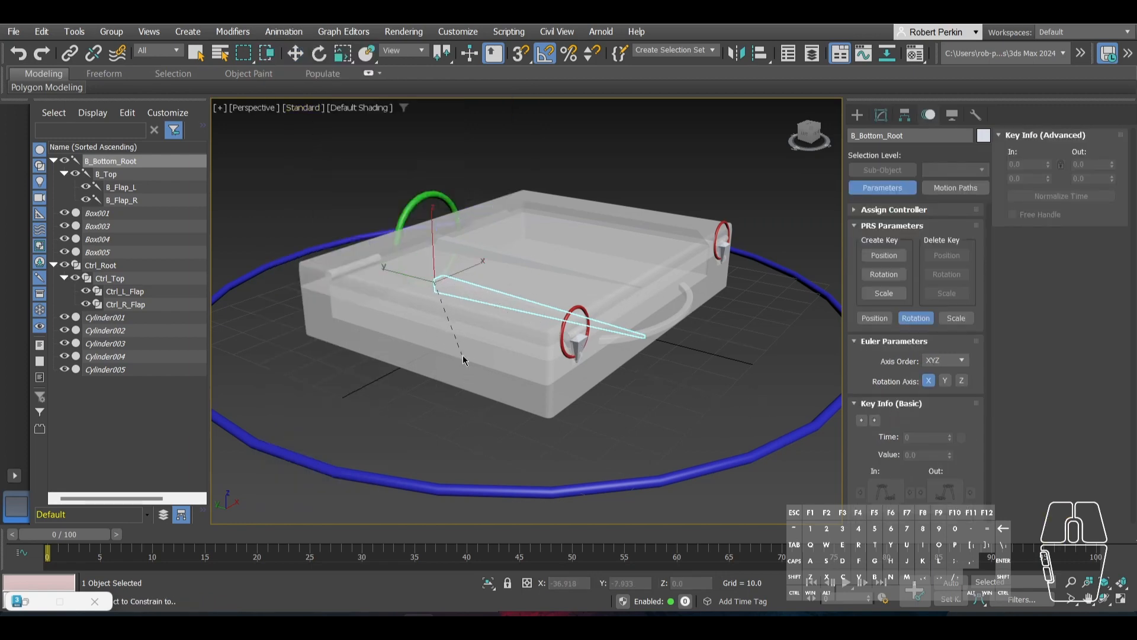
pyautogui.click(692, 476)
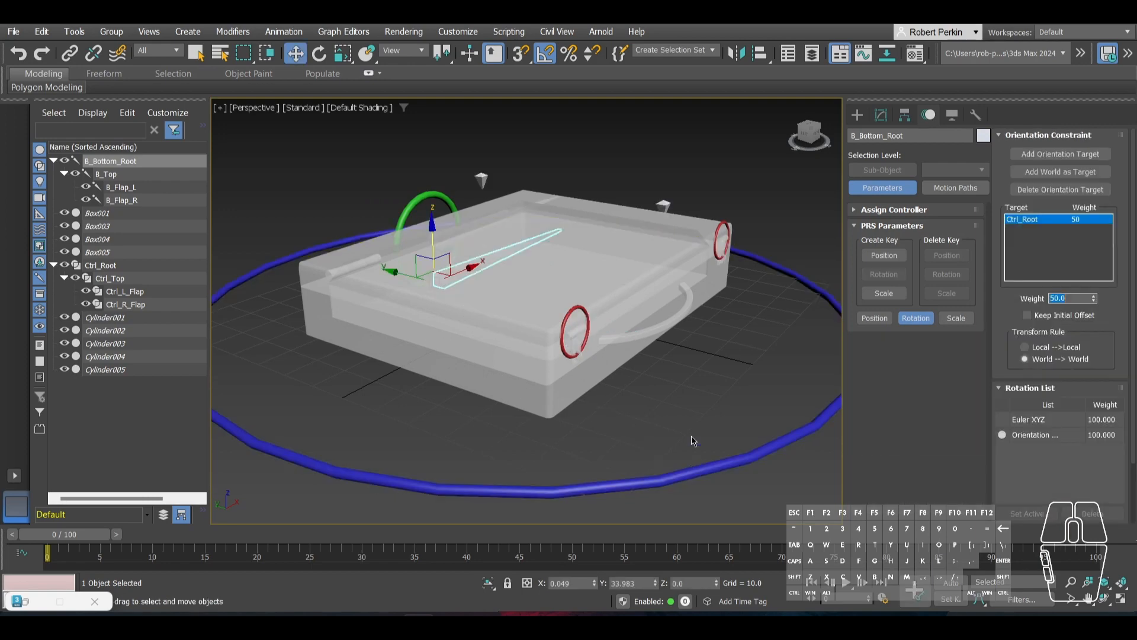
pyautogui.click(676, 427)
pyautogui.hotkey('ctrl', 'z')
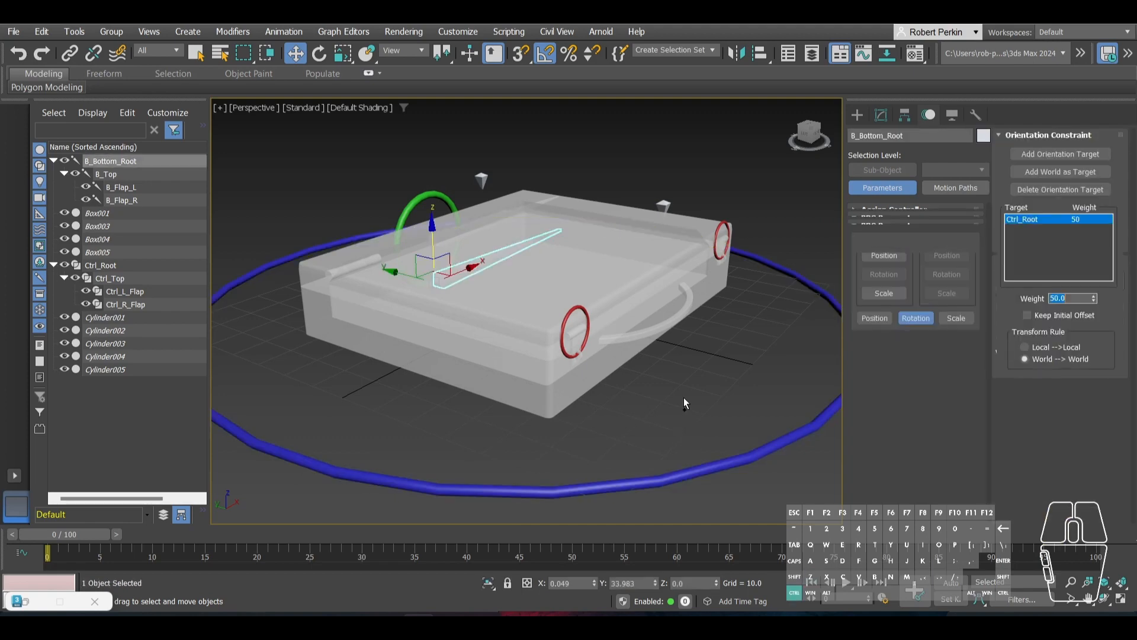
pyautogui.hotkey('ctrl', 'z')
pyautogui.keyDown('alt'); pyautogui.moveTo(675, 398); pyautogui.dragTo(662, 398, button='middle'); pyautogui.keyUp('alt')
pyautogui.hotkey('ctrl', 'z')
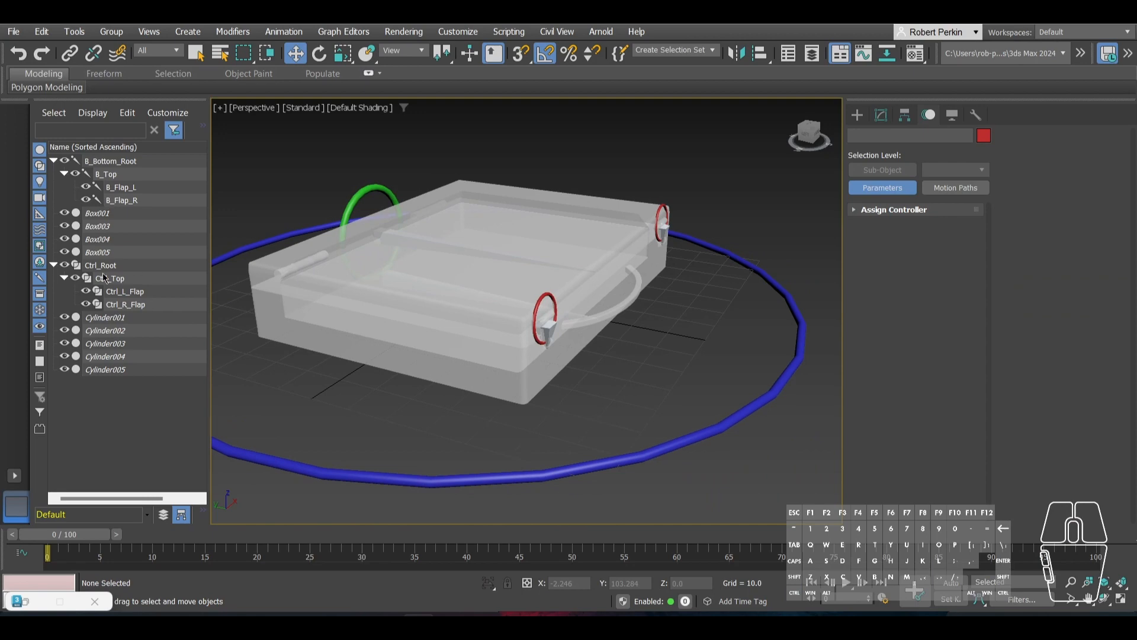
# Step: Unparent Ctrl_Top from Ctrl_Root and align Ctrl_Root to B_Bottom_Root, pivot to pivot, on all position and orientation axes
pyautogui.moveTo(108, 281); pyautogui.dragTo(154, 406)
pyautogui.click(100, 264)
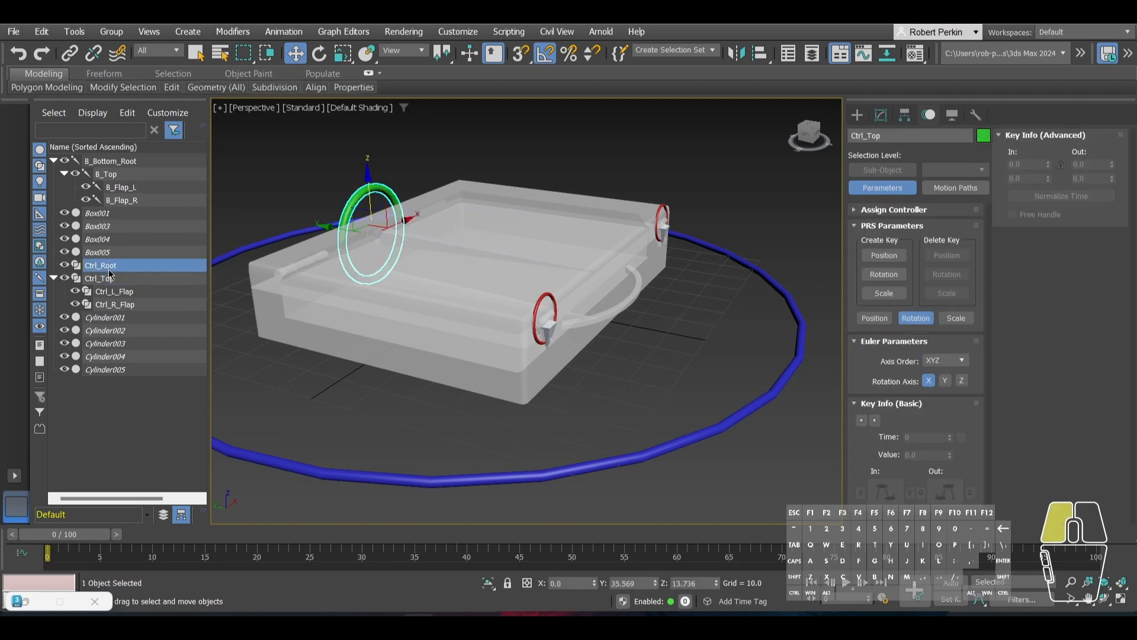
pyautogui.hotkey('alt', 'a')
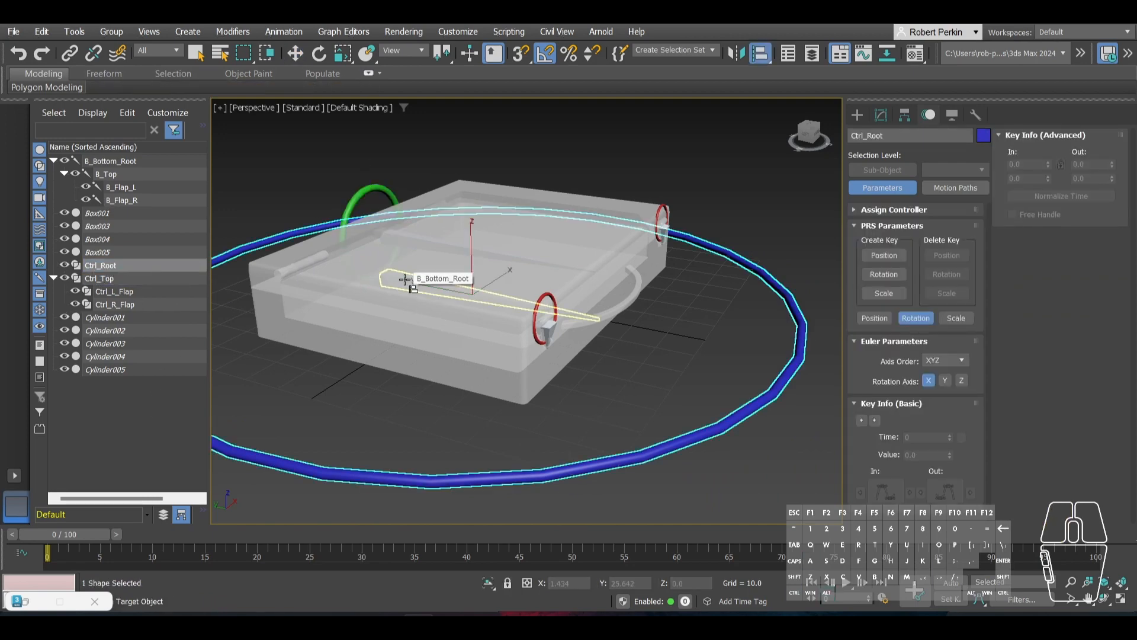
pyautogui.click(405, 279)
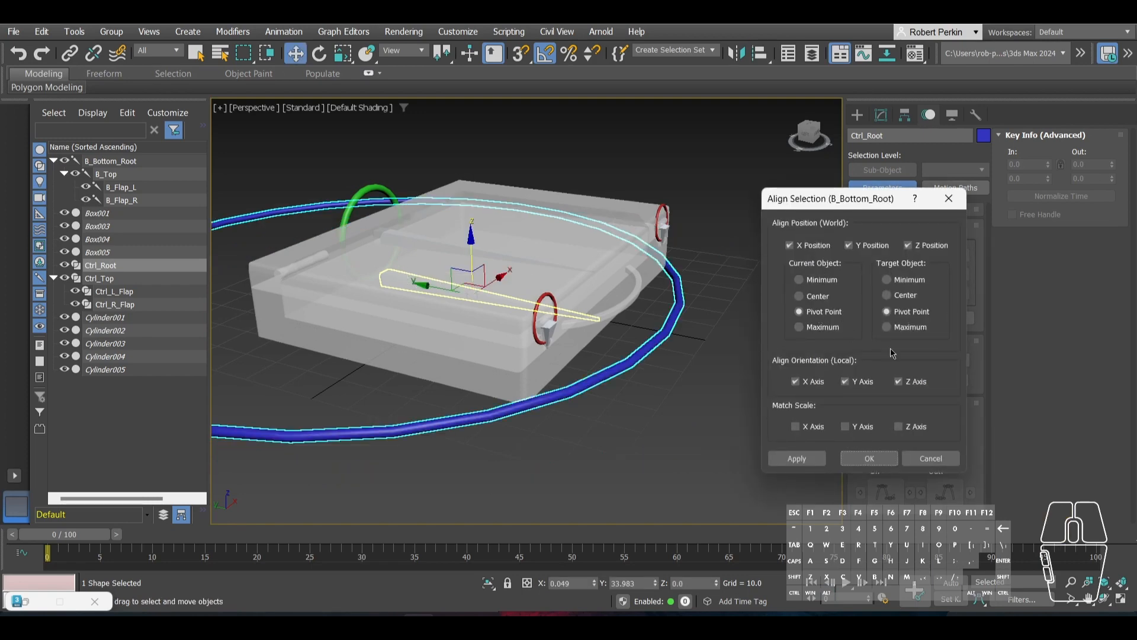
pyautogui.click(877, 459)
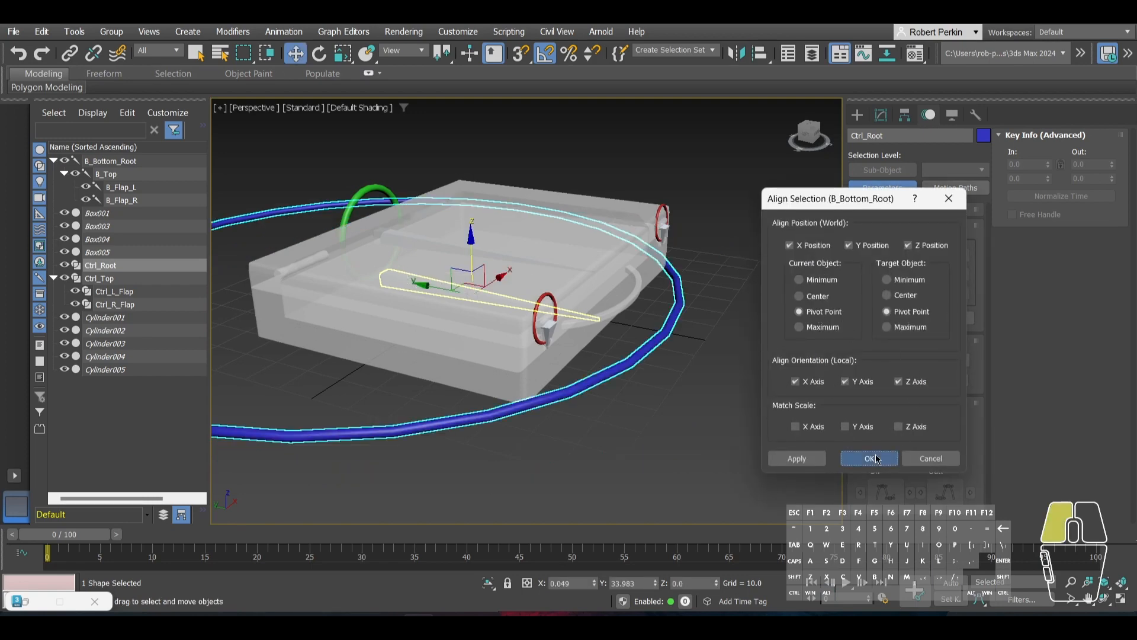
# Step: Add an Edit Poly modifier to Ctrl_Root and select its whole ring at element level
pyautogui.click(881, 115)
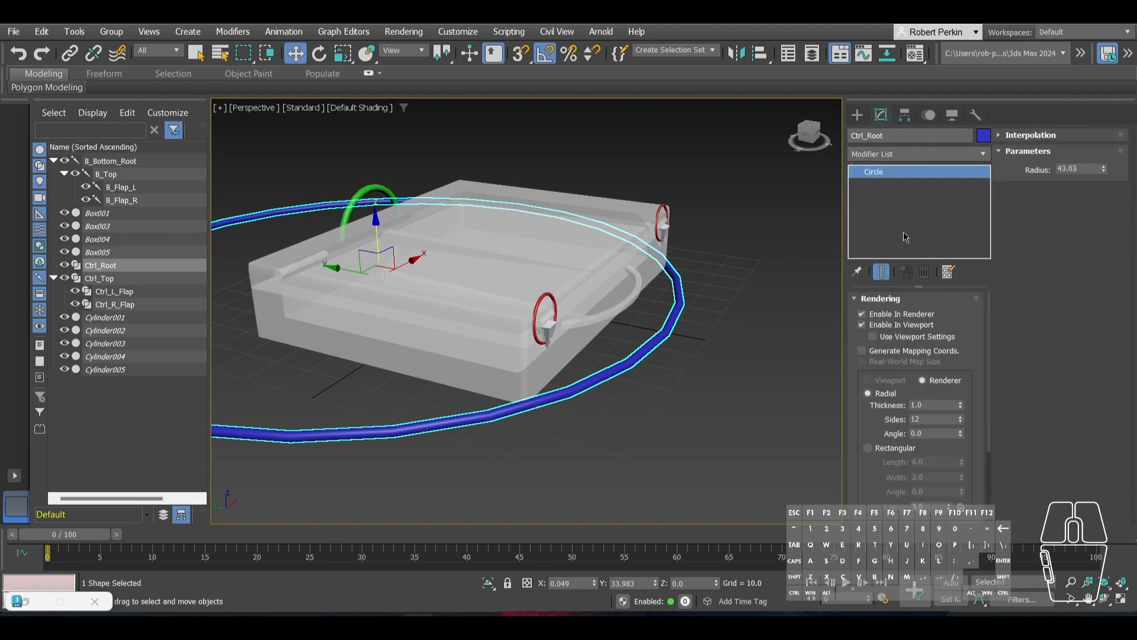
pyautogui.click(877, 155)
pyautogui.write('ed')
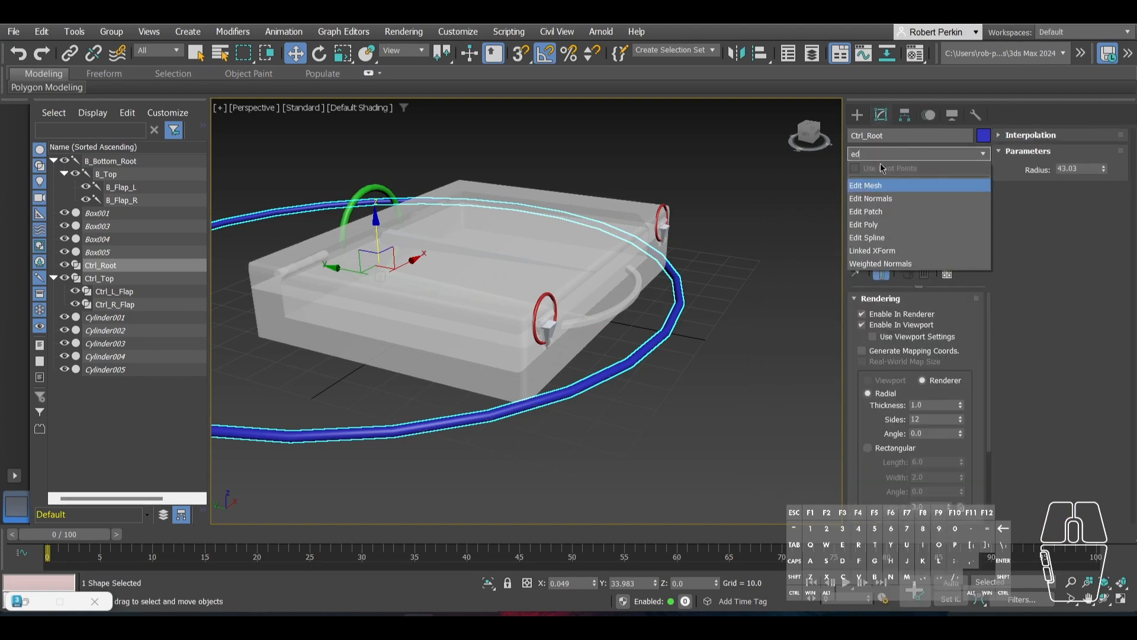
pyautogui.click(854, 236)
pyautogui.press('5')
pyautogui.click(676, 300)
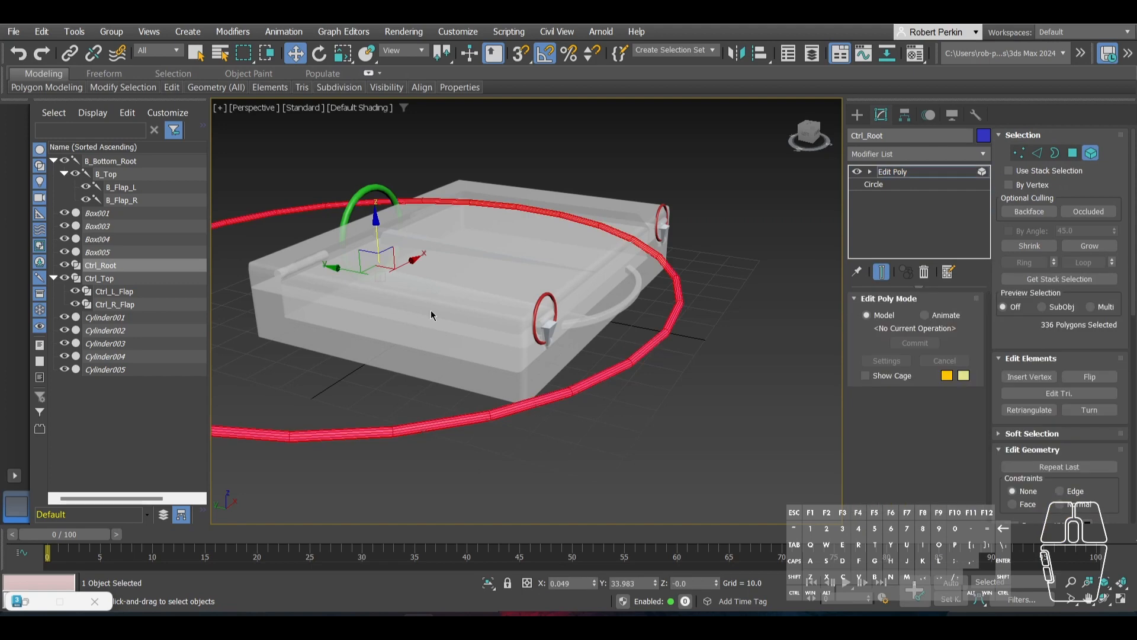
# Step: Move the Ctrl_Root ring element along Y to surround the briefcase, and set its X position to 0
pyautogui.moveTo(348, 268); pyautogui.dragTo(508, 398)
pyautogui.rightClick(508, 398)
pyautogui.keyDown('alt'); pyautogui.moveTo(516, 457); pyautogui.dragTo(459, 325, button='middle'); pyautogui.keyUp('alt')
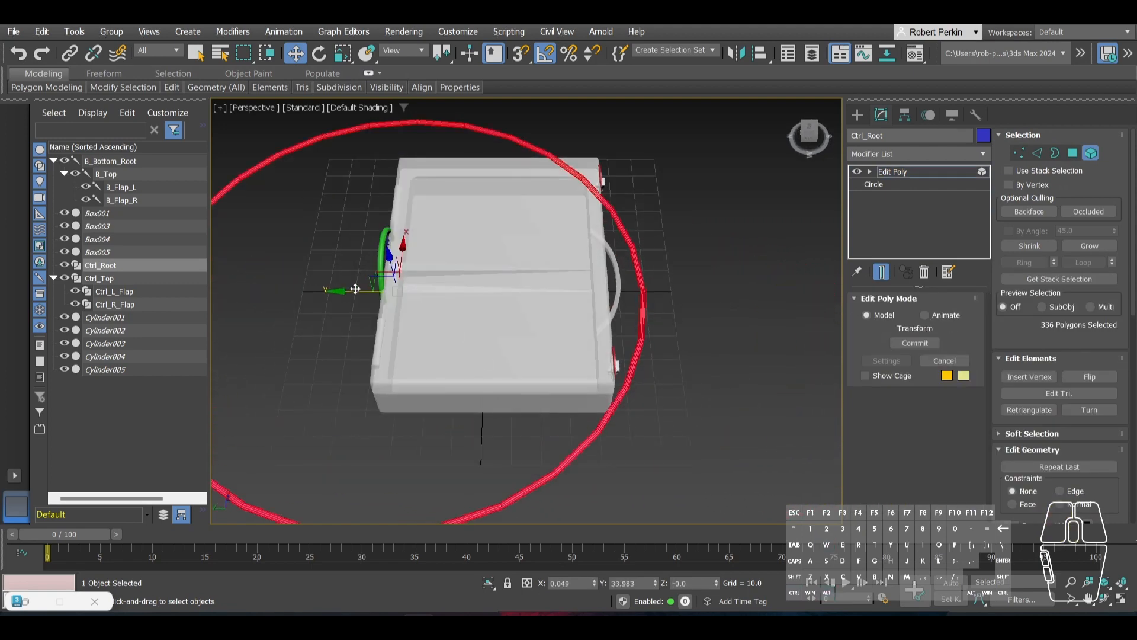
pyautogui.moveTo(354, 289); pyautogui.dragTo(481, 287)
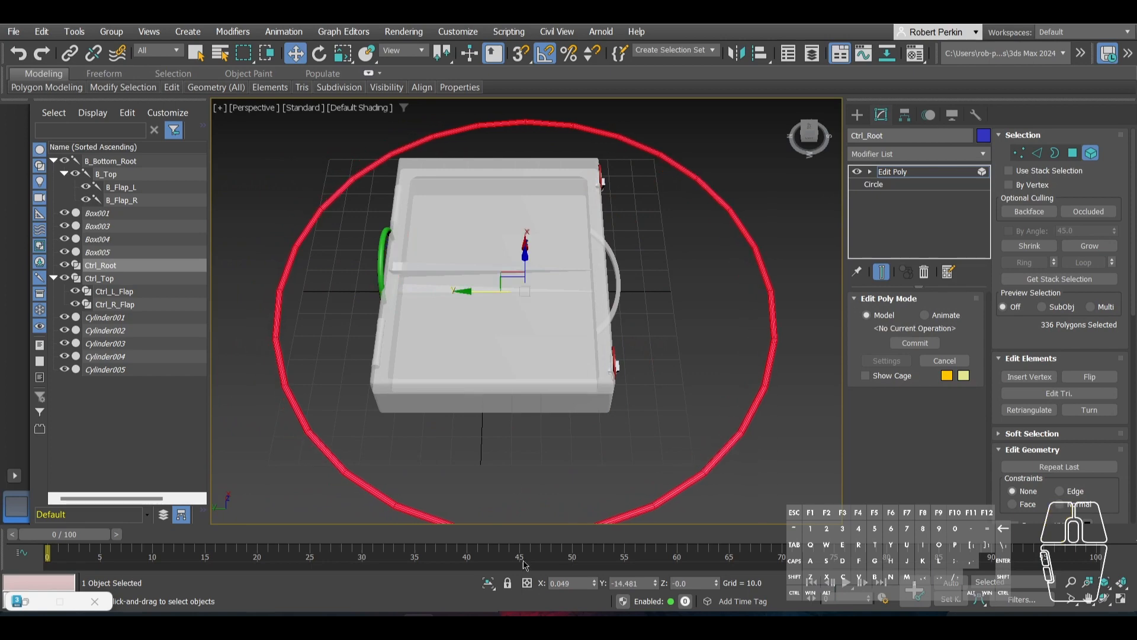
pyautogui.rightClick(594, 583)
pyautogui.keyDown('alt'); pyautogui.moveTo(605, 486); pyautogui.dragTo(517, 336, button='middle'); pyautogui.keyUp('alt')
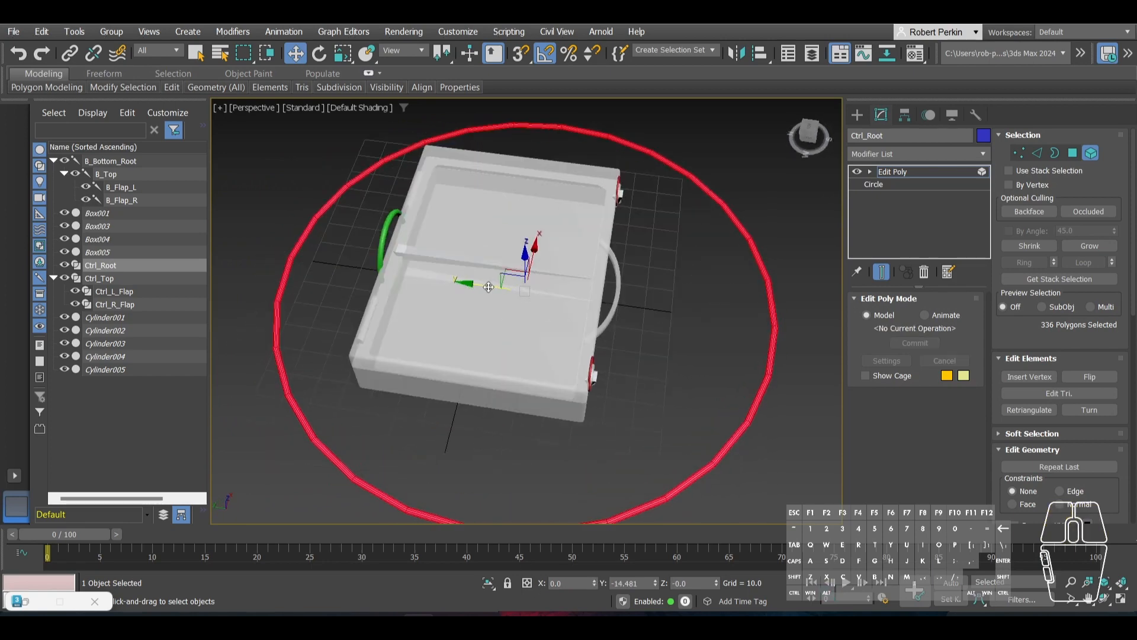
# Step: Fine-tune the ring element along Y to about -8.3, compare it with the previous placement, and leave element level
pyautogui.moveTo(487, 286)
pyautogui.mouseDown()
pyautogui.moveTo(456, 277)
pyautogui.moveTo(494, 279)
pyautogui.mouseUp()
pyautogui.moveTo(494, 280)
pyautogui.keyDown('alt'); pyautogui.mouseDown(button='middle')
pyautogui.moveTo(441, 303)
pyautogui.moveTo(498, 297)
pyautogui.mouseUp(button='middle'); pyautogui.keyUp('alt')
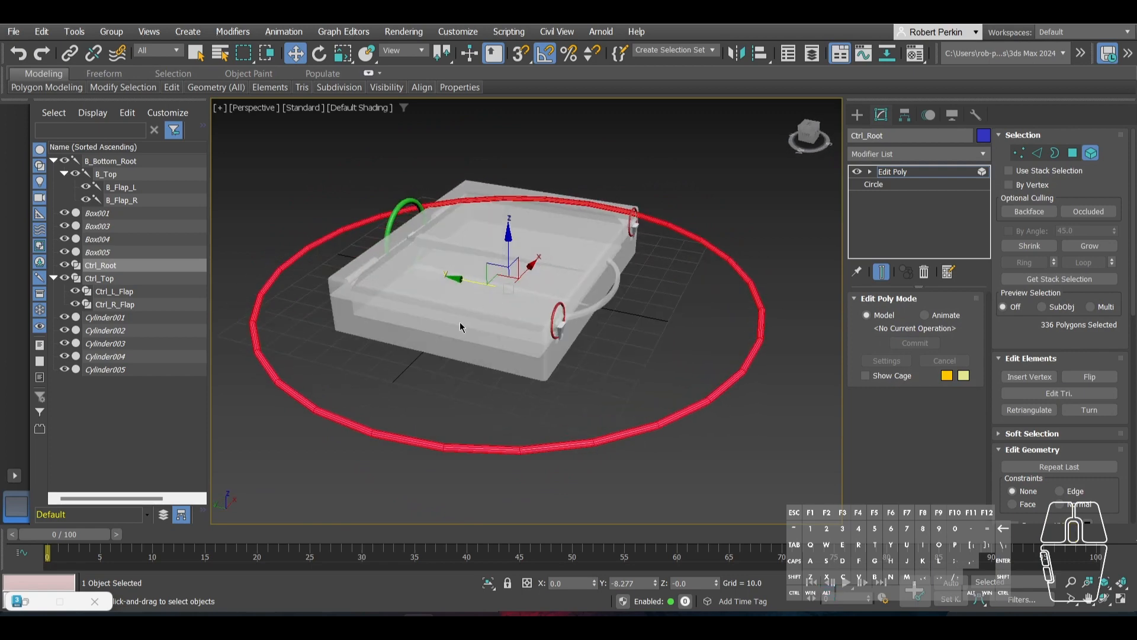
pyautogui.hotkey('ctrl', 'z')
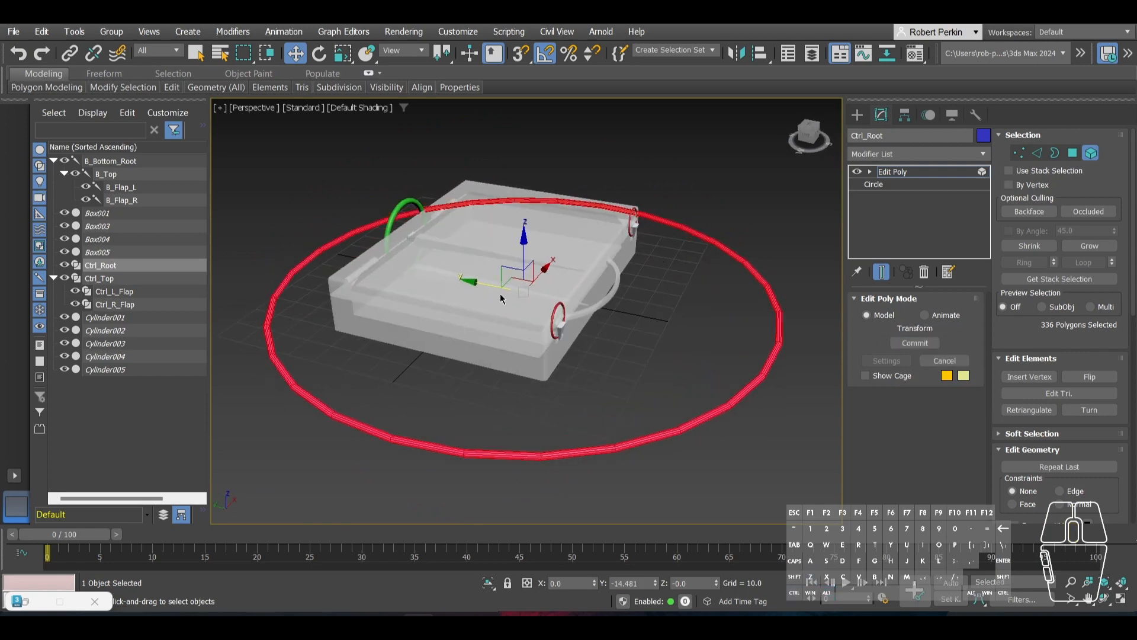
pyautogui.hotkey('ctrl', 'y')
pyautogui.keyDown('alt'); pyautogui.moveTo(526, 374); pyautogui.dragTo(514, 314, button='middle'); pyautogui.keyUp('alt')
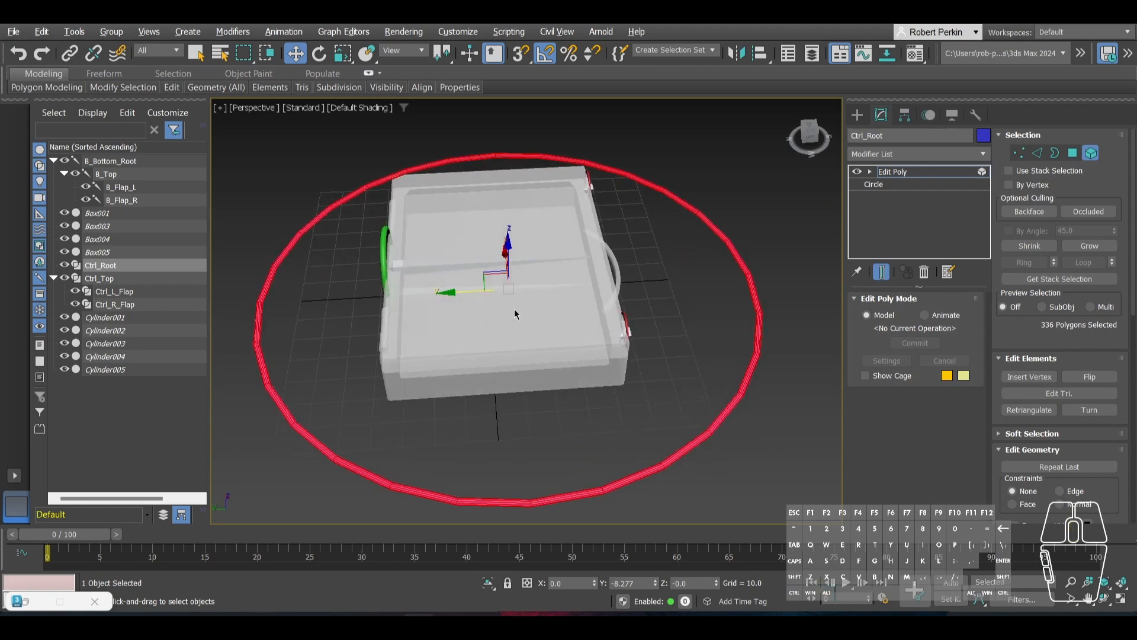
pyautogui.click(1092, 154)
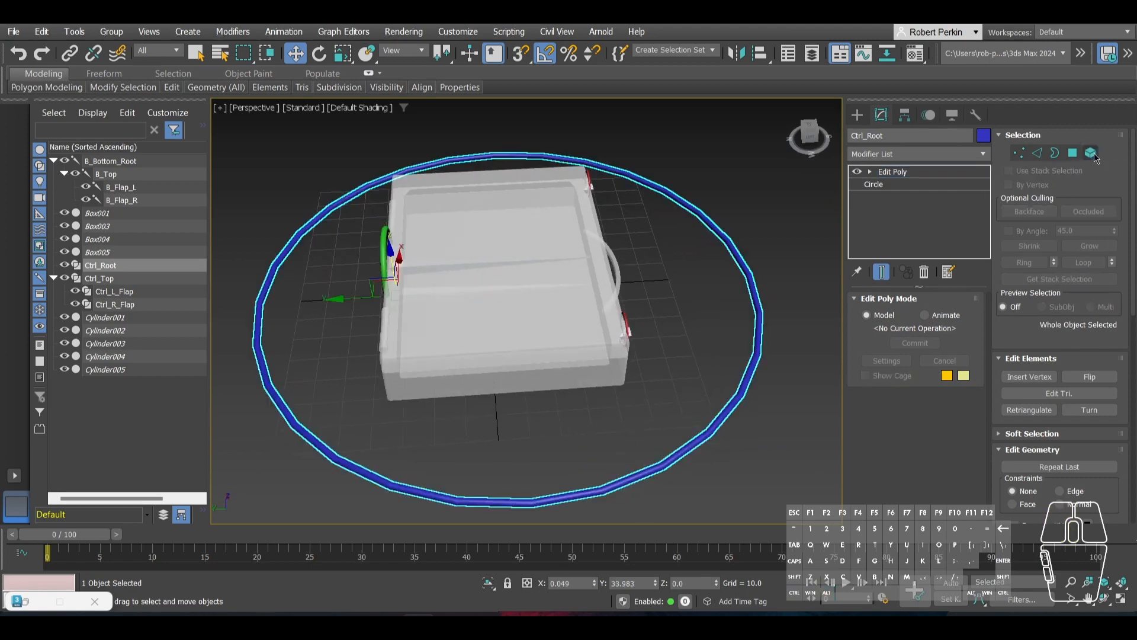
# Step: Add an Orientation Constraint to the B_Bottom_Root bone with Ctrl_Root as its target
pyautogui.click(690, 309)
pyautogui.click(731, 406)
pyautogui.keyDown('alt'); pyautogui.moveTo(730, 406); pyautogui.dragTo(440, 251, button='middle'); pyautogui.keyUp('alt')
pyautogui.scroll(4, 439, 251)
pyautogui.click(495, 312)
pyautogui.keyDown('alt'); pyautogui.moveTo(490, 294); pyautogui.dragTo(453, 270, button='middle'); pyautogui.keyUp('alt')
pyautogui.scroll(-3, 508, 332)
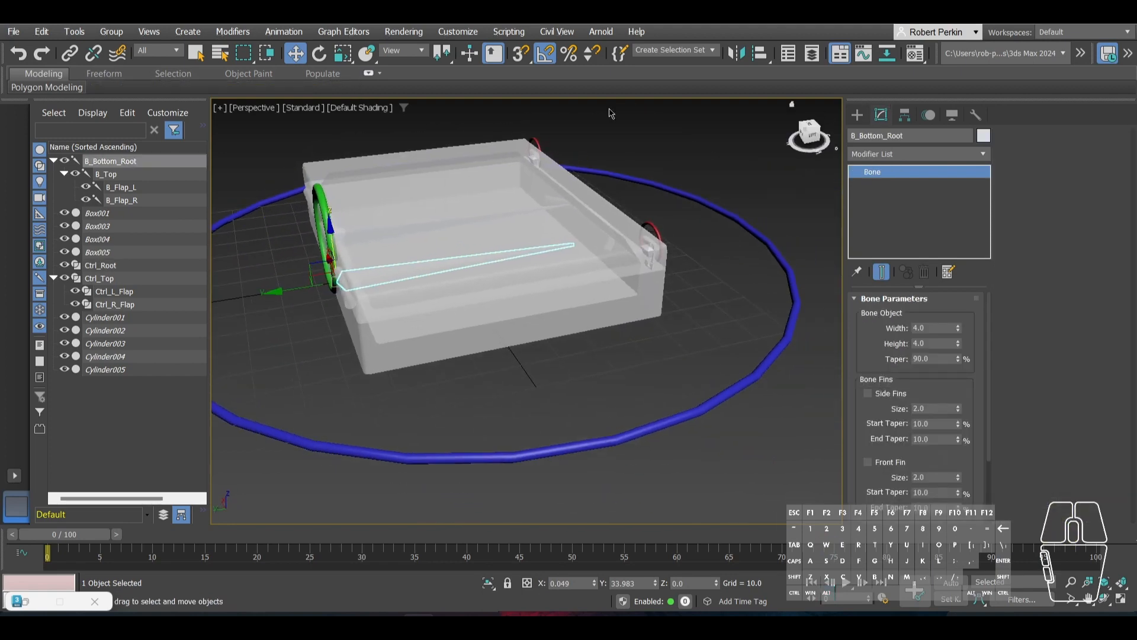
pyautogui.click(284, 32)
pyautogui.moveTo(291, 108)
pyautogui.click(465, 210)
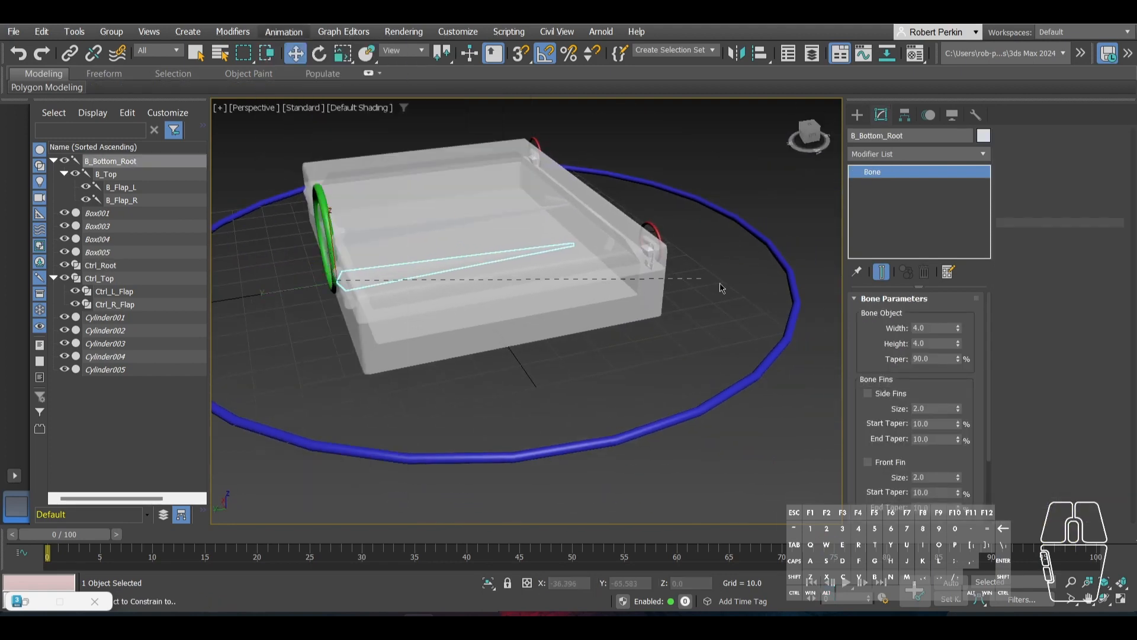
pyautogui.click(790, 278)
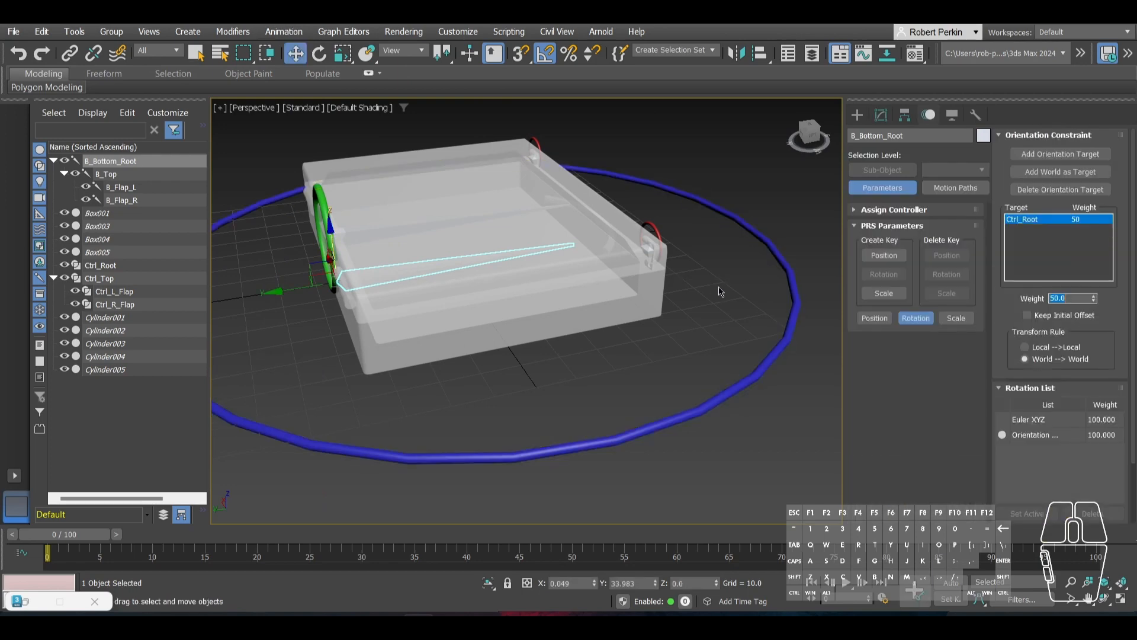
# Step: Test the orientation constraint by rotating Ctrl_Root, and undo the rotation
pyautogui.click(770, 323)
pyautogui.click(787, 304)
pyautogui.press('e')
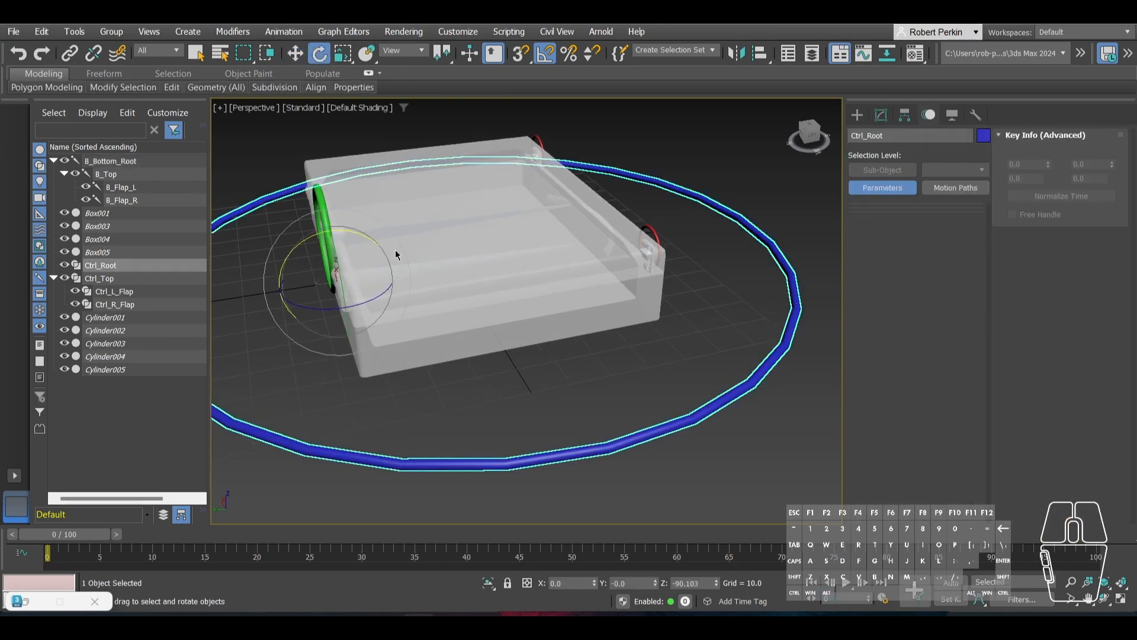
pyautogui.moveTo(359, 239)
pyautogui.mouseDown()
pyautogui.moveTo(335, 233)
pyautogui.moveTo(372, 241)
pyautogui.moveTo(298, 229)
pyautogui.moveTo(352, 237)
pyautogui.mouseUp()
pyautogui.hotkey('ctrl', 'z')
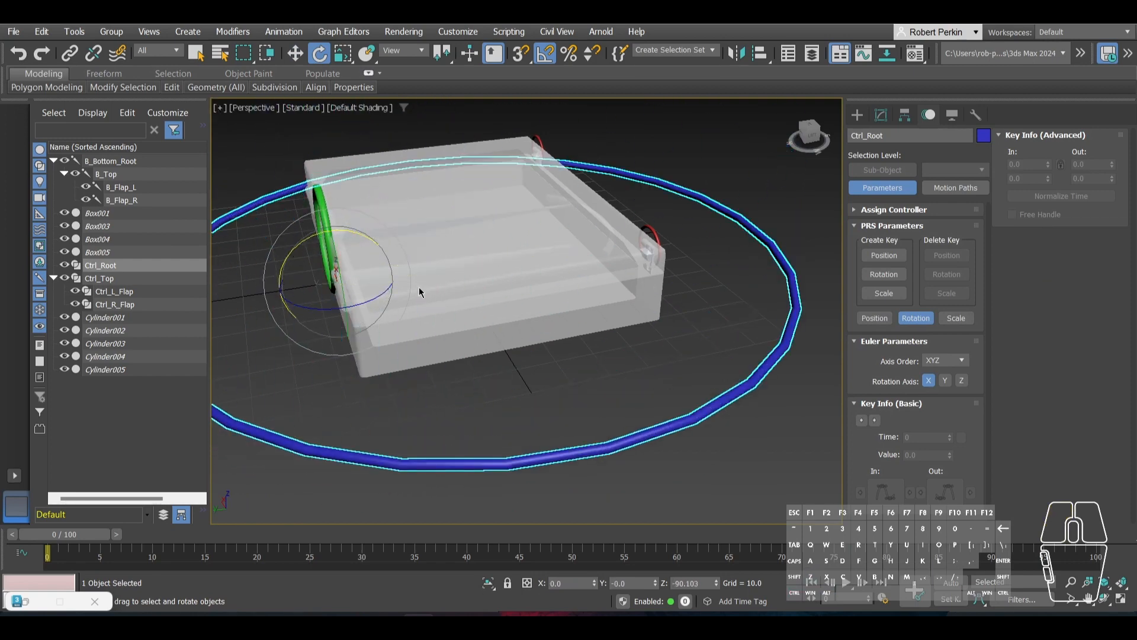
# Step: Try to rotate the constrained B_Bottom_Root bone directly, and clear the selection
pyautogui.click(661, 323)
pyautogui.click(435, 256)
pyautogui.moveTo(368, 237); pyautogui.dragTo(479, 285)
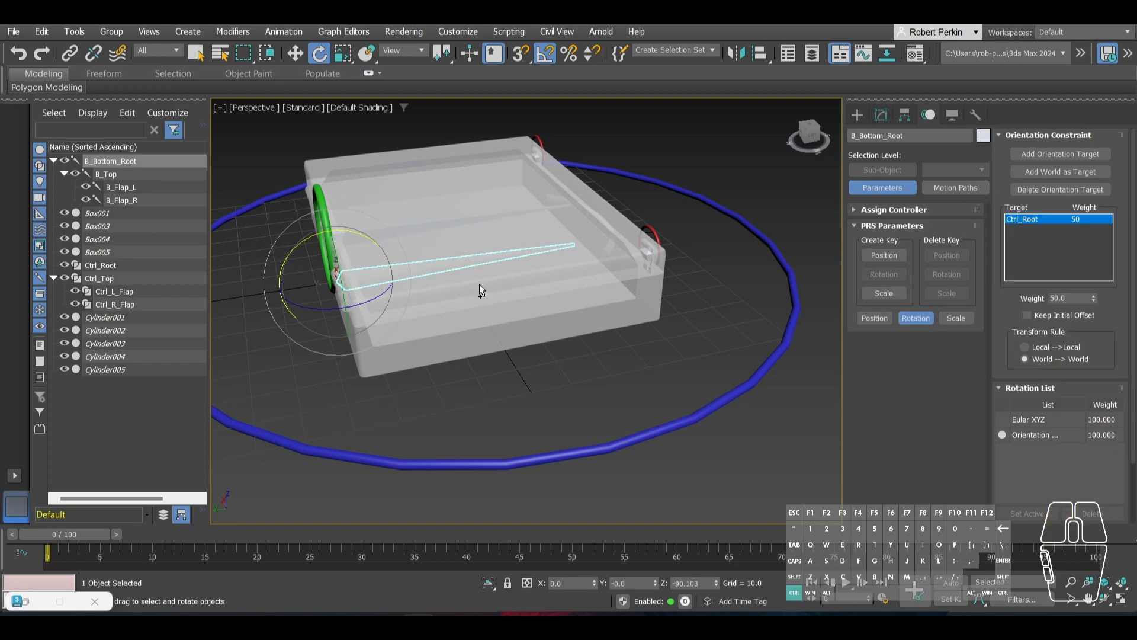
pyautogui.hotkey('ctrl', 'z')
pyautogui.click(380, 267)
pyautogui.moveTo(359, 235); pyautogui.dragTo(336, 225)
pyautogui.click(557, 339)
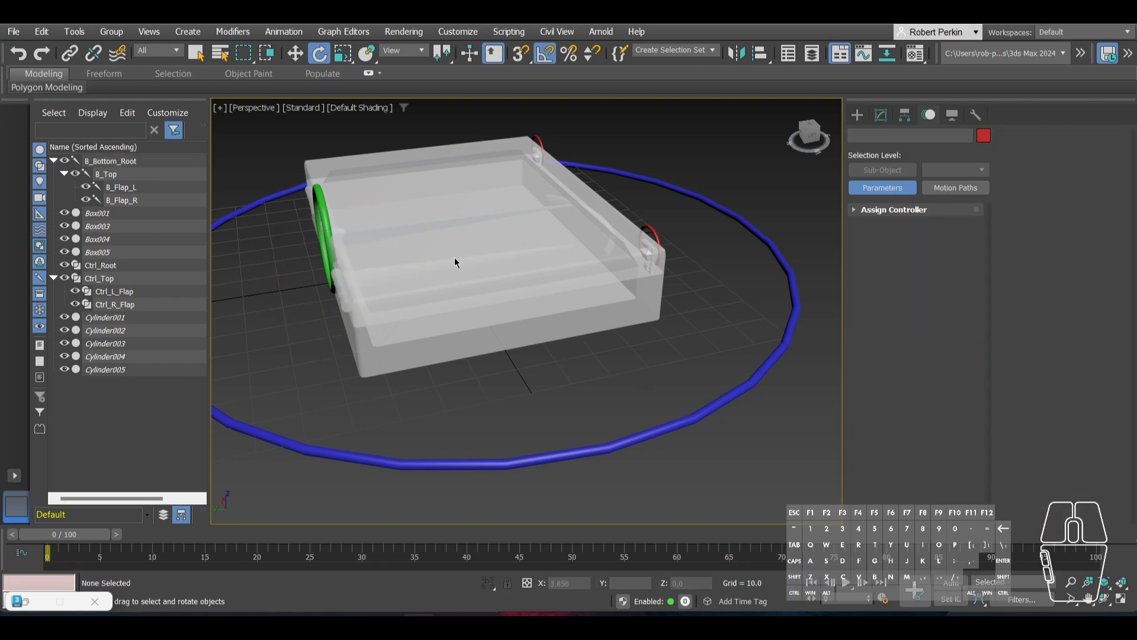
pyautogui.click(440, 265)
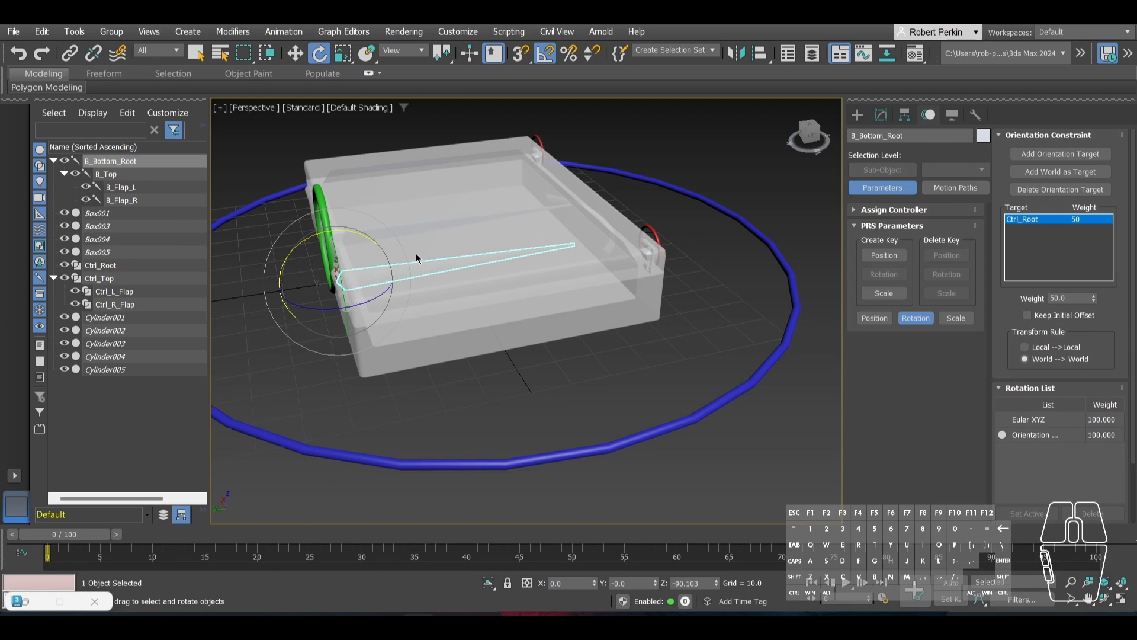
pyautogui.click(604, 364)
# Step: Test how the bones follow Ctrl_Root by moving and rotating the control, and undo both changes
pyautogui.keyDown('alt'); pyautogui.moveTo(604, 364); pyautogui.dragTo(450, 318, button='middle'); pyautogui.keyUp('alt')
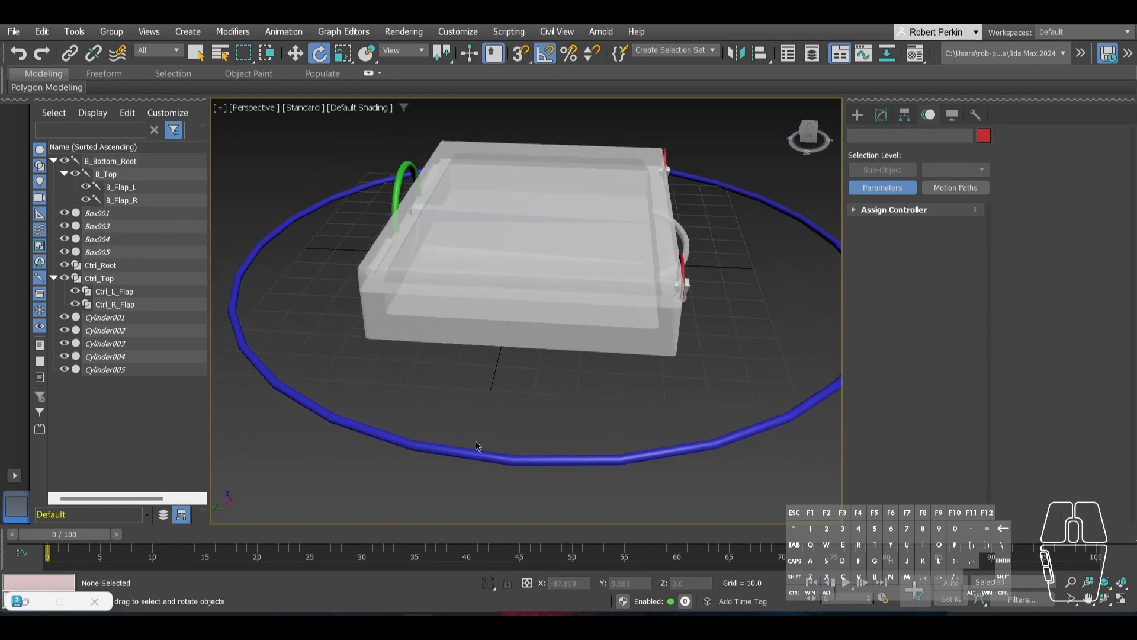
pyautogui.click(421, 447)
pyautogui.scroll(-4, 490, 373)
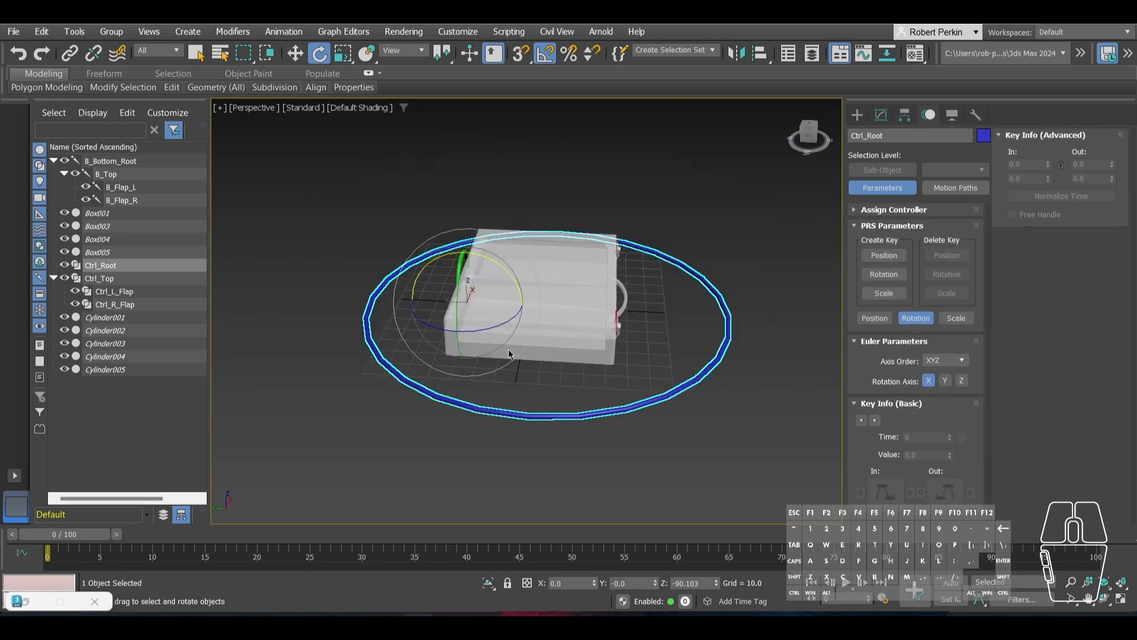
pyautogui.scroll(5, 508, 349)
pyautogui.scroll(-4, 480, 350)
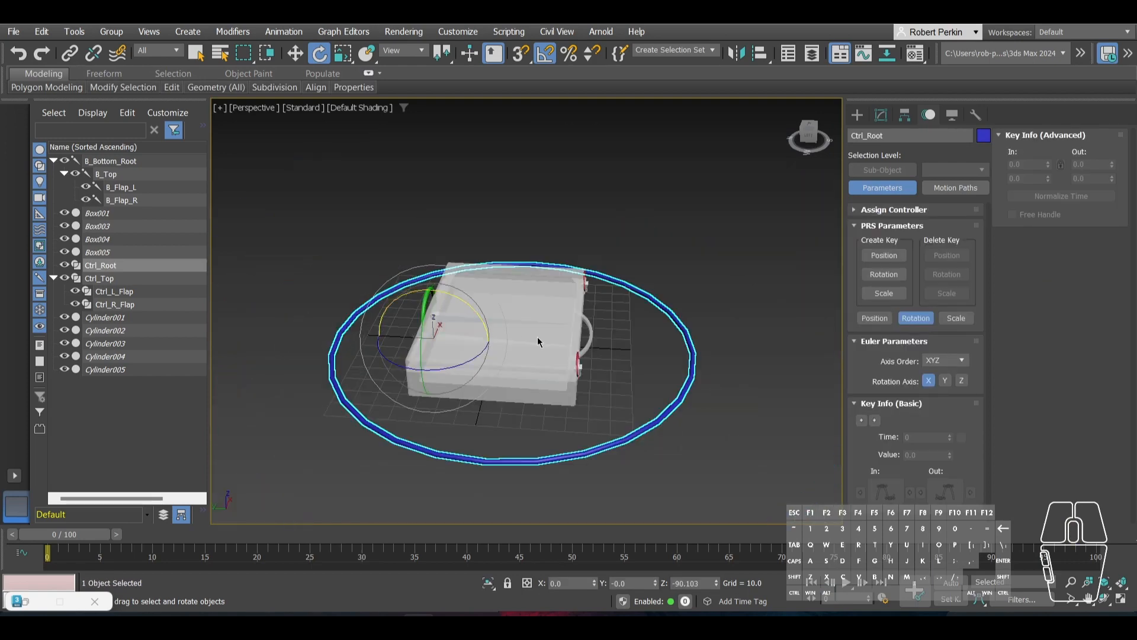
pyautogui.press('w')
pyautogui.moveTo(438, 323); pyautogui.dragTo(280, 179)
pyautogui.press('e')
pyautogui.scroll(1, 341, 201)
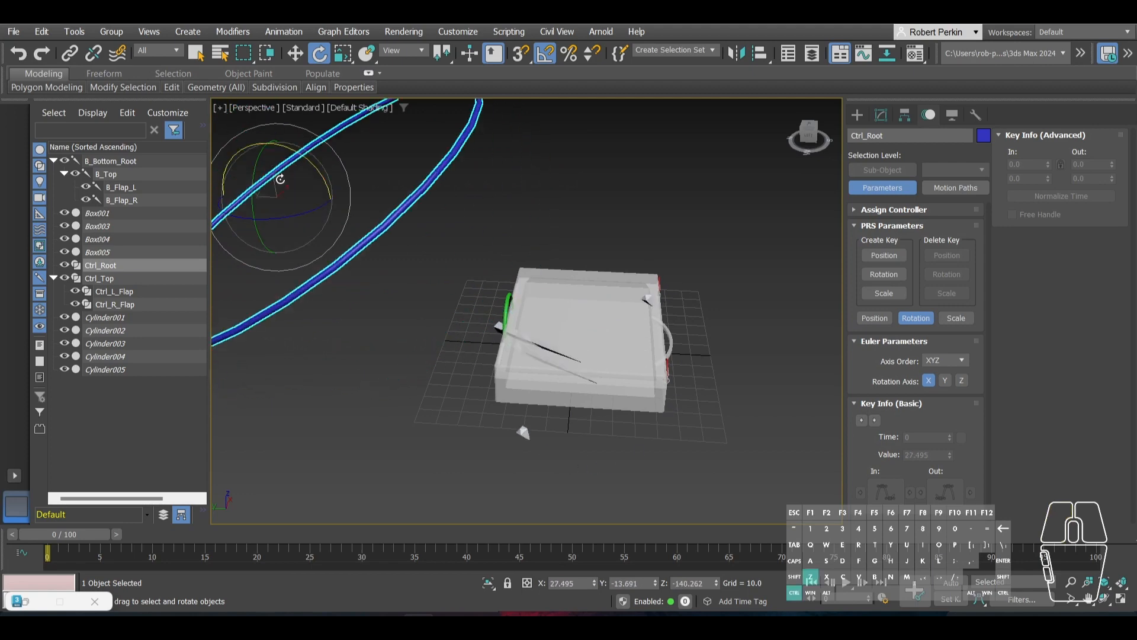
pyautogui.hotkey('ctrl', 'z')
pyautogui.hotkey('ctrl', 'z')
# Step: Add a Position Constraint to the B_Bottom_Root bone with Ctrl_Root as its target
pyautogui.scroll(3, 728, 326)
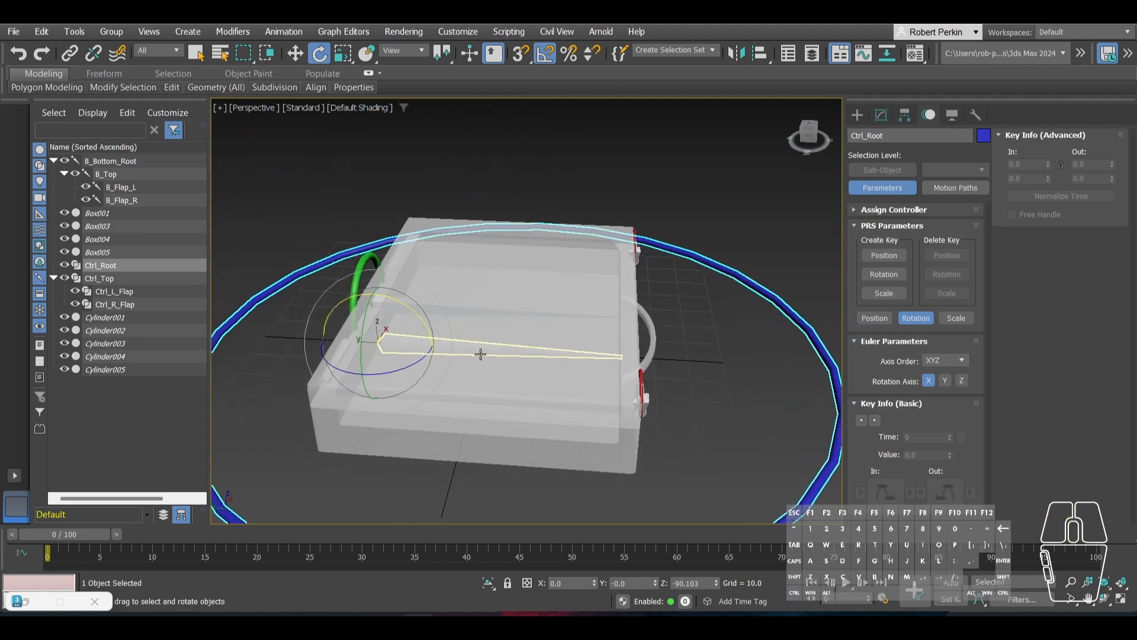
pyautogui.click(474, 353)
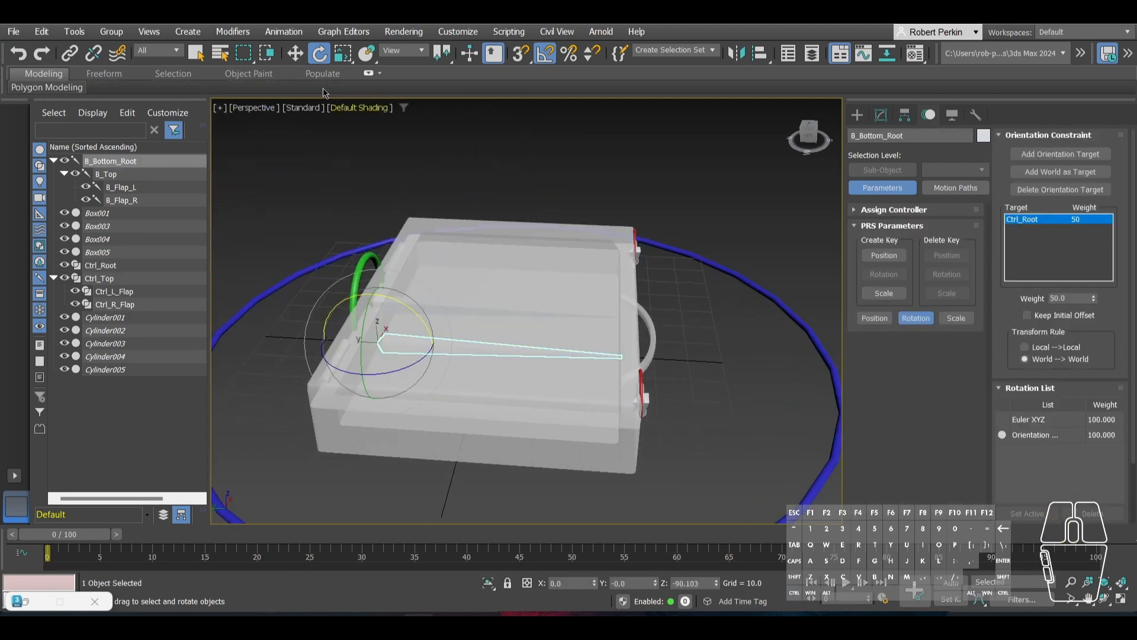
pyautogui.click(283, 31)
pyautogui.moveTo(297, 109)
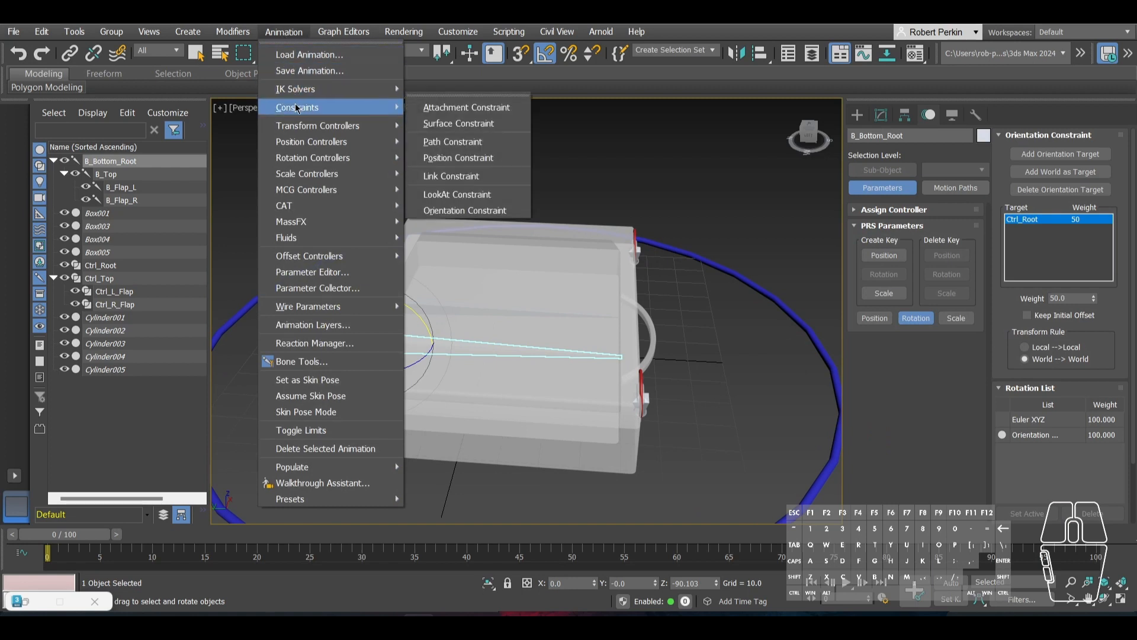
pyautogui.click(468, 158)
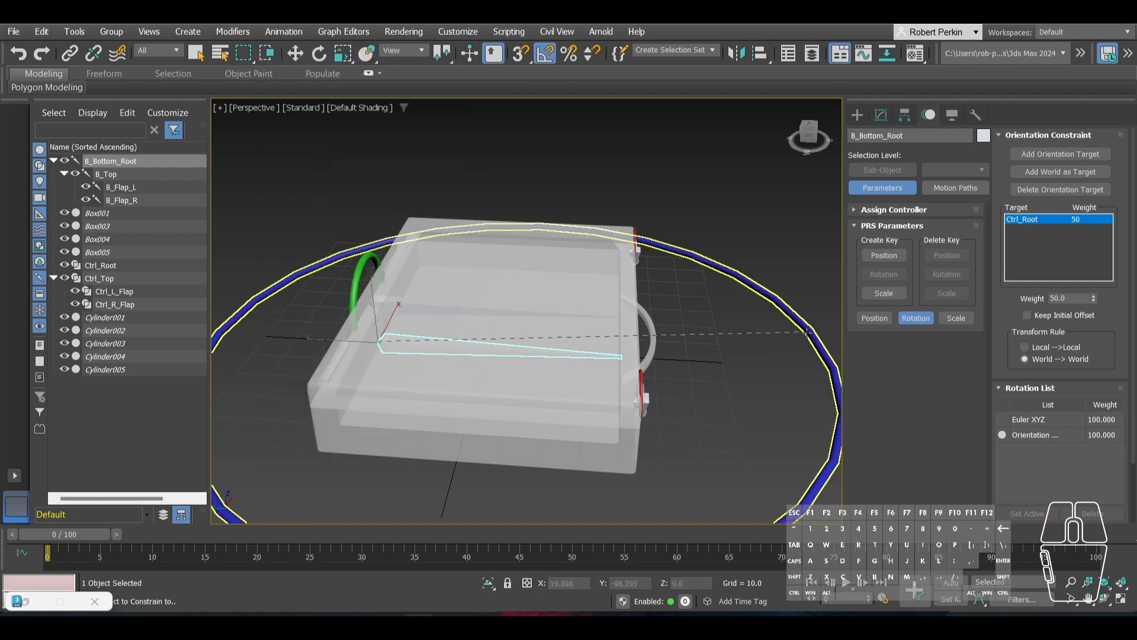
pyautogui.click(807, 334)
# Step: Test the position constraint by moving Ctrl_Root, and undo the move
pyautogui.click(766, 358)
pyautogui.click(807, 332)
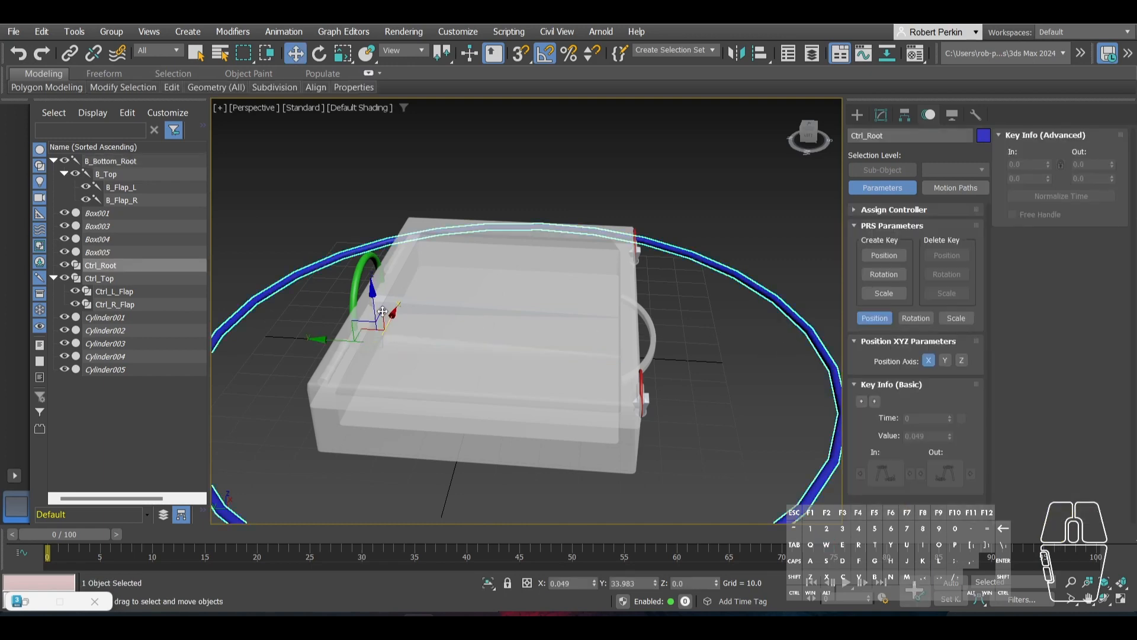
pyautogui.moveTo(380, 312); pyautogui.dragTo(358, 175)
pyautogui.hotkey('ctrl', 'z')
pyautogui.moveTo(462, 311); pyautogui.dragTo(469, 294, button='middle')
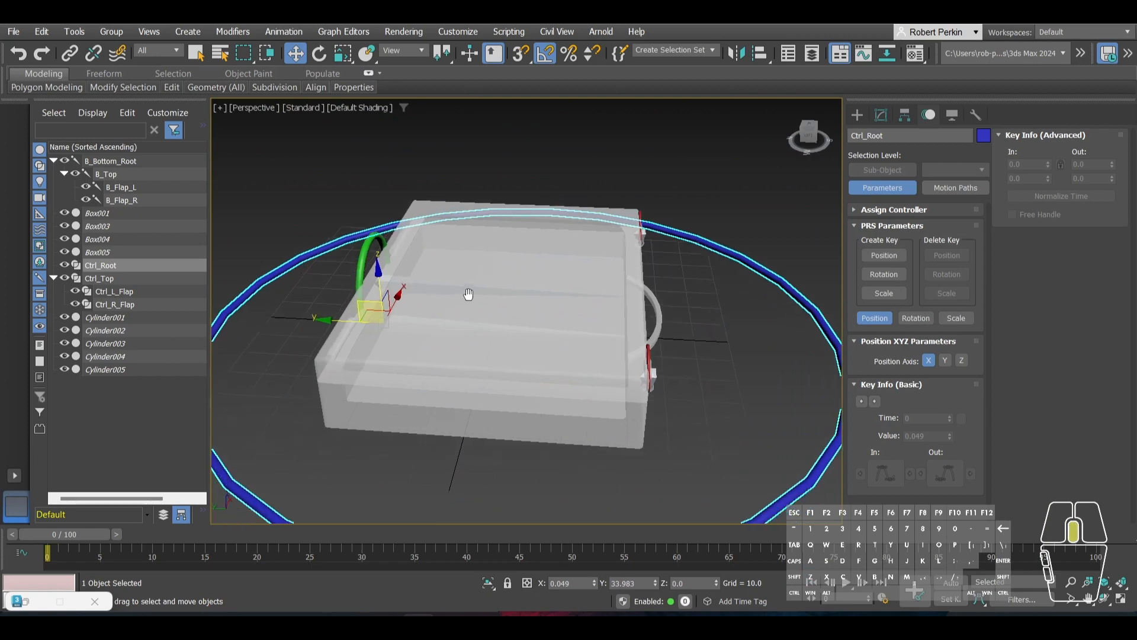
# Step: Try to rotate the B_Bottom_Root bone directly, inspect its position constraint, and clear the selection
pyautogui.scroll(-4, 468, 295)
pyautogui.click(481, 264)
pyautogui.press('e')
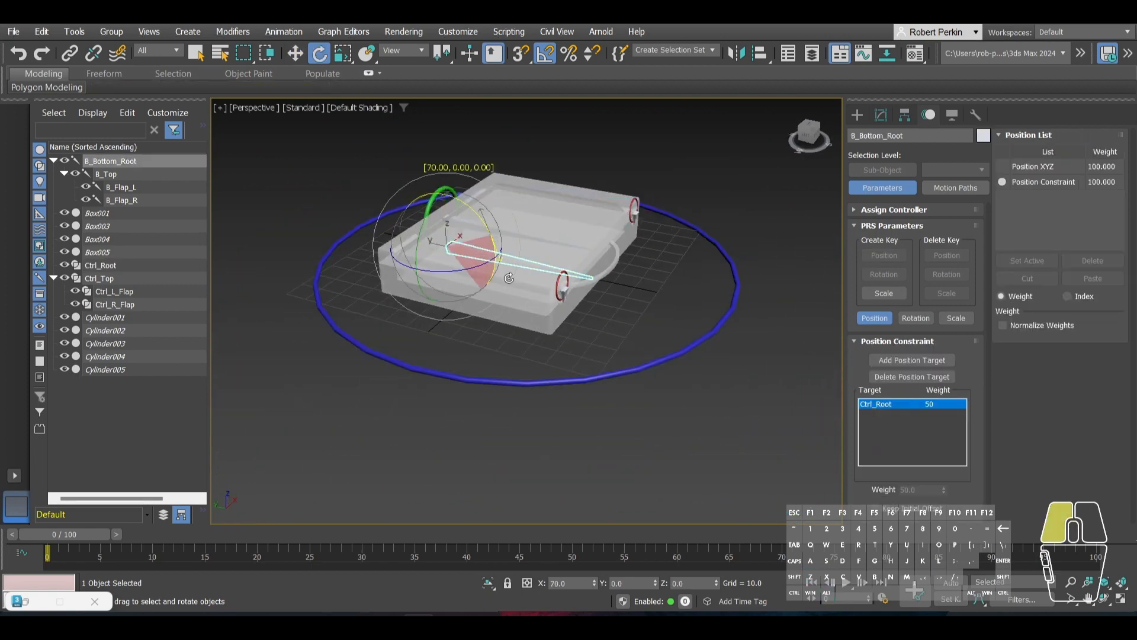
pyautogui.click(592, 378)
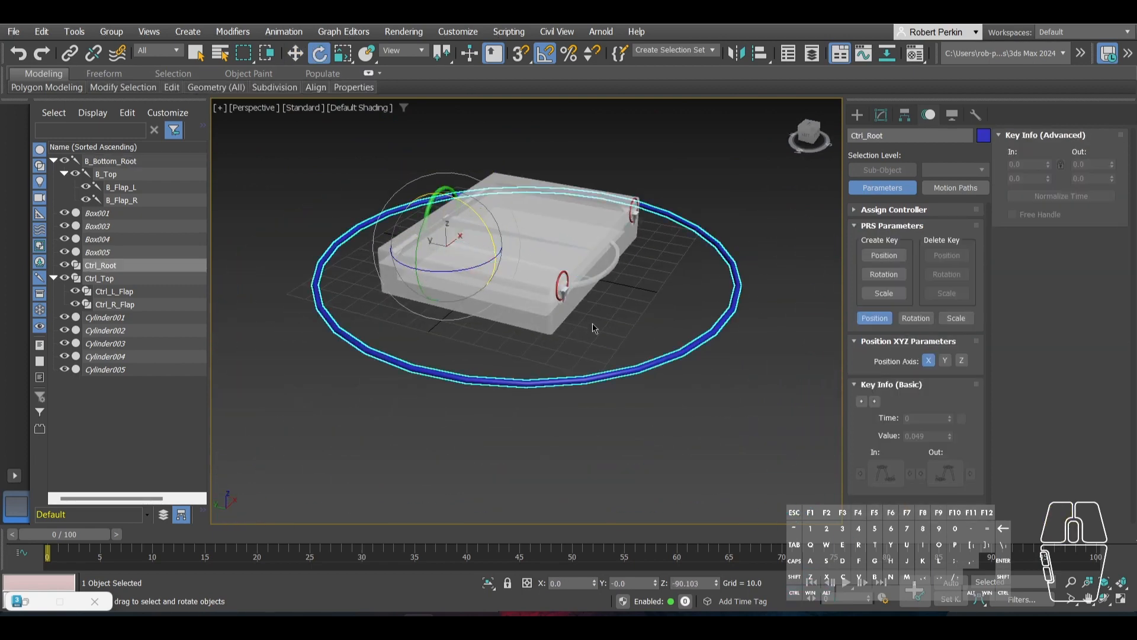
pyautogui.click(513, 262)
pyautogui.press('w')
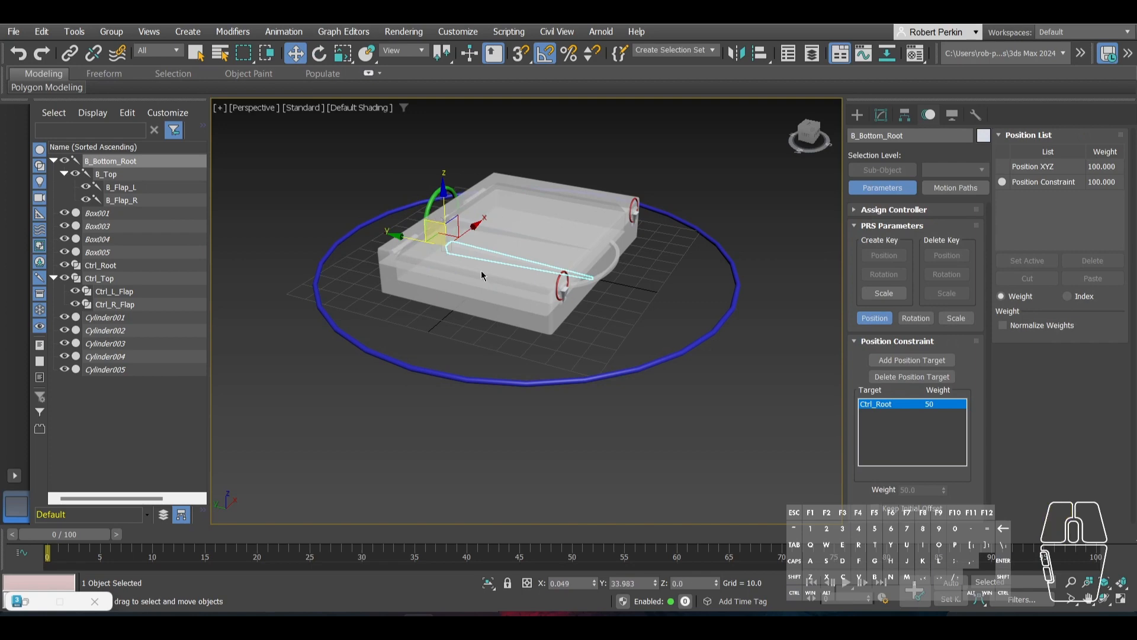
pyautogui.click(576, 338)
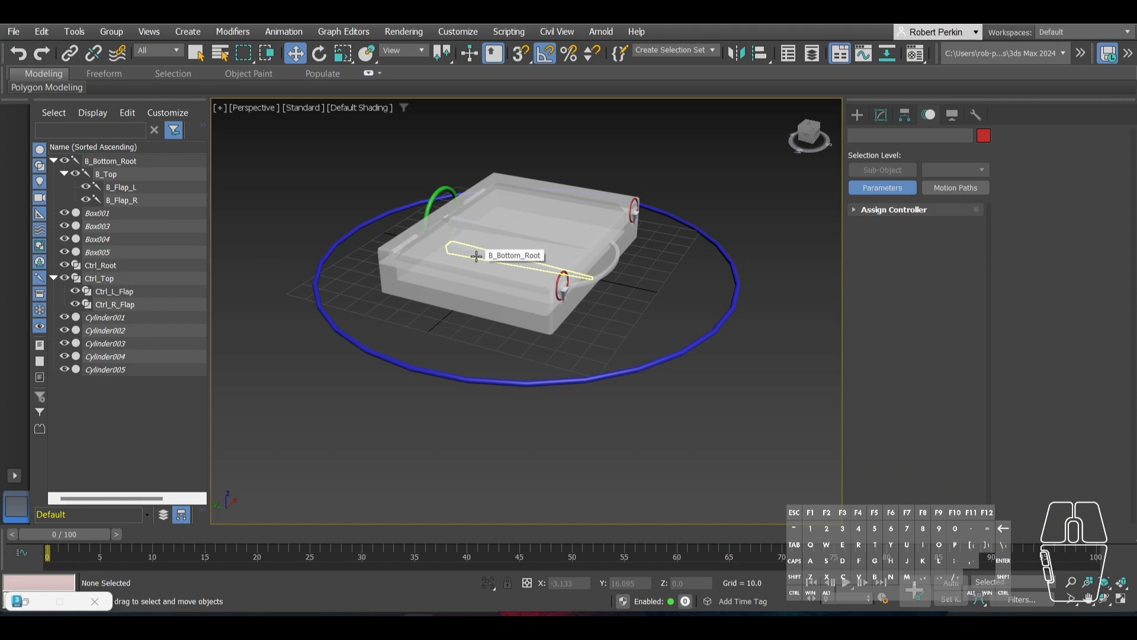
pyautogui.click(476, 256)
pyautogui.click(661, 320)
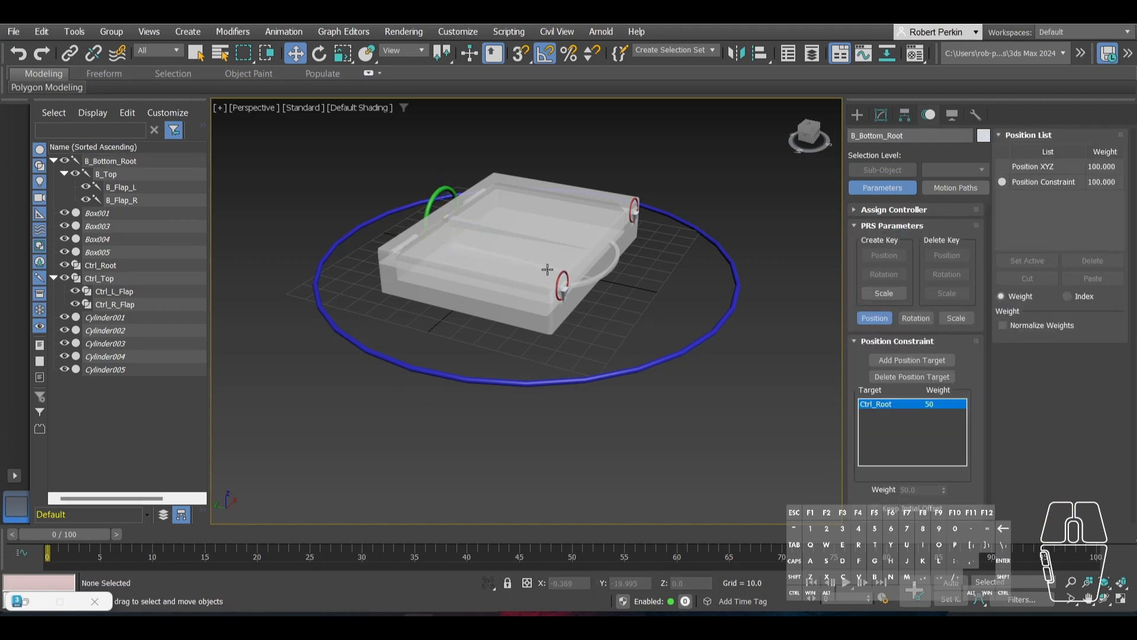
pyautogui.click(512, 261)
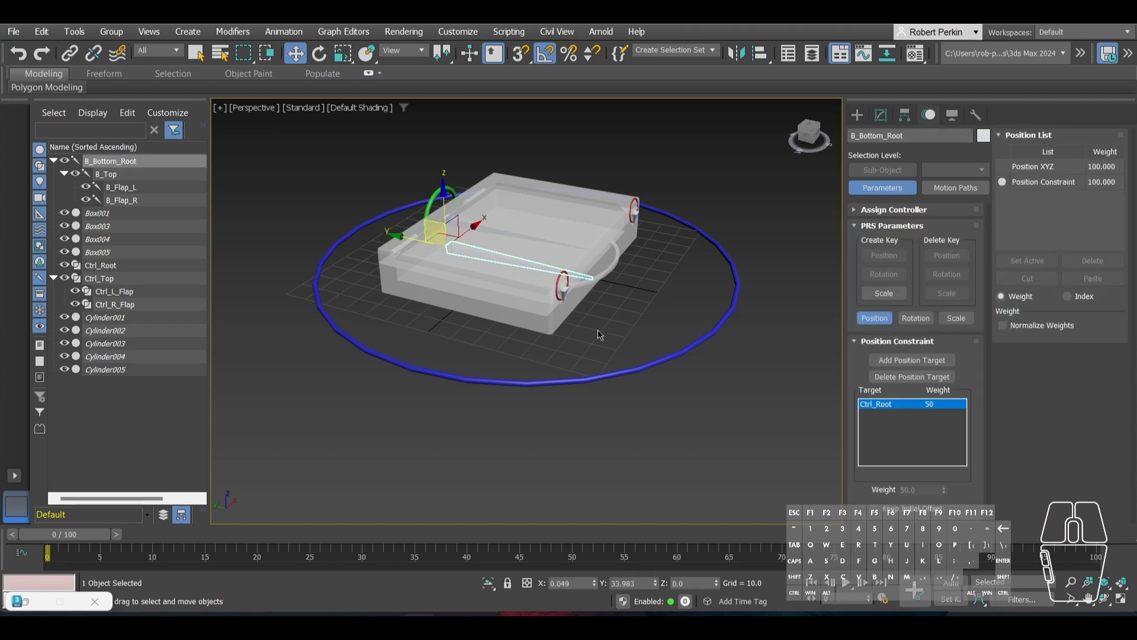
pyautogui.click(614, 335)
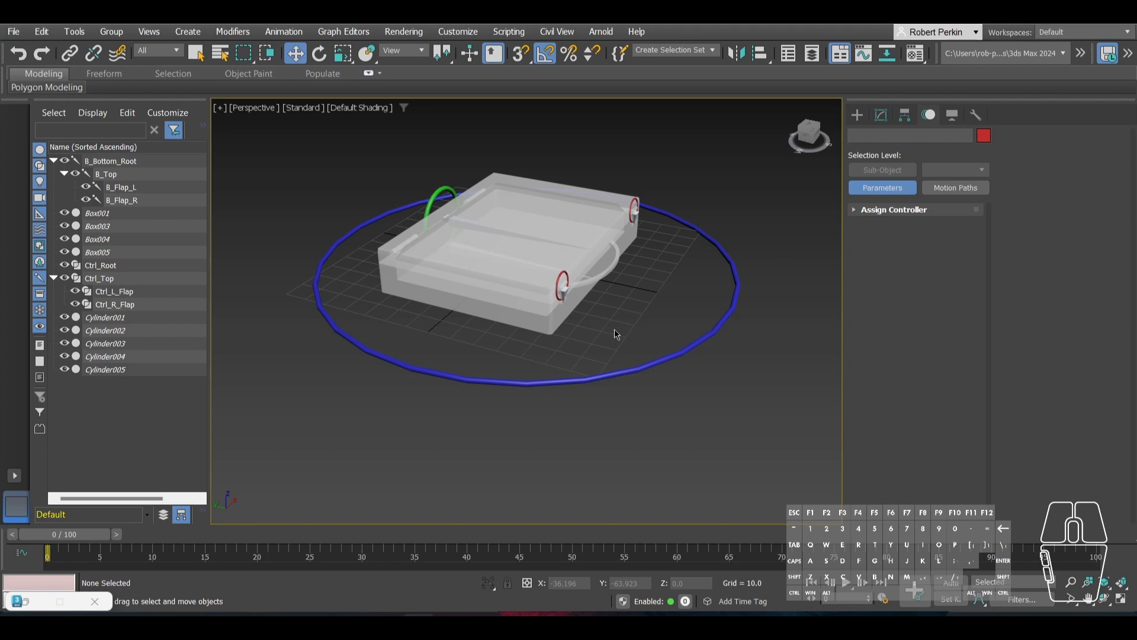
# Step: Parent the Ctrl_Top control, together with its two flap controls, to Ctrl_Root in the scene hierarchy
pyautogui.click(646, 364)
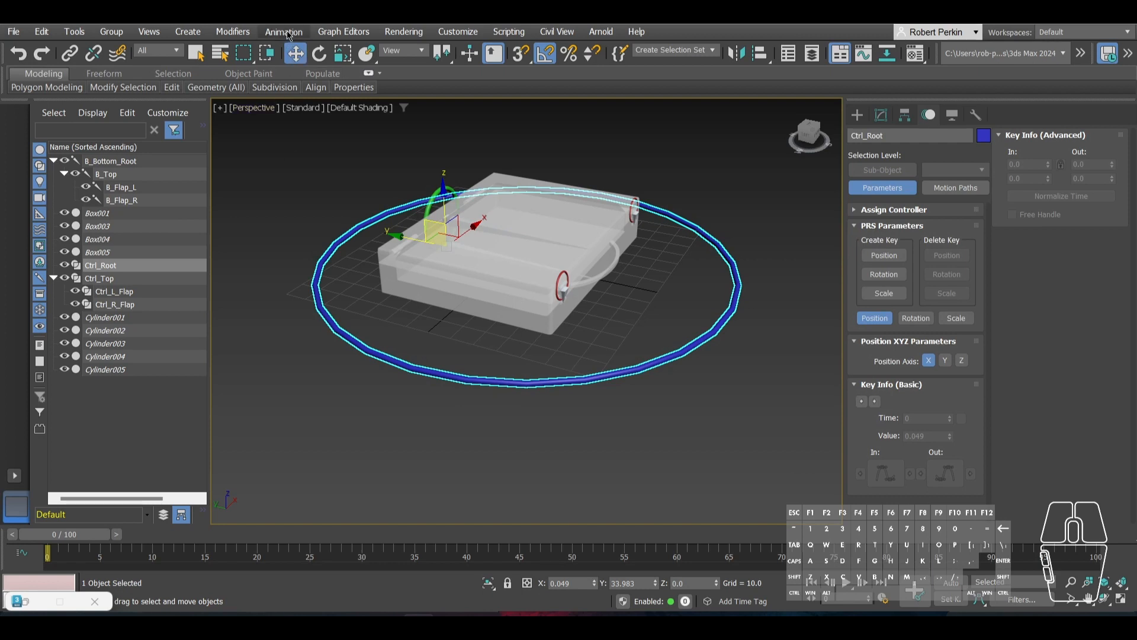
pyautogui.click(445, 320)
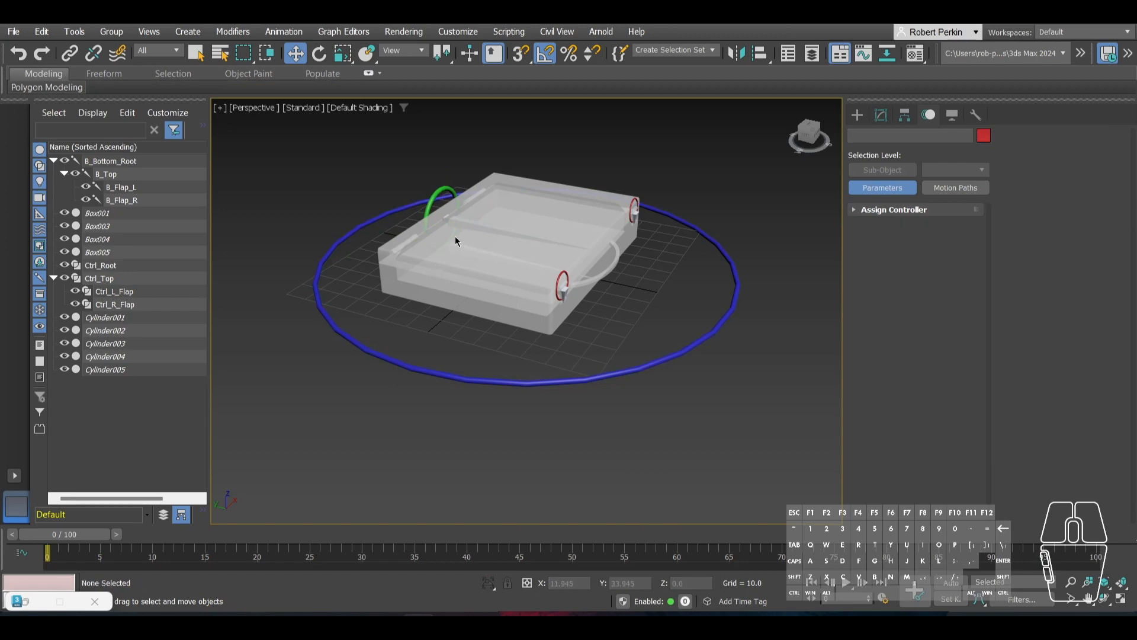
pyautogui.scroll(3, 455, 235)
pyautogui.scroll(-3, 407, 222)
pyautogui.moveTo(411, 234); pyautogui.dragTo(429, 254, button='middle')
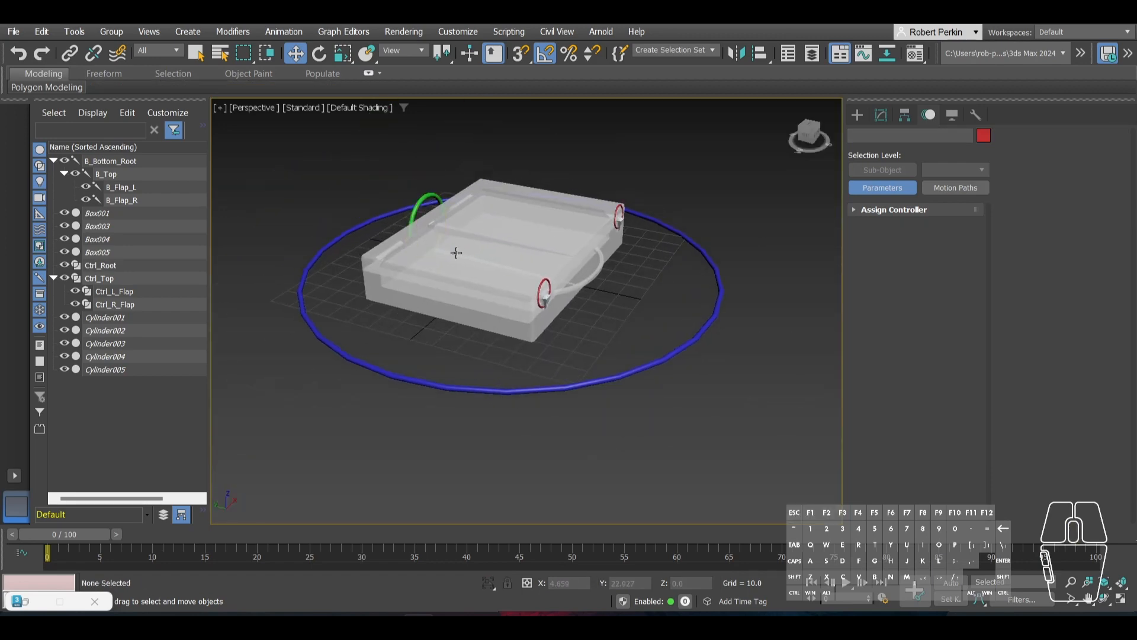
pyautogui.click(456, 253)
pyautogui.click(444, 219)
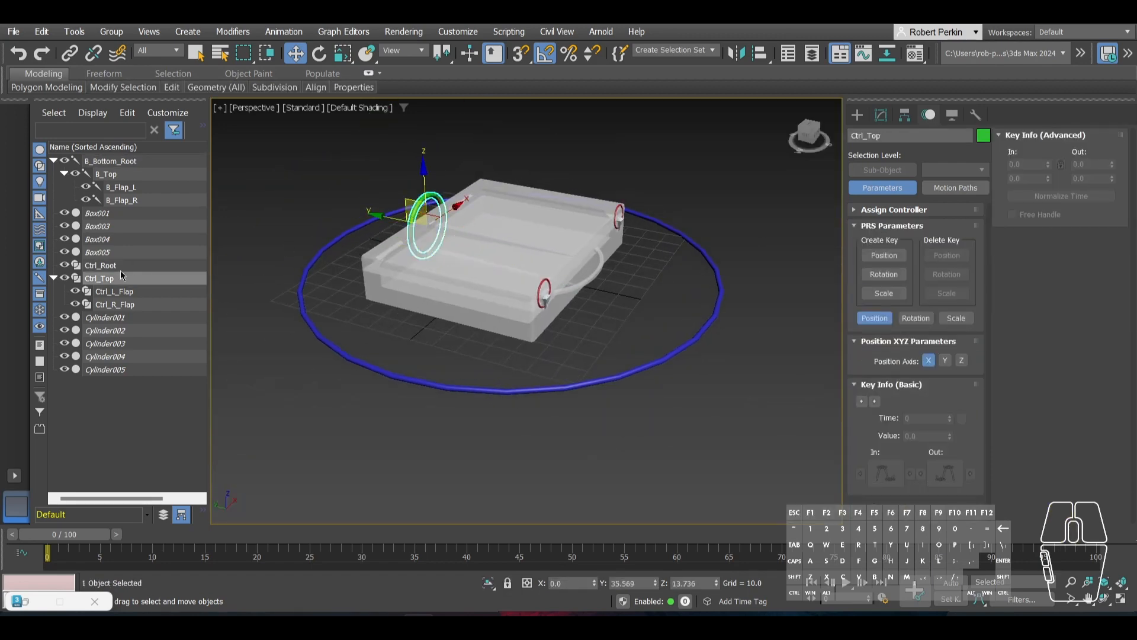
pyautogui.moveTo(111, 279); pyautogui.dragTo(112, 265)
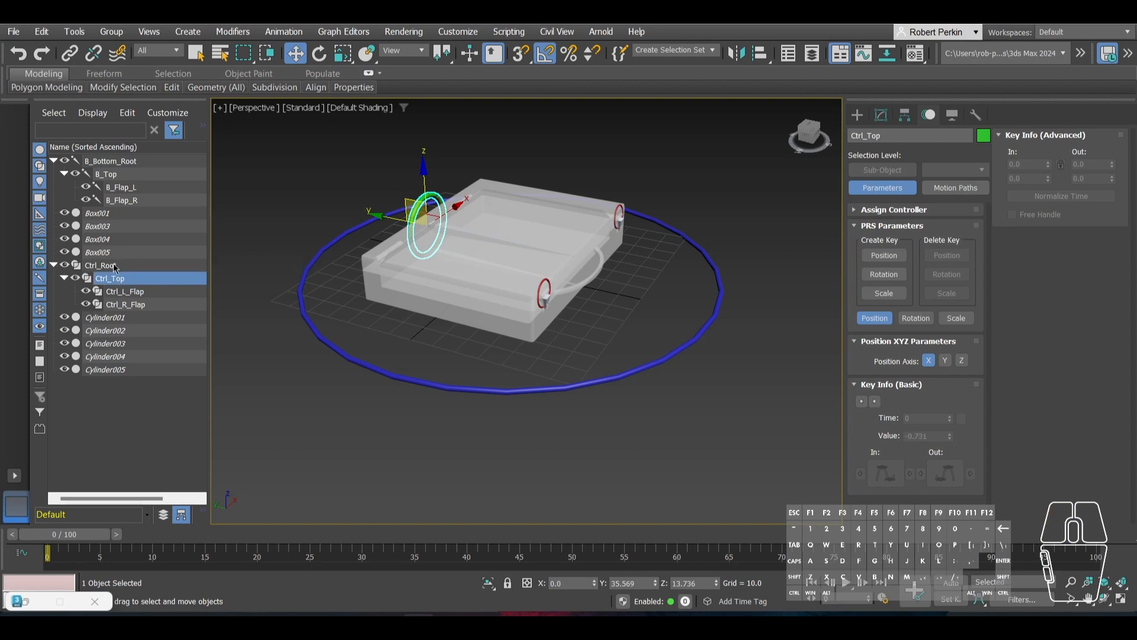
# Step: Test the control hierarchy by rotating Ctrl_Root and Ctrl_Top, reverting the test rotations
pyautogui.moveTo(379, 238)
pyautogui.mouseDown()
pyautogui.moveTo(487, 257)
pyautogui.moveTo(373, 235)
pyautogui.mouseUp()
pyautogui.scroll(1, 557, 326)
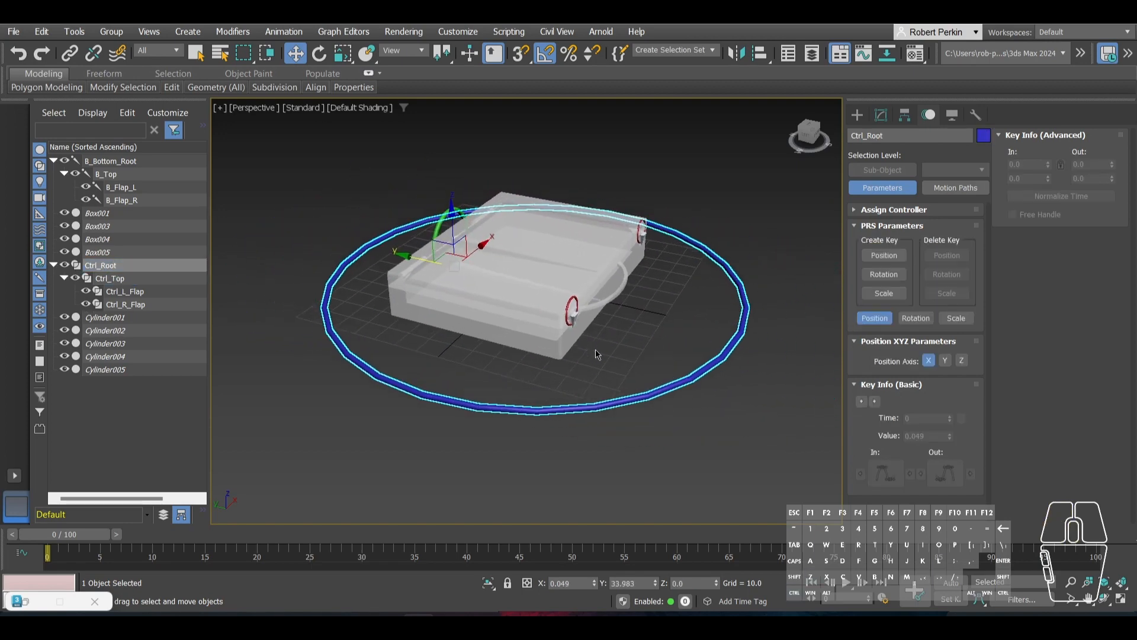
pyautogui.click(562, 337)
pyautogui.scroll(3, 577, 361)
pyautogui.click(584, 459)
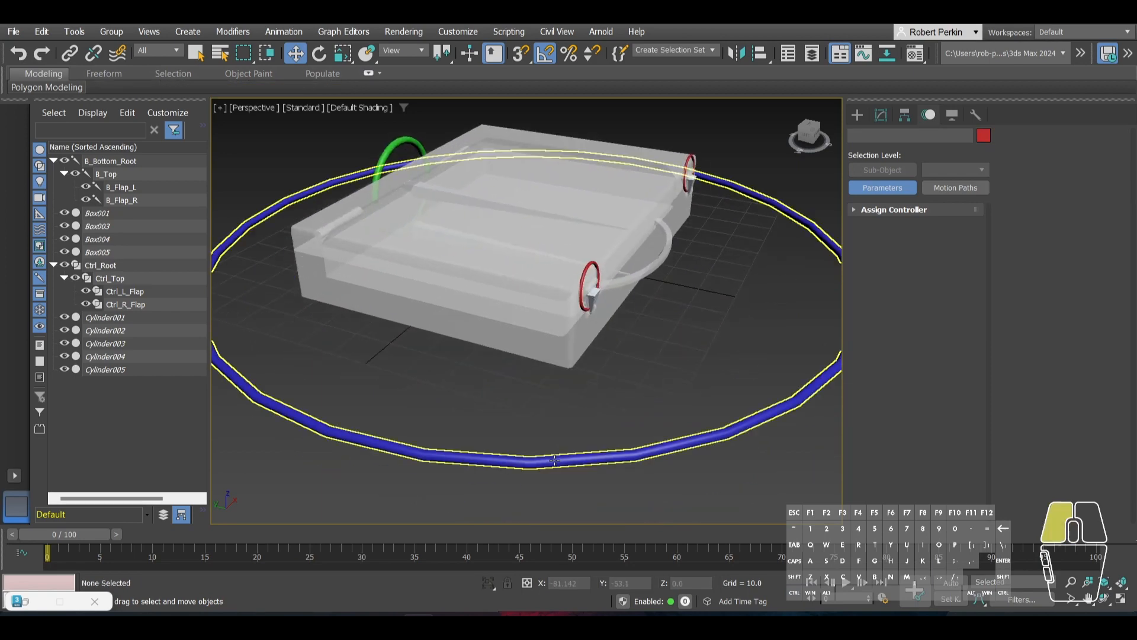
pyautogui.press('e')
pyautogui.moveTo(417, 217)
pyautogui.mouseDown()
pyautogui.moveTo(468, 230)
pyautogui.moveTo(403, 195)
pyautogui.moveTo(418, 210)
pyautogui.mouseUp()
pyautogui.hotkey('ctrl', 'z')
pyautogui.click(584, 322)
pyautogui.moveTo(484, 278); pyautogui.dragTo(500, 342, button='middle')
pyautogui.click(421, 235)
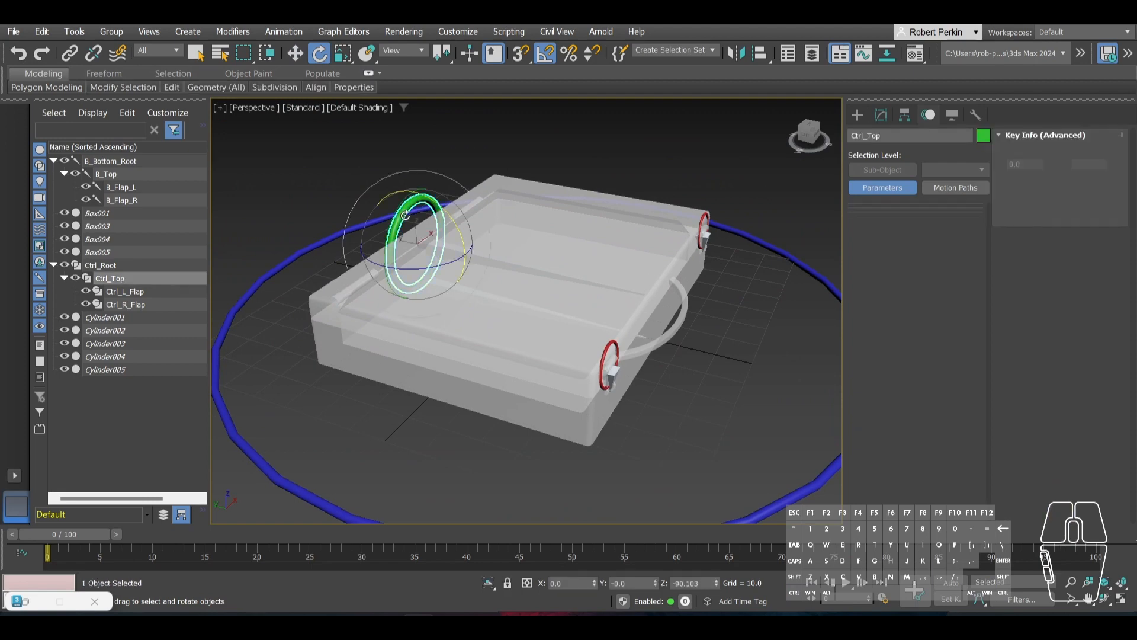
pyautogui.moveTo(441, 215); pyautogui.dragTo(433, 193)
# Step: Add an Orientation Constraint to the B_Top bone with Ctrl_Top as its target, and clear the selection
pyautogui.click(512, 265)
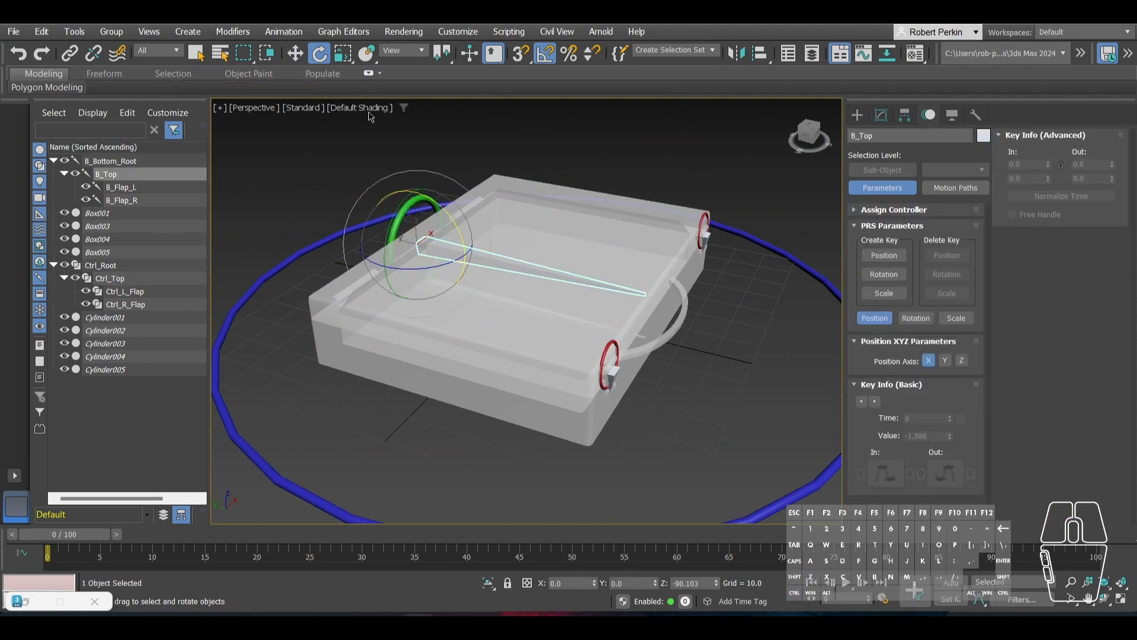
pyautogui.click(284, 31)
pyautogui.moveTo(302, 106)
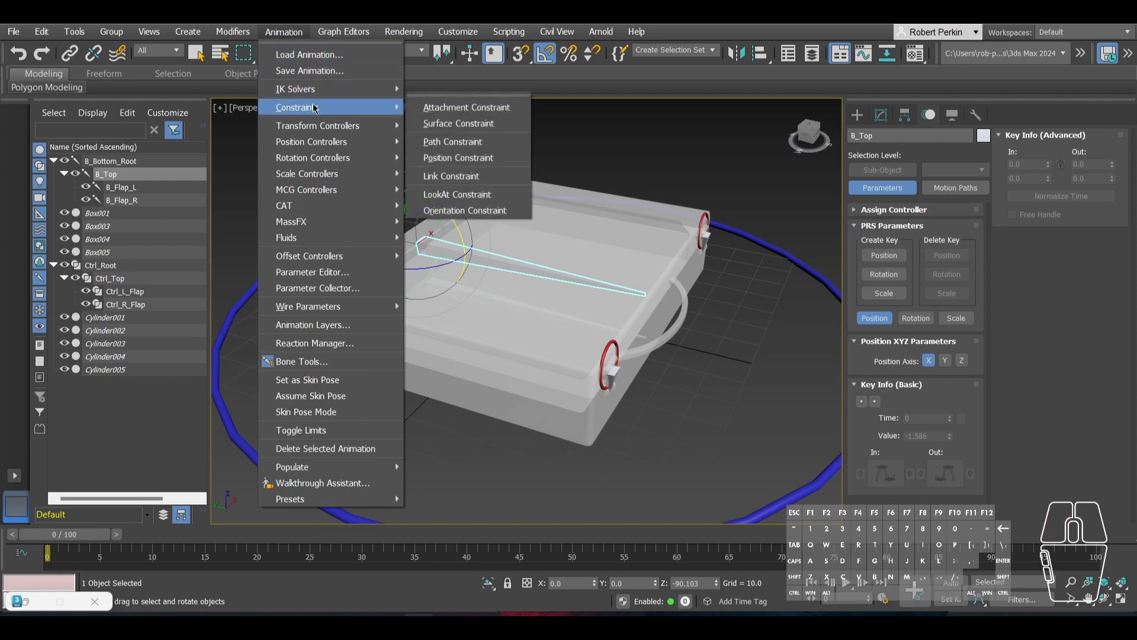
pyautogui.click(474, 210)
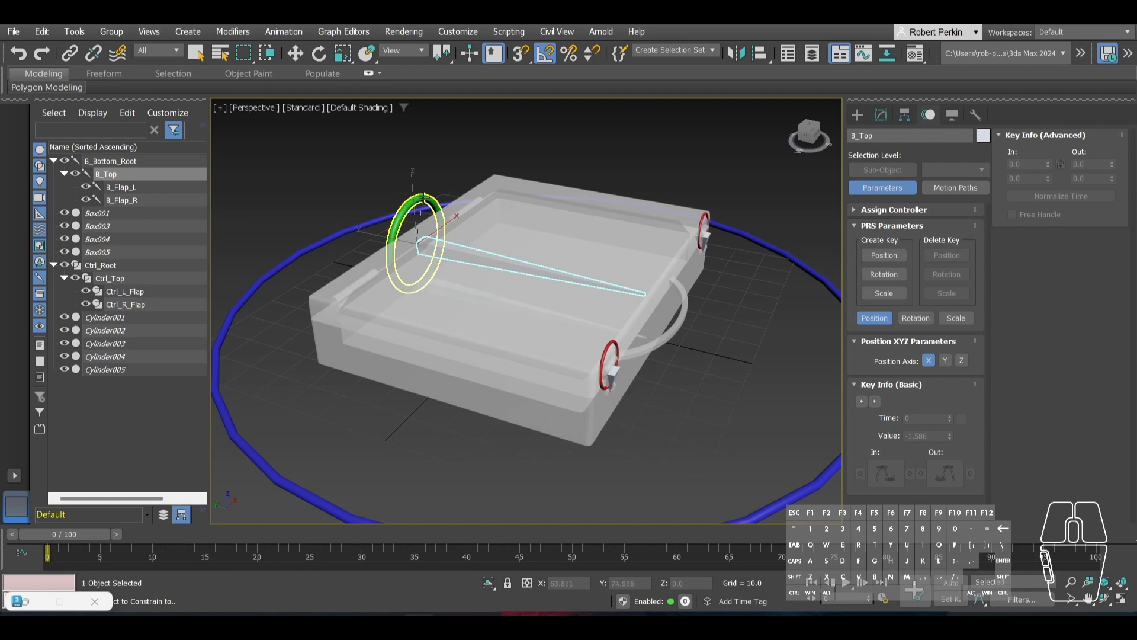
pyautogui.click(423, 198)
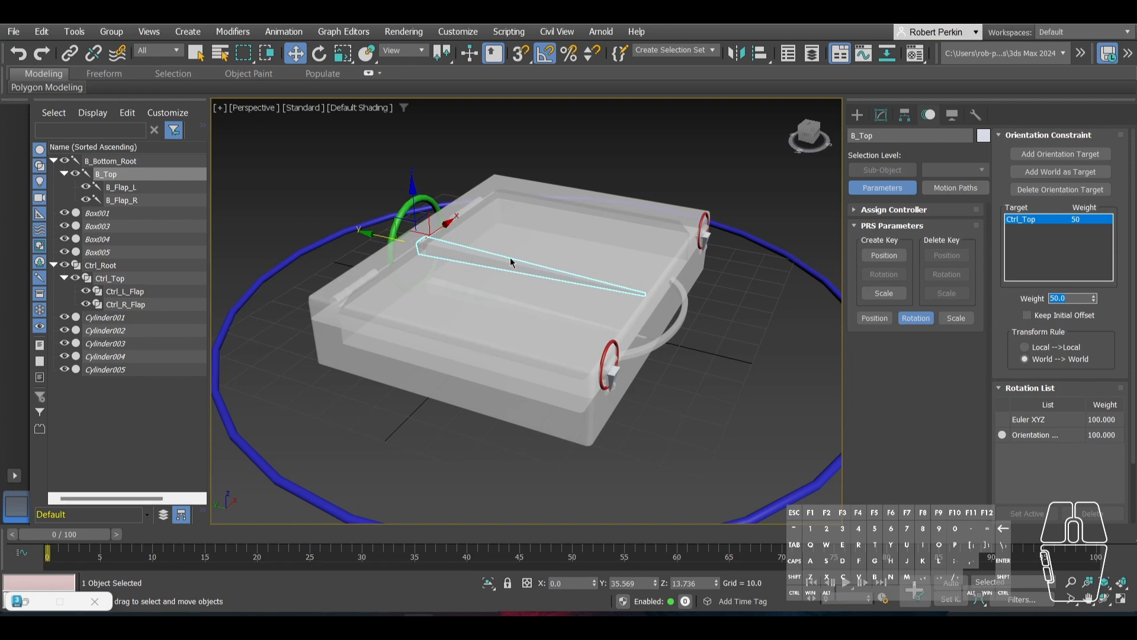
pyautogui.click(713, 384)
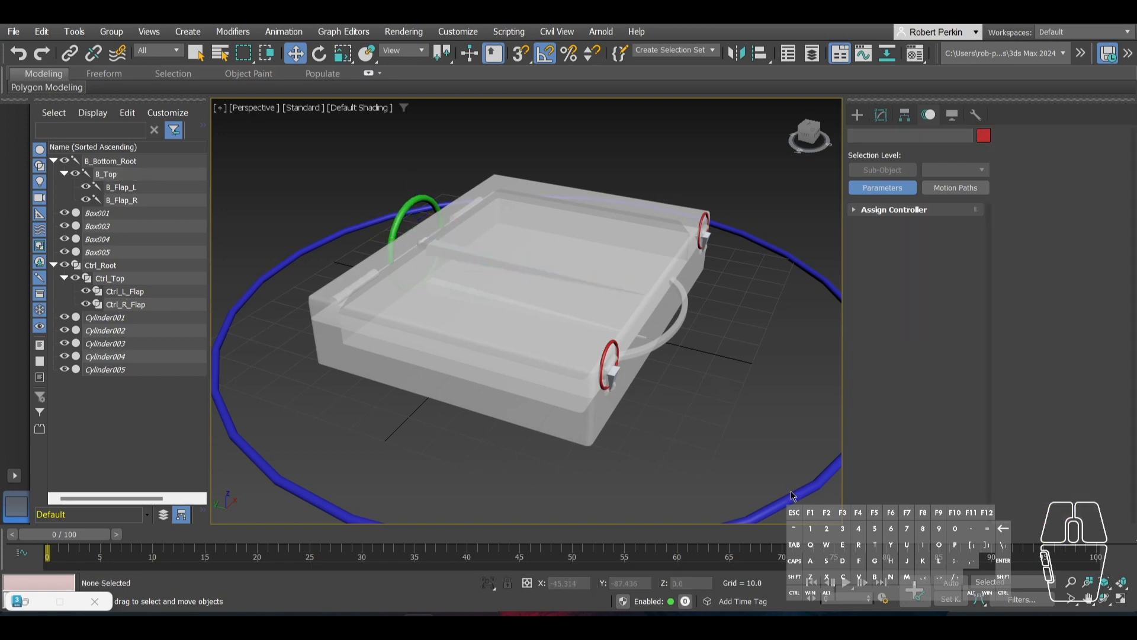
# Step: Test the orientation constraint on B_Top by rotating the Ctrl_Top control
pyautogui.click(412, 202)
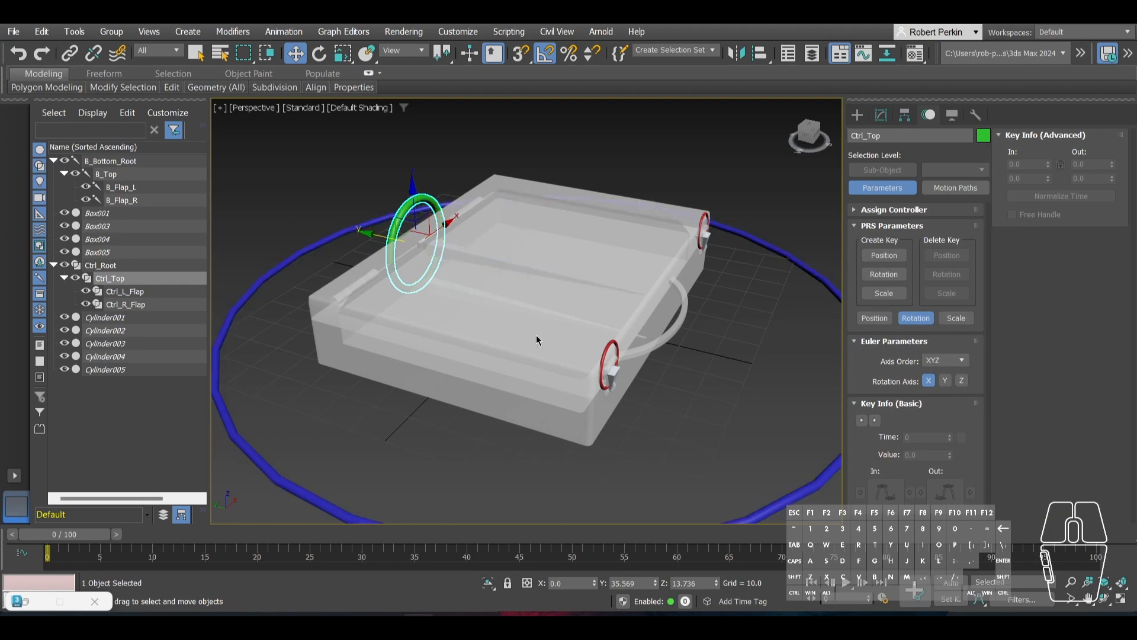
pyautogui.keyDown('alt'); pyautogui.moveTo(497, 317); pyautogui.dragTo(353, 198, button='middle'); pyautogui.keyUp('alt')
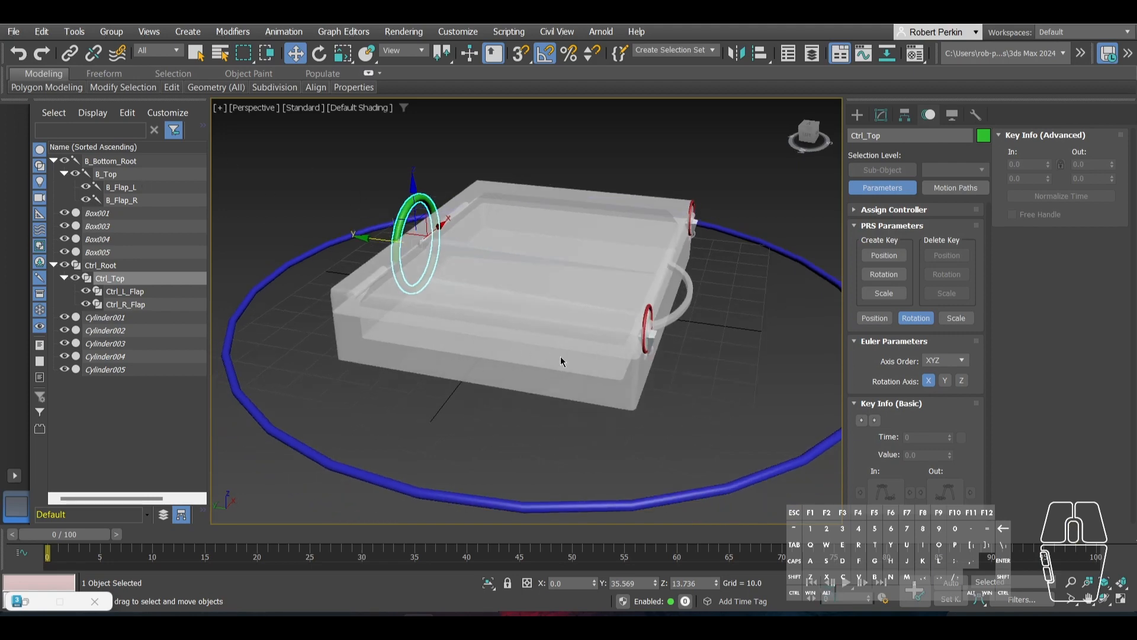
pyautogui.scroll(-2, 464, 257)
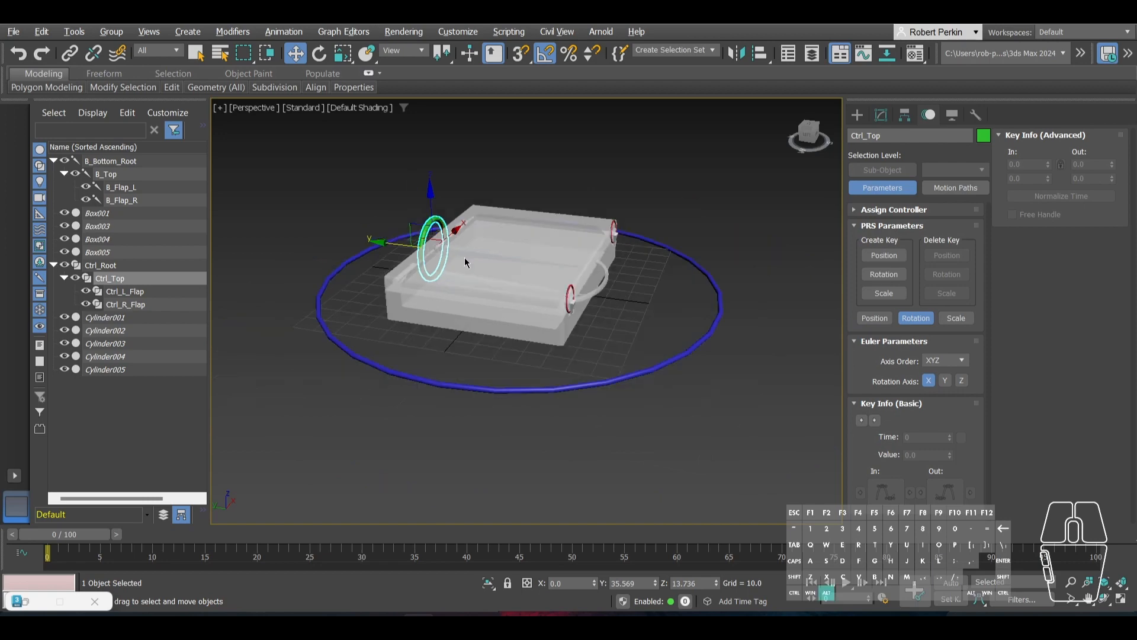
pyautogui.keyDown('alt'); pyautogui.moveTo(464, 258); pyautogui.dragTo(423, 258, button='middle'); pyautogui.keyUp('alt')
pyautogui.scroll(2, 464, 258)
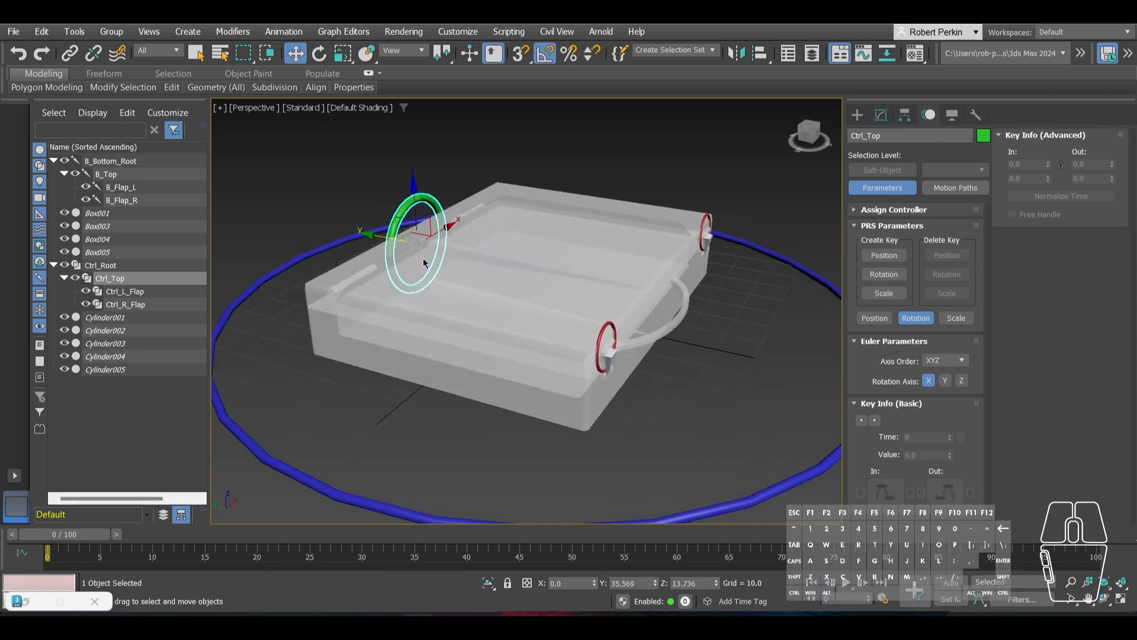
pyautogui.press('e')
pyautogui.moveTo(452, 218)
pyautogui.mouseDown()
pyautogui.moveTo(458, 197)
pyautogui.moveTo(456, 212)
pyautogui.mouseUp()
# Step: Test how the briefcase rig follows Ctrl_Root by rotating it 30 degrees about Y, undo the test, and clear the selection
pyautogui.scroll(-2, 467, 316)
pyautogui.click(502, 425)
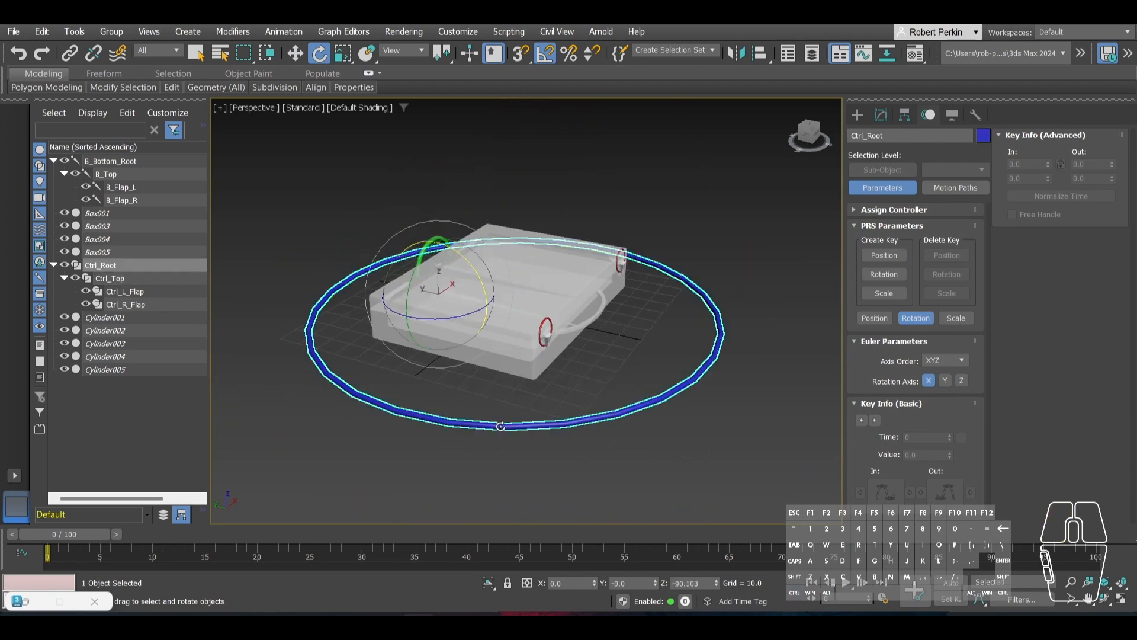
pyautogui.moveTo(476, 281); pyautogui.dragTo(432, 241)
pyautogui.click(441, 243)
pyautogui.keyDown('alt'); pyautogui.moveTo(432, 242); pyautogui.dragTo(463, 238, button='middle'); pyautogui.keyUp('alt')
pyautogui.hotkey('ctrl', 'z')
pyautogui.hotkey('ctrl', 'z')
pyautogui.hotkey('ctrl', 'z')
pyautogui.hotkey('ctrl', 'z')
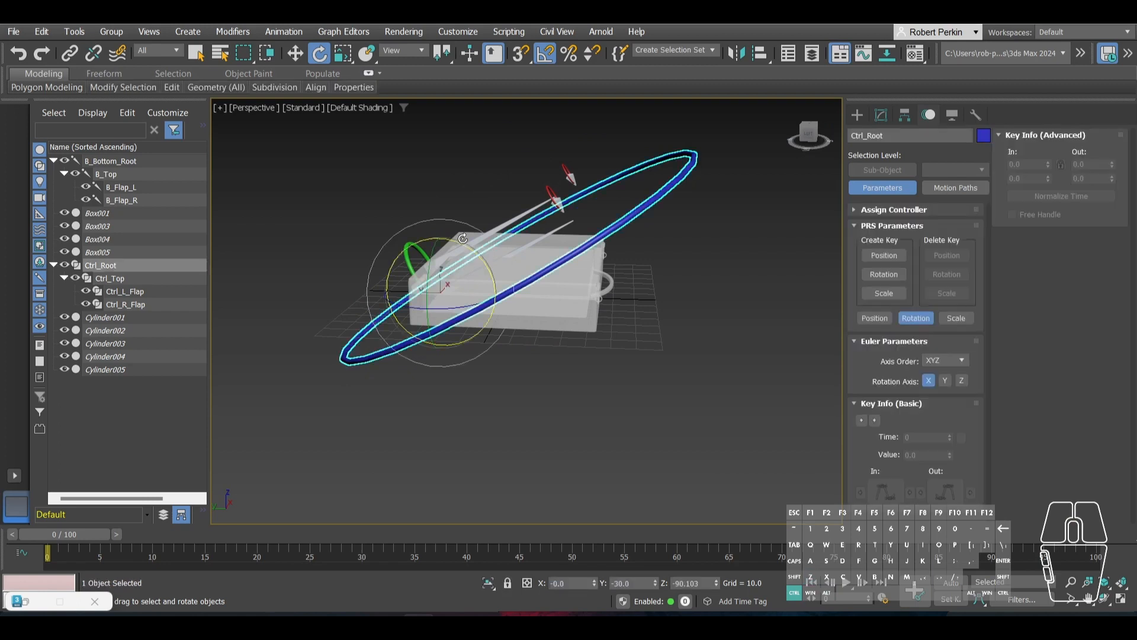
pyautogui.keyDown('alt'); pyautogui.moveTo(571, 288); pyautogui.dragTo(567, 207, button='middle'); pyautogui.keyUp('alt')
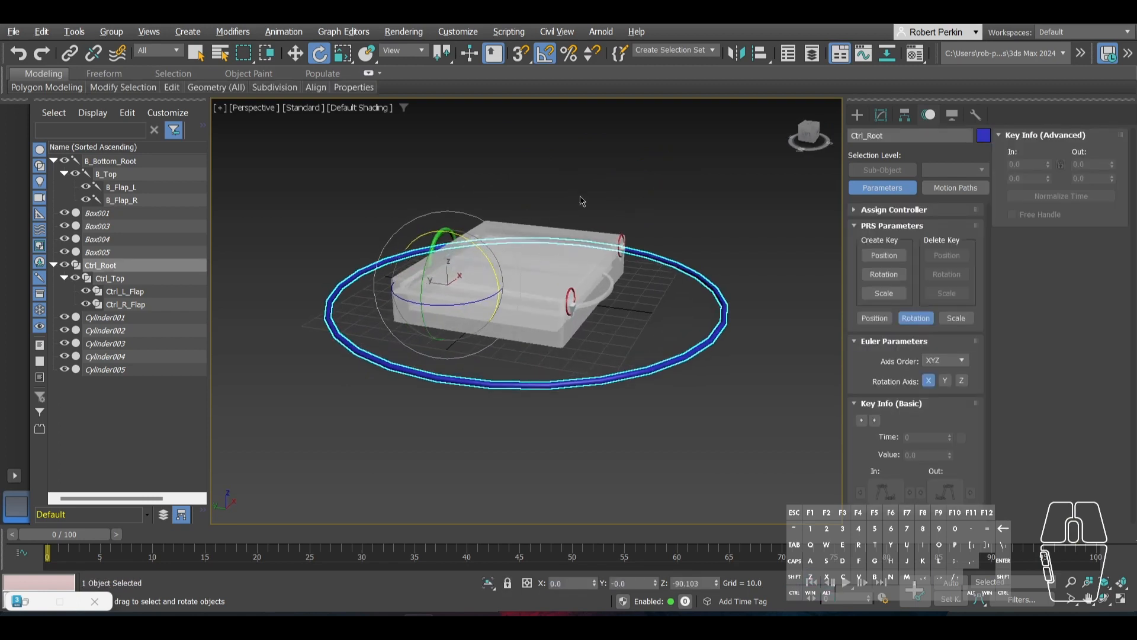
pyautogui.scroll(5, 539, 261)
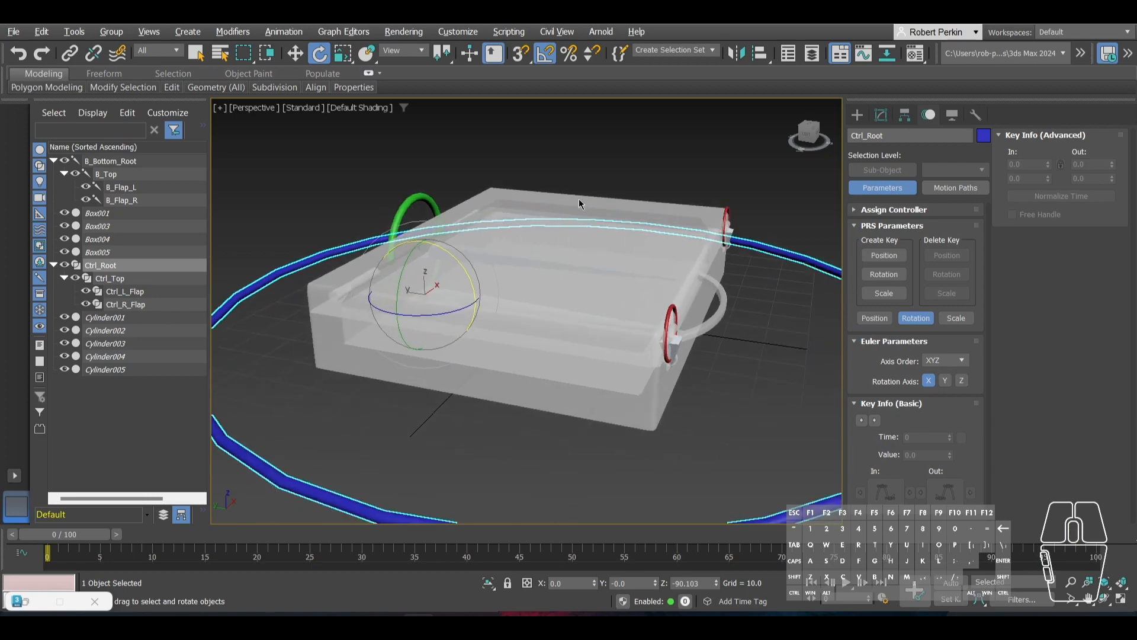
pyautogui.click(595, 167)
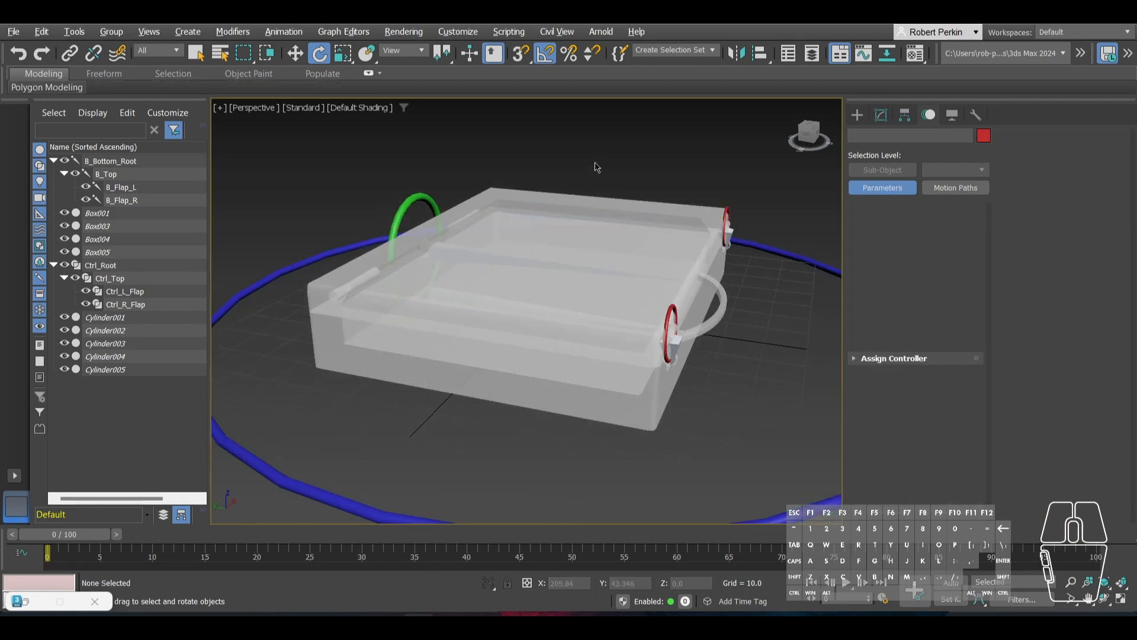
# Step: Add an Orientation Constraint to the B_Flap_L bone with Ctrl_L_Flap as its target
pyautogui.click(668, 333)
pyautogui.click(284, 31)
pyautogui.moveTo(313, 107)
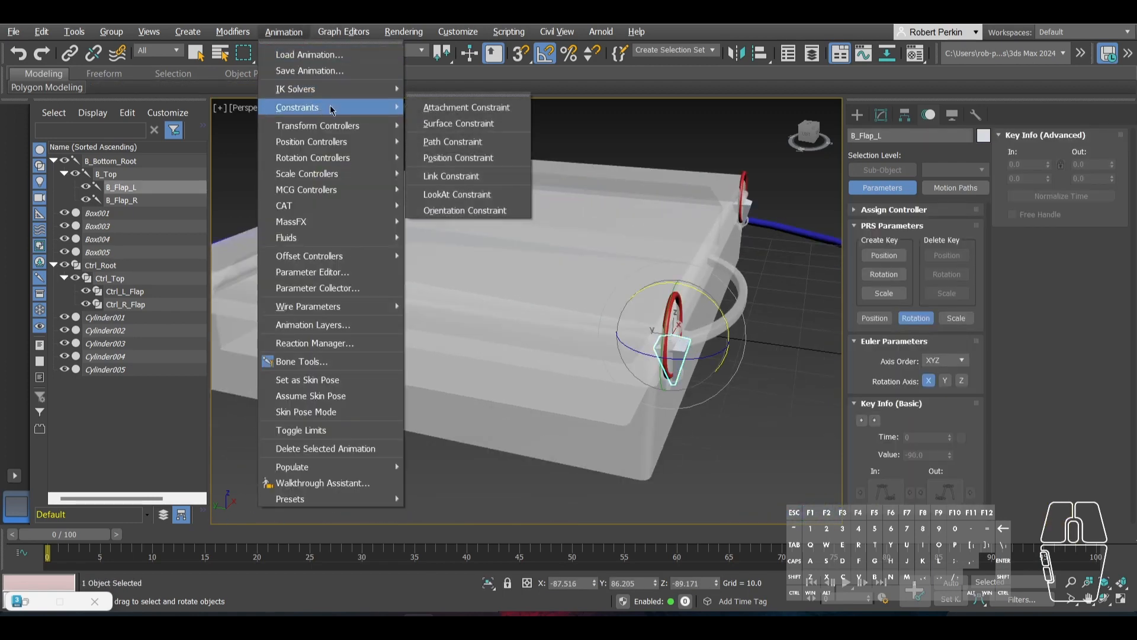
pyautogui.click(450, 195)
pyautogui.scroll(3, 664, 346)
pyautogui.moveTo(663, 347); pyautogui.dragTo(518, 317, button='middle')
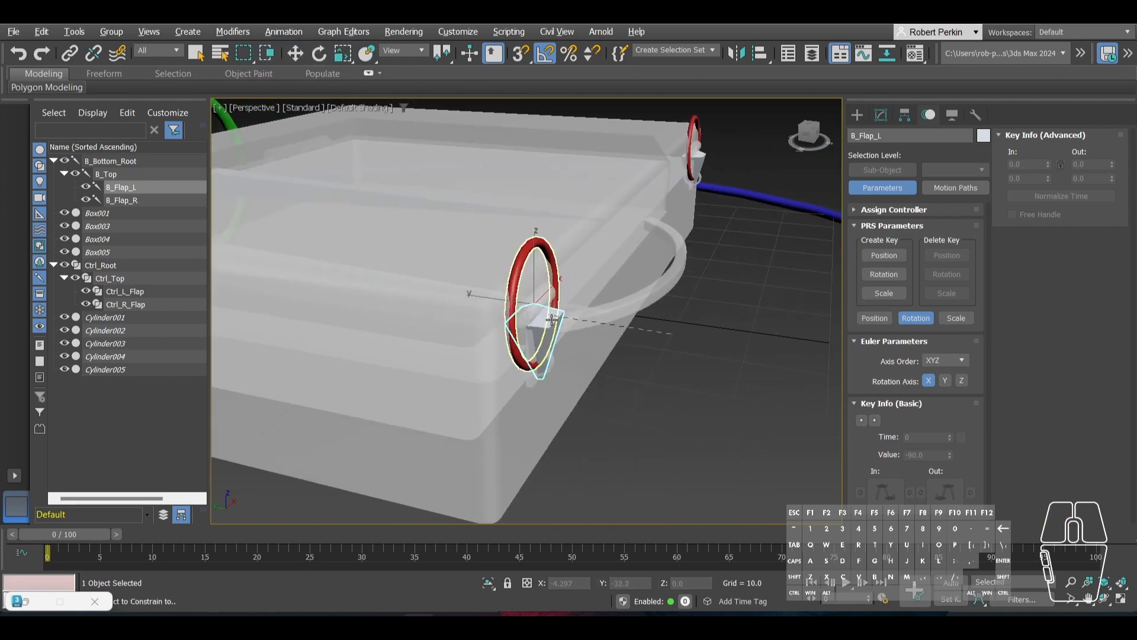
pyautogui.click(554, 312)
# Step: Add an Orientation Constraint to the B_Flap_R bone with Ctrl_R_Flap as its target, and clear the selection
pyautogui.click(697, 161)
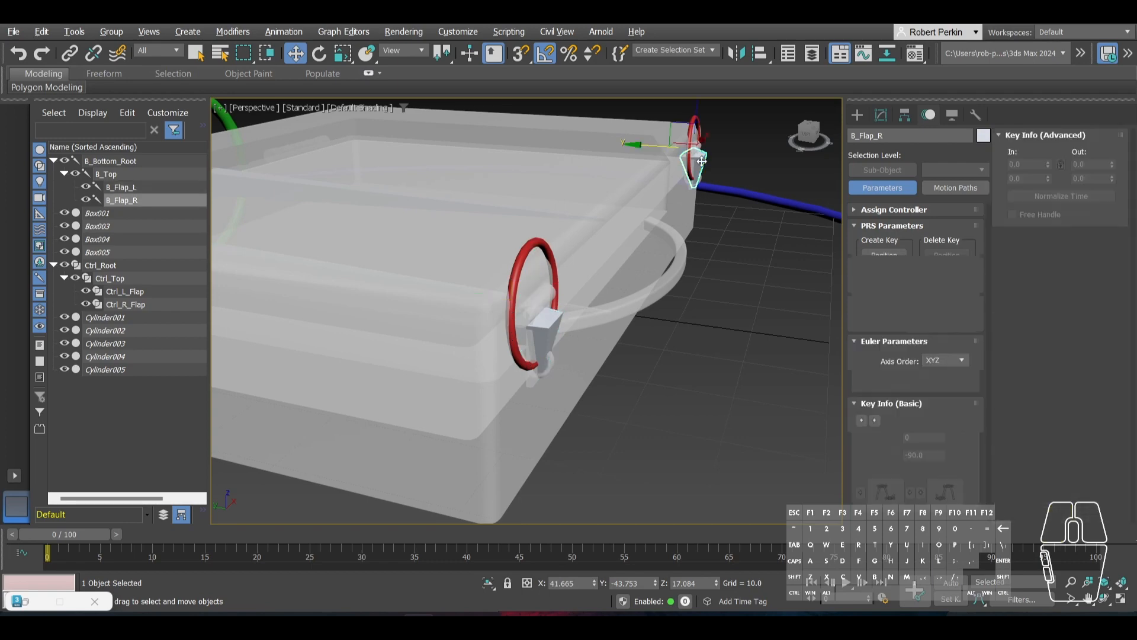
pyautogui.scroll(5, 659, 243)
pyautogui.scroll(3, 659, 243)
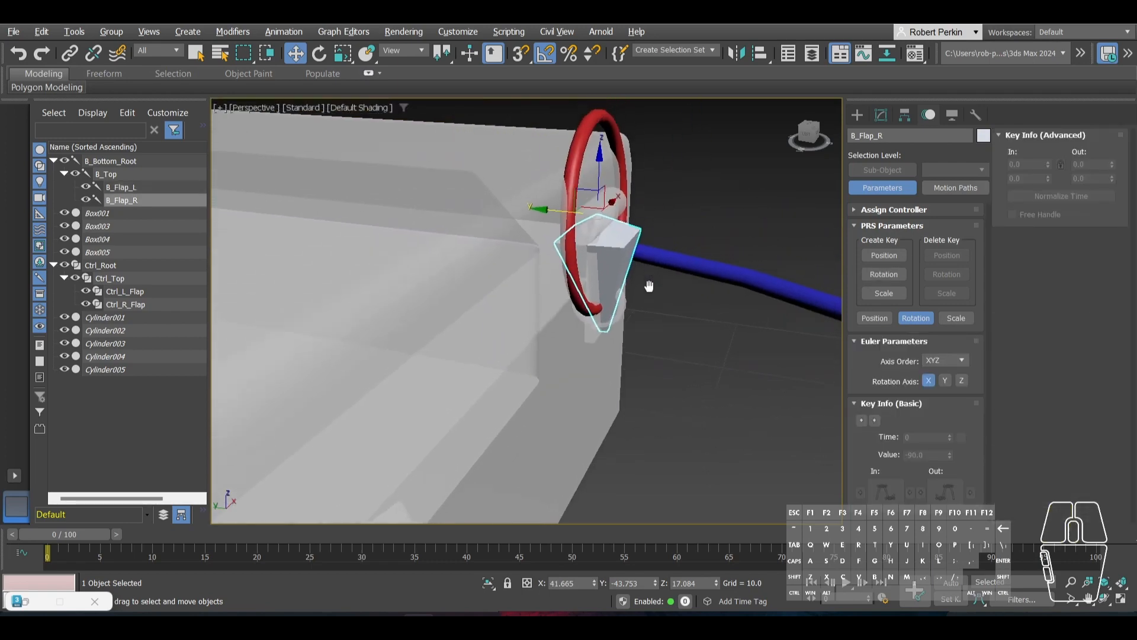
pyautogui.click(284, 32)
pyautogui.moveTo(308, 113)
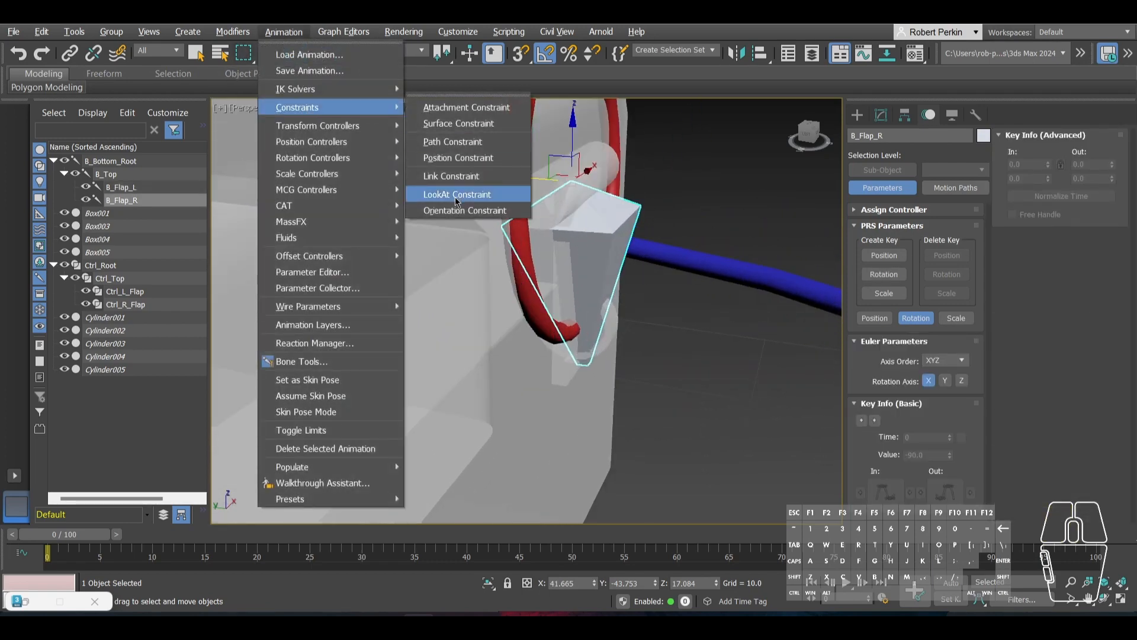
pyautogui.click(455, 195)
pyautogui.click(512, 161)
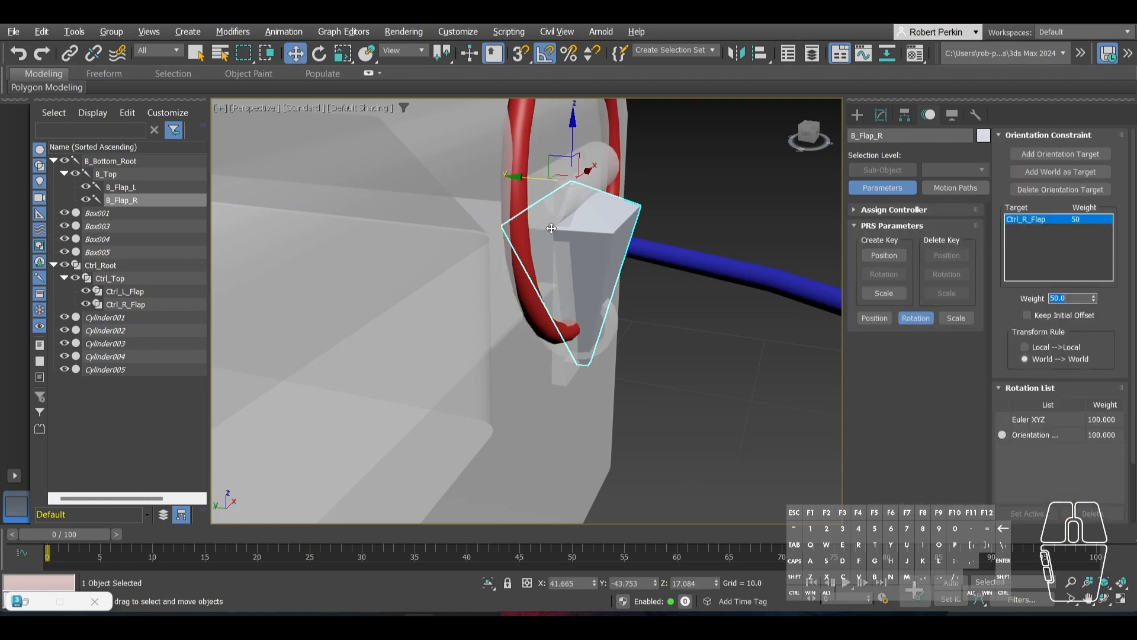
pyautogui.scroll(-6, 592, 312)
pyautogui.click(590, 312)
# Step: Isolate all four controls and all four bones from the briefcase meshes, dismissing the script error, and clear the selection
pyautogui.scroll(-3, 663, 379)
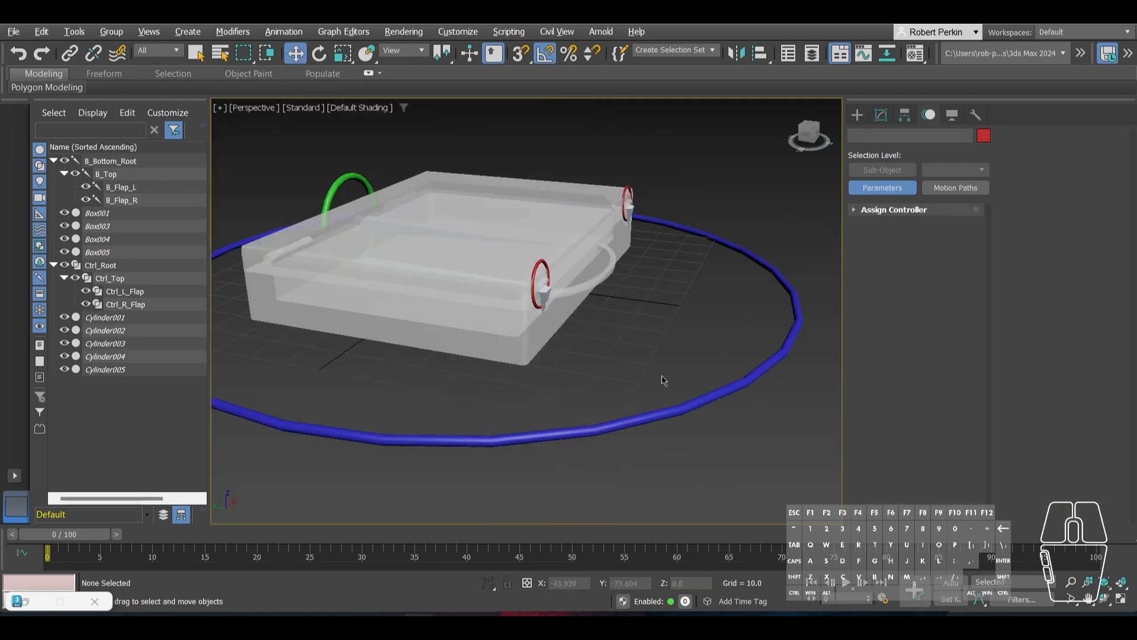
pyautogui.doubleClick(681, 410)
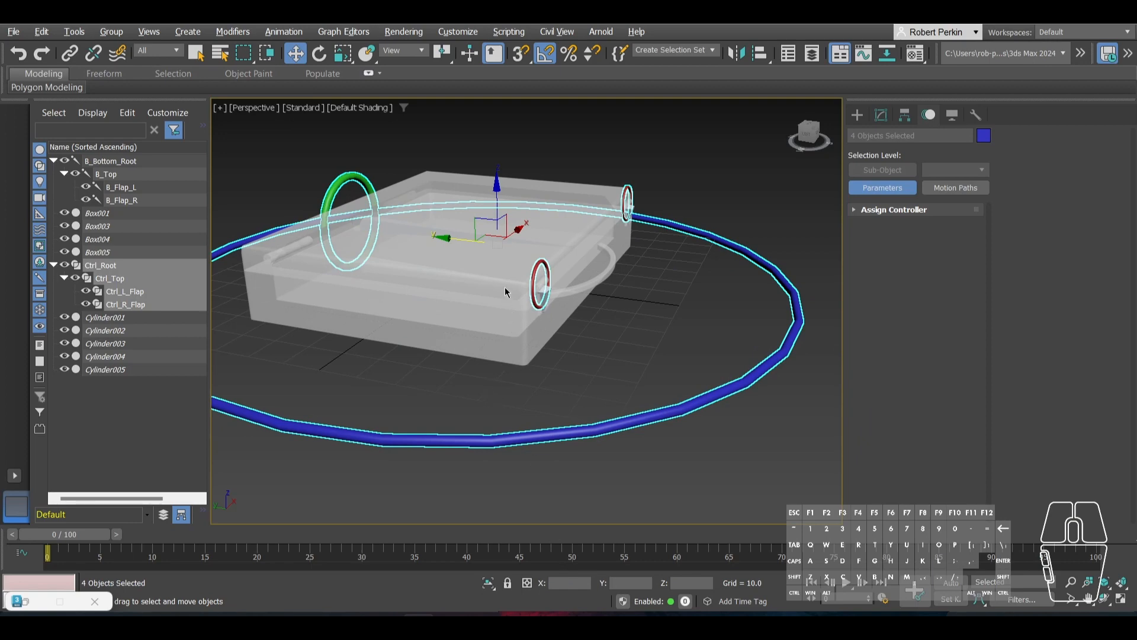
pyautogui.keyDown('ctrl'); pyautogui.click(119, 201); pyautogui.keyUp('ctrl')
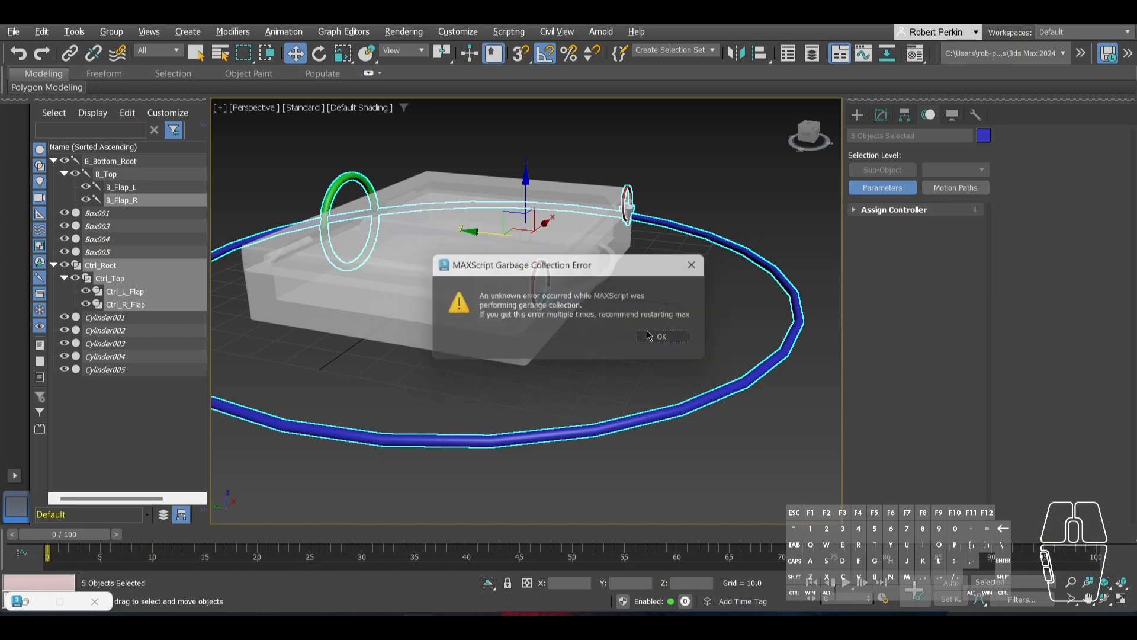
pyautogui.click(649, 336)
pyautogui.keyDown('ctrl'); pyautogui.click(122, 187); pyautogui.keyUp('ctrl')
pyautogui.keyDown('ctrl'); pyautogui.click(107, 174); pyautogui.keyUp('ctrl')
pyautogui.keyDown('ctrl'); pyautogui.click(110, 161); pyautogui.keyUp('ctrl')
pyautogui.moveTo(574, 308); pyautogui.dragTo(592, 322, button='middle')
pyautogui.moveTo(734, 384); pyautogui.dragTo(604, 373, button='middle')
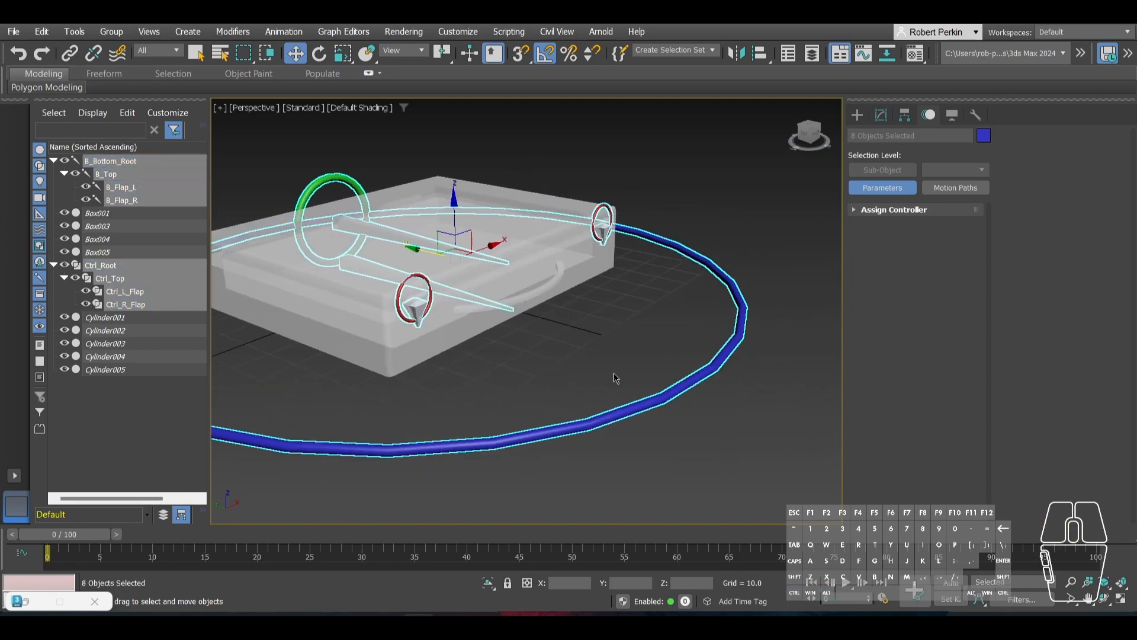
pyautogui.click(488, 585)
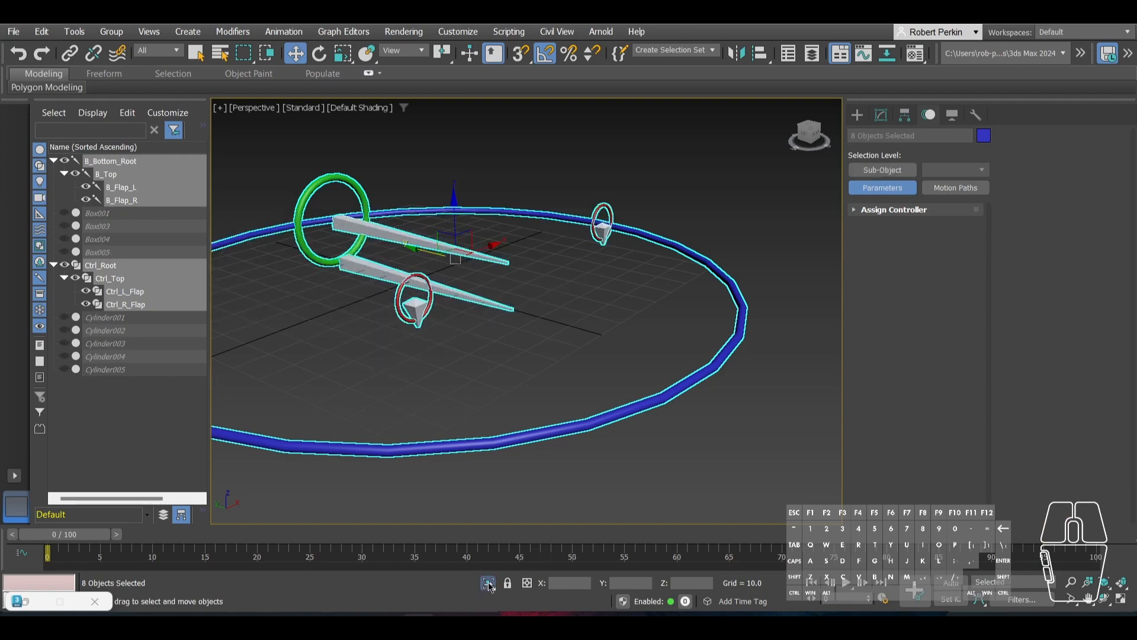
pyautogui.keyDown('alt'); pyautogui.moveTo(453, 362); pyautogui.dragTo(559, 369, button='middle'); pyautogui.keyUp('alt')
pyautogui.click(561, 373)
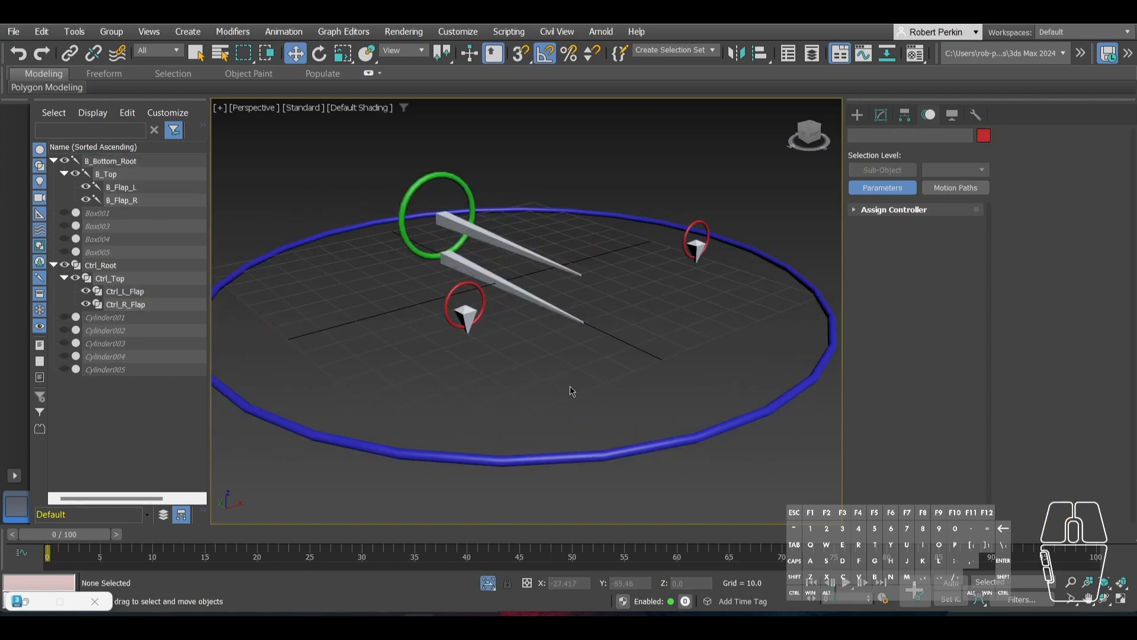
# Step: Rotate Ctrl_Top to -35 degrees on Y to test how the lid bone and both flap controls follow
pyautogui.click(471, 201)
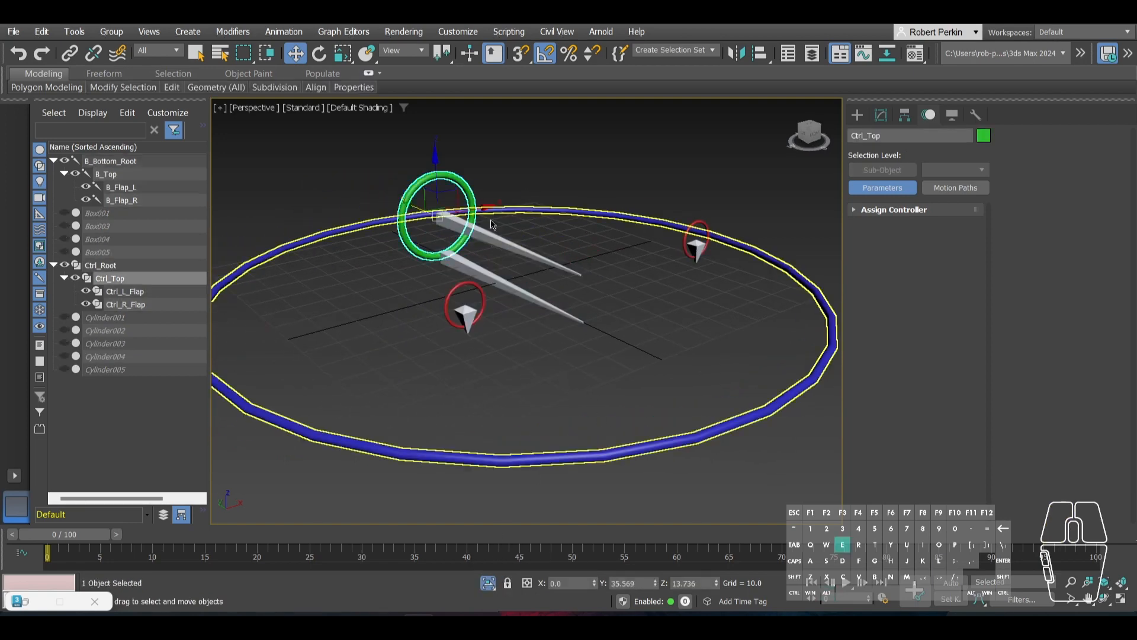
pyautogui.press('e')
pyautogui.moveTo(468, 214)
pyautogui.mouseDown()
pyautogui.moveTo(464, 196)
pyautogui.moveTo(468, 231)
pyautogui.moveTo(473, 210)
pyautogui.mouseUp()
pyautogui.moveTo(461, 250); pyautogui.dragTo(472, 352, button='middle')
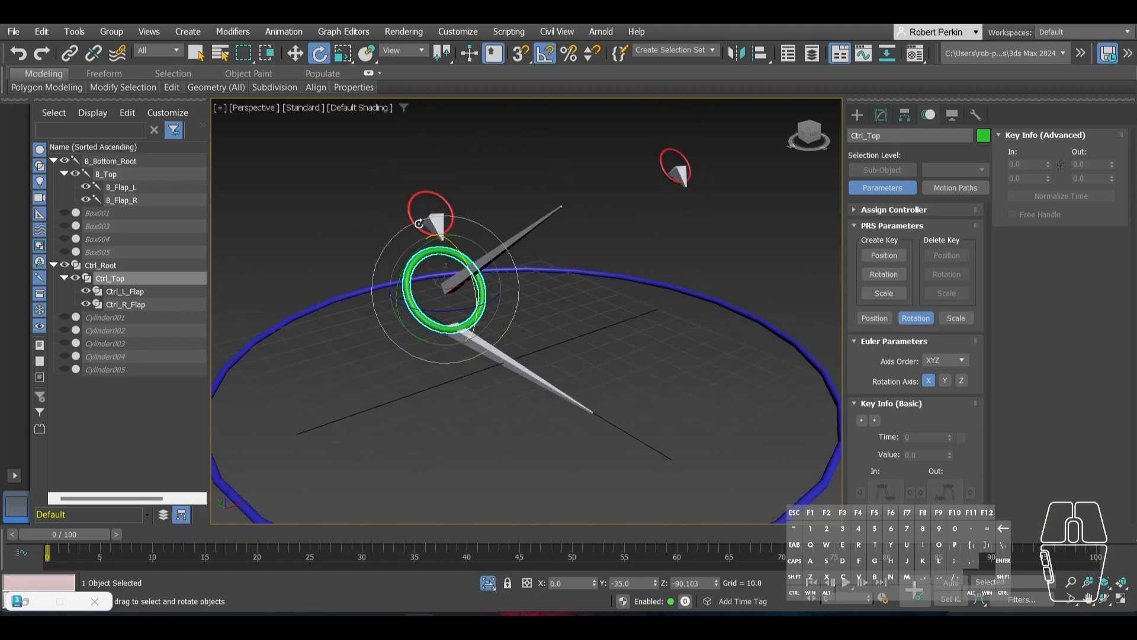
# Step: Test how the B_Flap_L bone follows Ctrl_L_Flap by rotating the control twice, undoing each rotation
pyautogui.click(422, 219)
pyautogui.moveTo(454, 211); pyautogui.dragTo(456, 178)
pyautogui.hotkey('ctrl', 'z')
pyautogui.keyDown('alt'); pyautogui.moveTo(462, 213); pyautogui.dragTo(451, 228, button='middle'); pyautogui.keyUp('alt')
pyautogui.scroll(4, 455, 227)
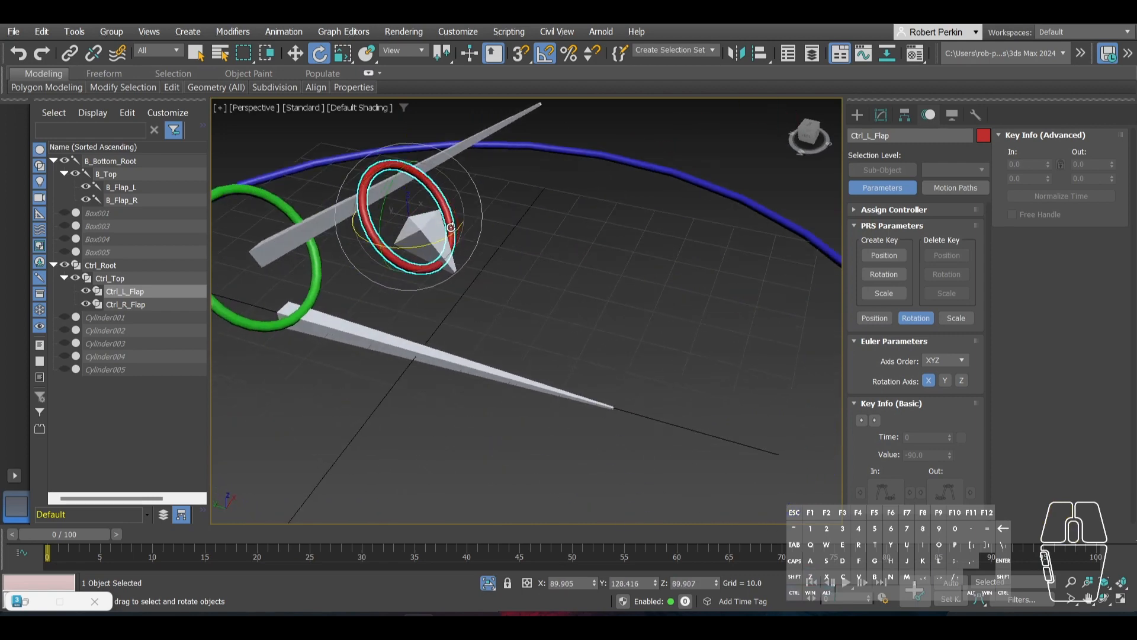
pyautogui.moveTo(453, 214)
pyautogui.mouseDown()
pyautogui.moveTo(442, 177)
pyautogui.moveTo(465, 223)
pyautogui.mouseUp()
pyautogui.hotkey('ctrl', 'z')
pyautogui.scroll(-4, 545, 329)
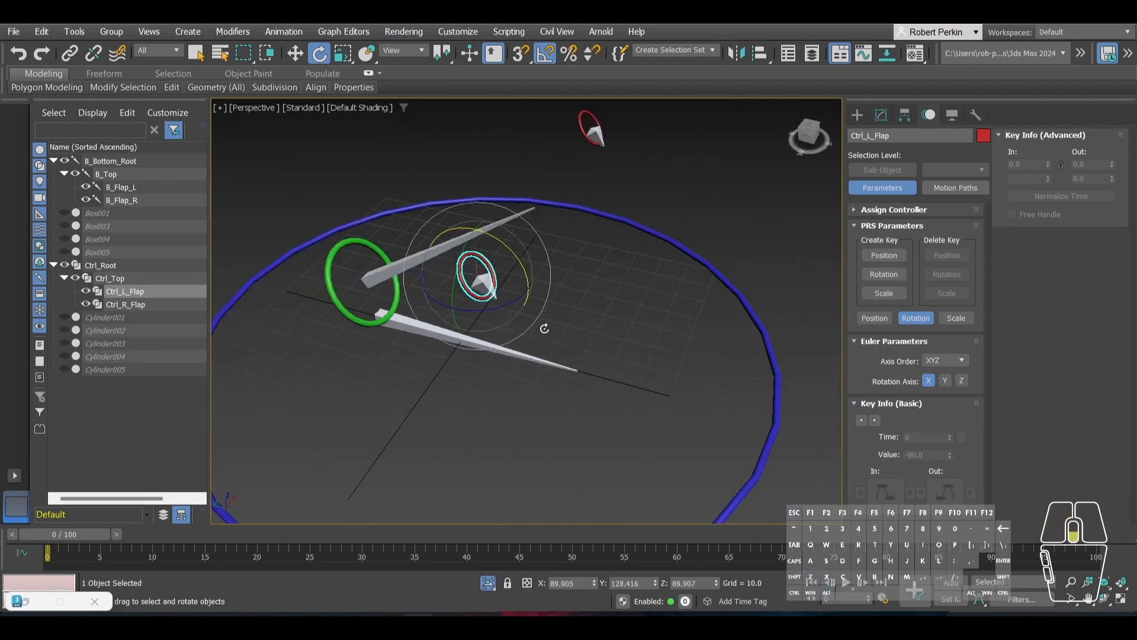
# Step: Test how the rig follows Ctrl_Root by moving it upward, and undo both the move and the Ctrl_Top rotation
pyautogui.scroll(-3, 545, 328)
pyautogui.click(679, 386)
pyautogui.keyDown('alt'); pyautogui.moveTo(679, 386); pyautogui.dragTo(547, 291, button='middle'); pyautogui.keyUp('alt')
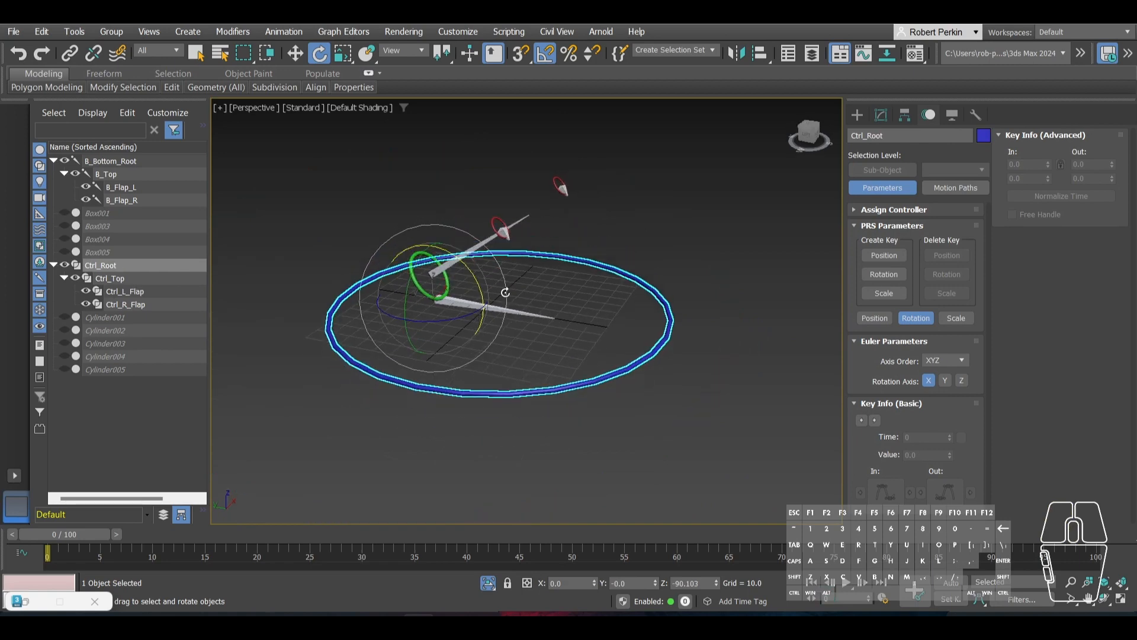
pyautogui.press('w')
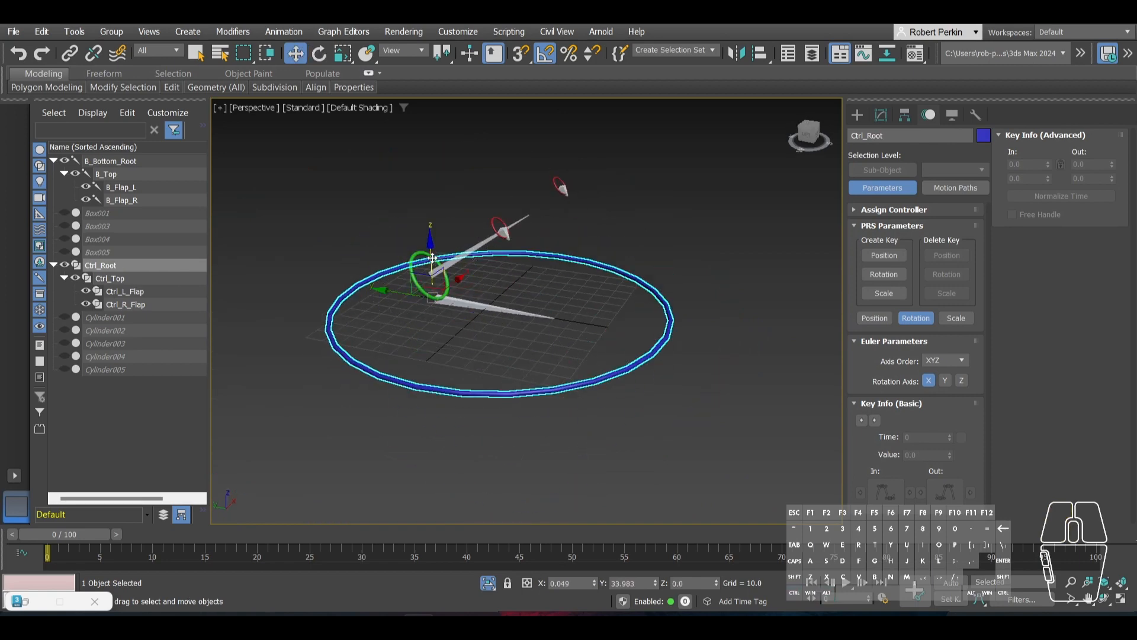
pyautogui.moveTo(432, 258); pyautogui.dragTo(433, 180)
pyautogui.hotkey('ctrl', 'z')
pyautogui.hotkey('ctrl', 'z')
pyautogui.hotkey('ctrl', 'z')
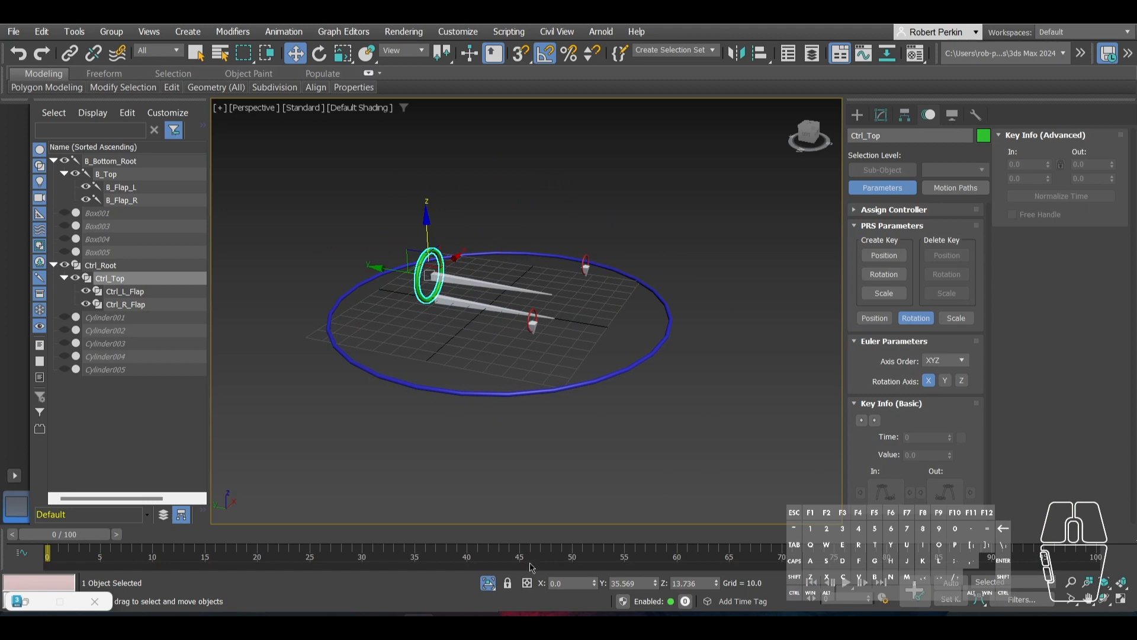
# Step: End the isolation to bring back the briefcase meshes with the bones and controls, and clear the selection
pyautogui.click(497, 585)
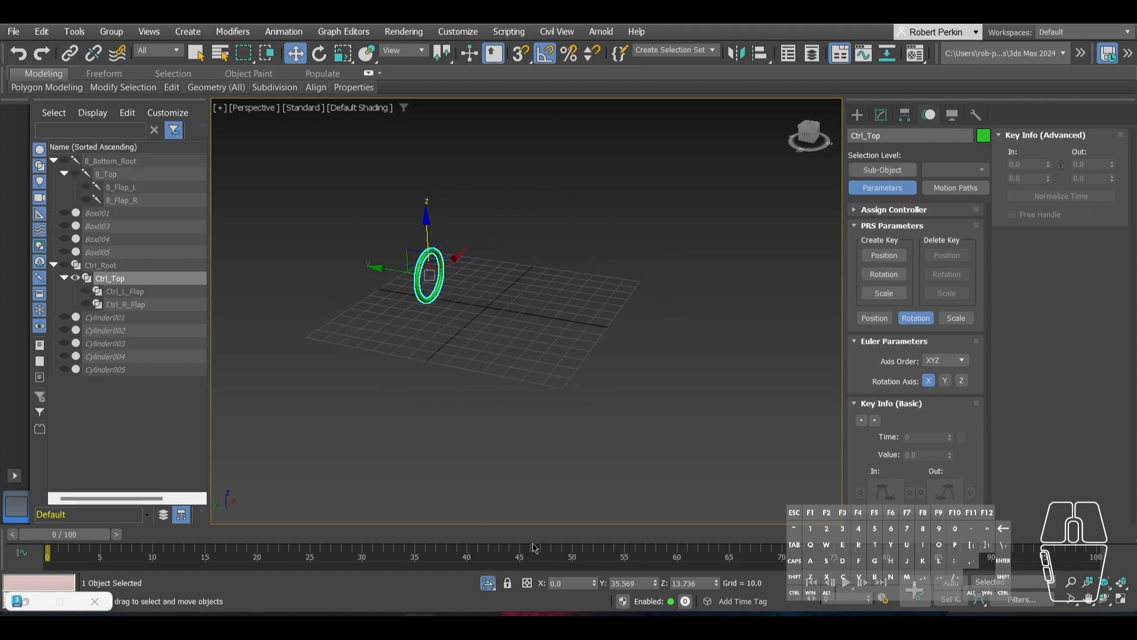
pyautogui.click(496, 585)
pyautogui.click(557, 491)
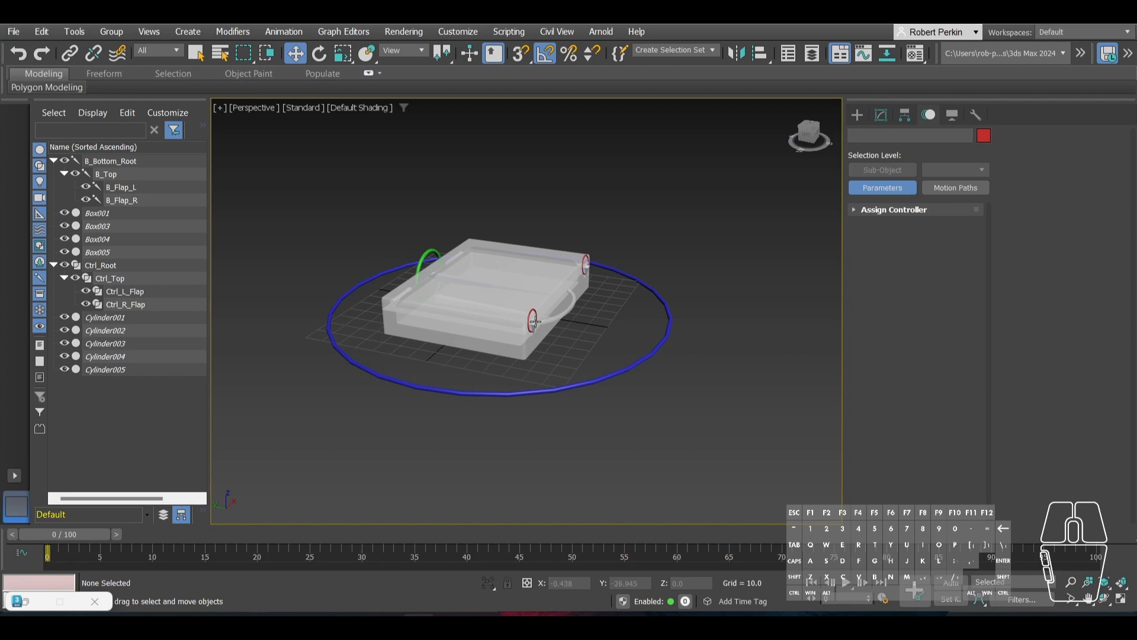
# Step: Isolate Ctrl_Root alone twice, ending the isolation each time, and clear the selection
pyautogui.click(545, 390)
pyautogui.click(490, 584)
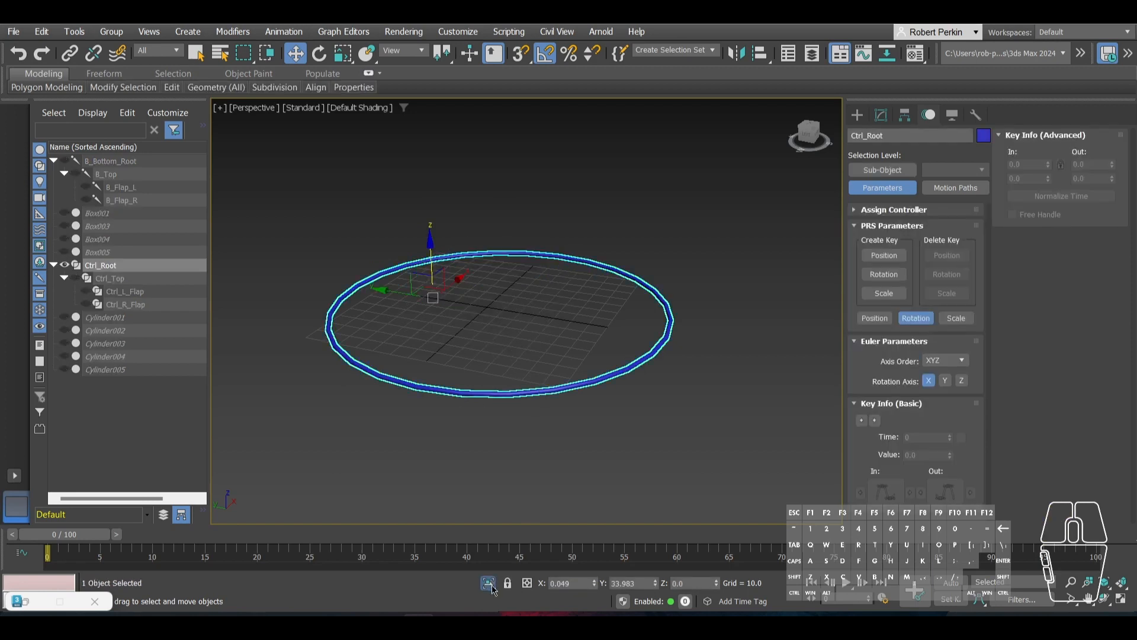
pyautogui.click(491, 586)
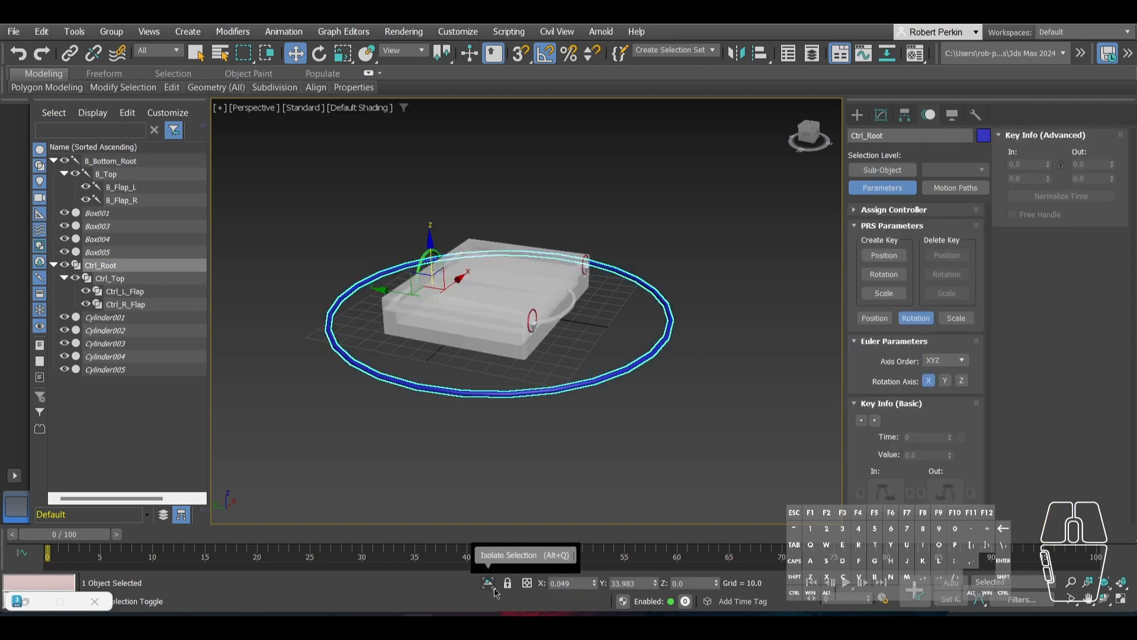
pyautogui.click(488, 585)
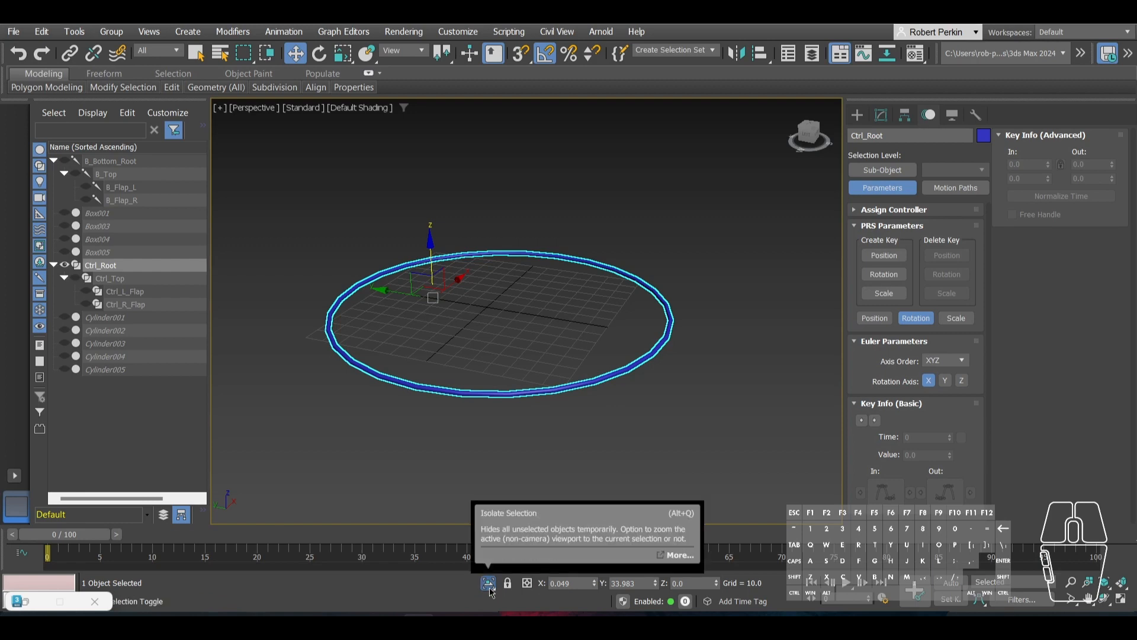
pyautogui.click(489, 587)
pyautogui.click(594, 474)
# Step: Check the control hierarchy by selecting Ctrl_Root together with all its child controls, and clear the selection
pyautogui.keyDown('alt'); pyautogui.moveTo(577, 345); pyautogui.dragTo(541, 373, button='middle'); pyautogui.keyUp('alt')
pyautogui.scroll(-2, 555, 386)
pyautogui.scroll(2, 541, 373)
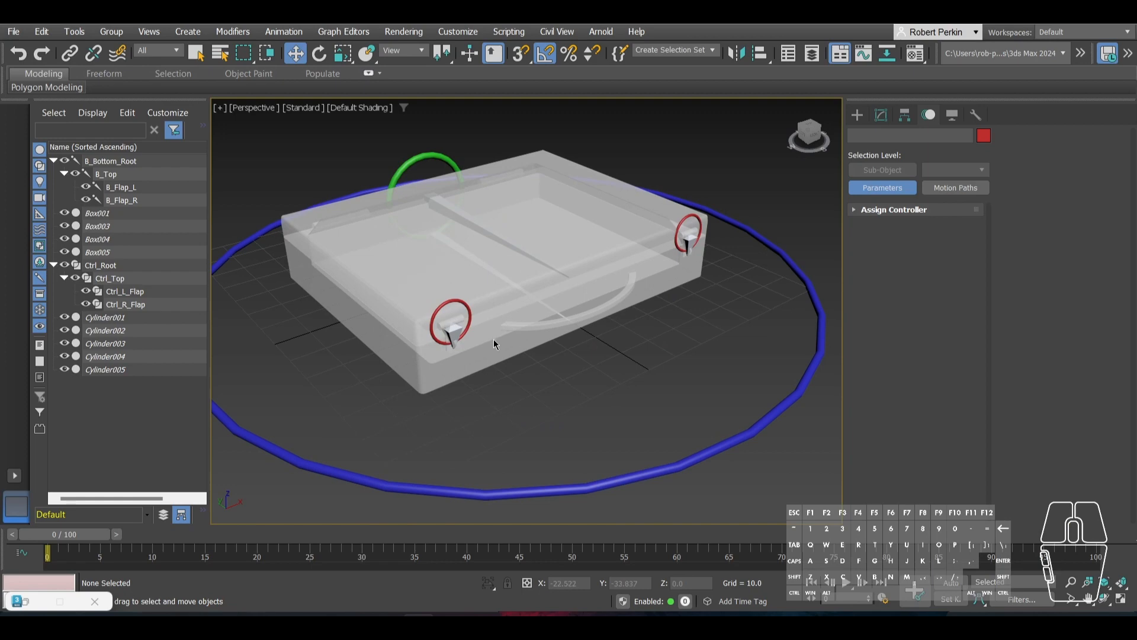
pyautogui.doubleClick(390, 483)
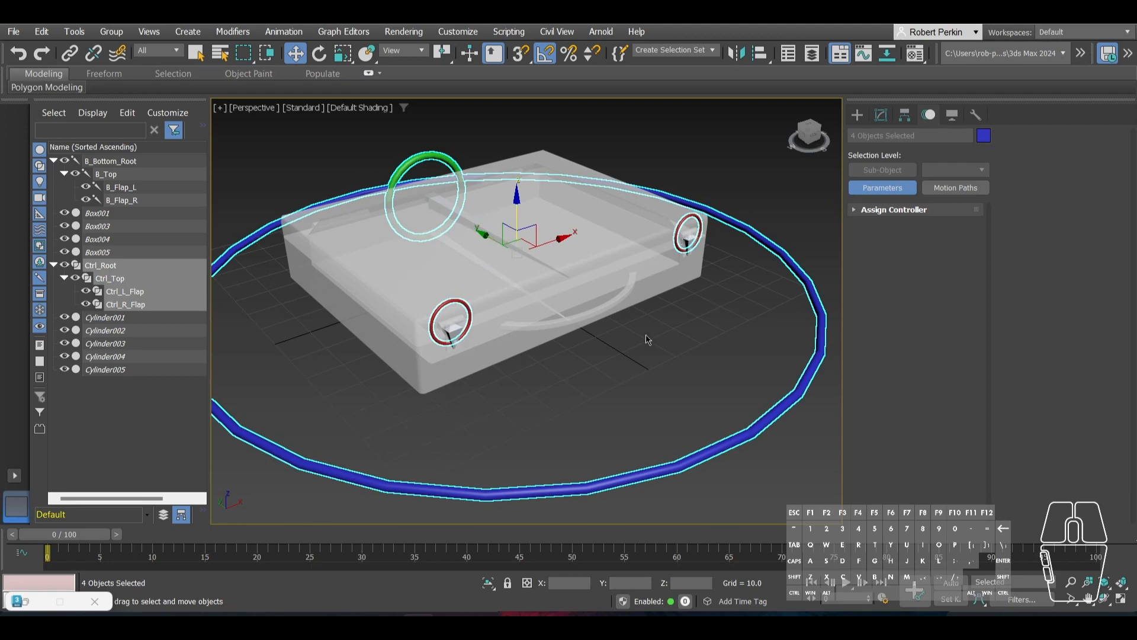
pyautogui.click(670, 363)
pyautogui.hotkey('alt', 'Tab')
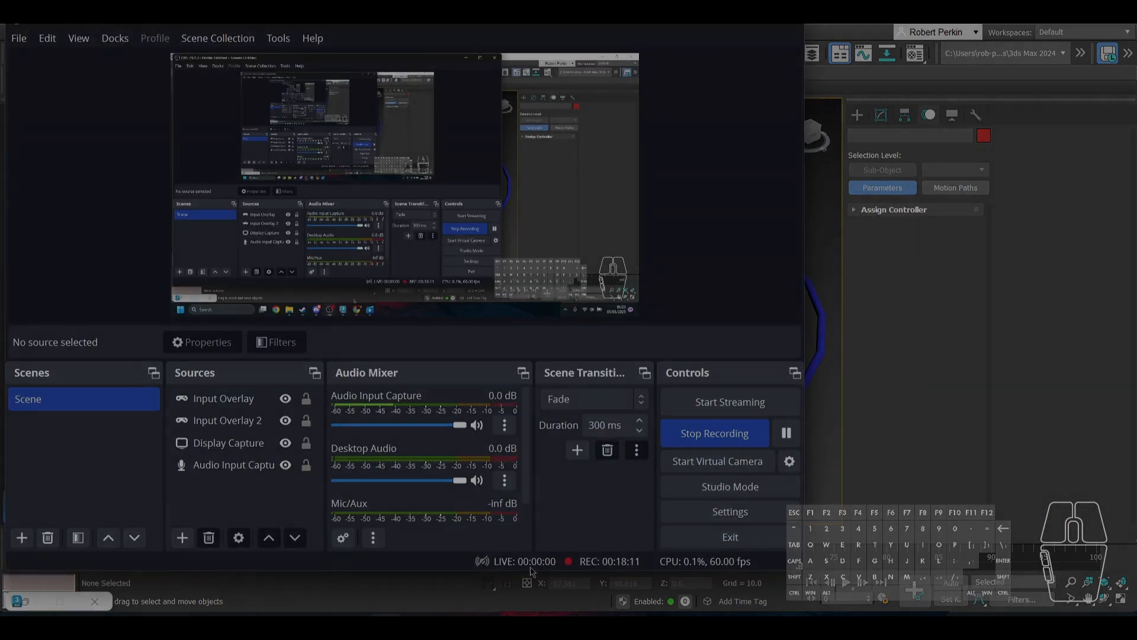